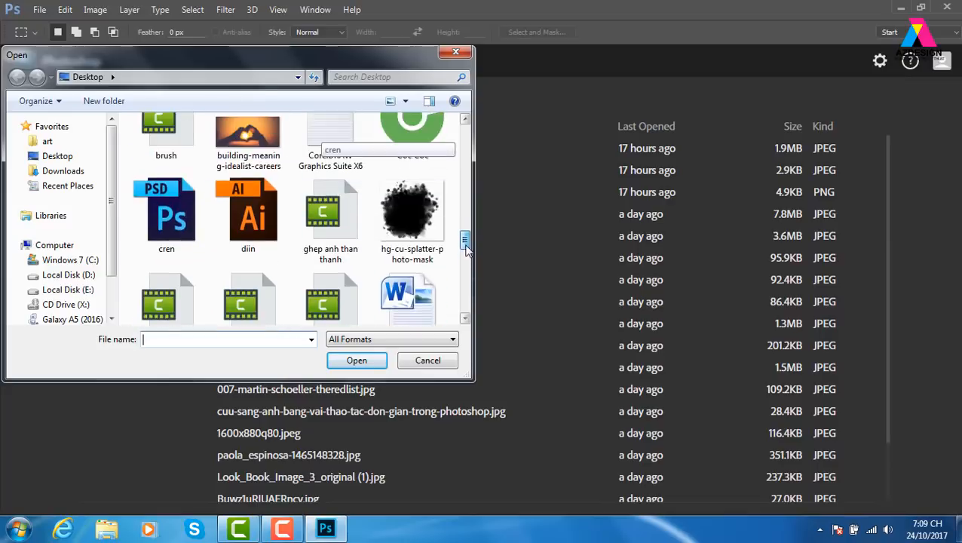
Step: Open the image blonde-hair-color-4 from the Desktop
{"action": "left_click", "coordinate": [412, 276]}
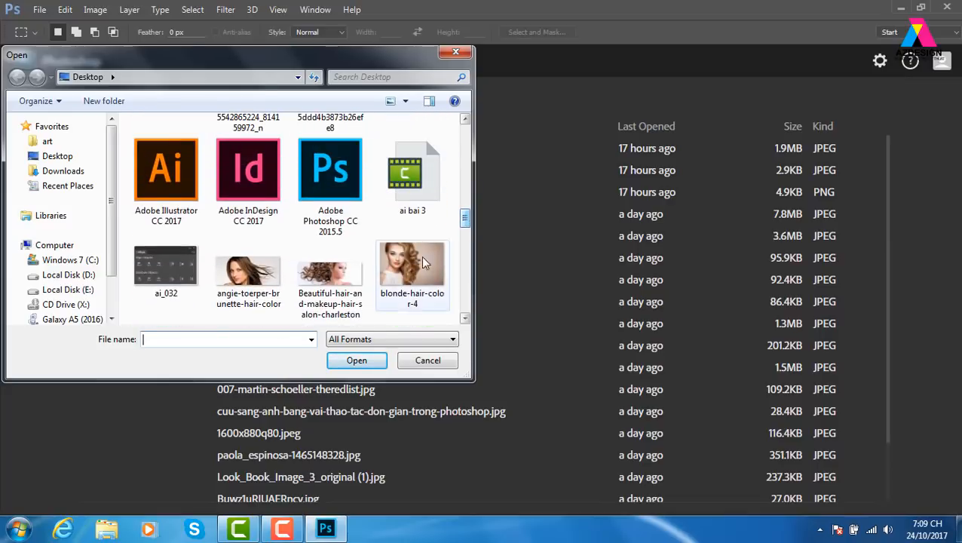
{"action": "left_click", "coordinate": [372, 361]}
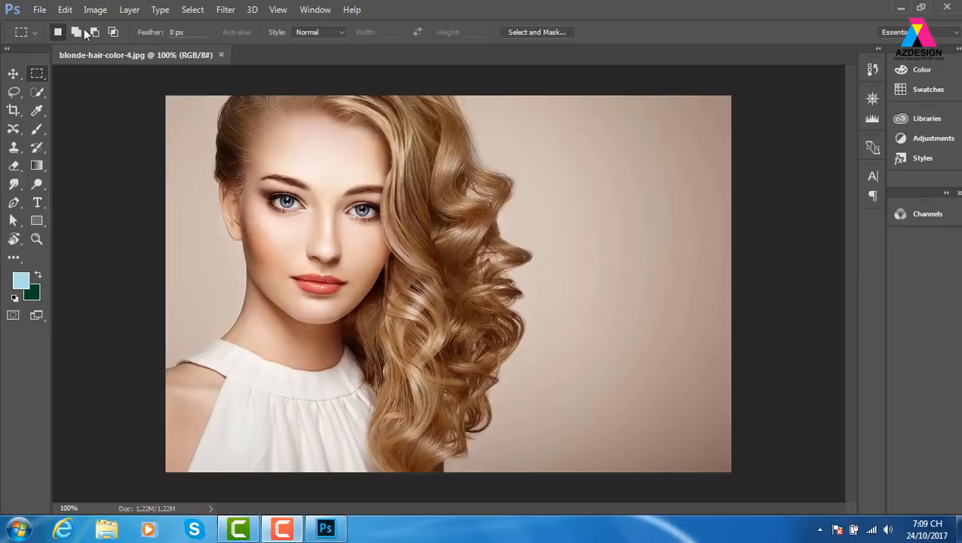
Step: Try inverting the colours of the portrait photo and undo the inversion
{"action": "left_click", "coordinate": [92, 12]}
{"action": "mouse_move", "coordinate": [111, 47]}
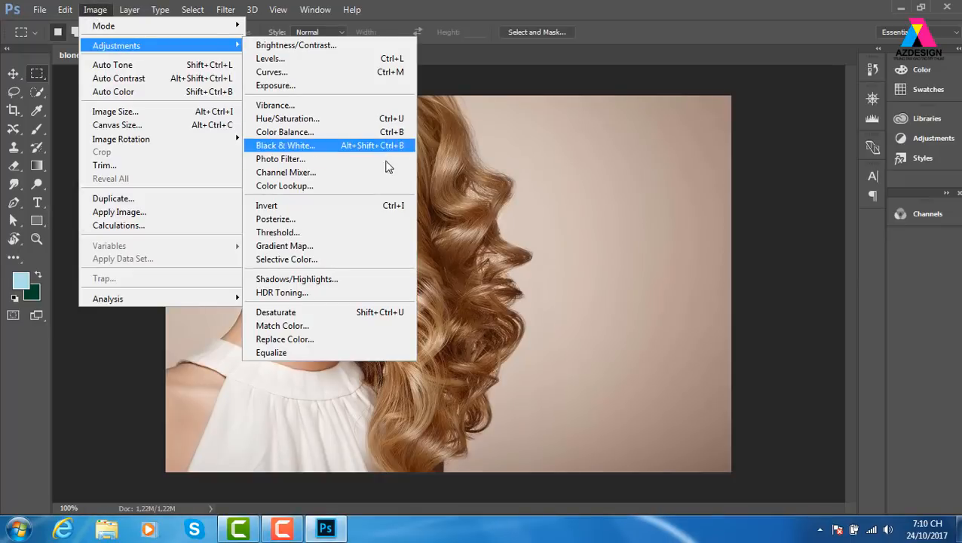
{"action": "left_click", "coordinate": [369, 208]}
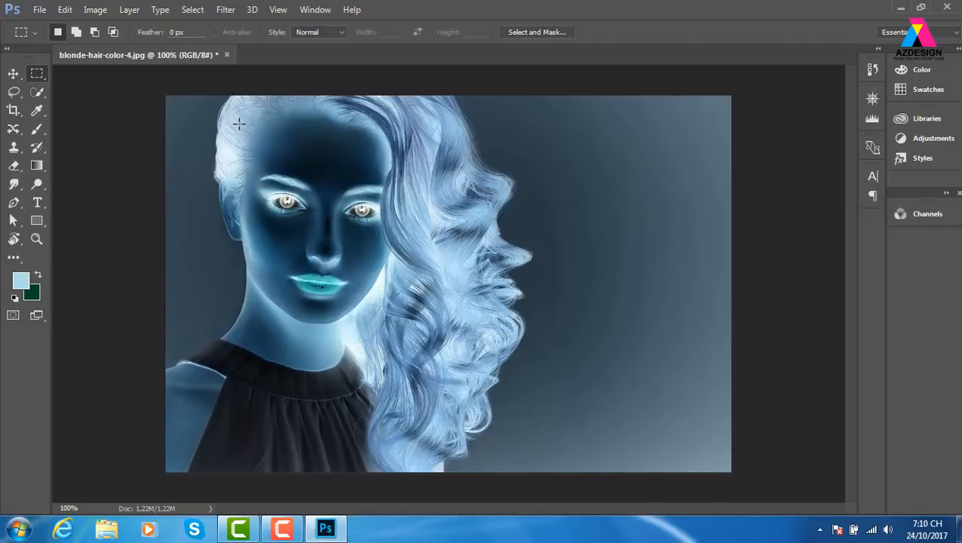
{"action": "key", "text": "ctrl+z"}
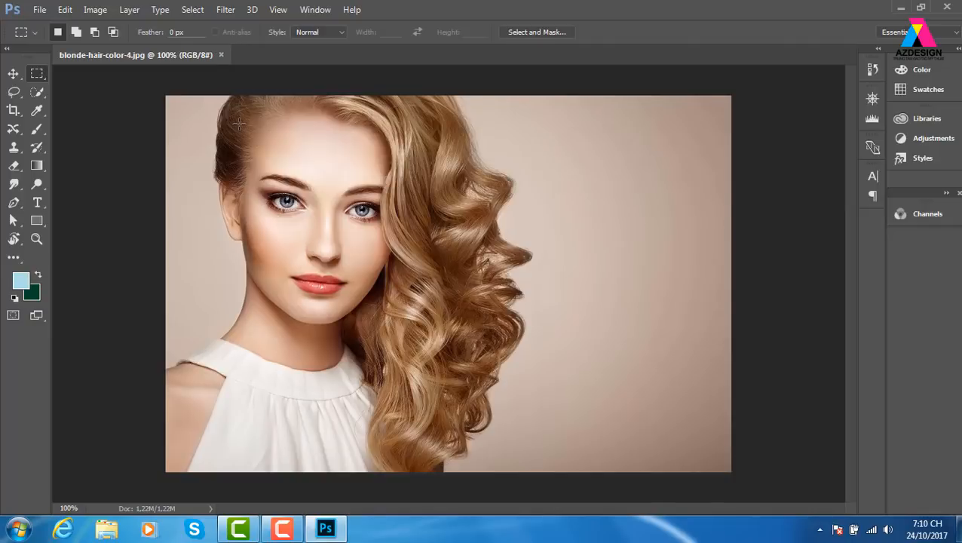
Step: Try the inversion on a desaturated version of the photo and step back to the full-colour image
{"action": "key", "text": "ctrl+shift+u"}
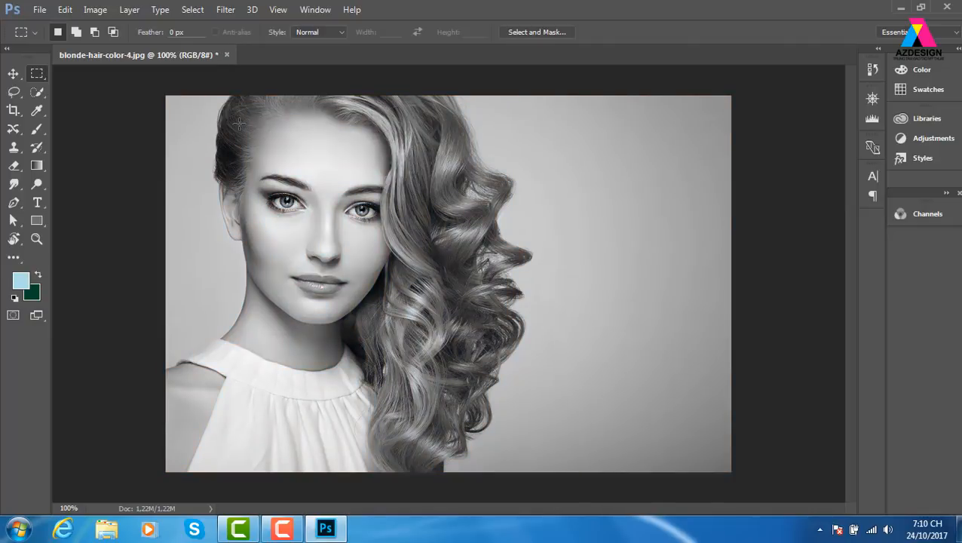
{"action": "key", "text": "ctrl+i"}
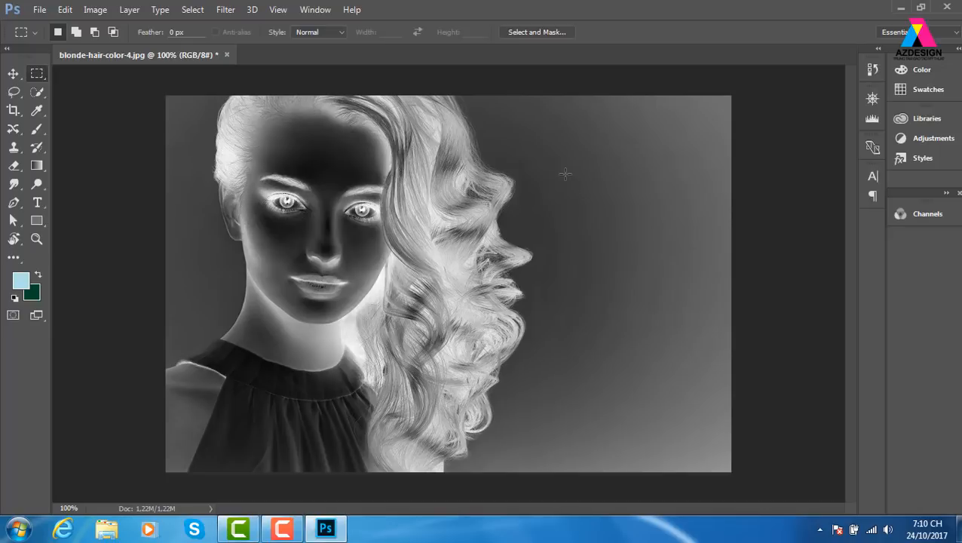
{"action": "key", "text": "ctrl+i"}
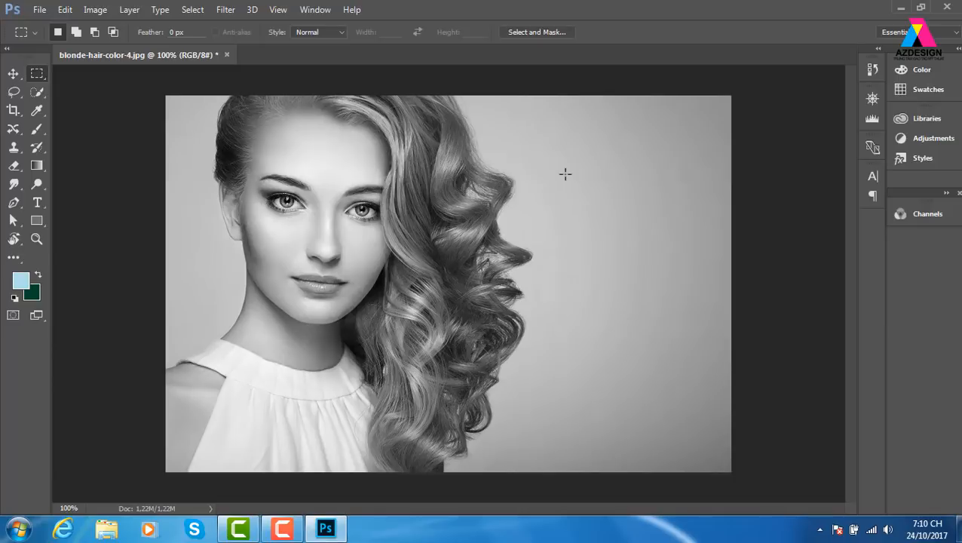
{"action": "key", "text": "ctrl+alt+z"}
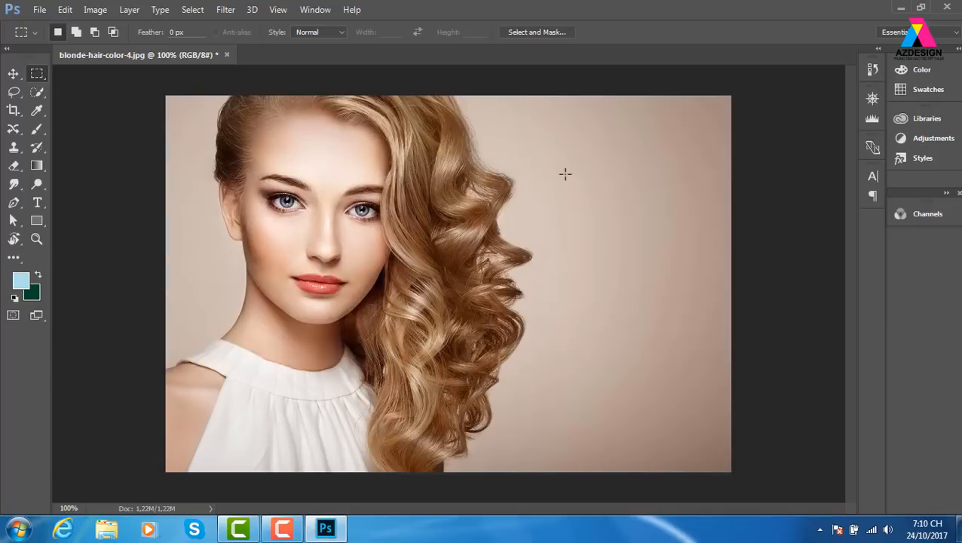
Step: Try Posterize on the colour photo with levels of 3, 2, 44 and 4, and discard the adjustment
{"action": "left_click", "coordinate": [95, 10]}
{"action": "mouse_move", "coordinate": [135, 46]}
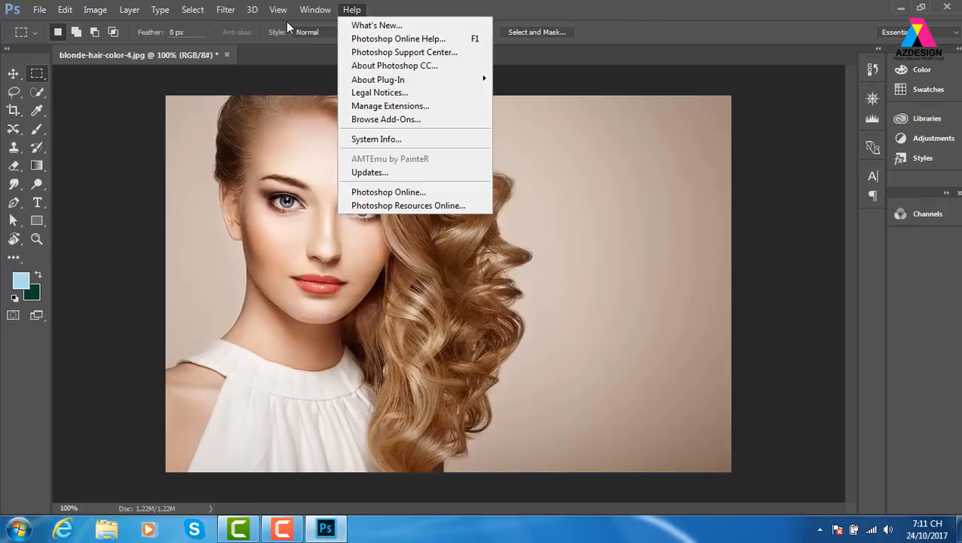
{"action": "mouse_move", "coordinate": [128, 12]}
{"action": "mouse_move", "coordinate": [89, 17]}
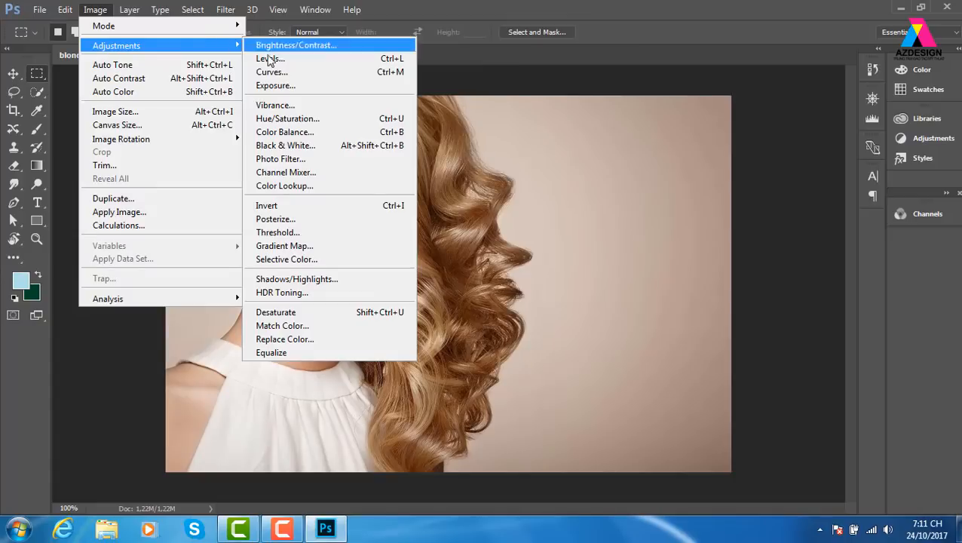
{"action": "left_click", "coordinate": [349, 226]}
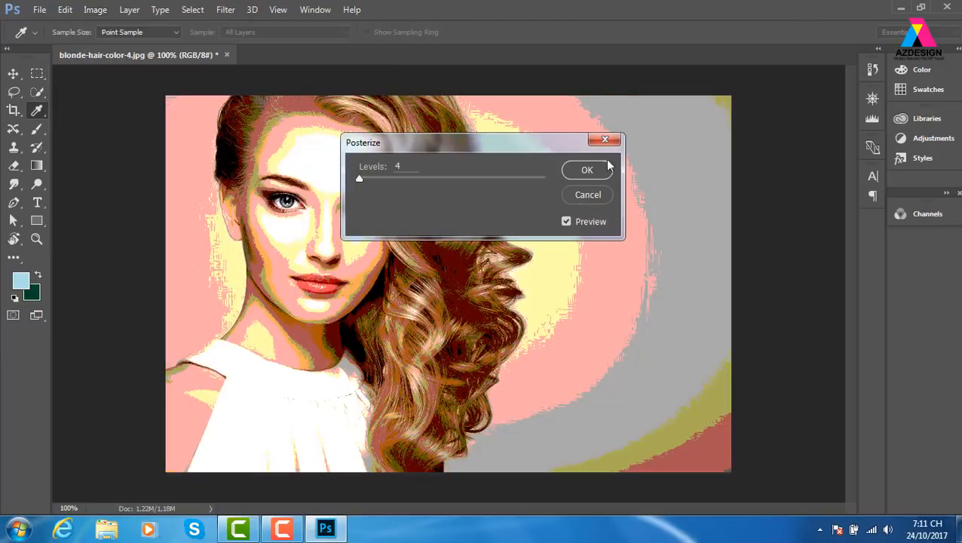
{"action": "left_click_drag", "start_coordinate": [538, 142], "coordinate": [683, 104]}
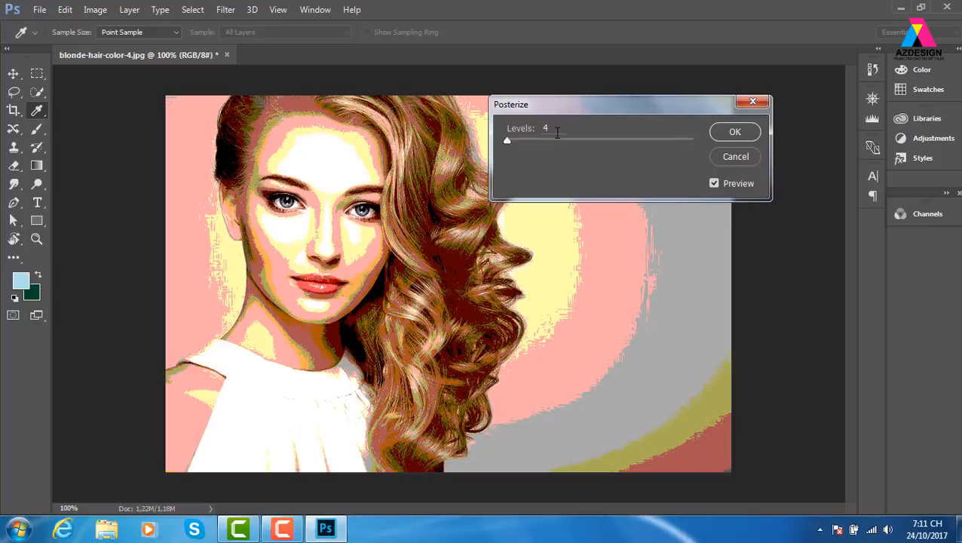
{"action": "left_click_drag", "start_coordinate": [557, 132], "coordinate": [518, 140]}
{"action": "type", "text": "3"}
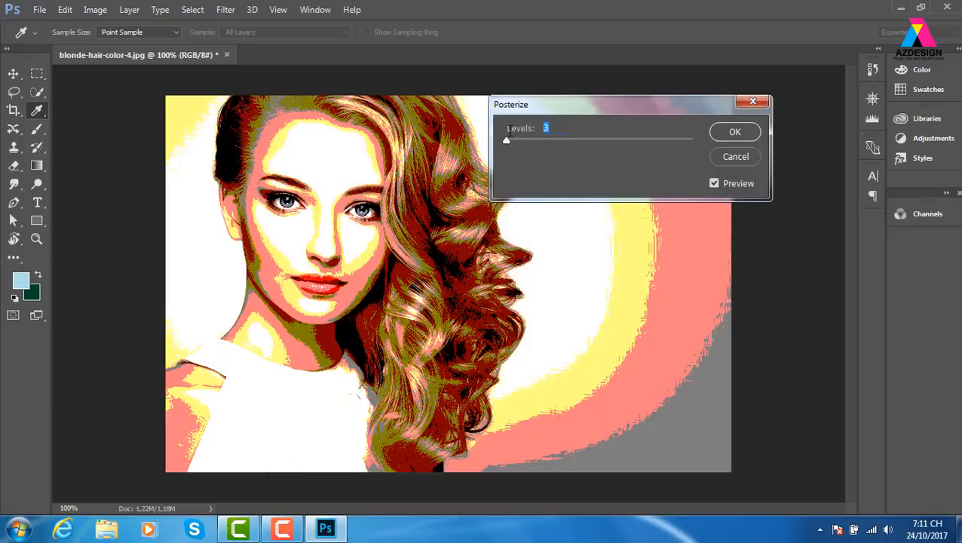
{"action": "type", "text": "2"}
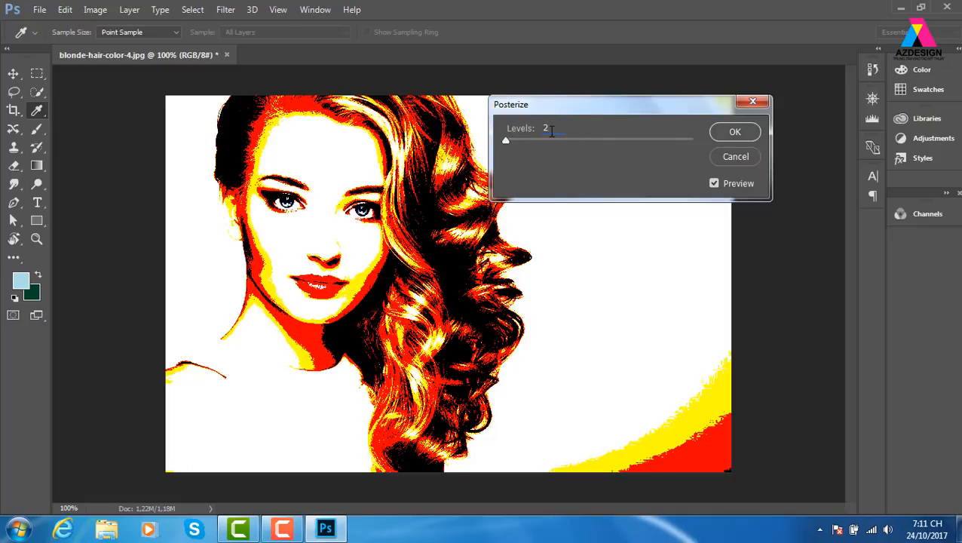
{"action": "left_click_drag", "start_coordinate": [550, 129], "coordinate": [517, 136]}
{"action": "type", "text": "60"}
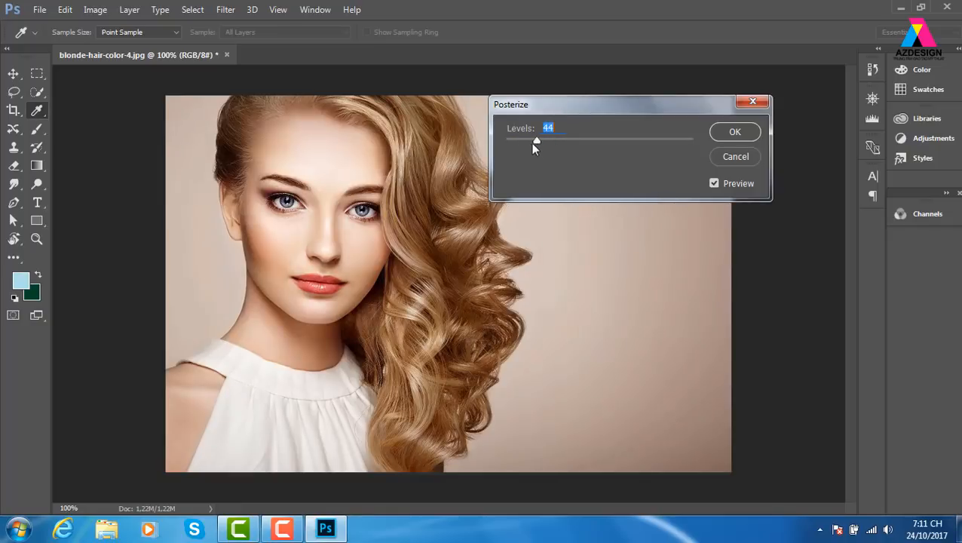
{"action": "left_click_drag", "start_coordinate": [524, 144], "coordinate": [506, 147]}
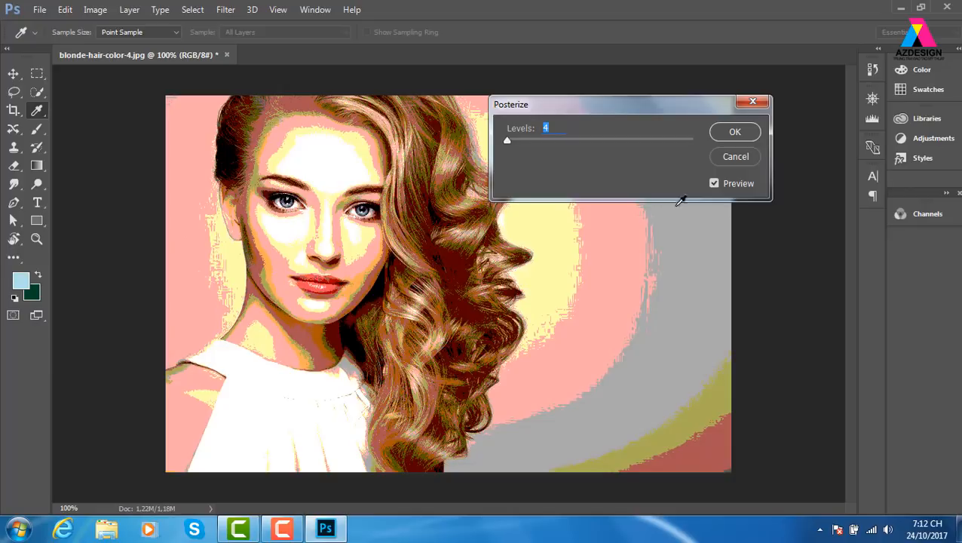
{"action": "left_click", "coordinate": [752, 101]}
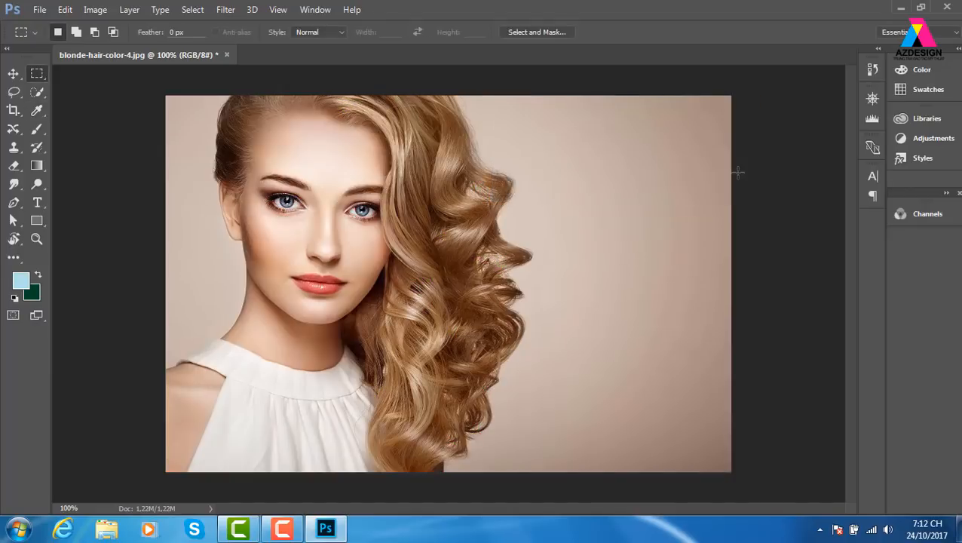
Step: Desaturate the photo and posterize it to 4 levels
{"action": "key", "text": "ctrl+shift+u"}
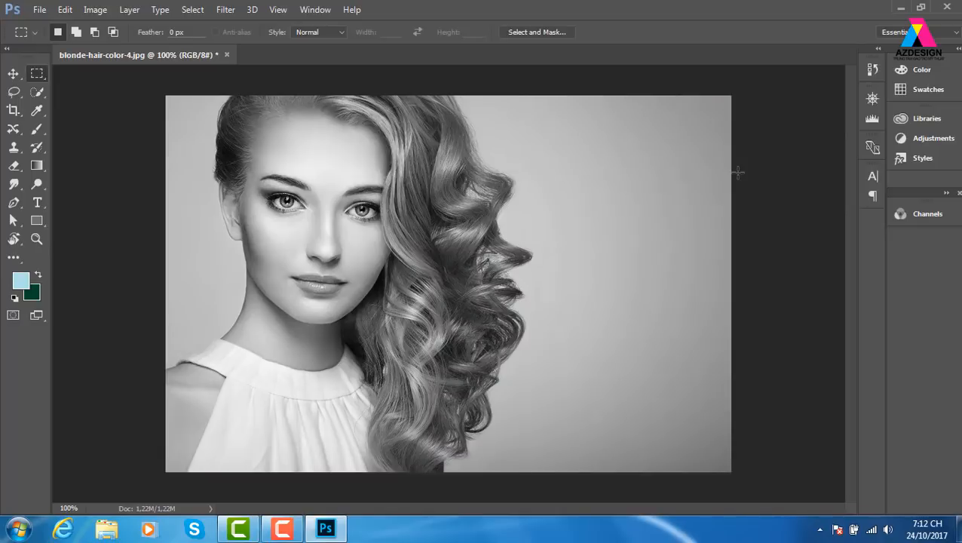
{"action": "left_click", "coordinate": [96, 10]}
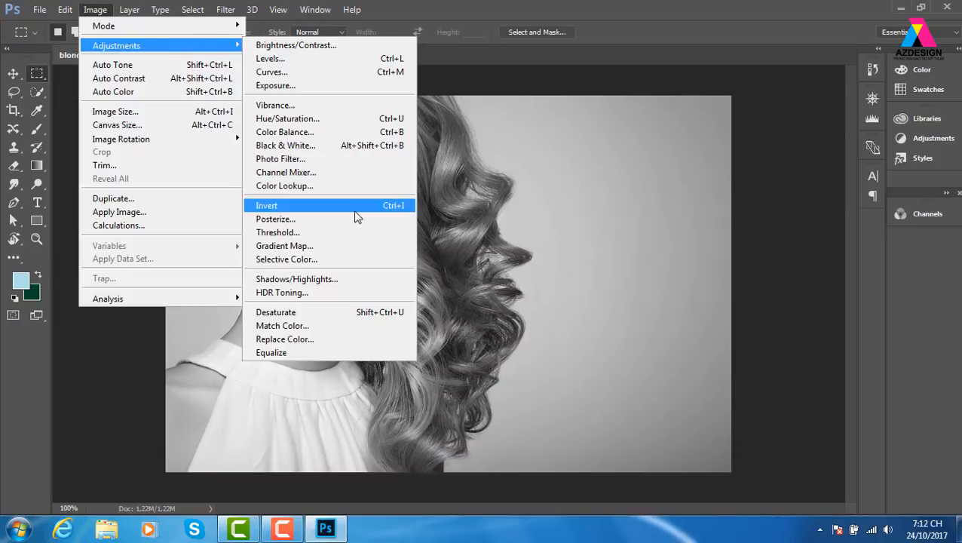
{"action": "left_click", "coordinate": [345, 221]}
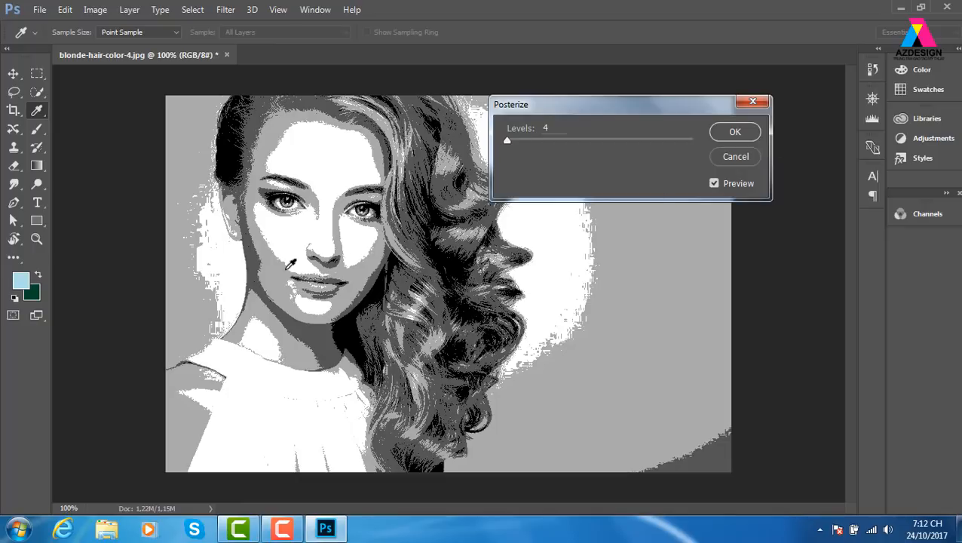
{"action": "left_click", "coordinate": [734, 131]}
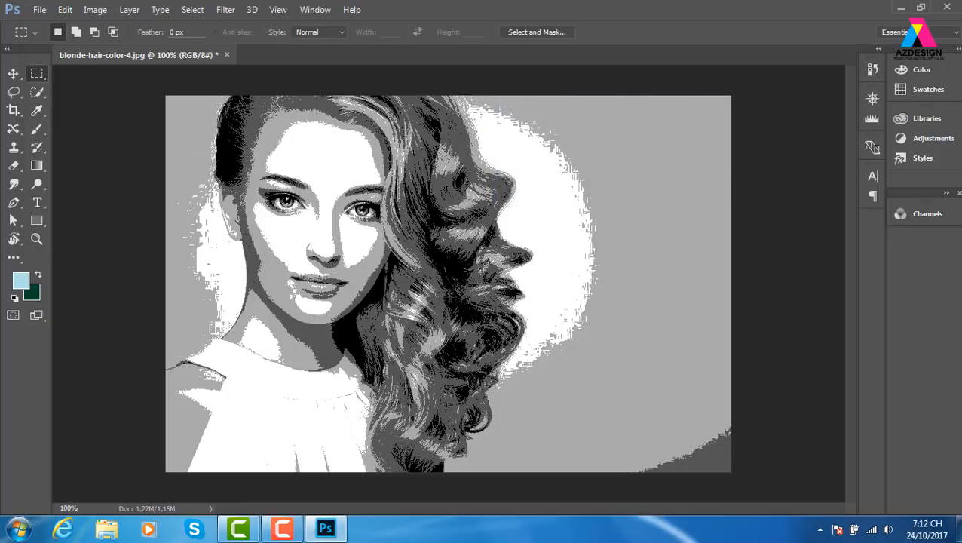
{"action": "left_click", "coordinate": [230, 11]}
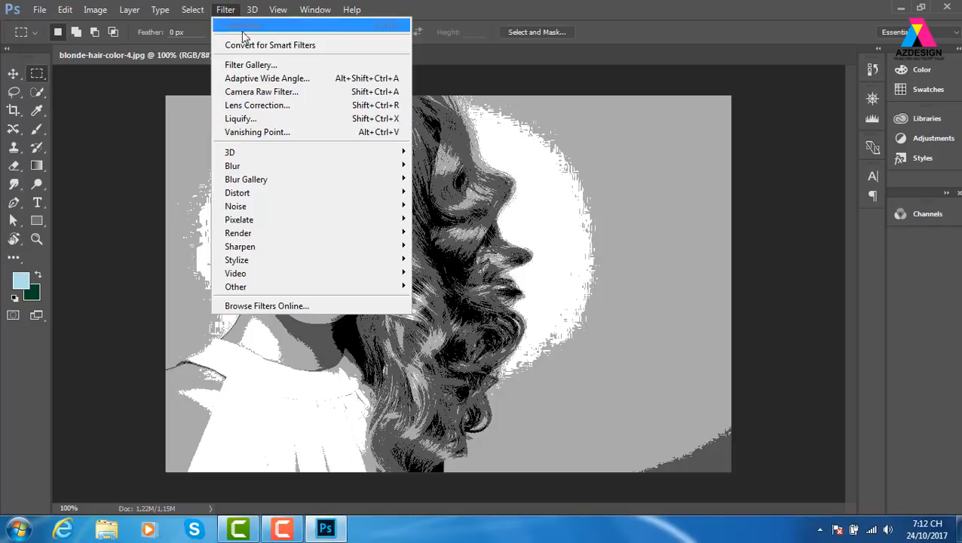
{"action": "left_click", "coordinate": [288, 64]}
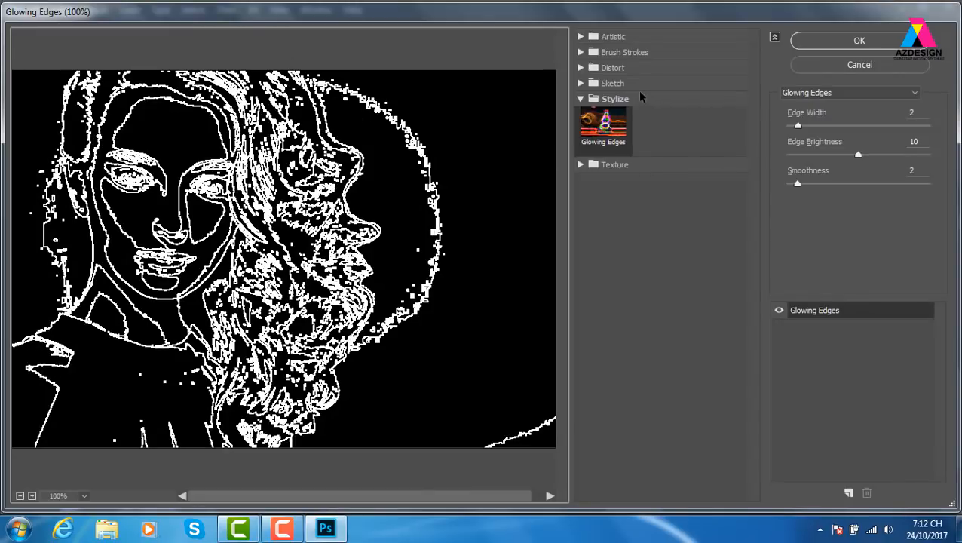
{"action": "left_click", "coordinate": [641, 84]}
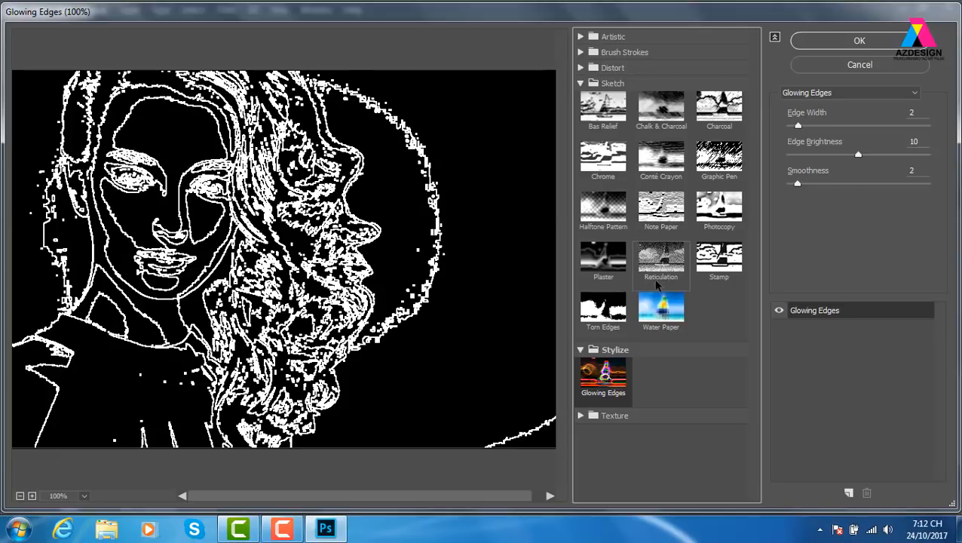
{"action": "left_click", "coordinate": [607, 211]}
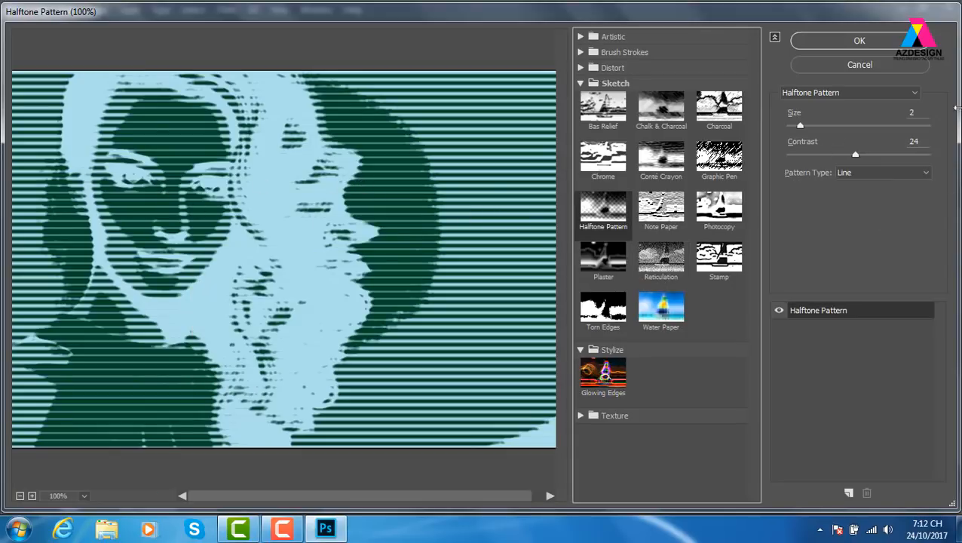
{"action": "left_click", "coordinate": [864, 68]}
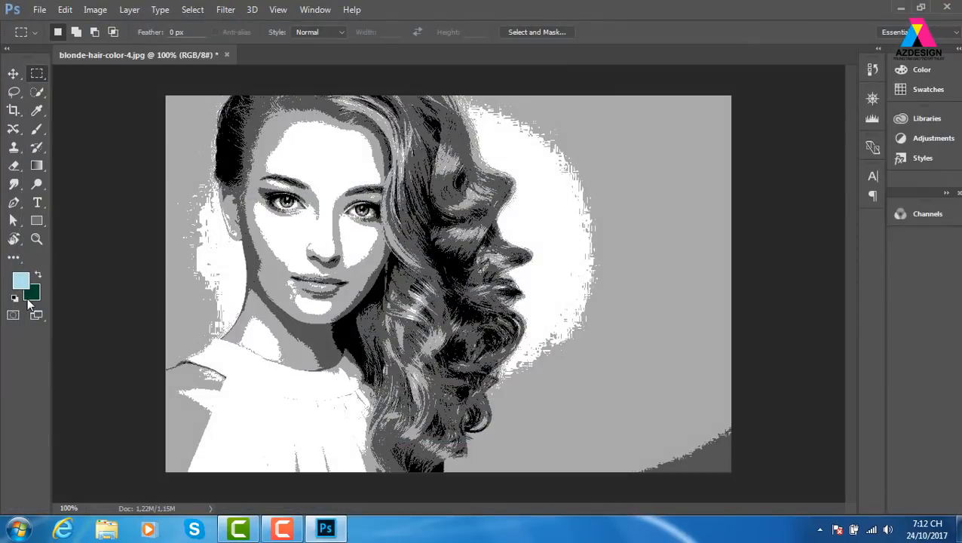
Step: Reset the foreground and background colours to black and white, and choose the Sketch filter Halftone Pattern for the posterized photo
{"action": "key", "text": "d"}
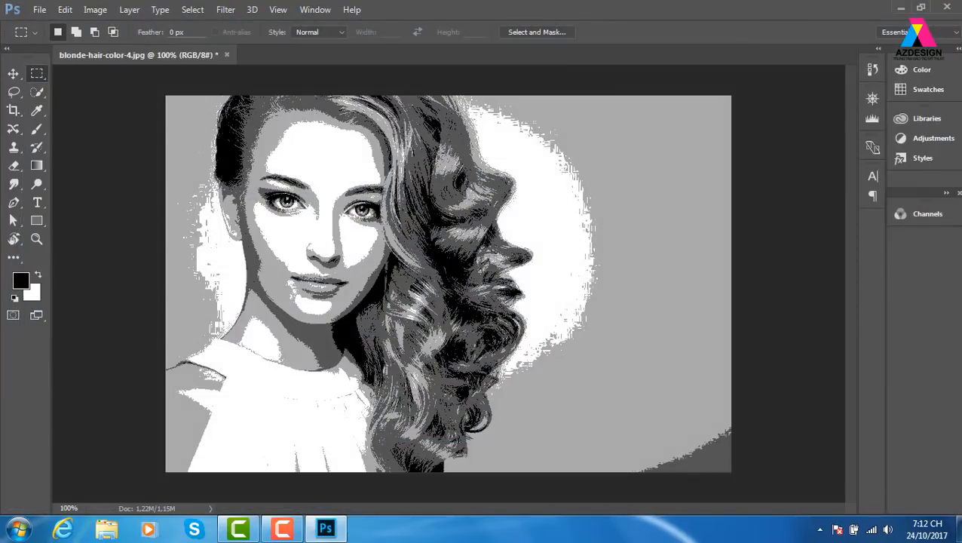
{"action": "left_click", "coordinate": [228, 10]}
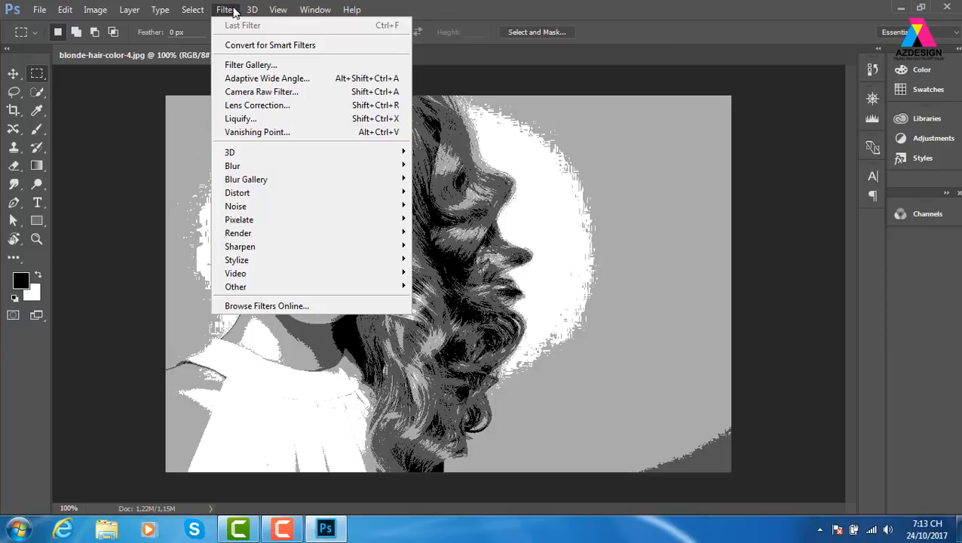
{"action": "left_click", "coordinate": [251, 66]}
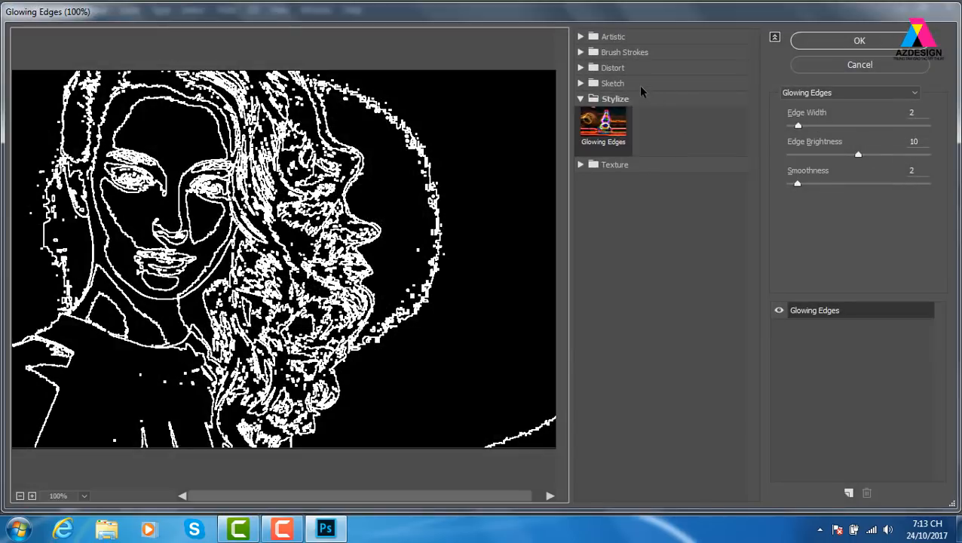
{"action": "left_click", "coordinate": [640, 86]}
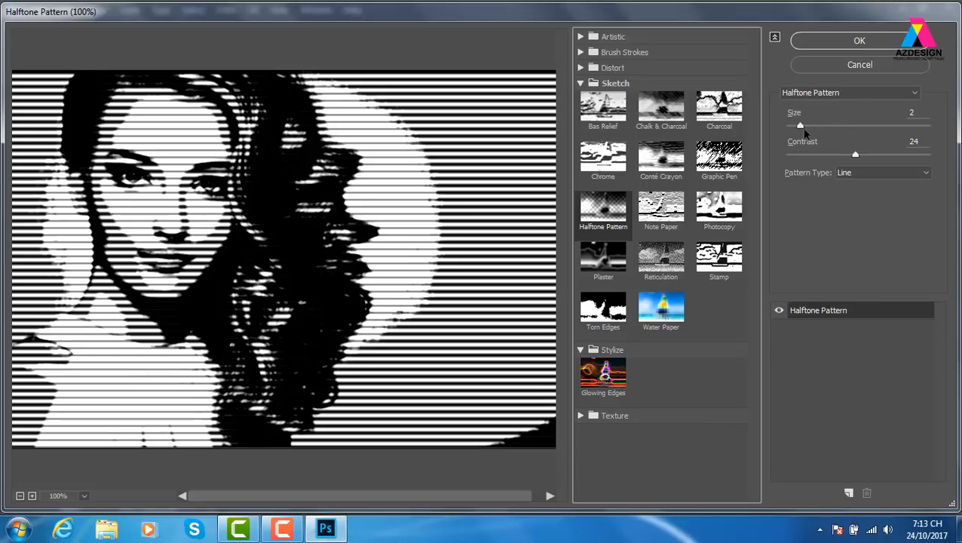
Step: Set the halftone pattern's size to 1 and its contrast to 47
{"action": "left_click_drag", "start_coordinate": [804, 130], "coordinate": [788, 128]}
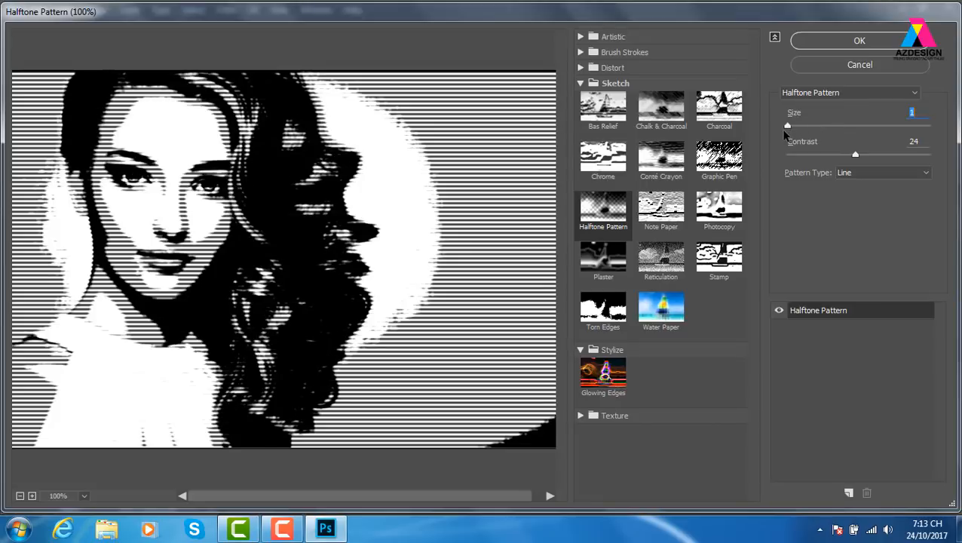
{"action": "left_click_drag", "start_coordinate": [855, 154], "coordinate": [919, 155]}
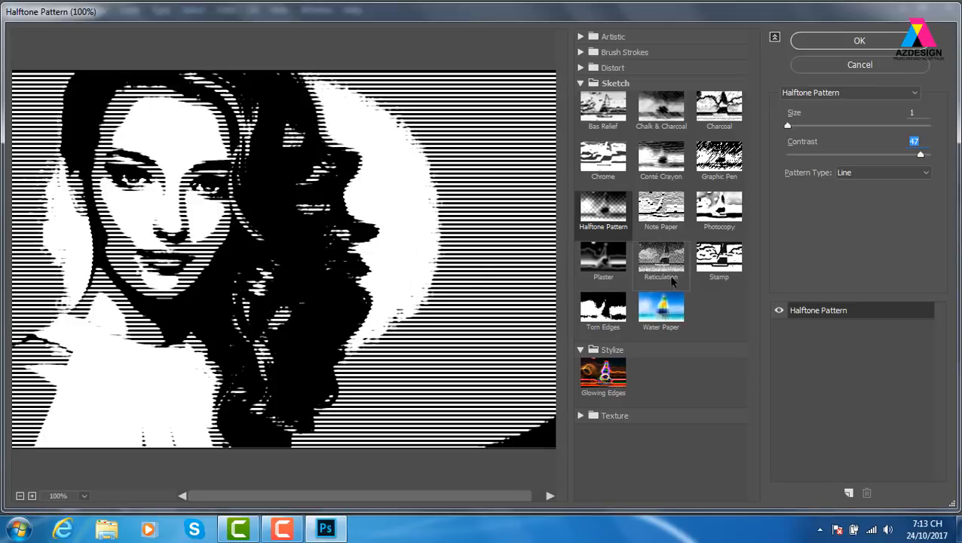
{"action": "left_click", "coordinate": [874, 93]}
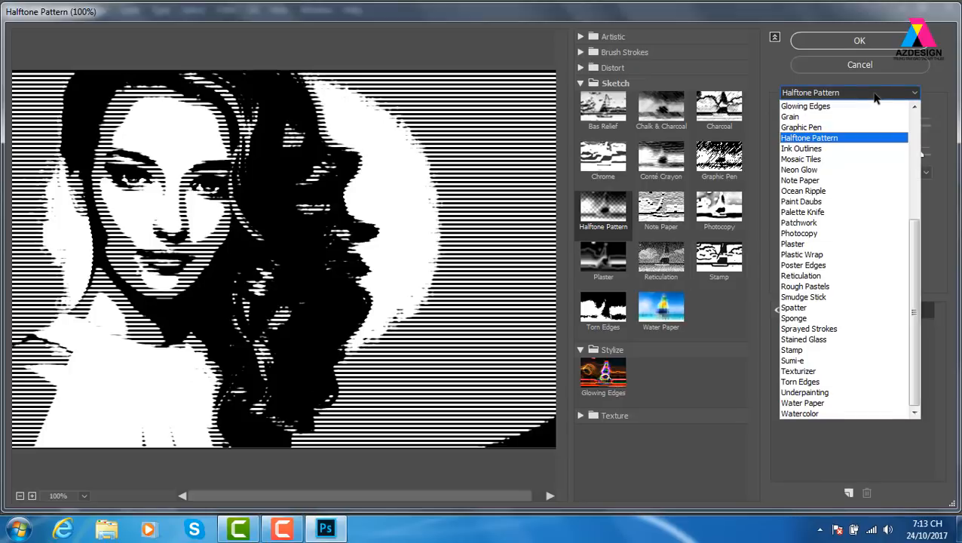
{"action": "left_click", "coordinate": [931, 91]}
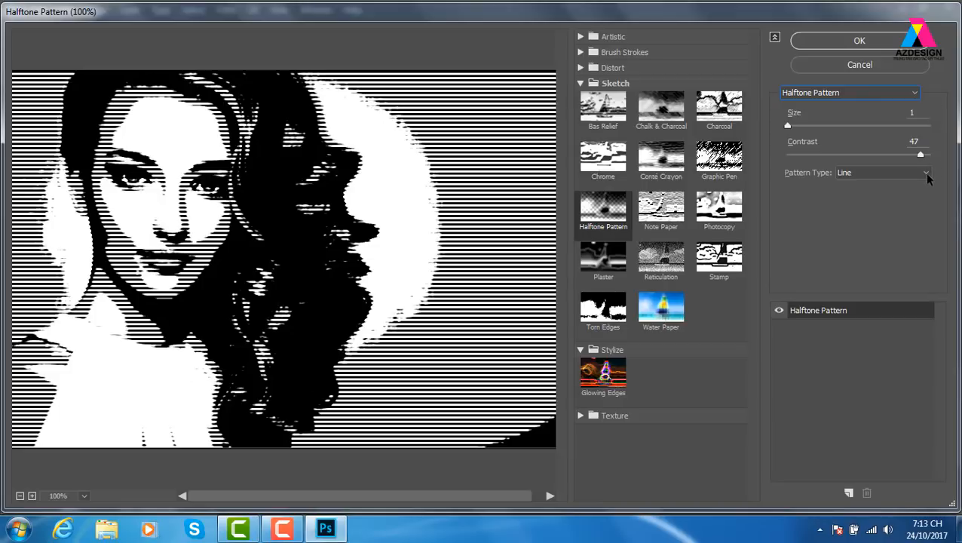
Step: Try the Dot pattern type for the posterized portrait's halftone, and switch it back to Line
{"action": "left_click", "coordinate": [927, 175]}
{"action": "left_click", "coordinate": [874, 195]}
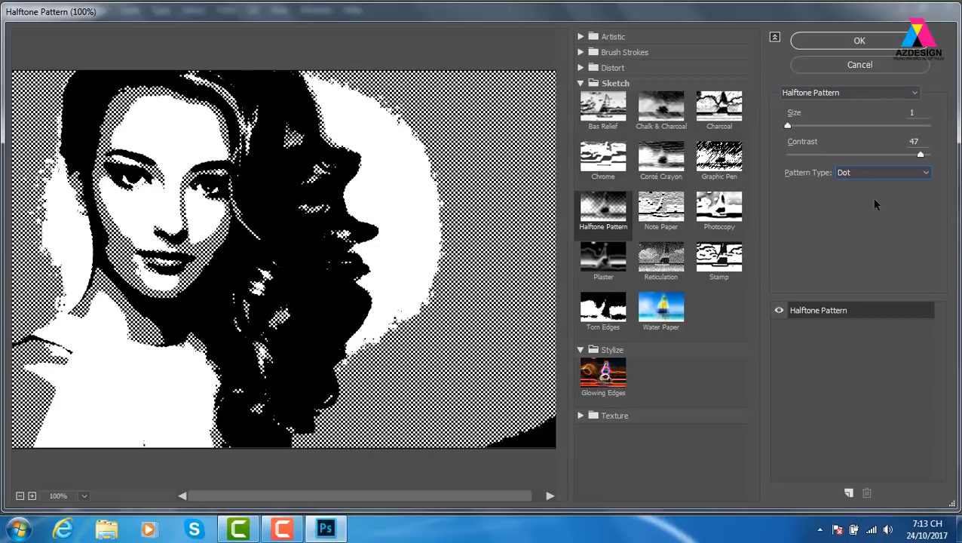
{"action": "left_click", "coordinate": [884, 175]}
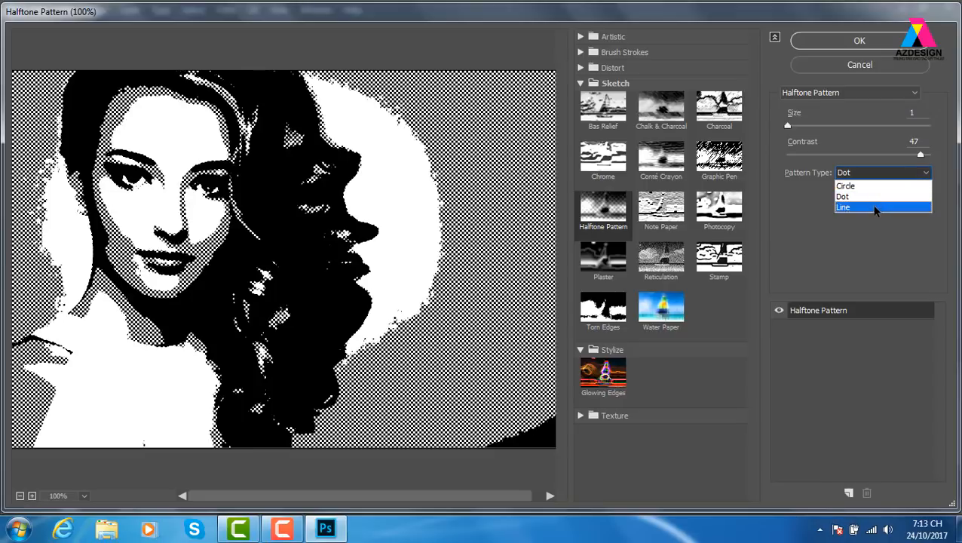
{"action": "left_click", "coordinate": [872, 204]}
Step: Set the halftone pattern type to Circle with a contrast of 8, and apply the filter to the portrait
{"action": "left_click", "coordinate": [880, 173]}
{"action": "left_click", "coordinate": [877, 186]}
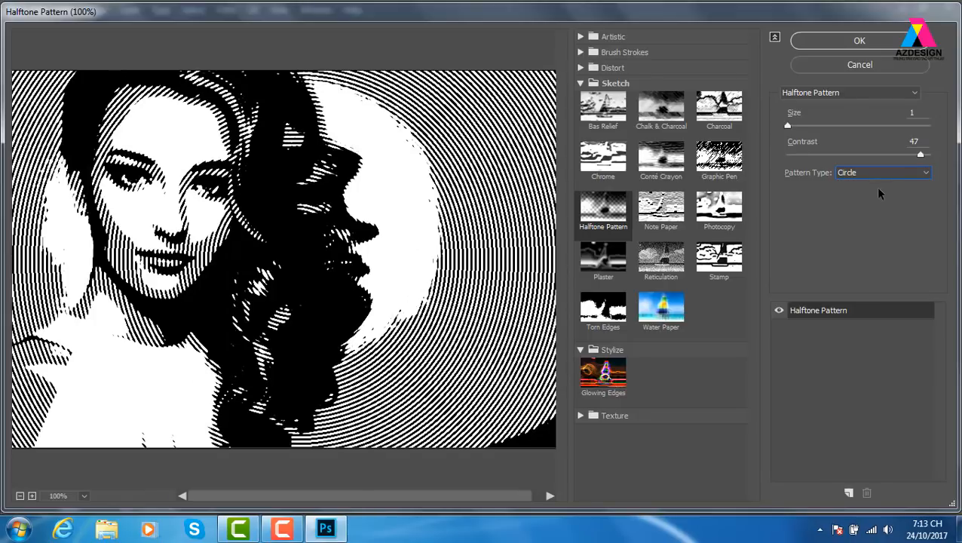
{"action": "left_click_drag", "start_coordinate": [918, 156], "coordinate": [809, 174]}
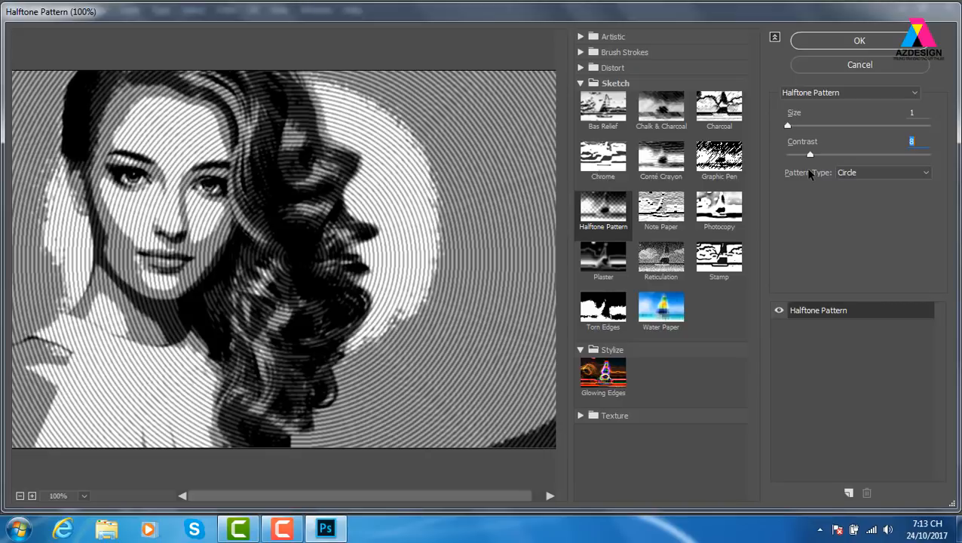
{"action": "left_click", "coordinate": [897, 43]}
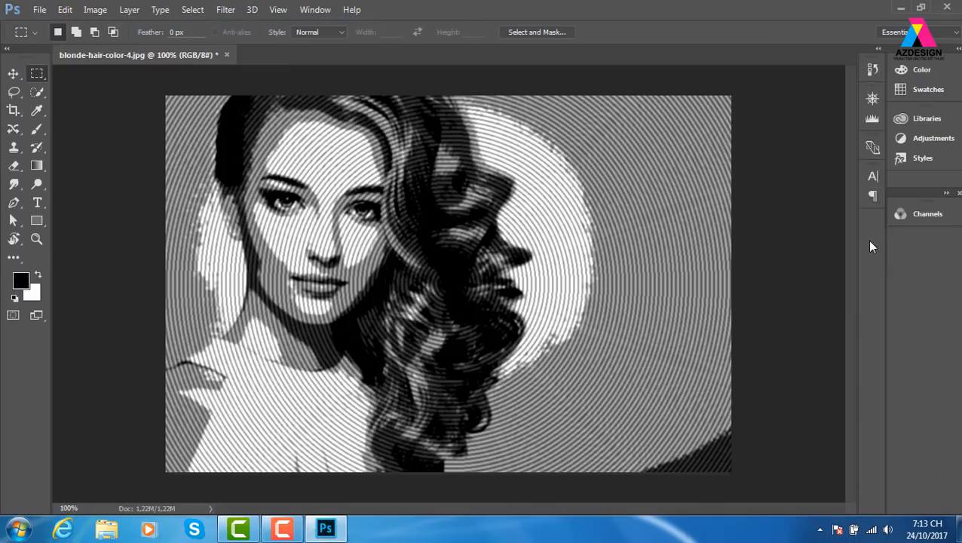
Step: Apply a Levels adjustment to the circle halftone with input black at 136 and input white at 167
{"action": "key", "text": "ctrl+l"}
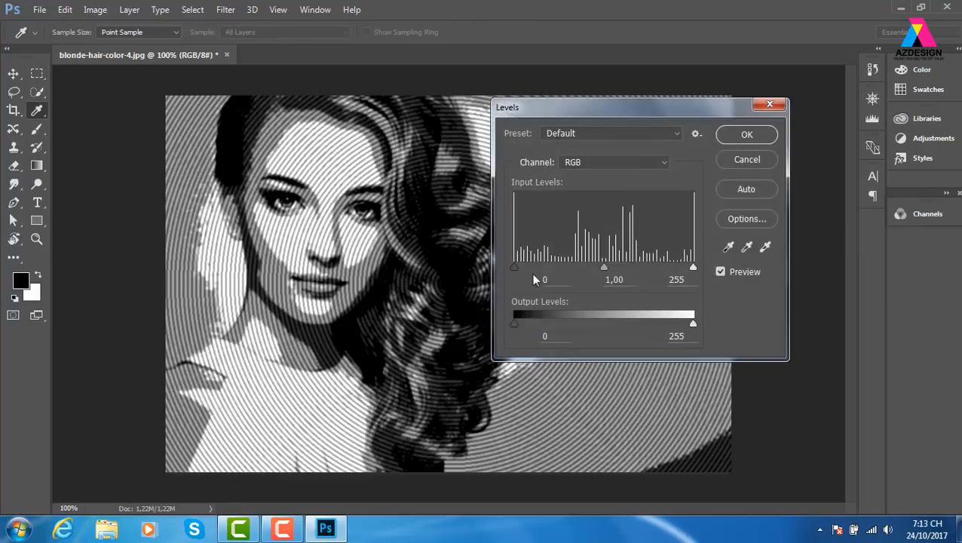
{"action": "left_click_drag", "start_coordinate": [514, 271], "coordinate": [612, 269]}
{"action": "left_click_drag", "start_coordinate": [692, 268], "coordinate": [630, 270]}
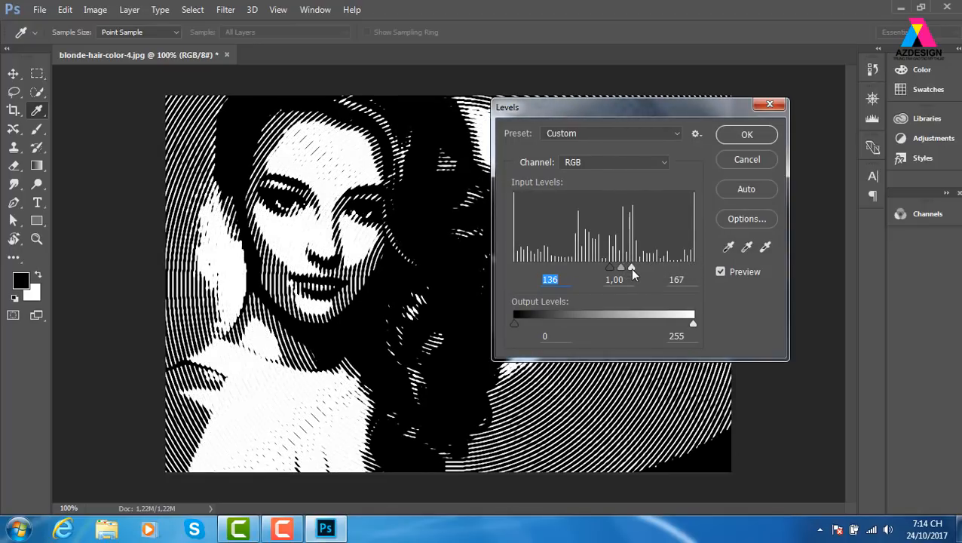
{"action": "left_click", "coordinate": [727, 138]}
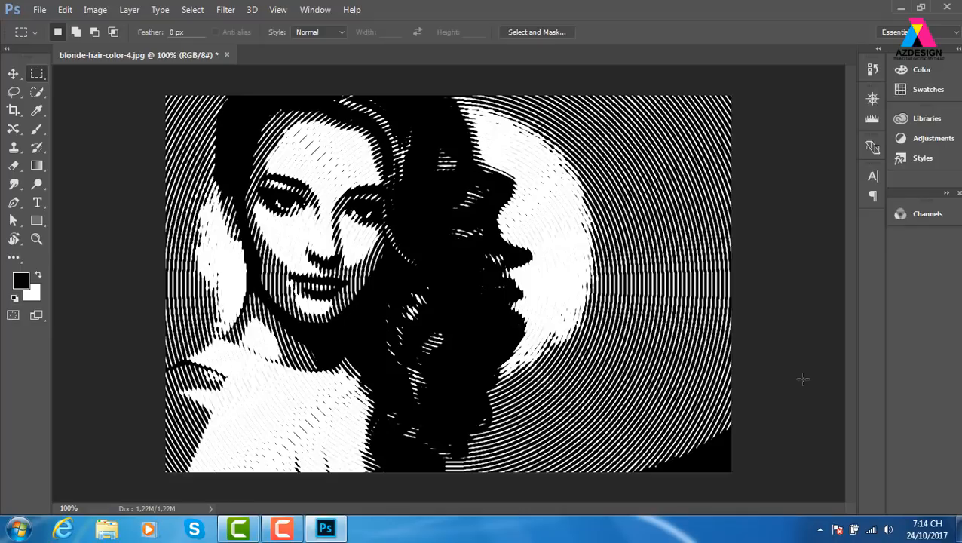
Step: Undo all edits back to the original colour photo, and check its image size without resizing it
{"action": "key", "text": "ctrl+z"}
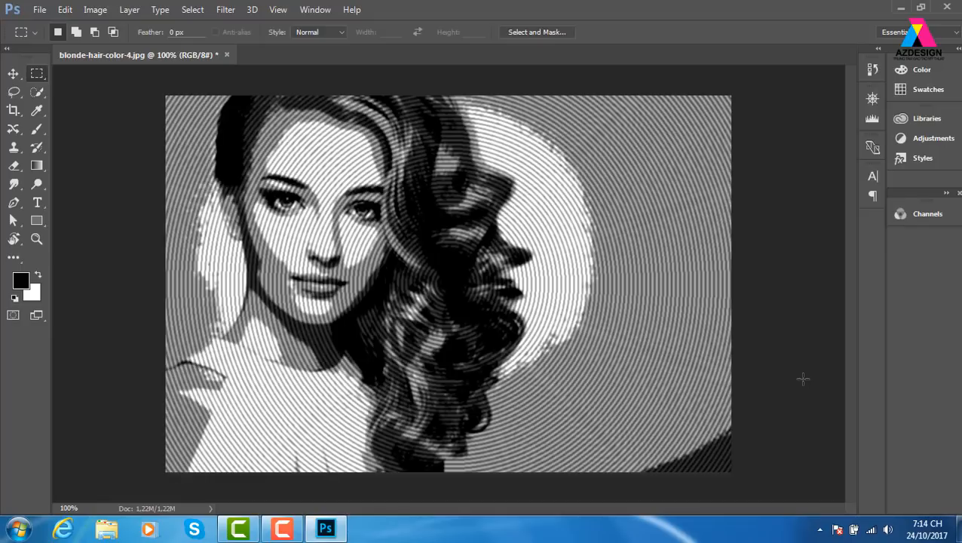
{"action": "key", "text": "ctrl+alt+z"}
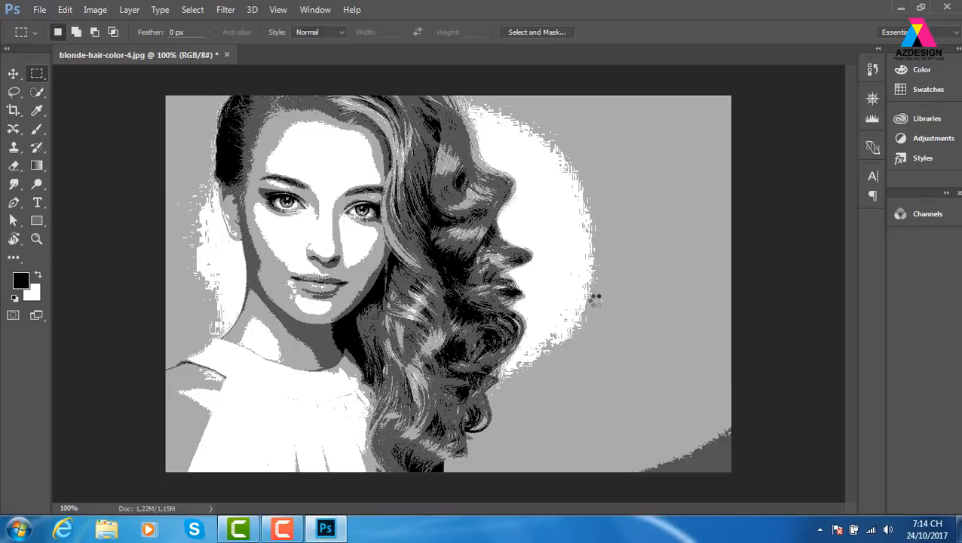
{"action": "key", "text": "ctrl+alt+z"}
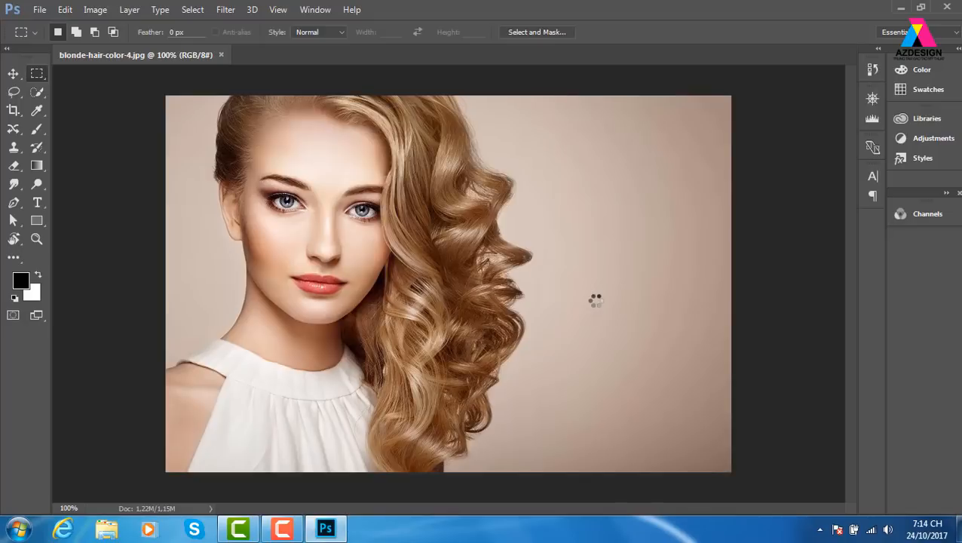
{"action": "key", "text": "ctrl+alt+i"}
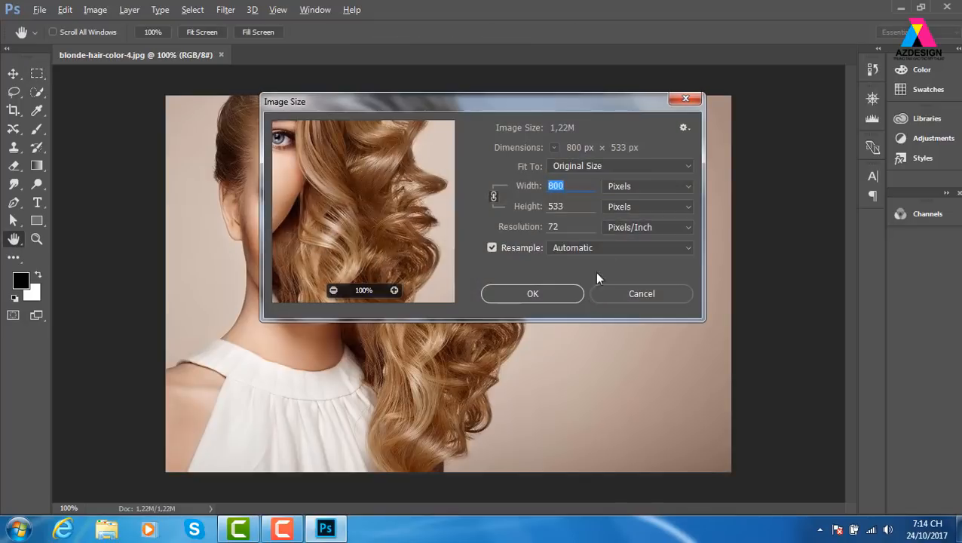
{"action": "left_click", "coordinate": [686, 98]}
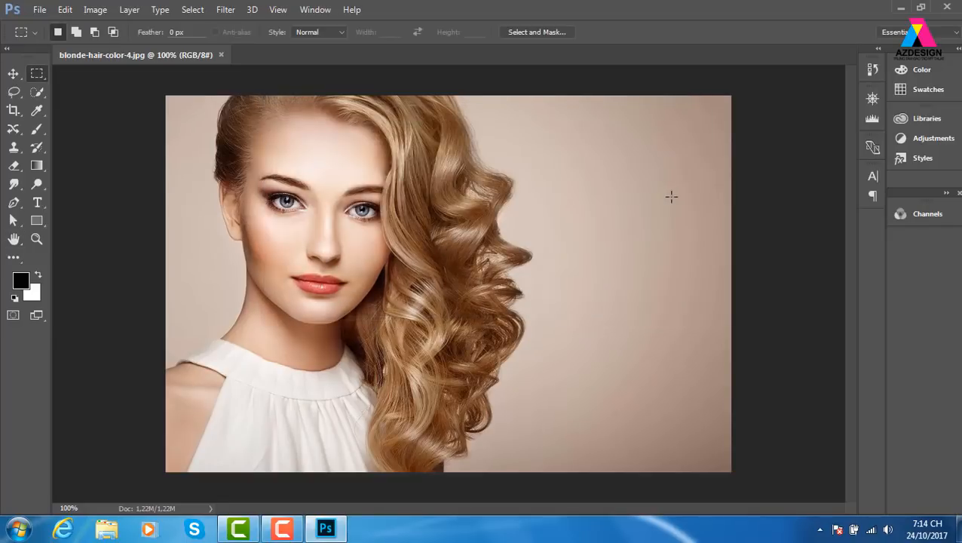
Step: Browse for another photo to open in the Girl folder inside thuvienanh on Local Disk (E:)
{"action": "key", "text": "ctrl+o"}
{"action": "double_click", "coordinate": [332, 109]}
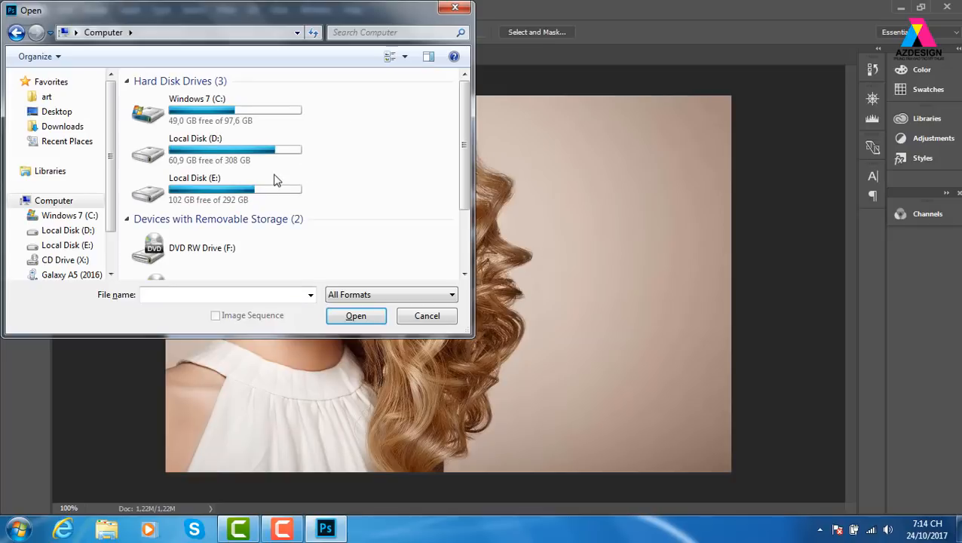
{"action": "double_click", "coordinate": [264, 193]}
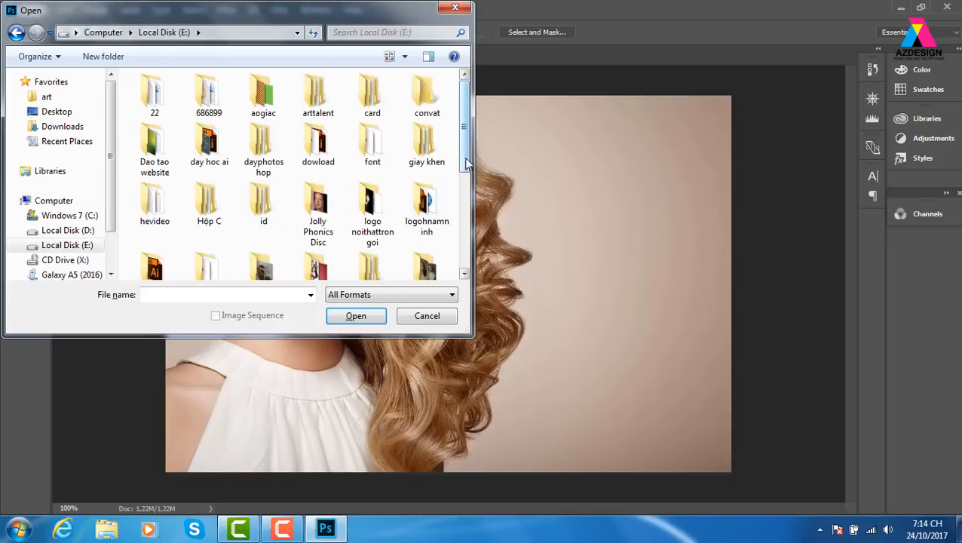
{"action": "left_click_drag", "start_coordinate": [466, 162], "coordinate": [467, 234]}
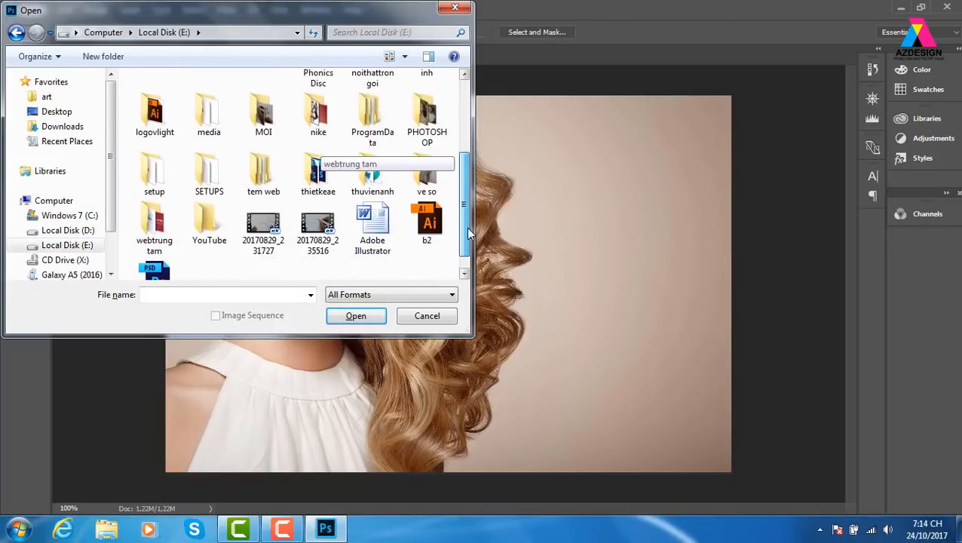
{"action": "double_click", "coordinate": [371, 181]}
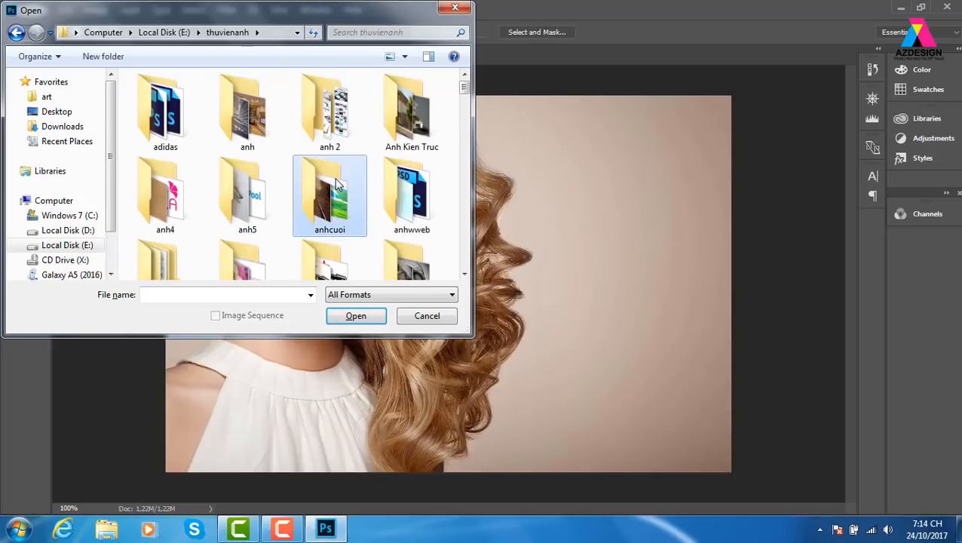
{"action": "scroll", "coordinate": [337, 183], "scroll_direction": "down", "scroll_amount": 5}
{"action": "double_click", "coordinate": [256, 208]}
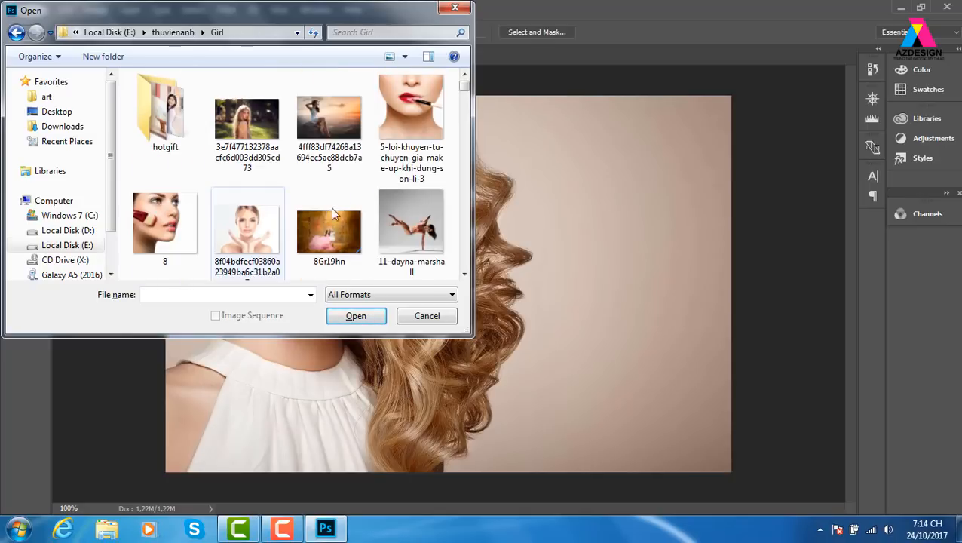
Step: Open shutterstock_316234778.jpg from the Girl folder, and check its image size without changing it
{"action": "left_click", "coordinate": [463, 136]}
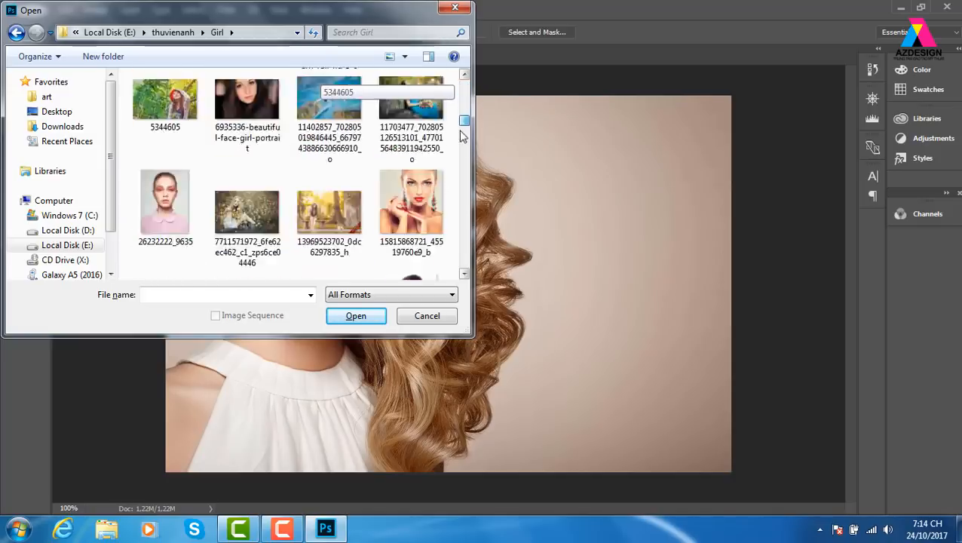
{"action": "left_click_drag", "start_coordinate": [462, 136], "coordinate": [450, 268]}
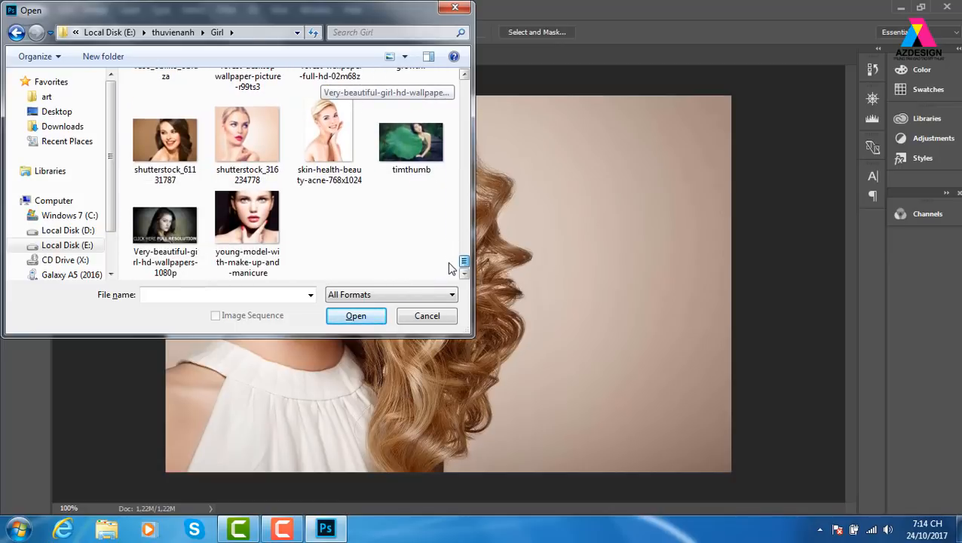
{"action": "left_click", "coordinate": [247, 140]}
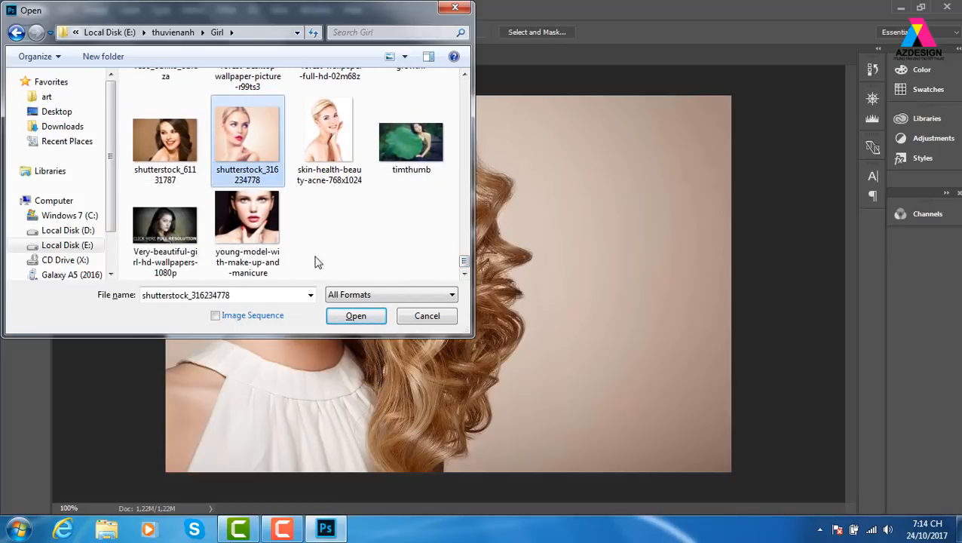
{"action": "left_click", "coordinate": [353, 318]}
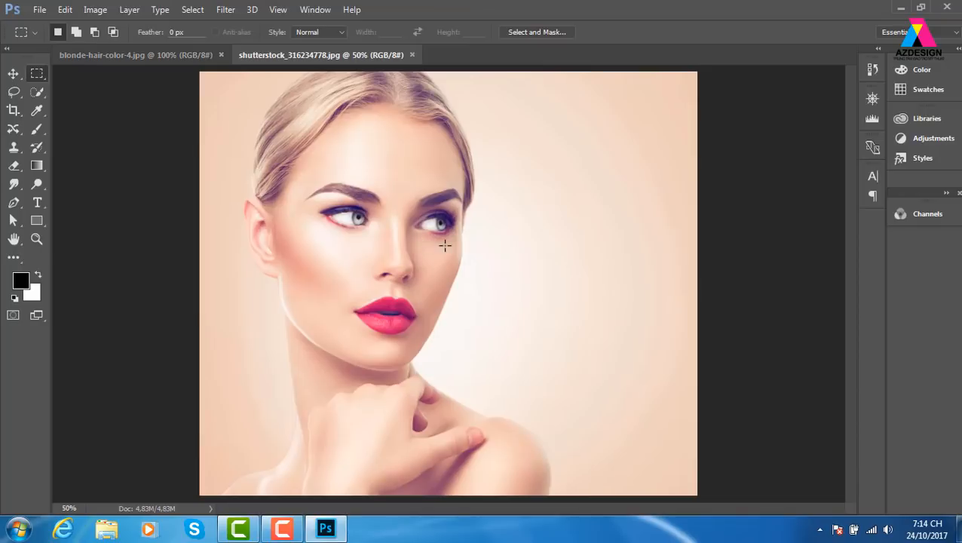
{"action": "key", "text": "ctrl+alt+i"}
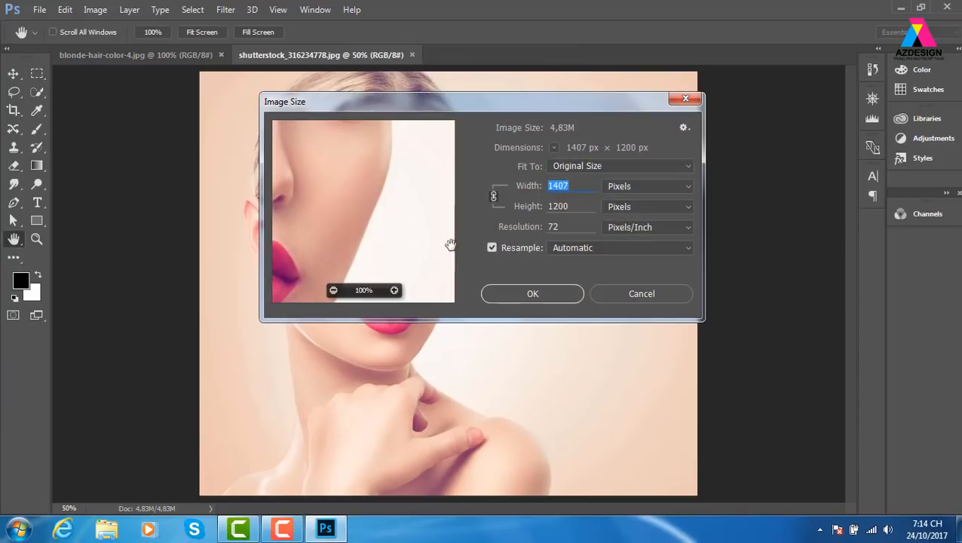
{"action": "left_click", "coordinate": [689, 101]}
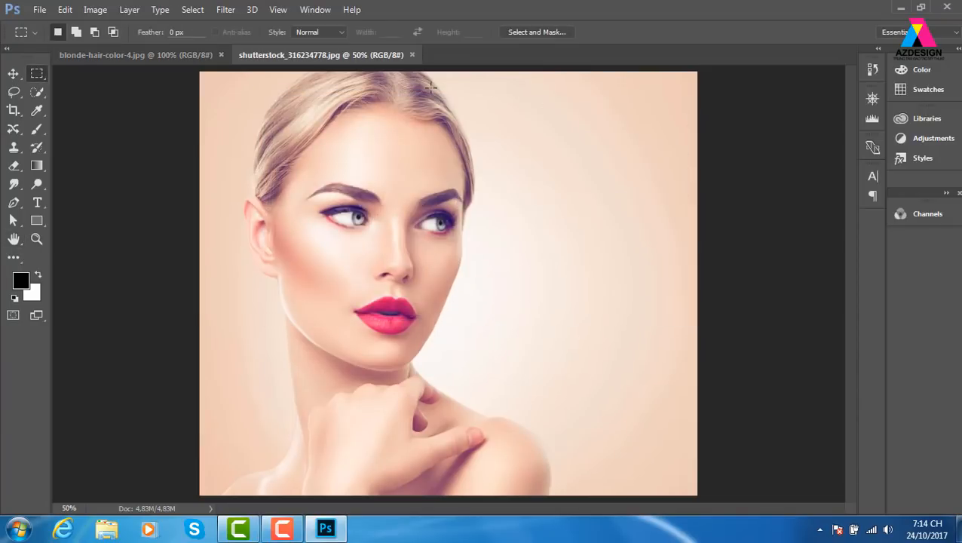
Step: Preview Halftone Pattern from the Filter Gallery on the new portrait with the Dot type, size 2 and contrast 29
{"action": "left_click", "coordinate": [225, 10]}
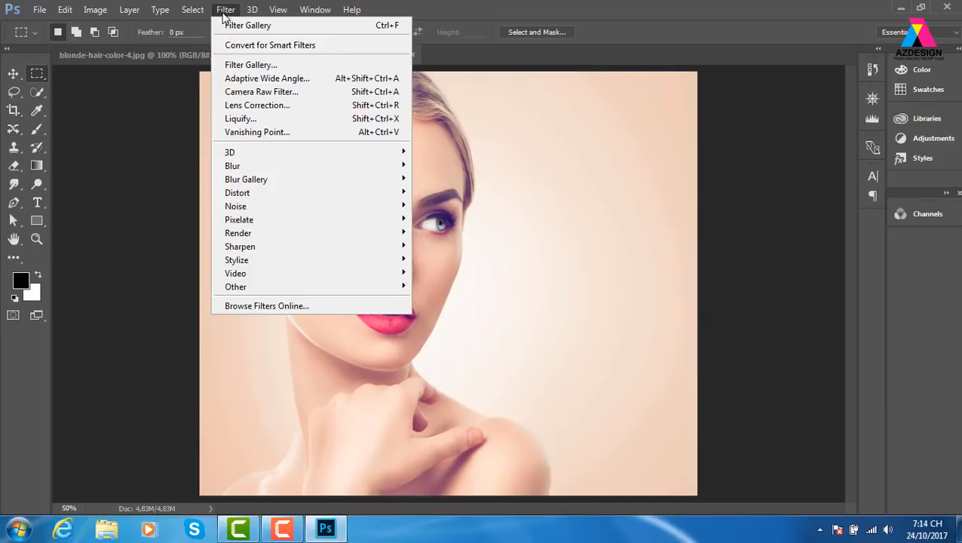
{"action": "left_click", "coordinate": [252, 66]}
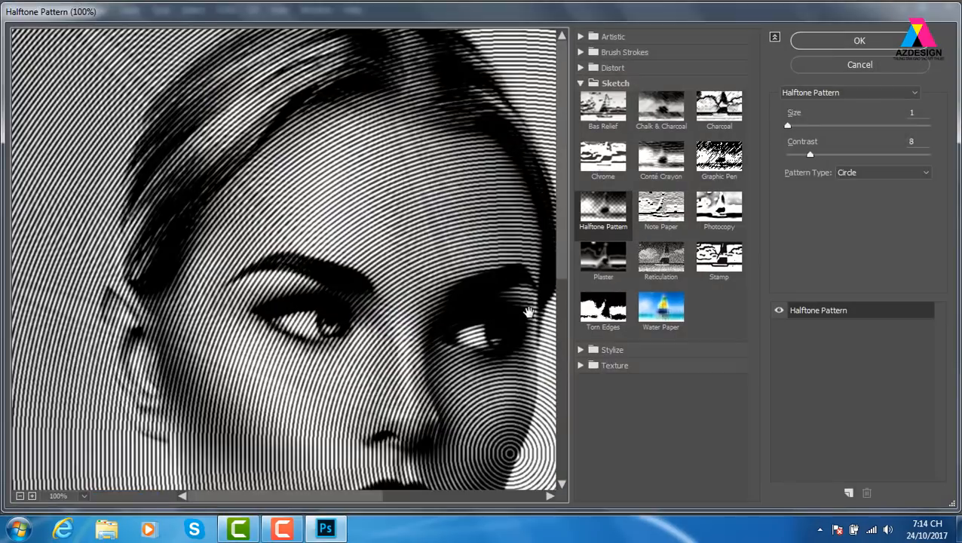
{"action": "key", "text": "ctrl+minus"}
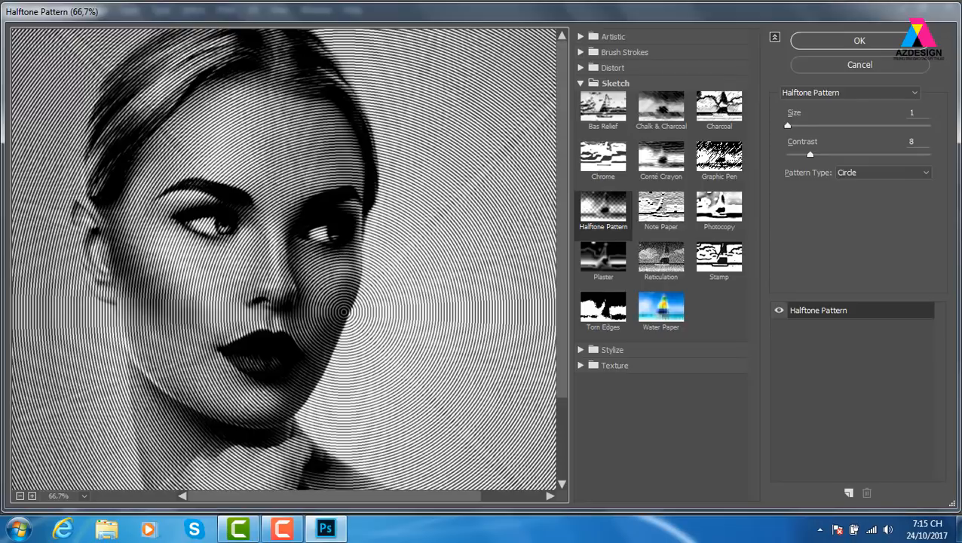
{"action": "left_click", "coordinate": [912, 172]}
{"action": "left_click", "coordinate": [873, 194]}
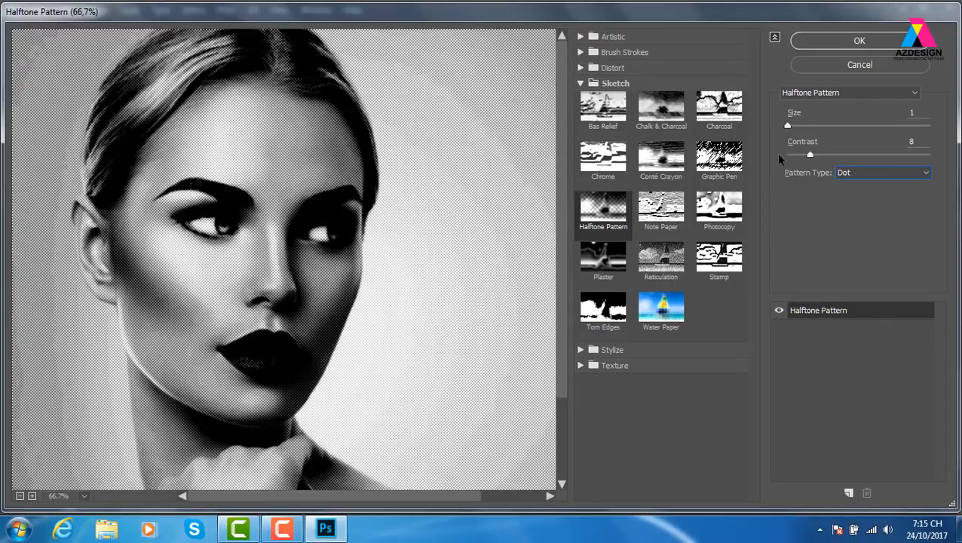
{"action": "mouse_move", "coordinate": [788, 126]}
{"action": "left_mouse_down"}
{"action": "mouse_move", "coordinate": [823, 128]}
{"action": "mouse_move", "coordinate": [801, 128]}
{"action": "left_mouse_up"}
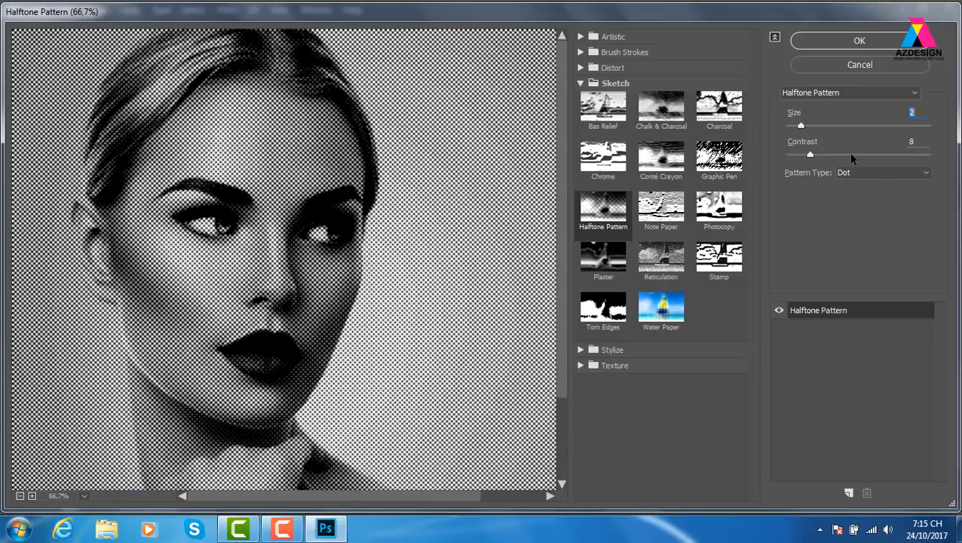
{"action": "left_click_drag", "start_coordinate": [810, 154], "coordinate": [868, 167]}
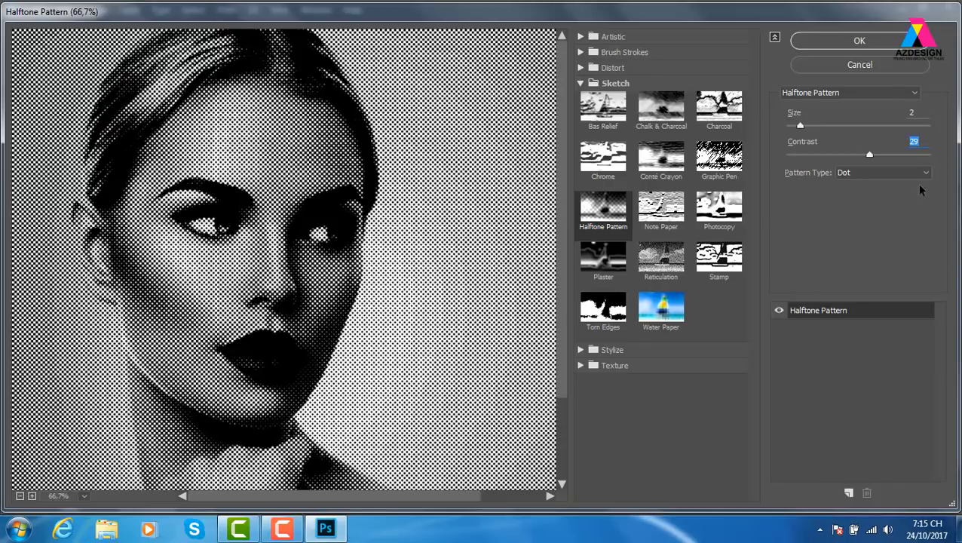
Step: Set the halftone pattern type to Line, compare sizes 1 and 2, keep size 2, and set the contrast to 46
{"action": "left_click", "coordinate": [879, 173]}
{"action": "left_click", "coordinate": [858, 206]}
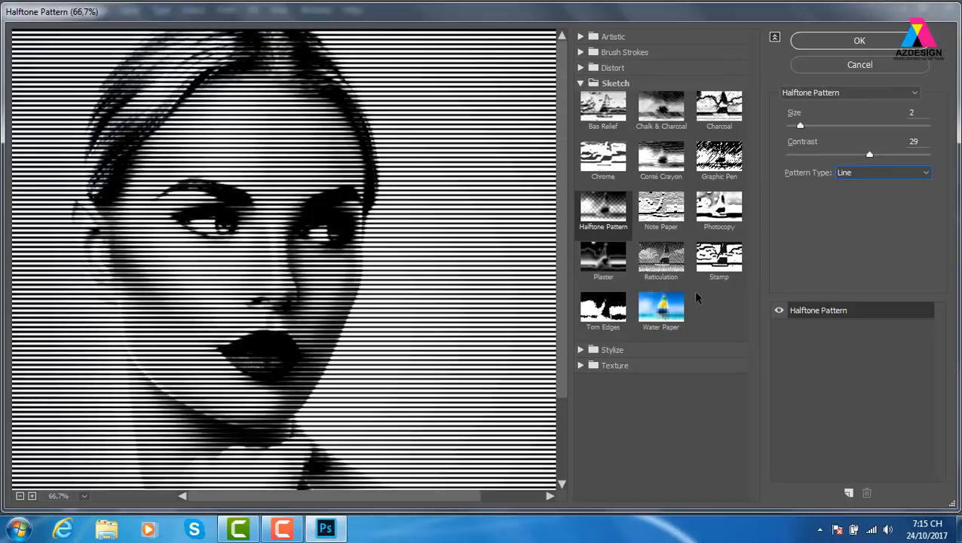
{"action": "left_click", "coordinate": [796, 125]}
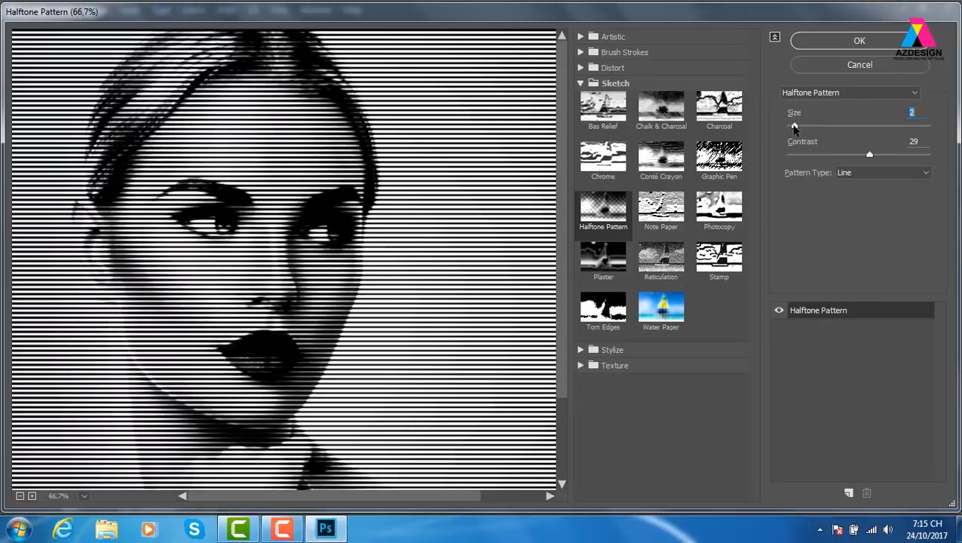
{"action": "left_click_drag", "start_coordinate": [794, 126], "coordinate": [791, 126]}
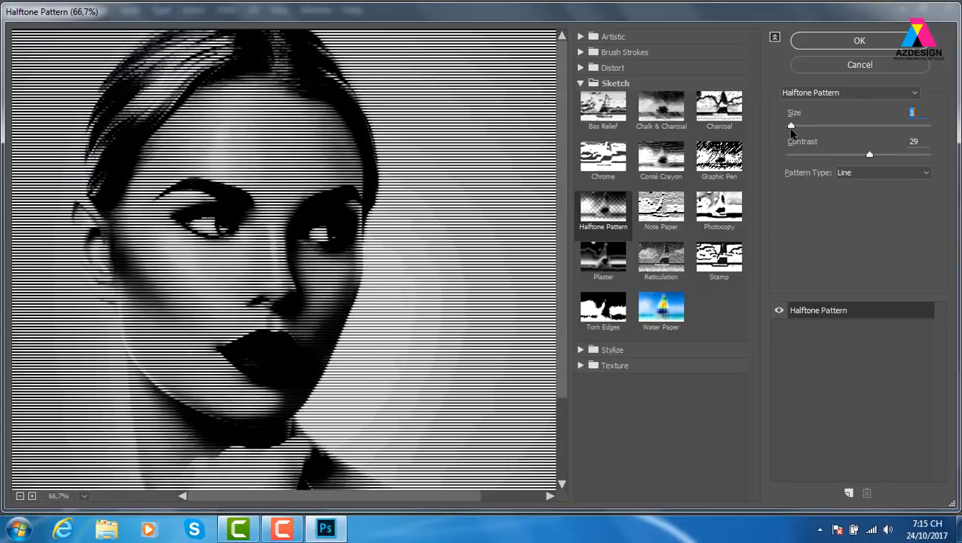
{"action": "left_click_drag", "start_coordinate": [791, 127], "coordinate": [794, 126]}
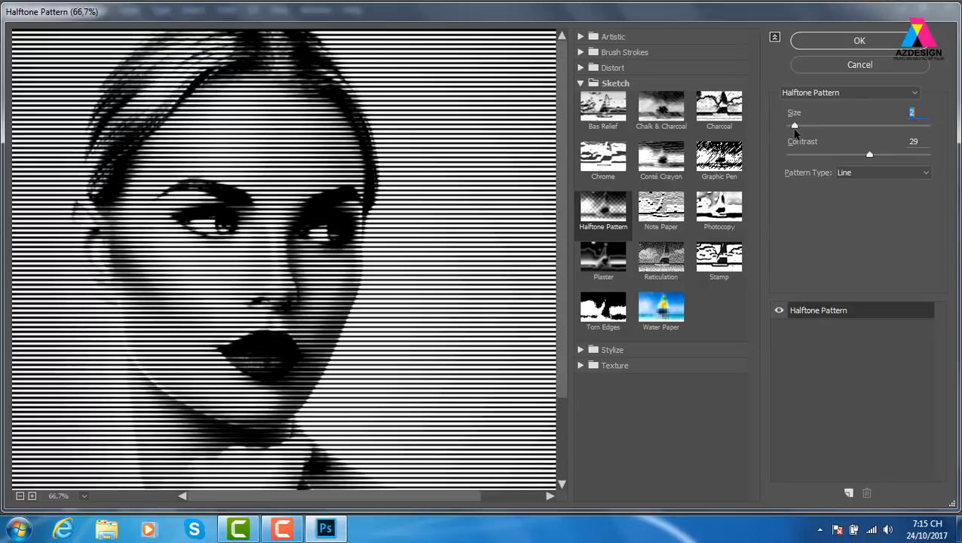
{"action": "left_click_drag", "start_coordinate": [869, 154], "coordinate": [918, 155]}
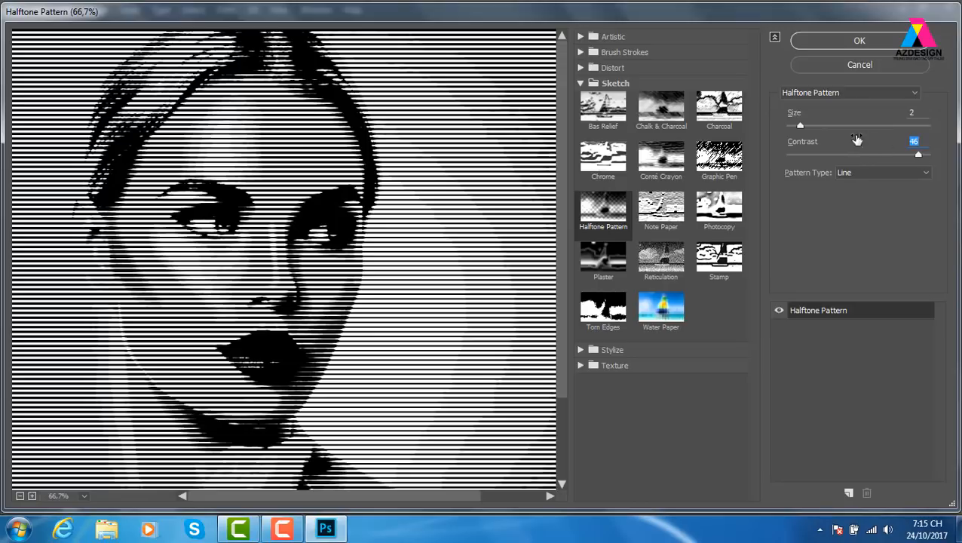
Step: Try size 1 for the Line halftone pattern, and cancel the filter
{"action": "left_click_drag", "start_coordinate": [800, 125], "coordinate": [787, 125]}
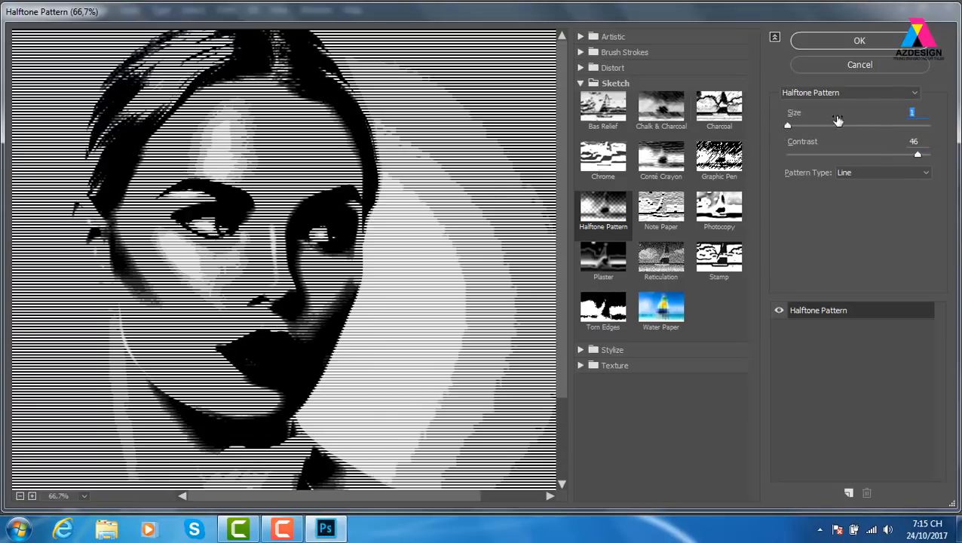
{"action": "left_click", "coordinate": [859, 64]}
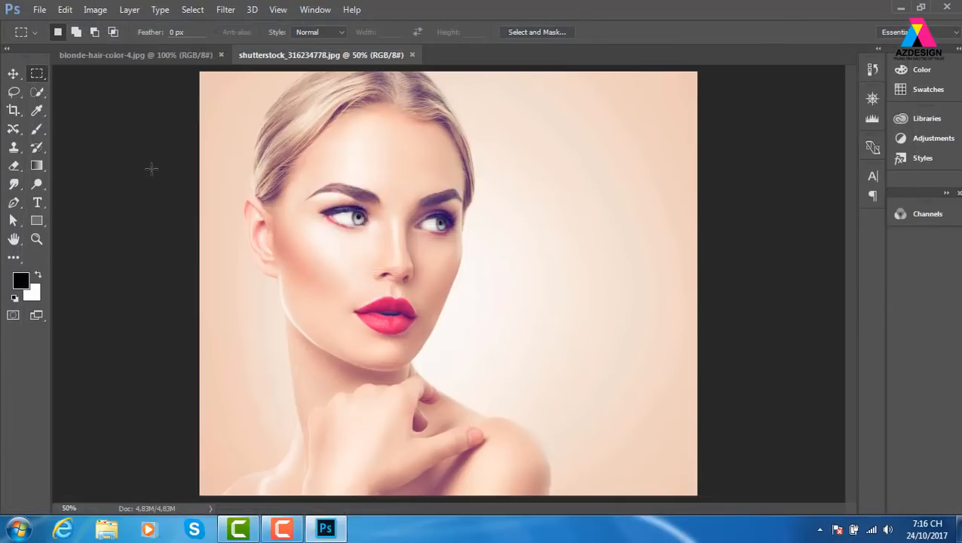
Step: Preview the Posterize adjustment with 4 levels on the woman's portrait, and cancel it
{"action": "left_click", "coordinate": [100, 12]}
{"action": "mouse_move", "coordinate": [124, 44]}
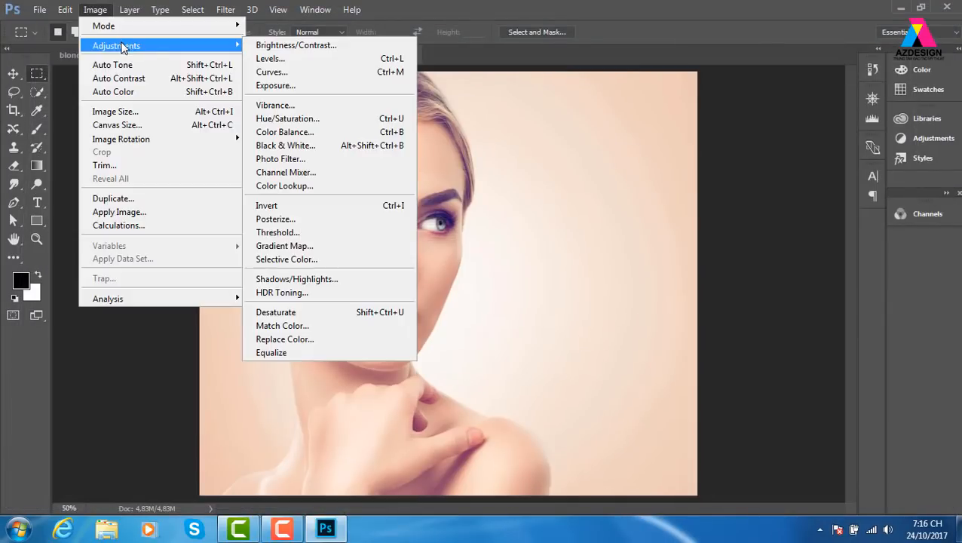
{"action": "left_click", "coordinate": [334, 223]}
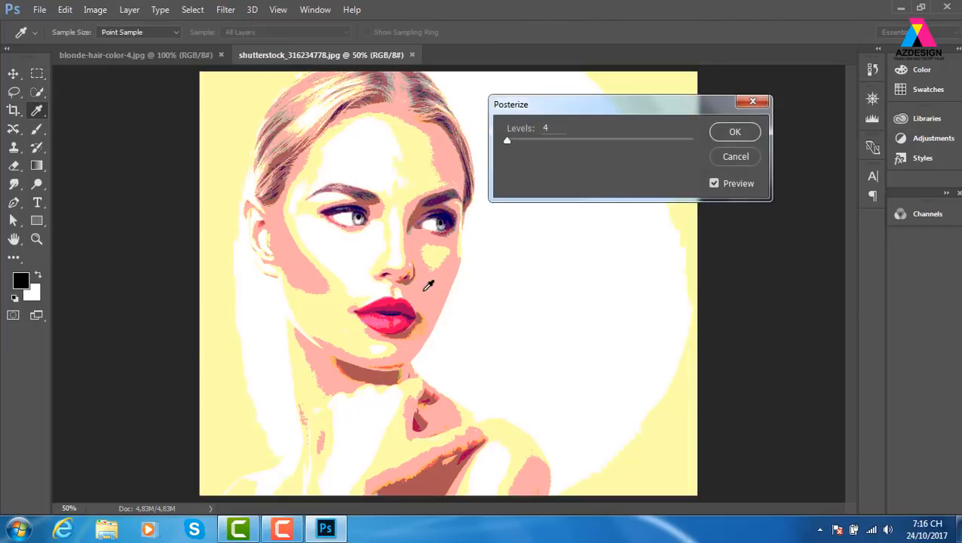
{"action": "left_click", "coordinate": [753, 101]}
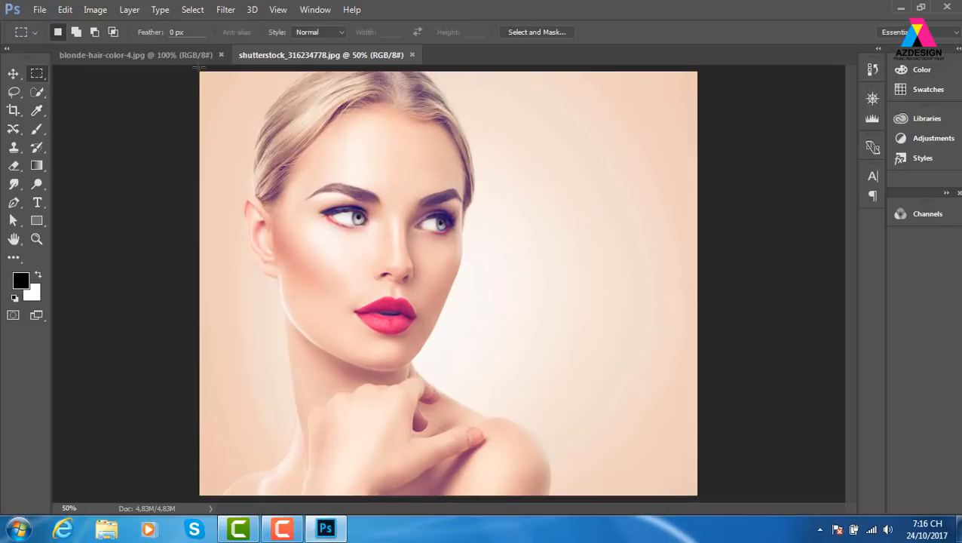
{"action": "left_click", "coordinate": [95, 11]}
{"action": "mouse_move", "coordinate": [117, 48]}
Step: Open the photo of the man in a black cape with gold chains from the casi folder inside thuvienanh
{"action": "key", "text": "ctrl+o"}
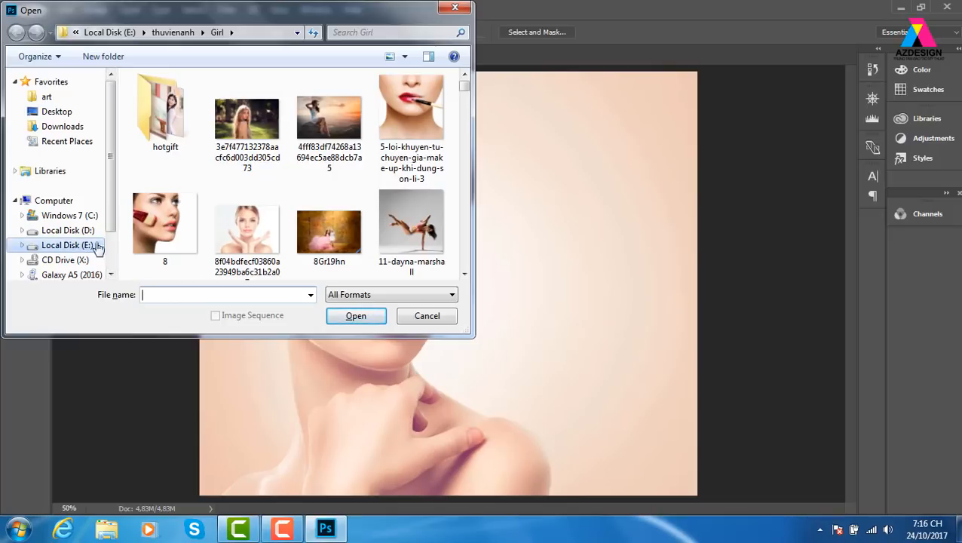
{"action": "left_click", "coordinate": [173, 32]}
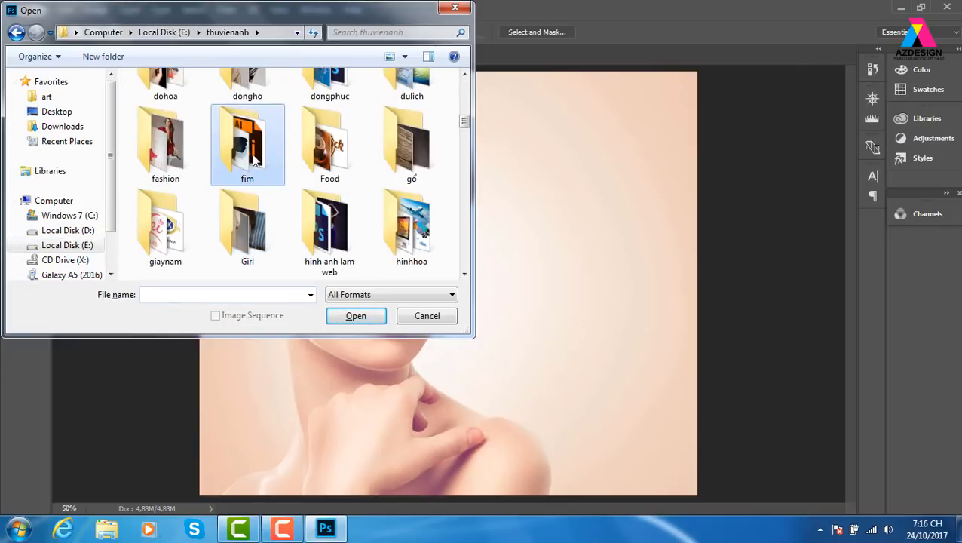
{"action": "scroll", "coordinate": [255, 159], "scroll_direction": "down", "scroll_amount": 10}
{"action": "left_click", "coordinate": [255, 159]}
{"action": "type", "text": "ca"}
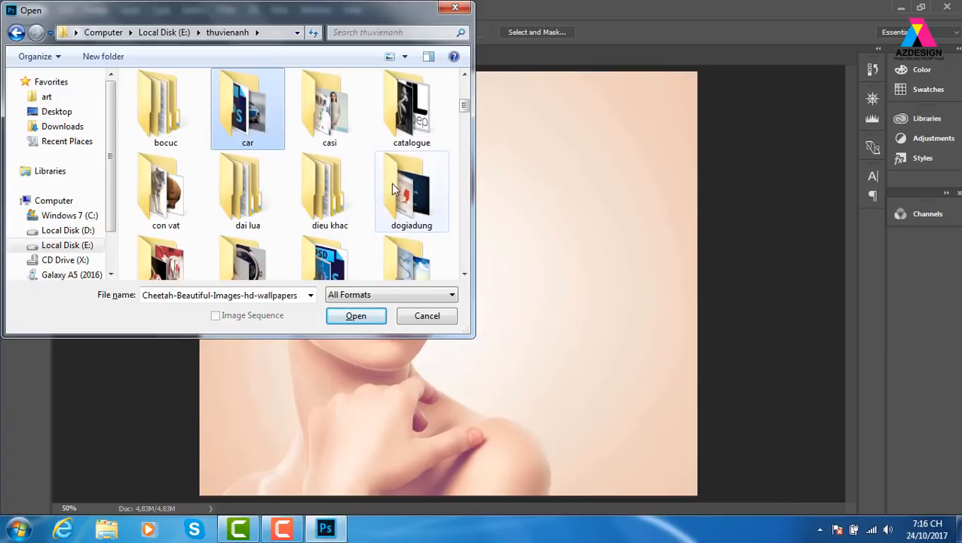
{"action": "double_click", "coordinate": [346, 121]}
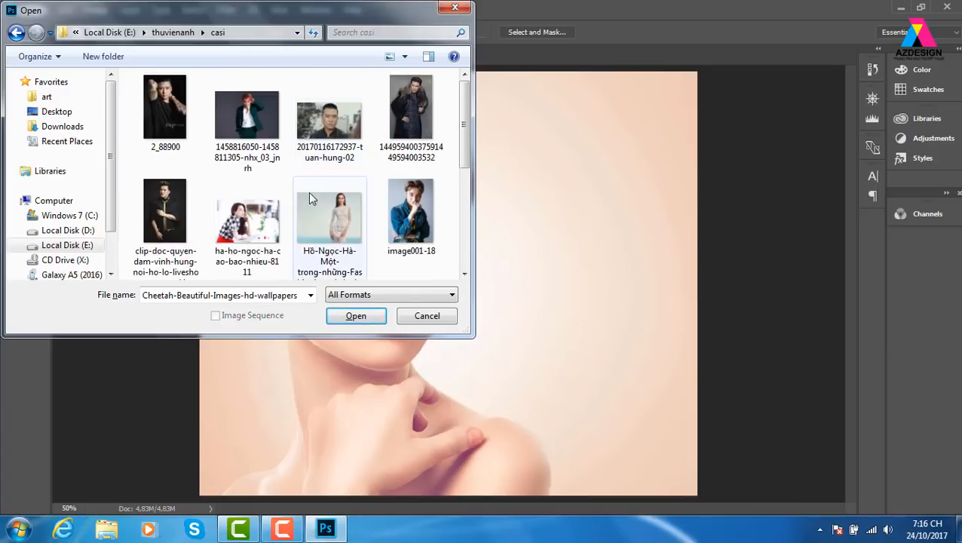
{"action": "left_click", "coordinate": [172, 220]}
{"action": "left_click", "coordinate": [356, 316]}
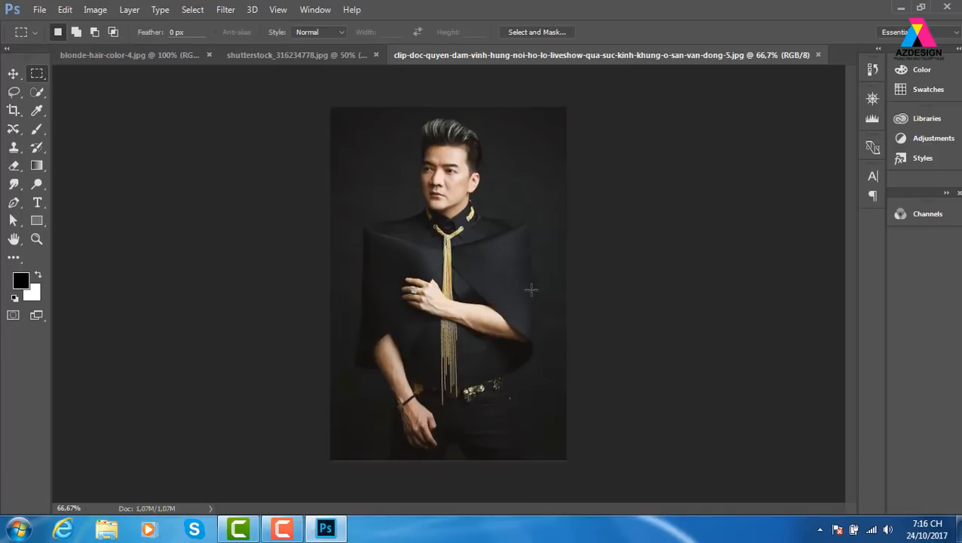
Step: Duplicate the Background layer five times, and hide the four copies below the topmost one
{"action": "key", "text": "ctrl+plus"}
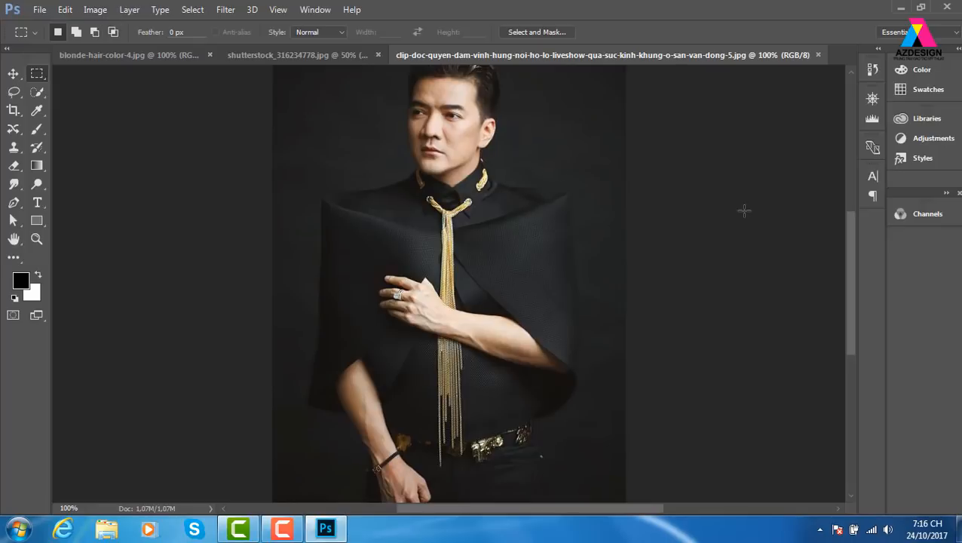
{"action": "key", "text": "F7"}
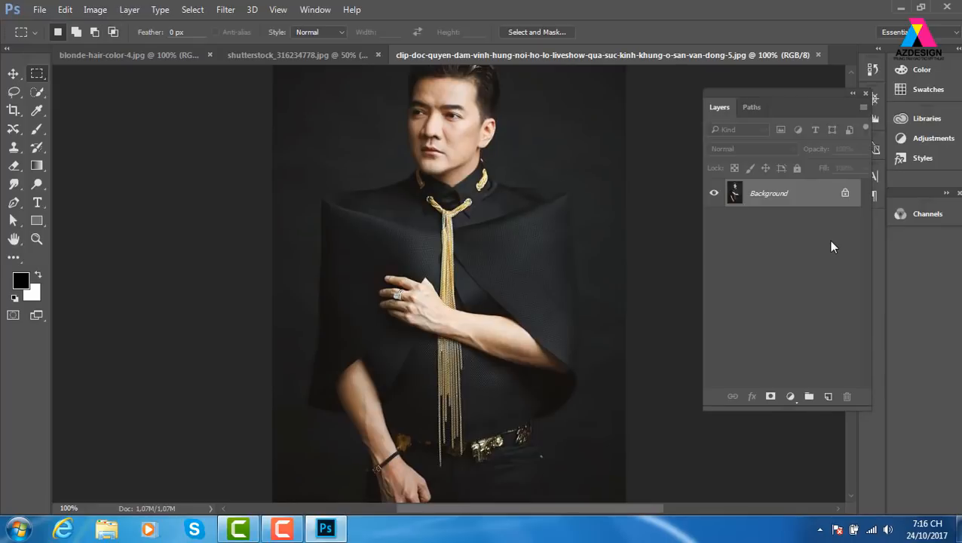
{"action": "key", "text": "ctrl+j"}
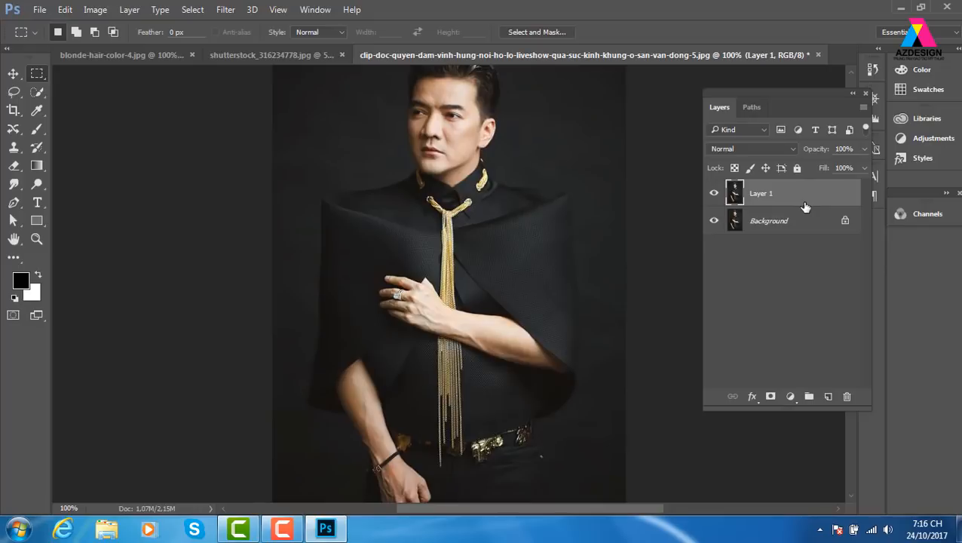
{"action": "key", "text": "ctrl+j"}
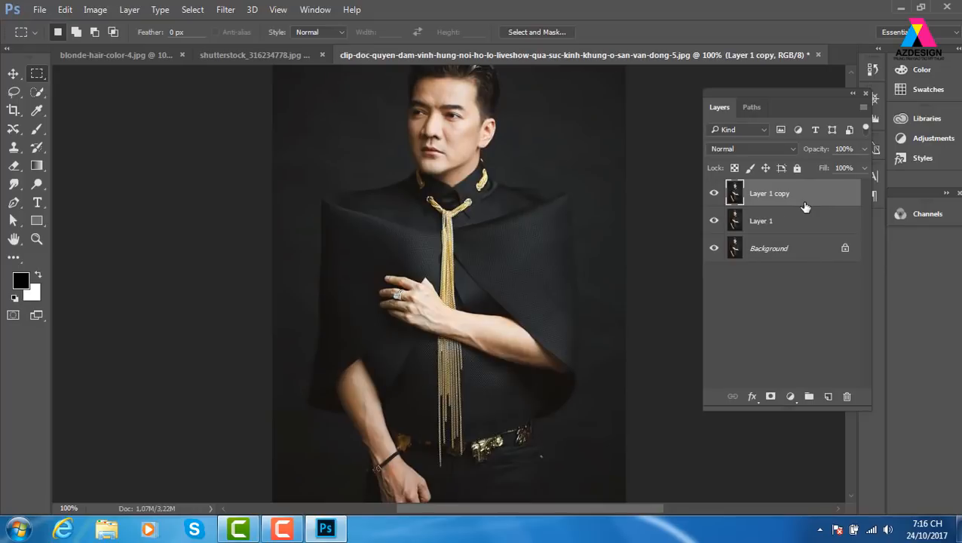
{"action": "key", "text": "ctrl+j"}
{"action": "key", "text": "ctrl+j"}
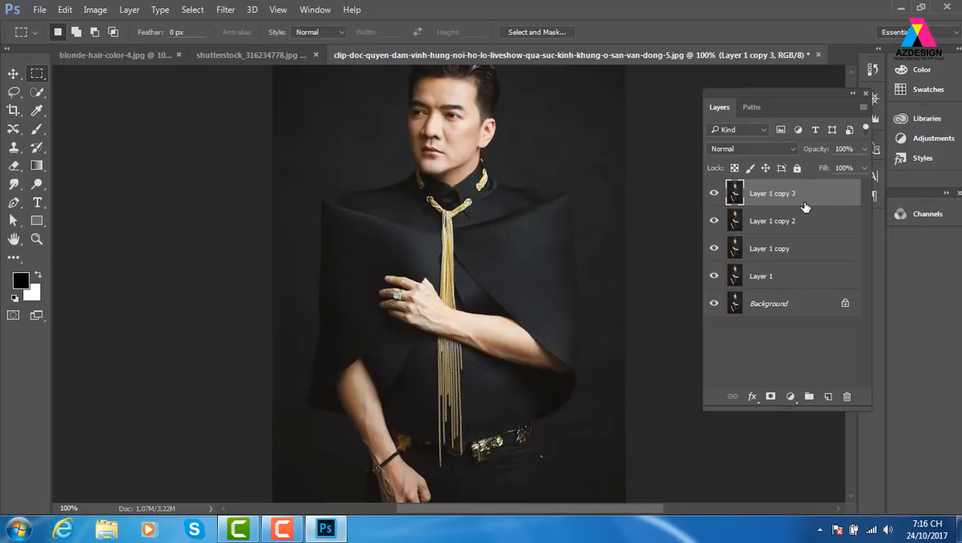
{"action": "key", "text": "ctrl+j"}
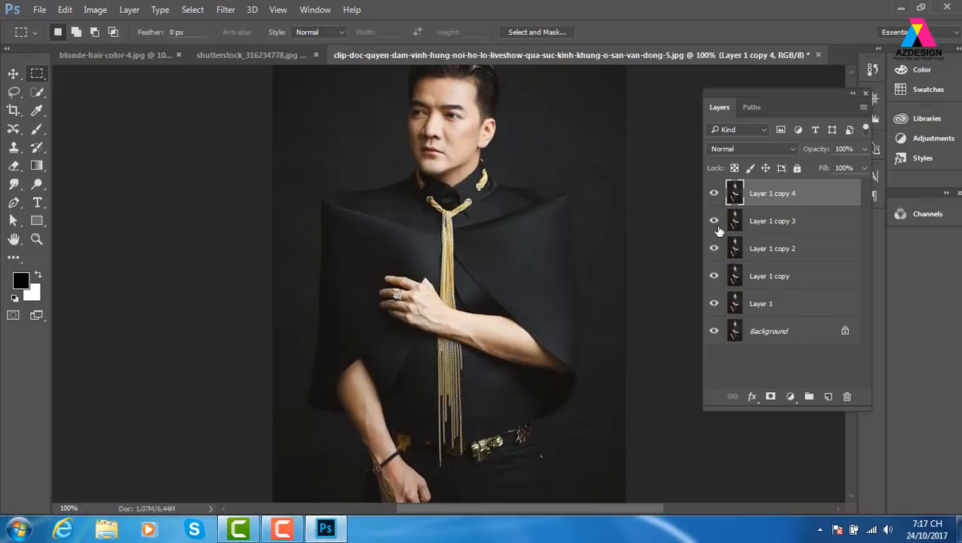
{"action": "left_click_drag", "start_coordinate": [715, 221], "coordinate": [711, 303]}
Step: Apply a Threshold adjustment at level 66 to the topmost layer, Layer 1 copy 4
{"action": "left_click", "coordinate": [224, 11]}
{"action": "mouse_move", "coordinate": [72, 13]}
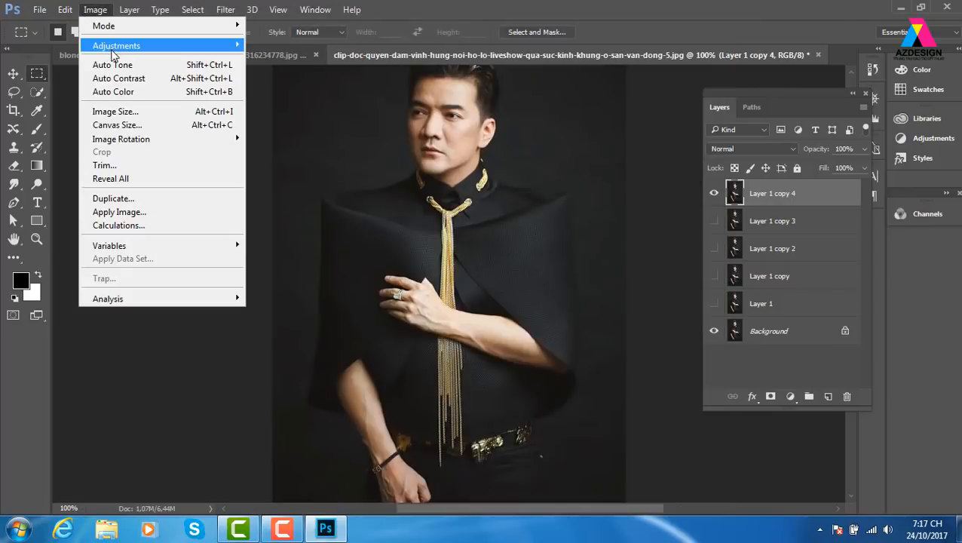
{"action": "mouse_move", "coordinate": [119, 47]}
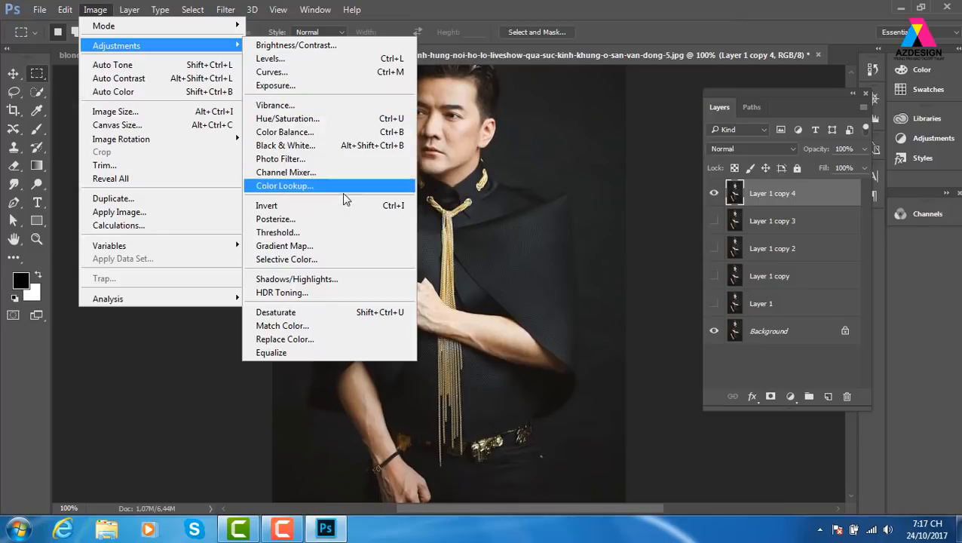
{"action": "left_click", "coordinate": [276, 232]}
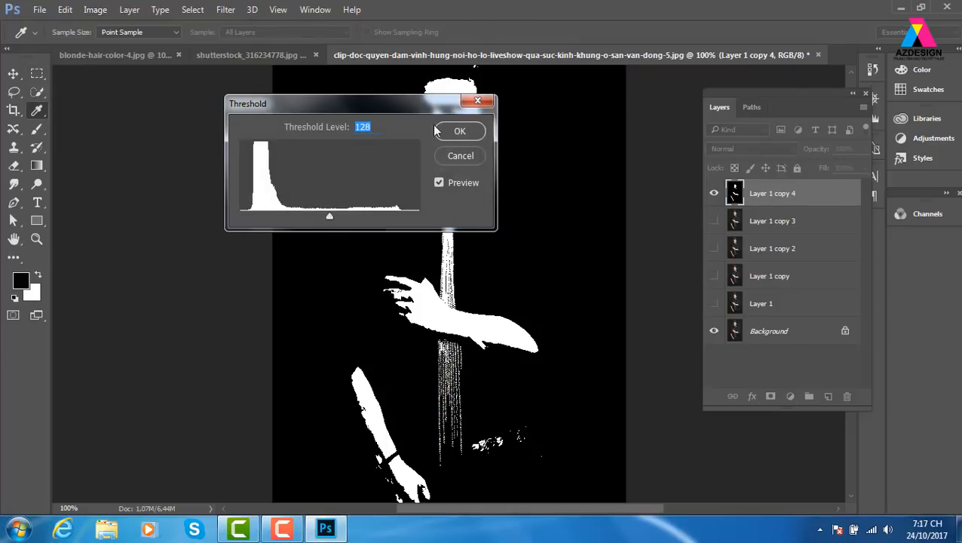
{"action": "left_click_drag", "start_coordinate": [402, 103], "coordinate": [693, 137]}
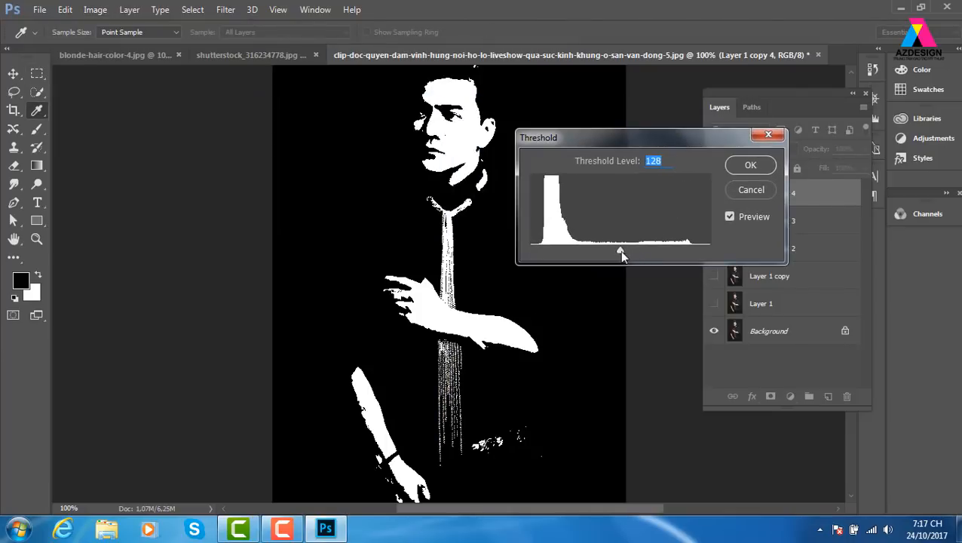
{"action": "left_click_drag", "start_coordinate": [619, 250], "coordinate": [576, 253]}
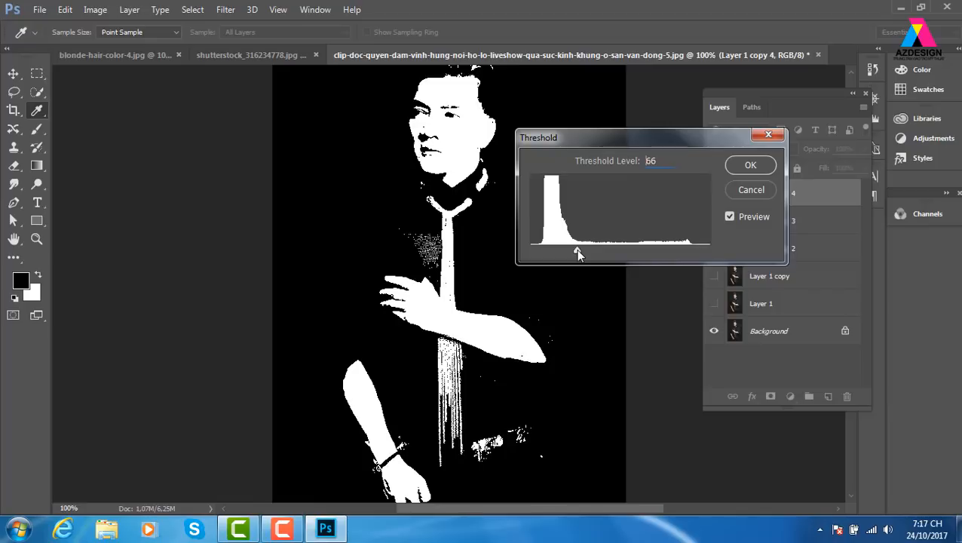
{"action": "left_click", "coordinate": [745, 165]}
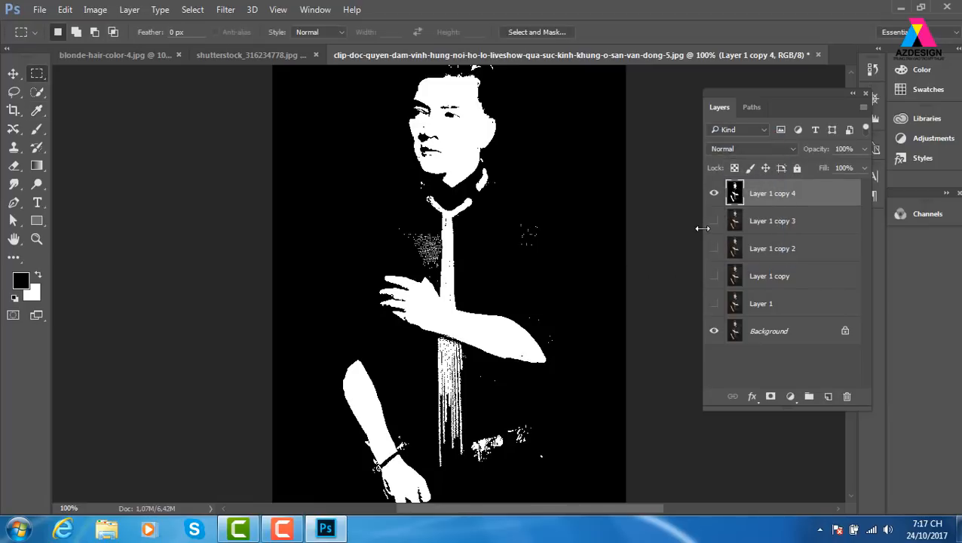
Step: Try 50% opacity on Layer 1 copy 4, and return it to 100%
{"action": "key", "text": "5"}
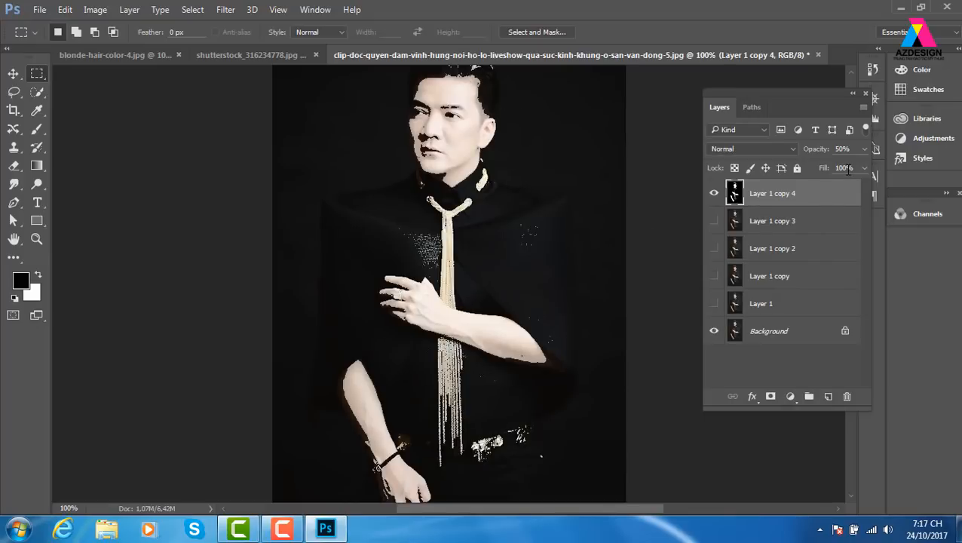
{"action": "left_click", "coordinate": [863, 149]}
{"action": "left_click", "coordinate": [861, 165]}
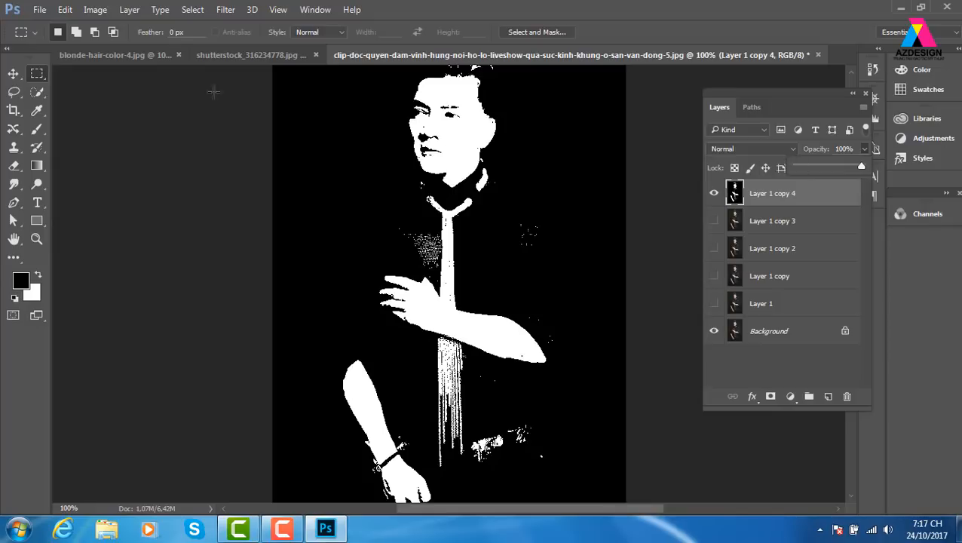
Step: Set the blend mode of Layer 1 copy 4 to Multiply, and show Layer 1 copy 3
{"action": "left_click", "coordinate": [14, 73]}
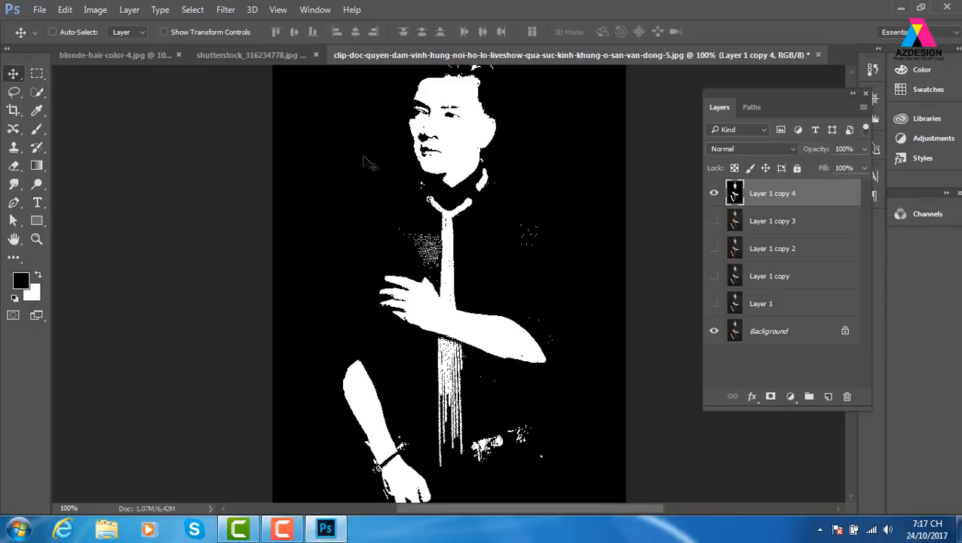
{"action": "left_click", "coordinate": [755, 150]}
{"action": "left_click", "coordinate": [720, 194]}
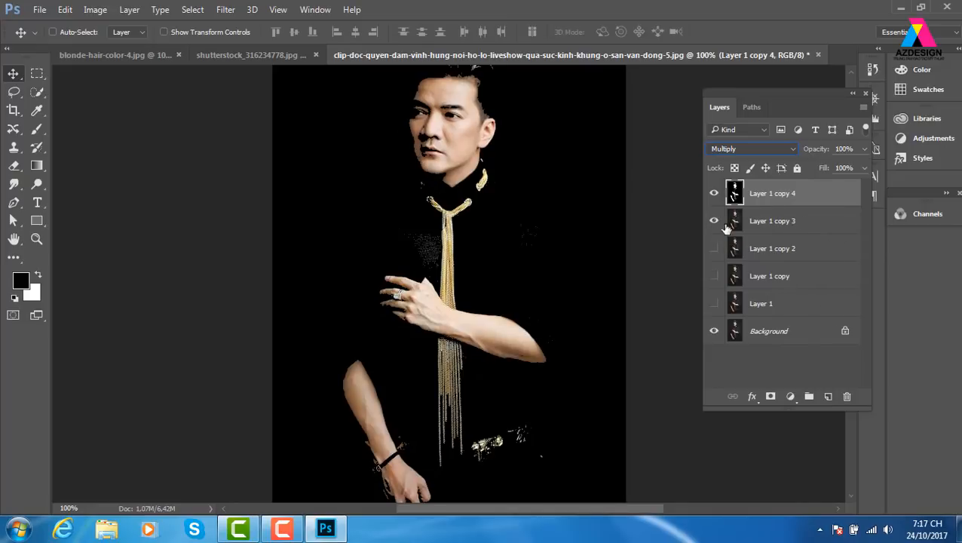
Step: Move Layer 1 copy 4 down the layer stack to directly above the Background layer
{"action": "left_click", "coordinate": [789, 224]}
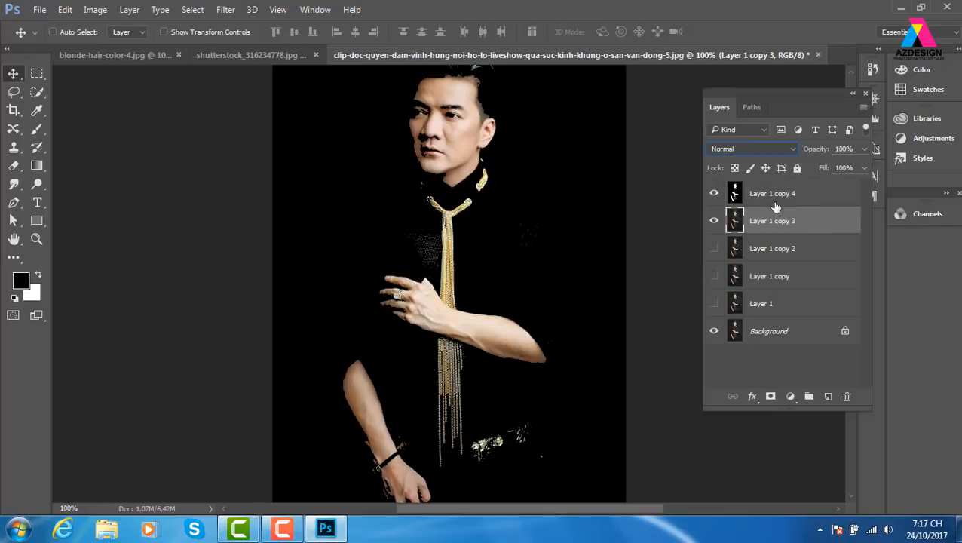
{"action": "left_click", "coordinate": [774, 202]}
{"action": "left_click_drag", "start_coordinate": [774, 202], "coordinate": [770, 305]}
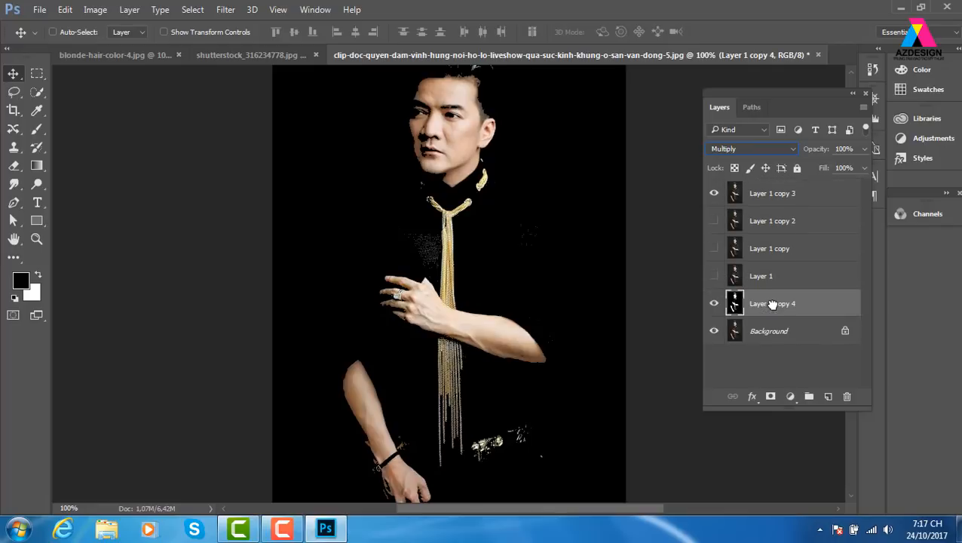
Step: Apply a Threshold adjustment at level 128 to Layer 1 copy 3
{"action": "left_click", "coordinate": [784, 197]}
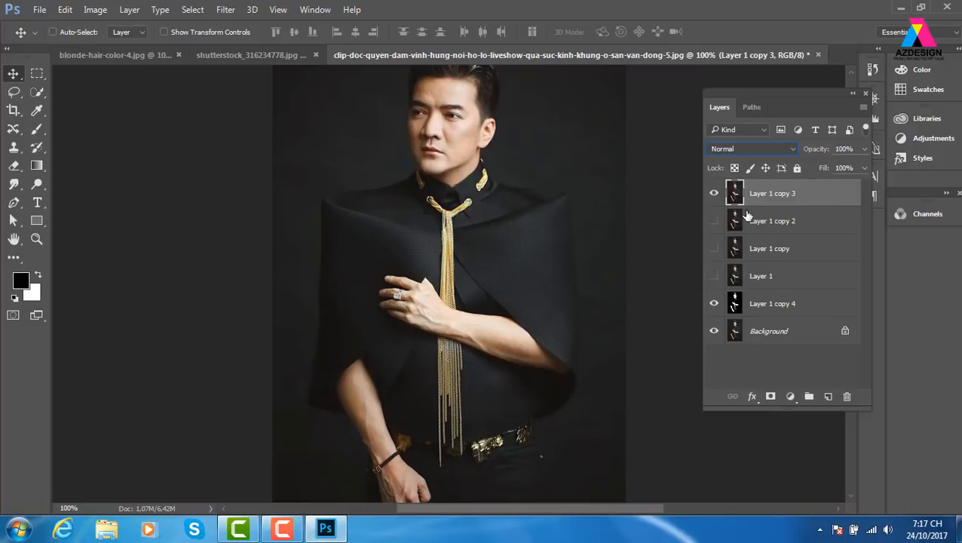
{"action": "left_click", "coordinate": [95, 10]}
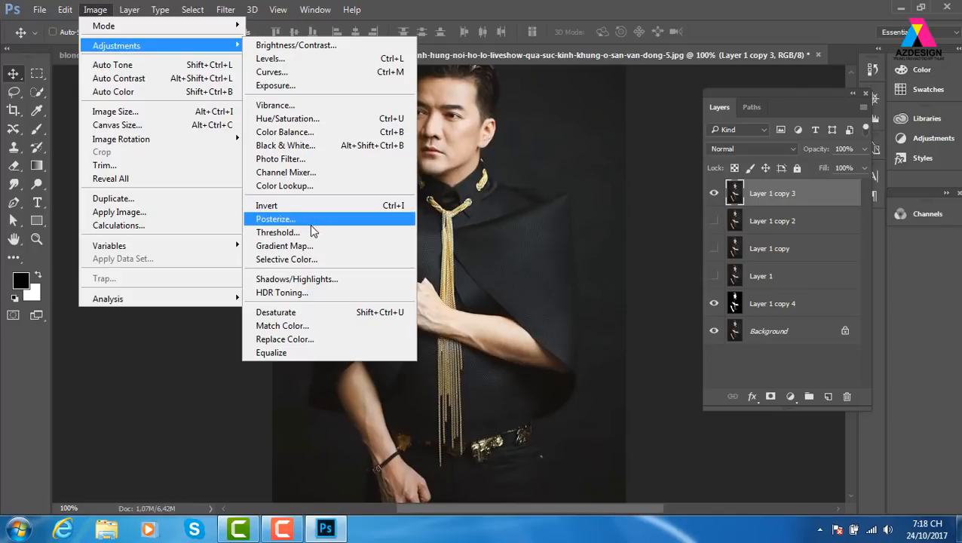
{"action": "left_click", "coordinate": [311, 234]}
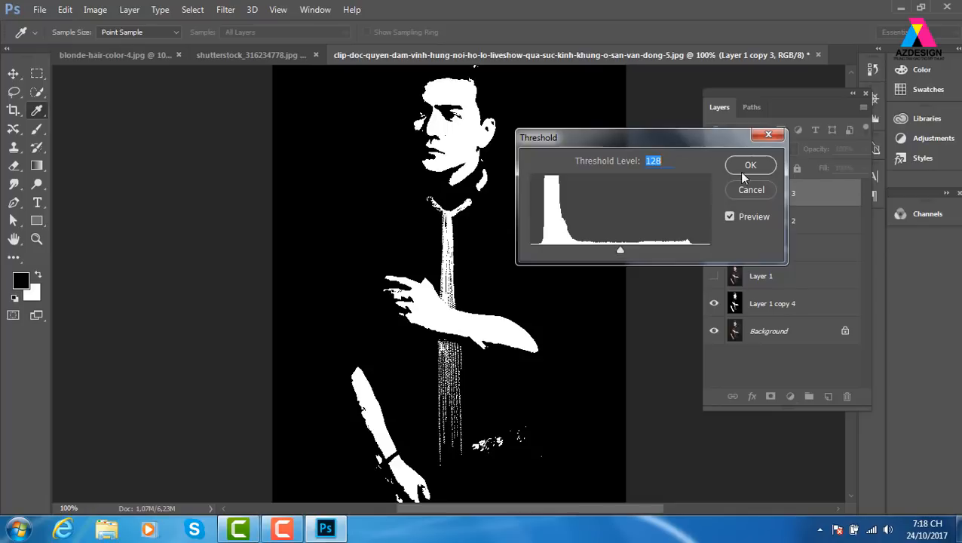
{"action": "left_click", "coordinate": [750, 167]}
Step: Try Multiply on Layer 1 copy 3, and settle on the Normal blend mode with 47% opacity
{"action": "left_click", "coordinate": [778, 147]}
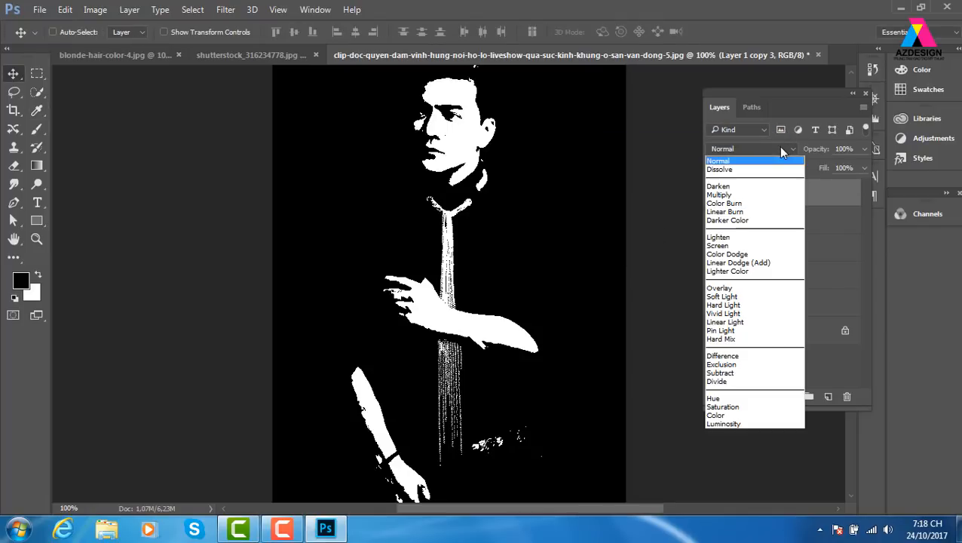
{"action": "left_click", "coordinate": [727, 196]}
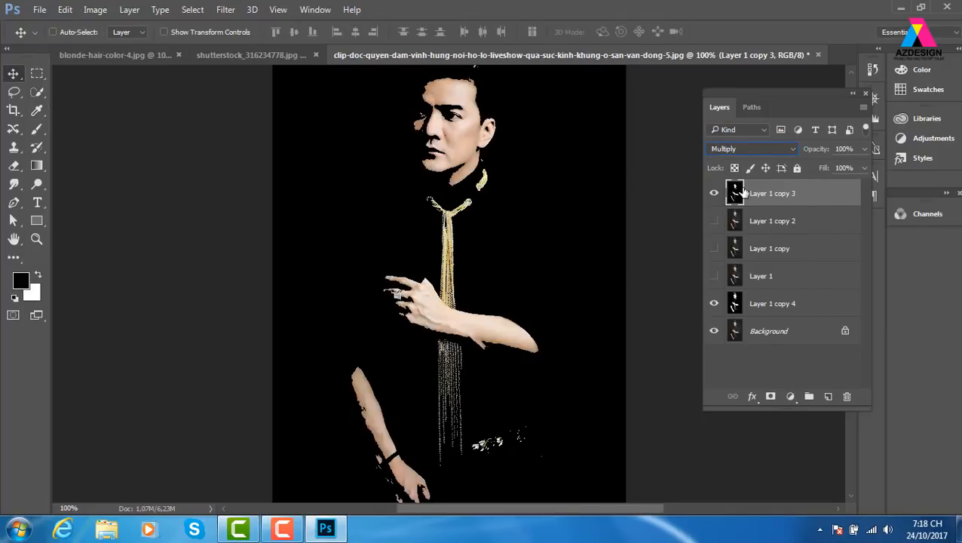
{"action": "left_click", "coordinate": [765, 149]}
{"action": "left_click", "coordinate": [727, 159]}
{"action": "left_click", "coordinate": [863, 149]}
{"action": "left_click_drag", "start_coordinate": [829, 167], "coordinate": [828, 167]}
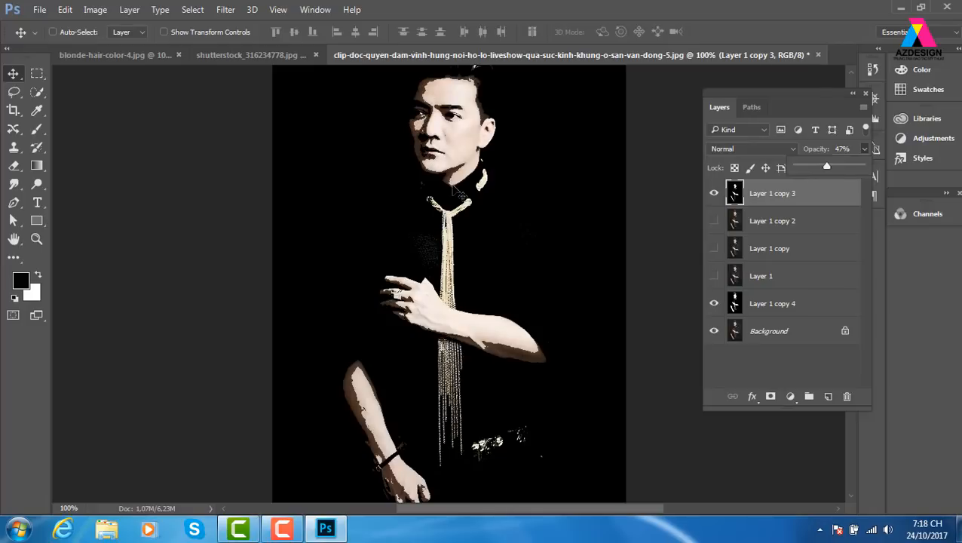
Step: Set the blend mode of Layer 1 copy 4 to Normal, and move Layer 1 copy 3 directly above it
{"action": "left_click", "coordinate": [786, 309]}
{"action": "left_click", "coordinate": [760, 150]}
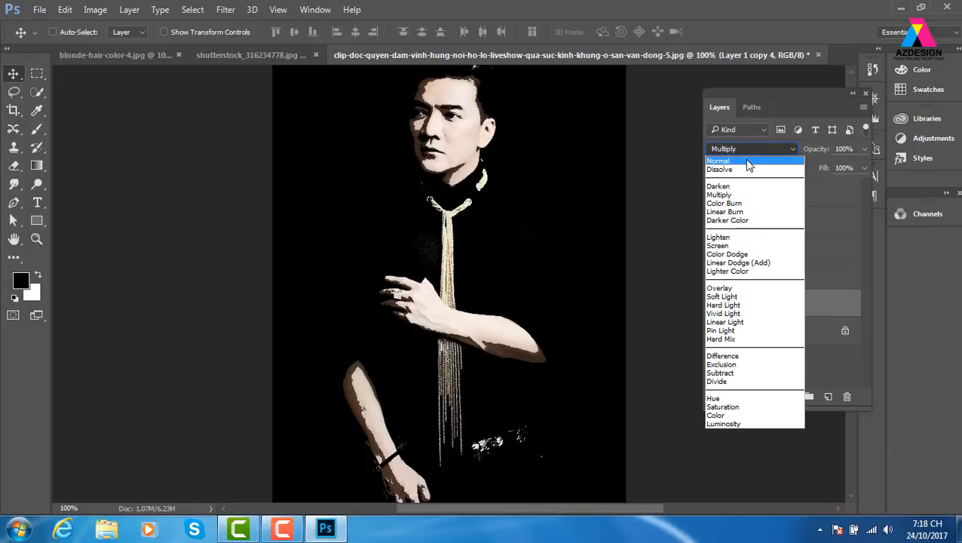
{"action": "left_click", "coordinate": [747, 158]}
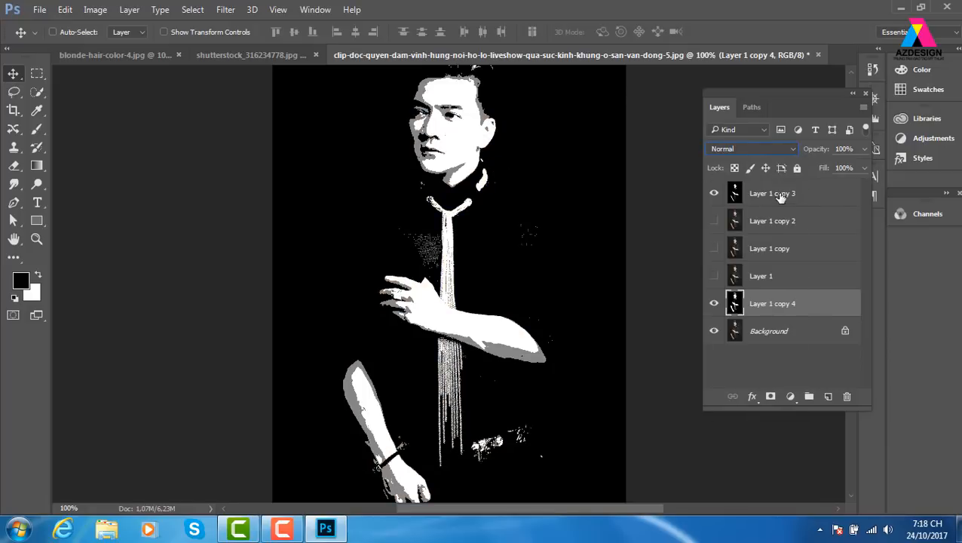
{"action": "left_click", "coordinate": [780, 195]}
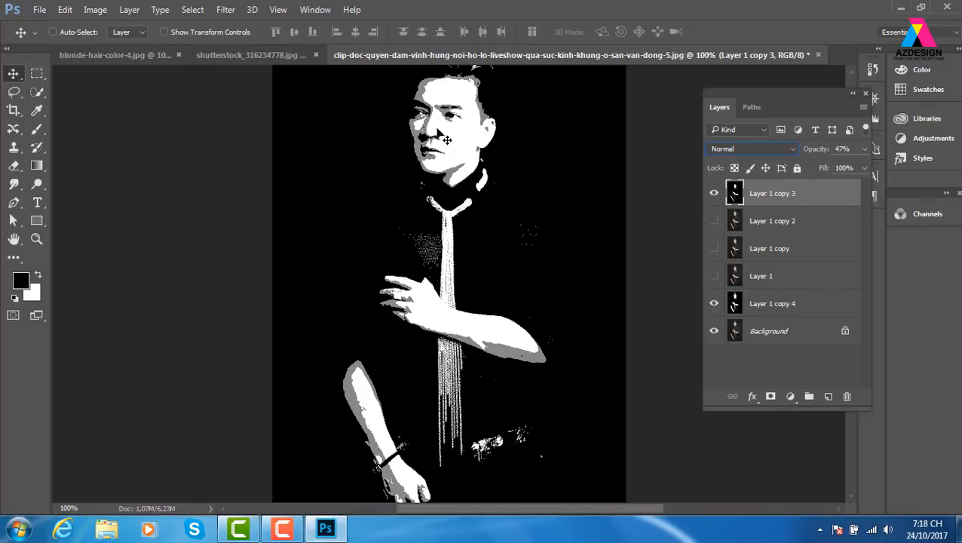
{"action": "left_click_drag", "start_coordinate": [782, 196], "coordinate": [788, 305]}
Step: Show Layer 1 copy 2, and give it a Threshold adjustment at level 174 with 30% layer opacity
{"action": "left_click", "coordinate": [781, 197]}
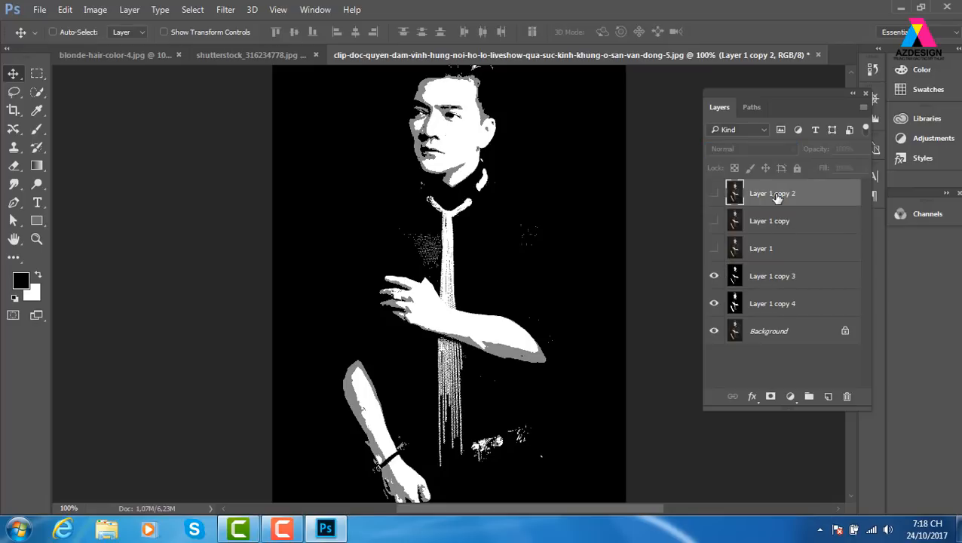
{"action": "left_click", "coordinate": [713, 193]}
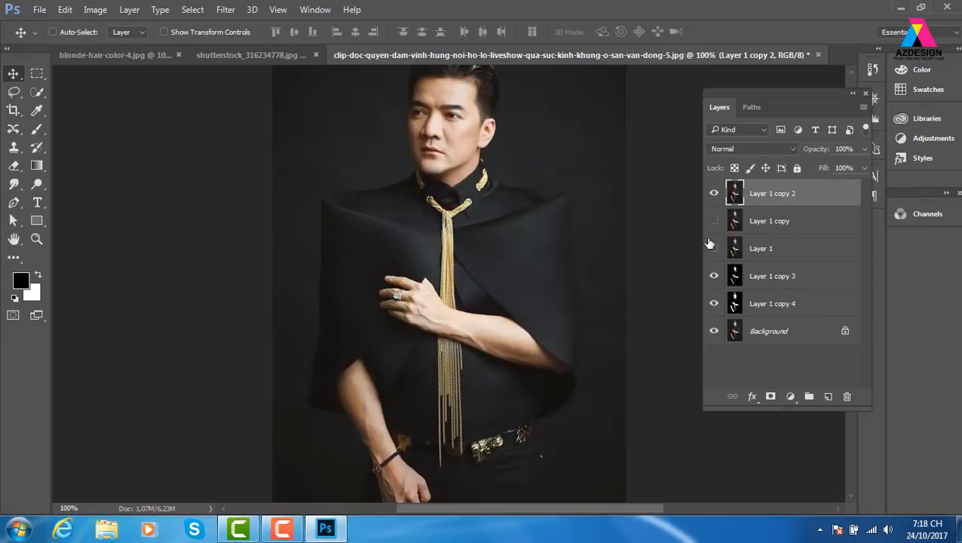
{"action": "left_click", "coordinate": [96, 10]}
{"action": "mouse_move", "coordinate": [104, 48]}
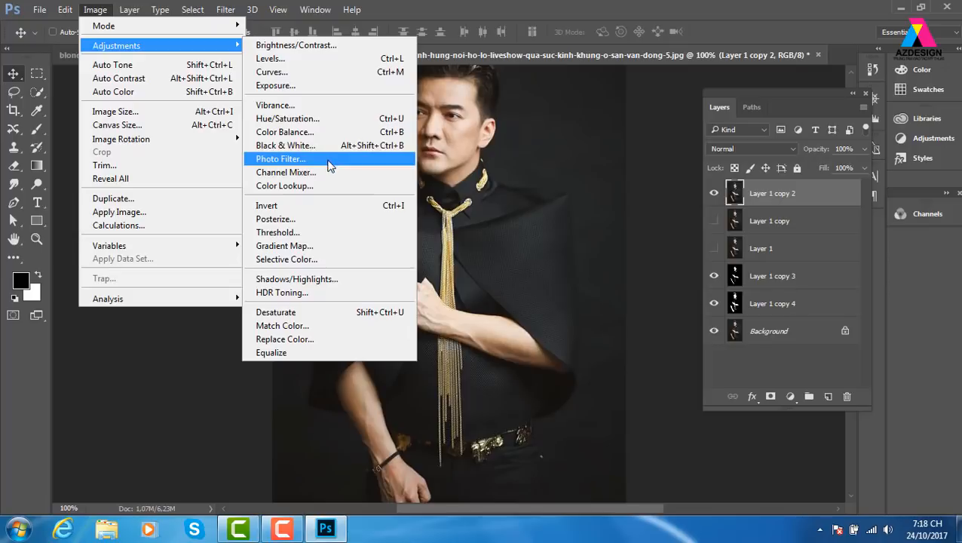
{"action": "left_click", "coordinate": [309, 233]}
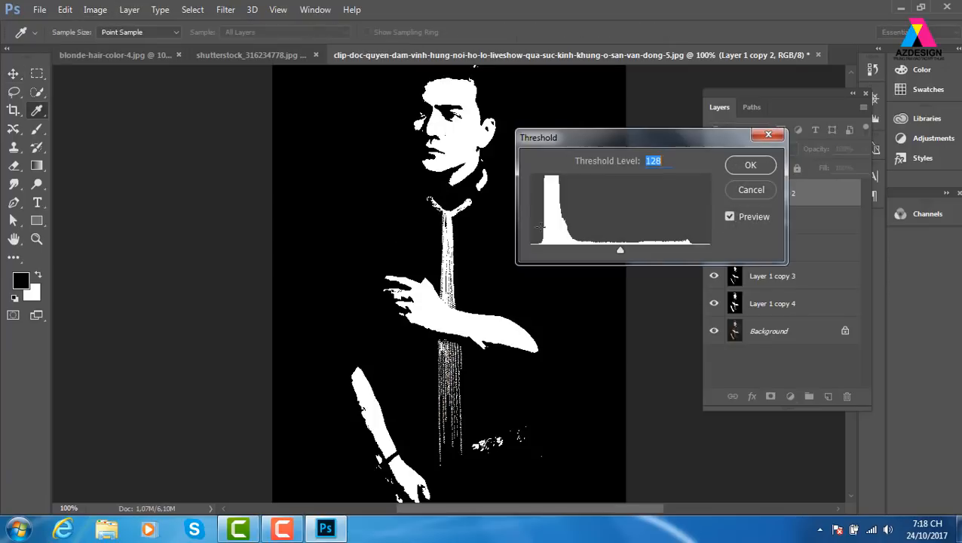
{"action": "left_click_drag", "start_coordinate": [619, 252], "coordinate": [653, 253]}
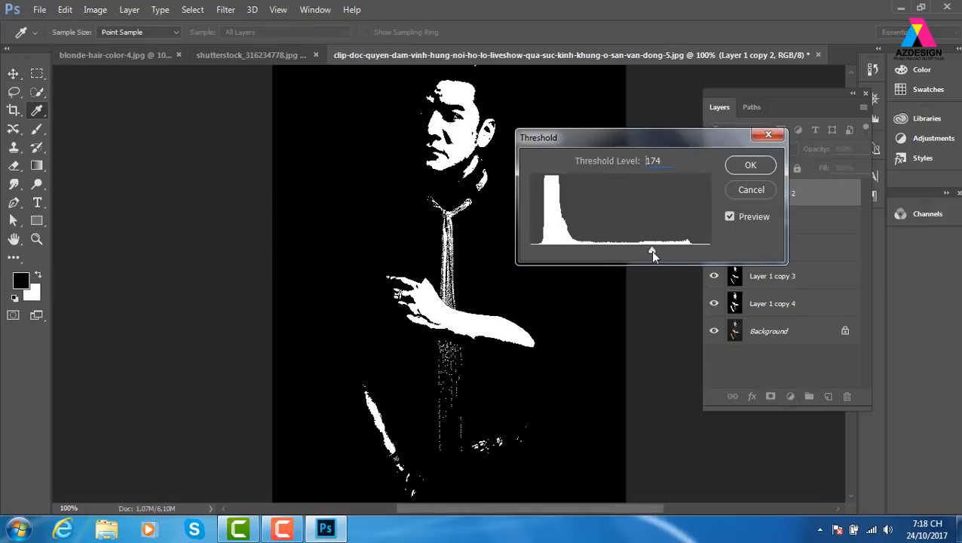
{"action": "left_click", "coordinate": [750, 165]}
{"action": "key", "text": "3"}
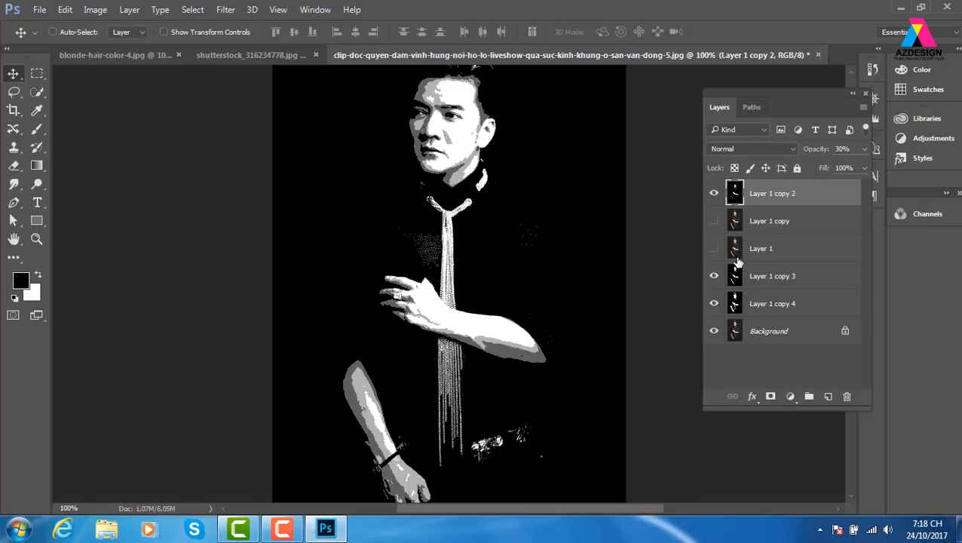
Step: Move Layer 1 copy above Layer 1 copy 2, and preview it in the Multiply blend mode before hiding it
{"action": "left_click", "coordinate": [804, 227]}
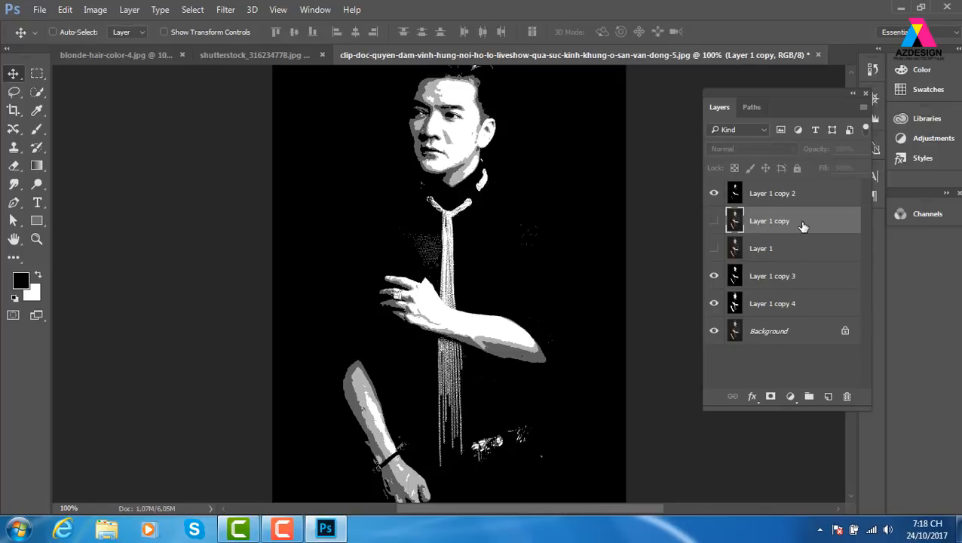
{"action": "key", "text": "ctrl+bracketright"}
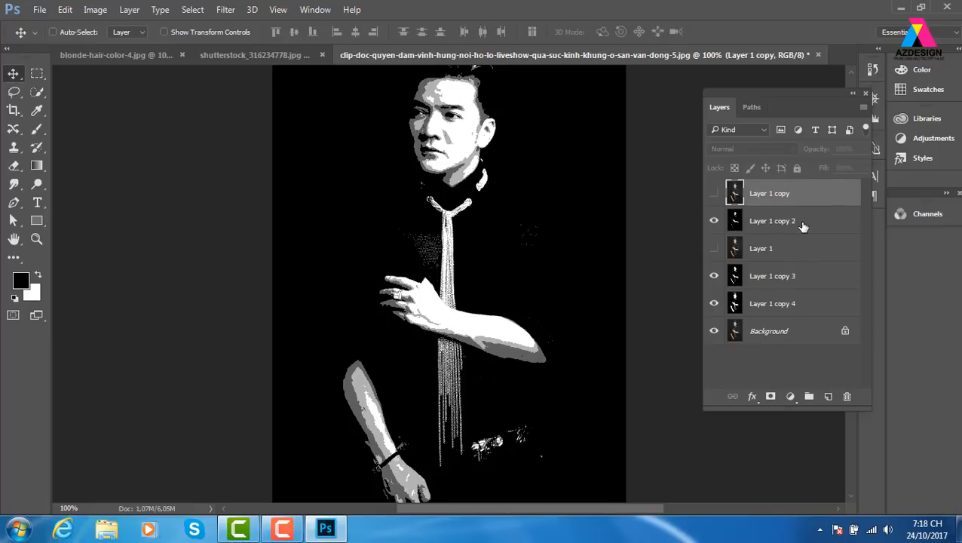
{"action": "left_click", "coordinate": [713, 193]}
{"action": "left_click", "coordinate": [772, 149]}
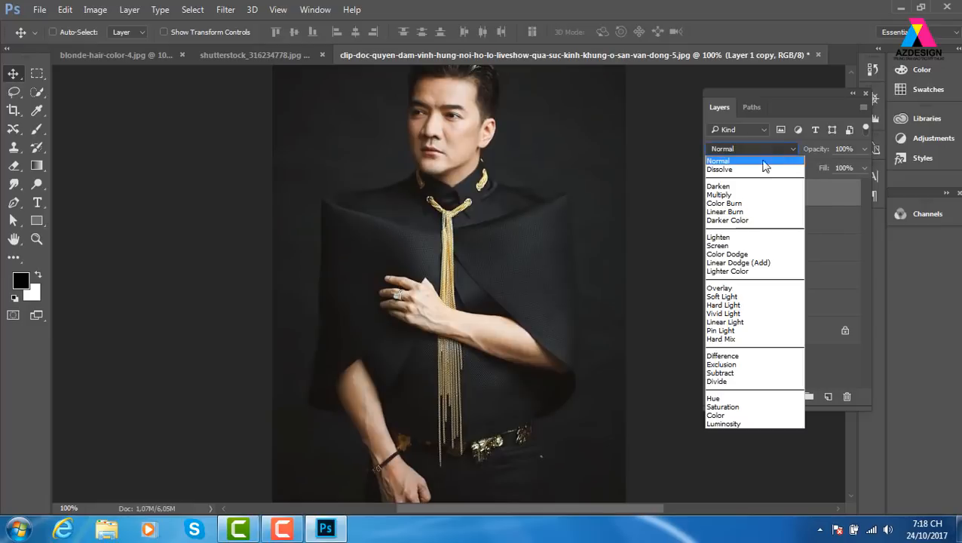
{"action": "left_click", "coordinate": [749, 198]}
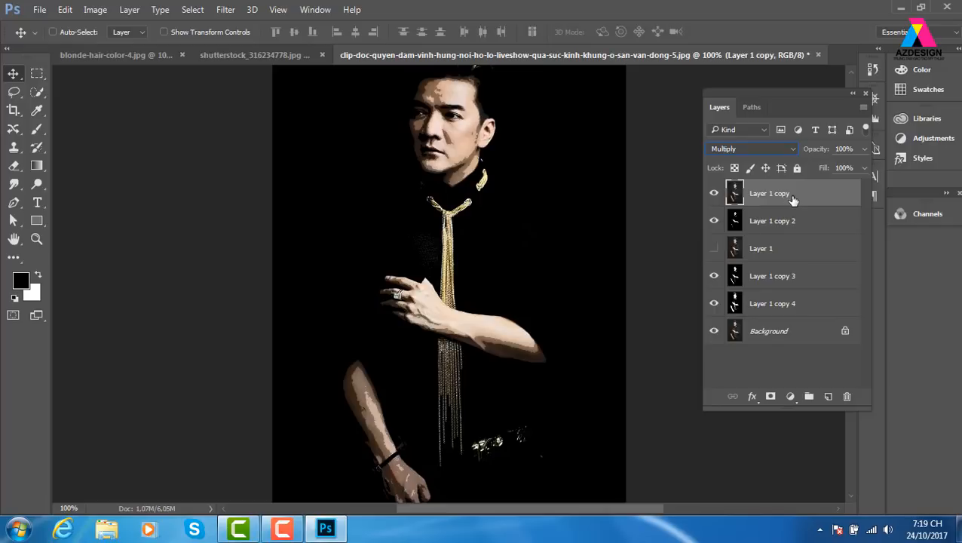
{"action": "left_click", "coordinate": [714, 194]}
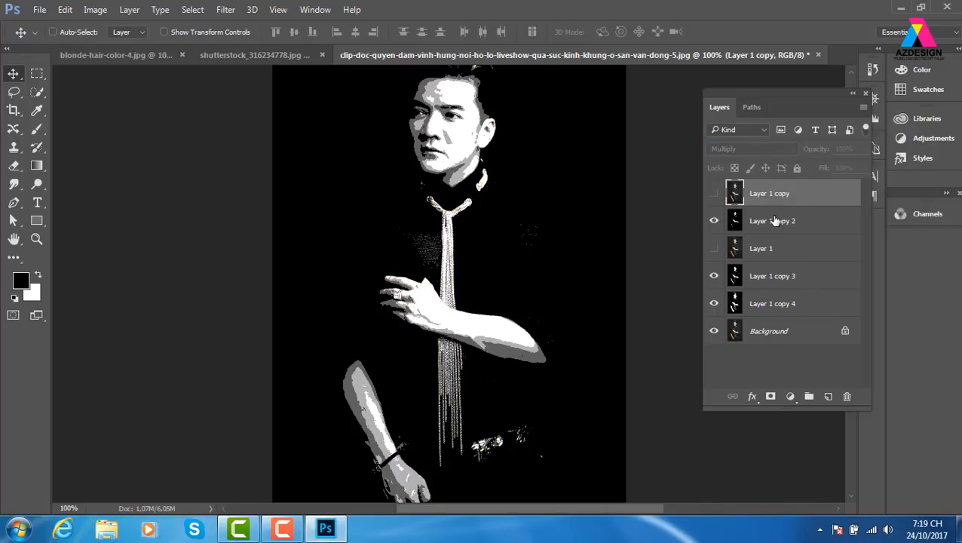
Step: Move Layer 1 copy 2 directly above Layer 1 copy 3, and merge it with Layer 1 copy 3 and Layer 1 copy 4
{"action": "left_click", "coordinate": [776, 223]}
{"action": "left_click_drag", "start_coordinate": [779, 226], "coordinate": [776, 261]}
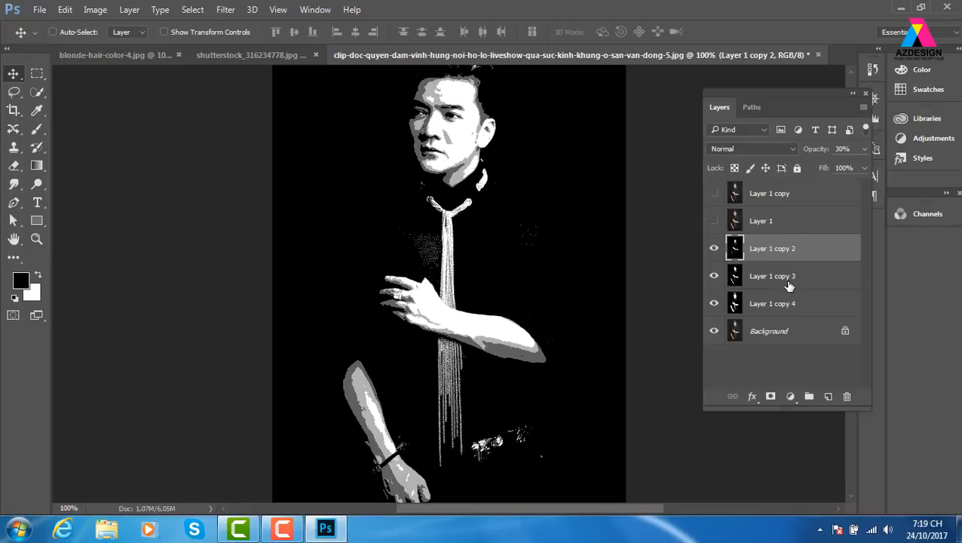
{"action": "left_click", "coordinate": [788, 282], "text": "shift"}
{"action": "left_click", "coordinate": [784, 308], "text": "shift"}
{"action": "left_click_drag", "start_coordinate": [499, 252], "coordinate": [603, 230]}
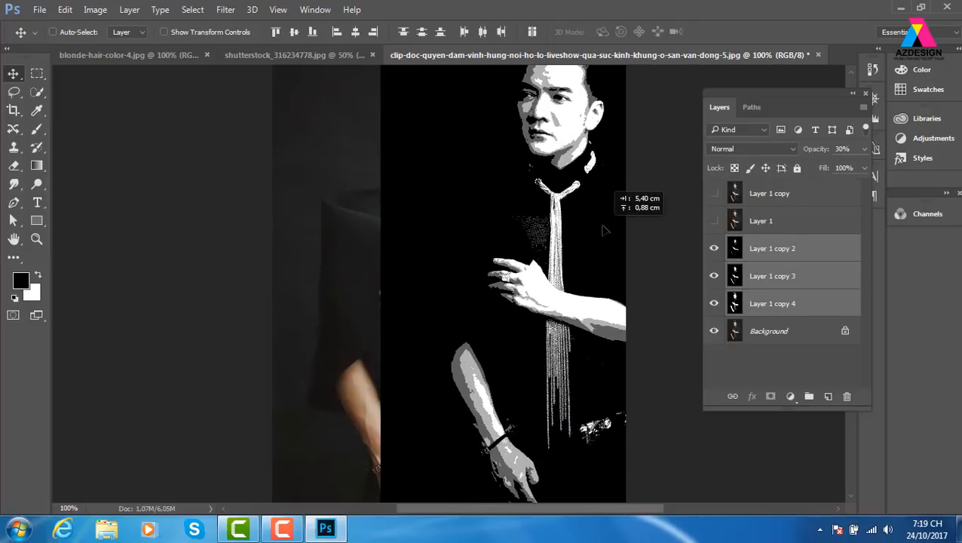
{"action": "key", "text": "ctrl+z"}
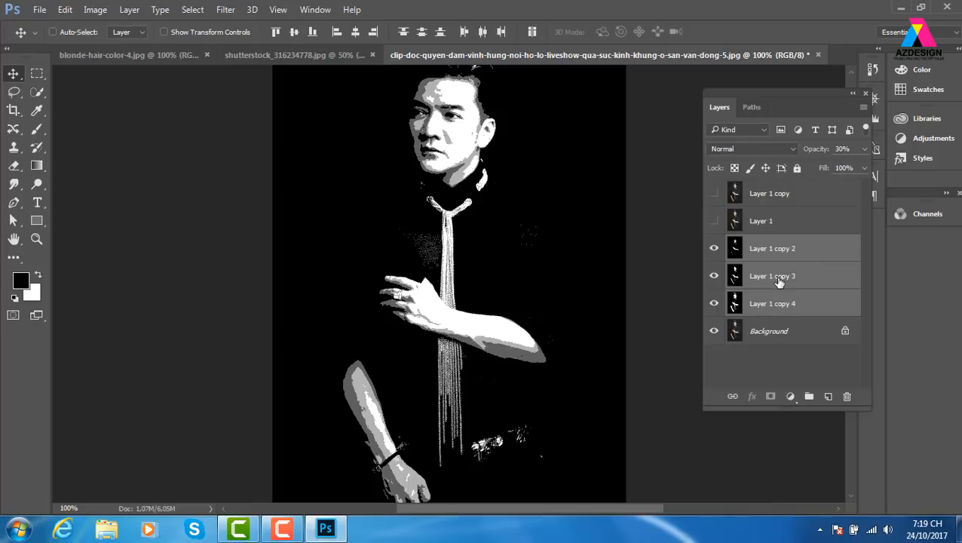
{"action": "key", "text": "ctrl+e"}
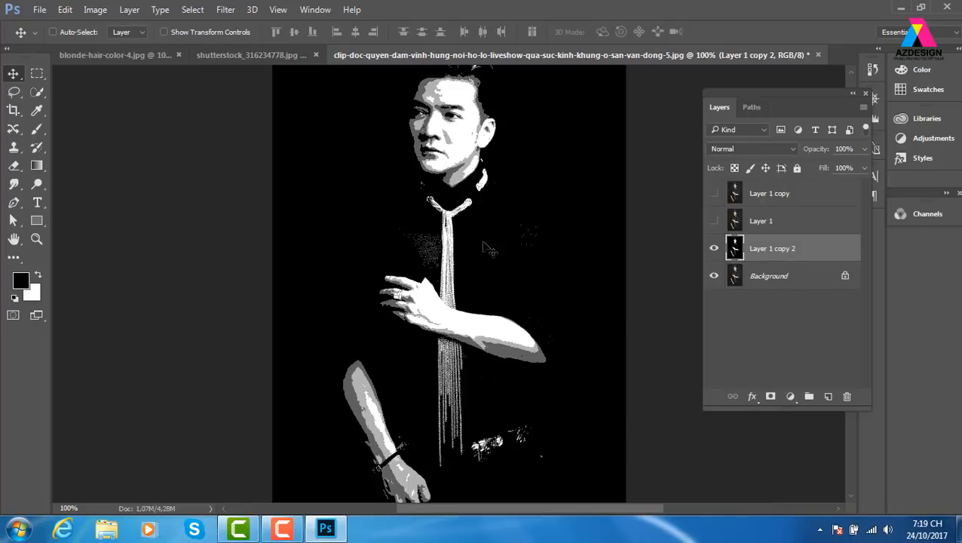
{"action": "left_click_drag", "start_coordinate": [480, 238], "coordinate": [515, 237]}
{"action": "key", "text": "ctrl+z"}
{"action": "left_click", "coordinate": [226, 11]}
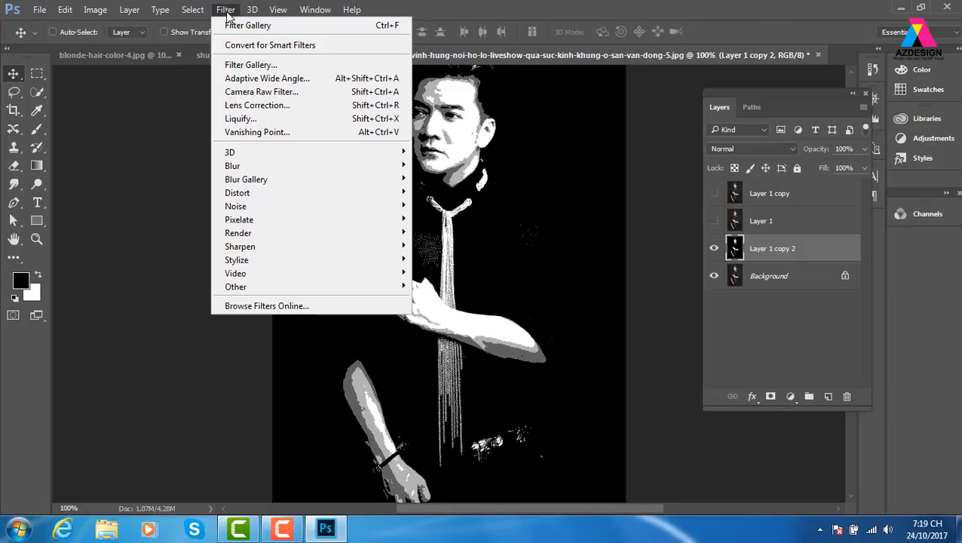
{"action": "mouse_move", "coordinate": [262, 261]}
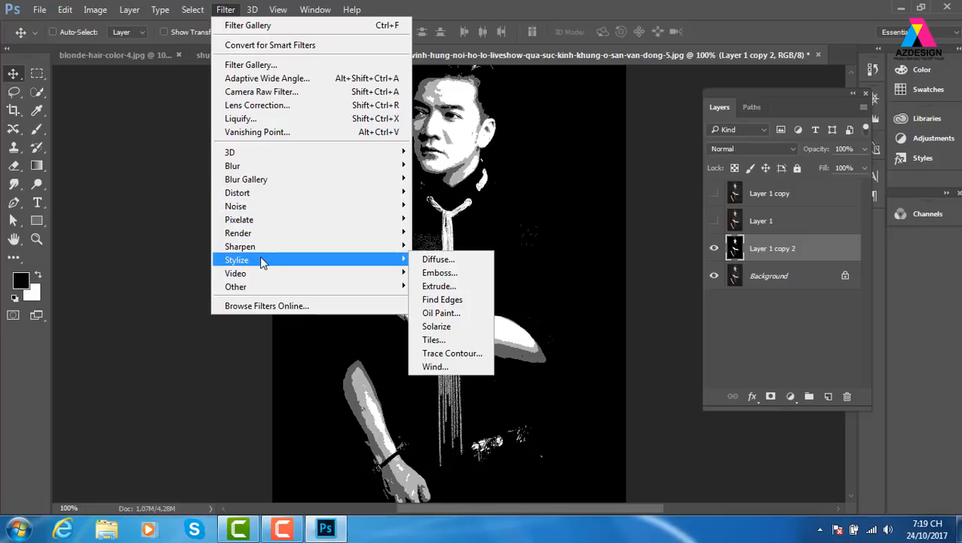
{"action": "left_click", "coordinate": [460, 371]}
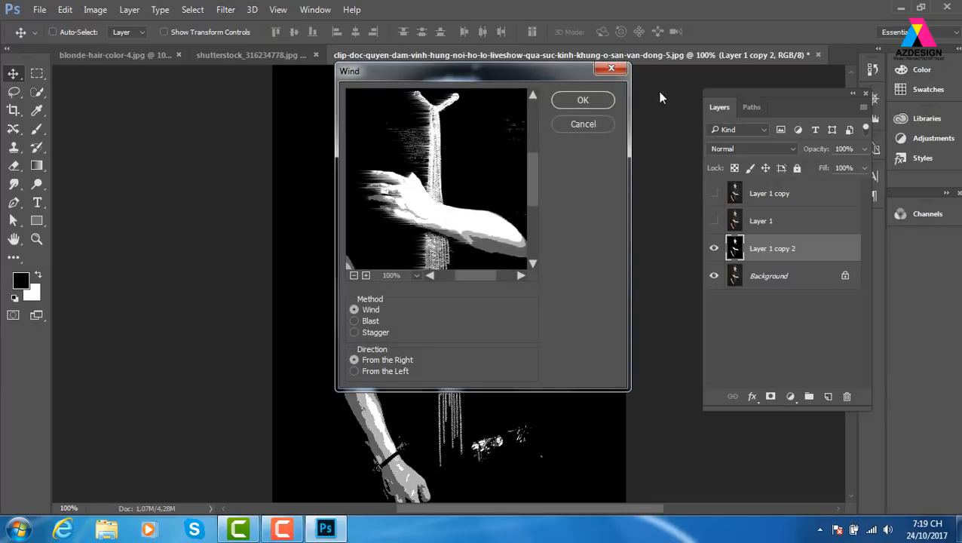
{"action": "left_click", "coordinate": [615, 72]}
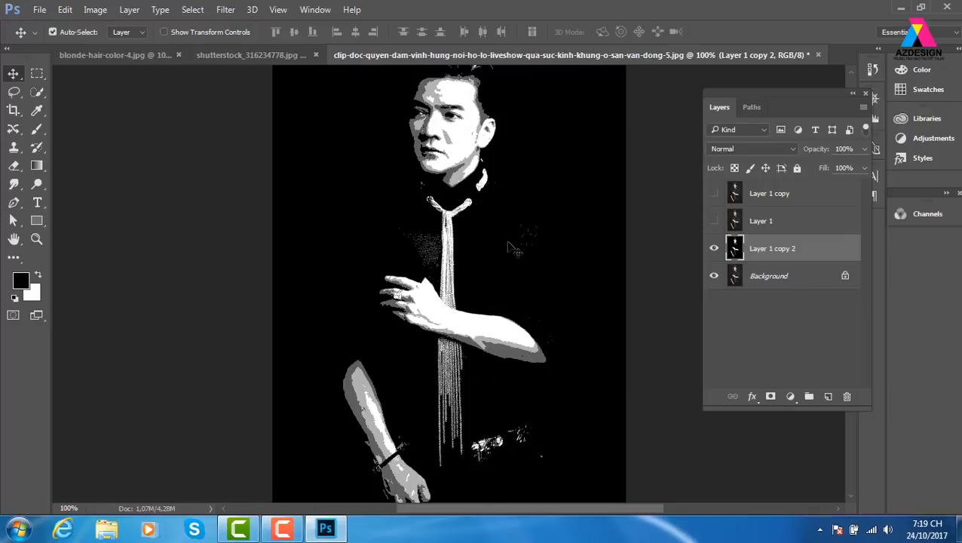
Step: Rotate the merged Layer 1 copy 2 by 90° clockwise
{"action": "key", "text": "ctrl+t"}
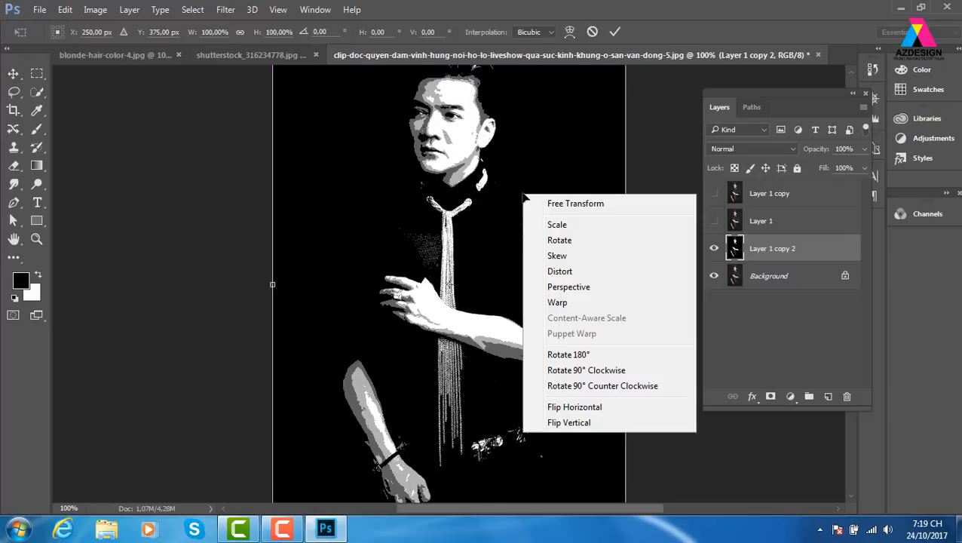
{"action": "left_click", "coordinate": [596, 370]}
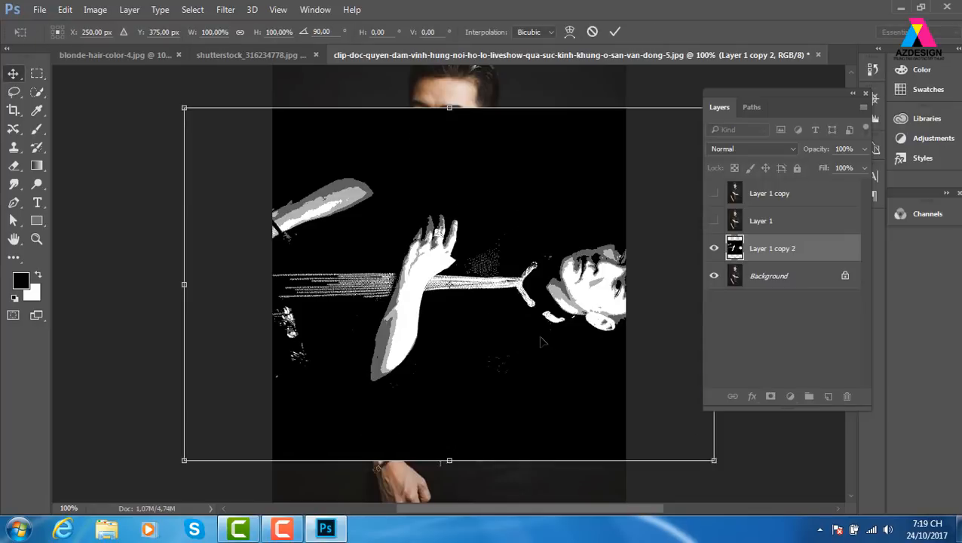
{"action": "key", "text": "Return"}
Step: Apply the Wind filter to the rotated Layer 1 copy 2 with the Wind method from the right, and repeat it to lengthen the streaks
{"action": "left_click", "coordinate": [225, 10]}
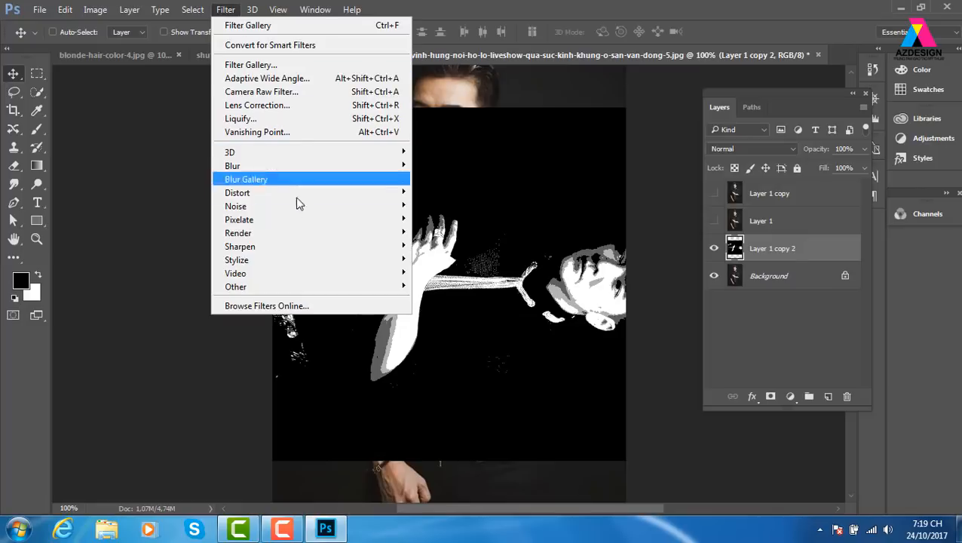
{"action": "mouse_move", "coordinate": [294, 264]}
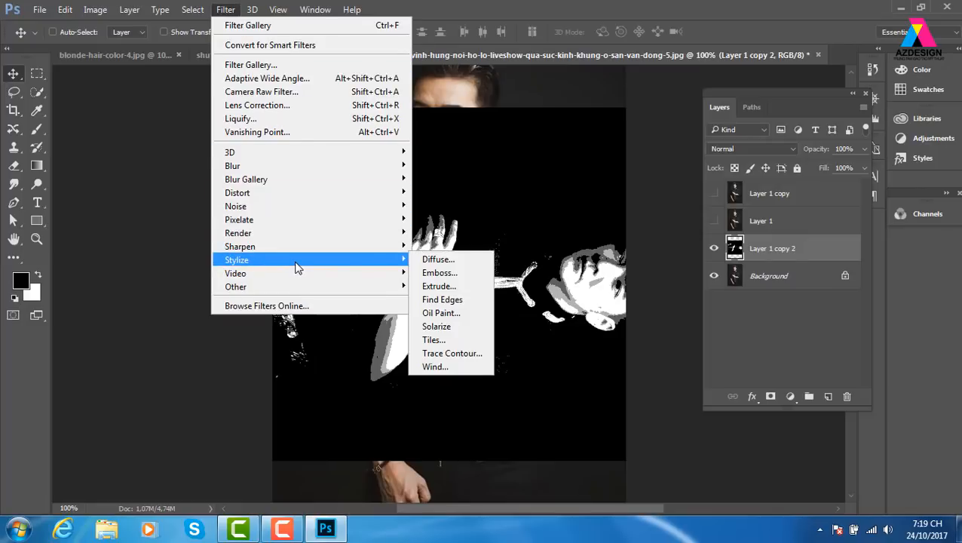
{"action": "left_click", "coordinate": [435, 366]}
{"action": "left_click", "coordinate": [583, 100]}
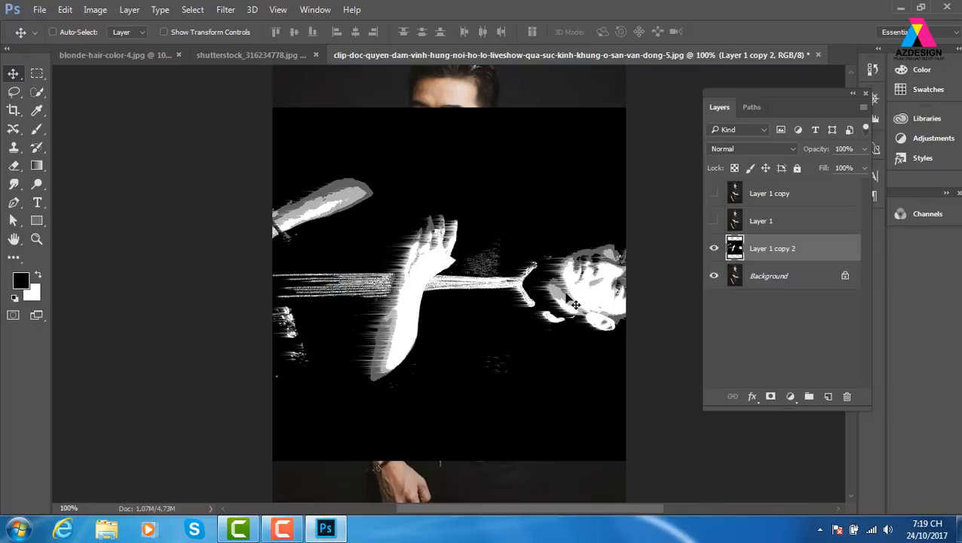
{"action": "key", "text": "ctrl"}
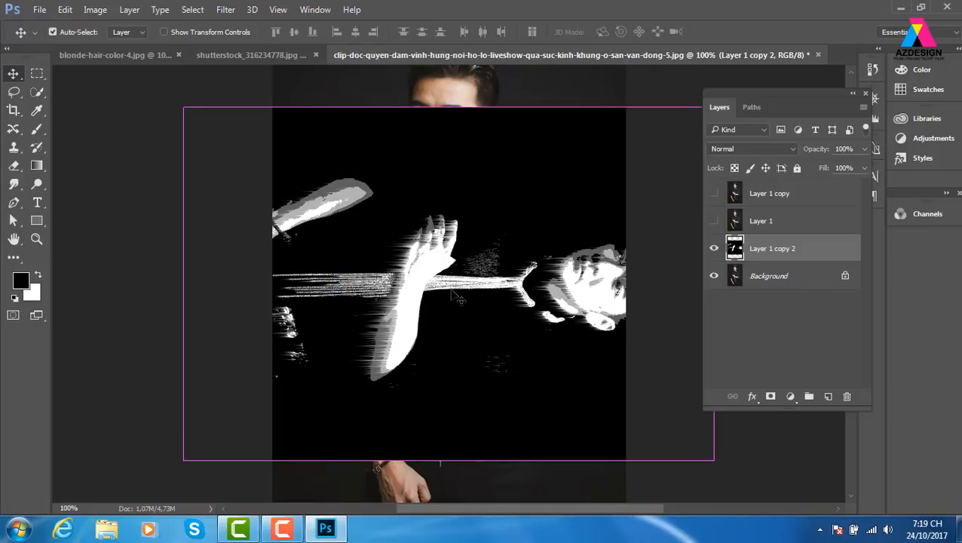
{"action": "key", "text": "ctrl+f"}
{"action": "key", "text": "ctrl+f"}
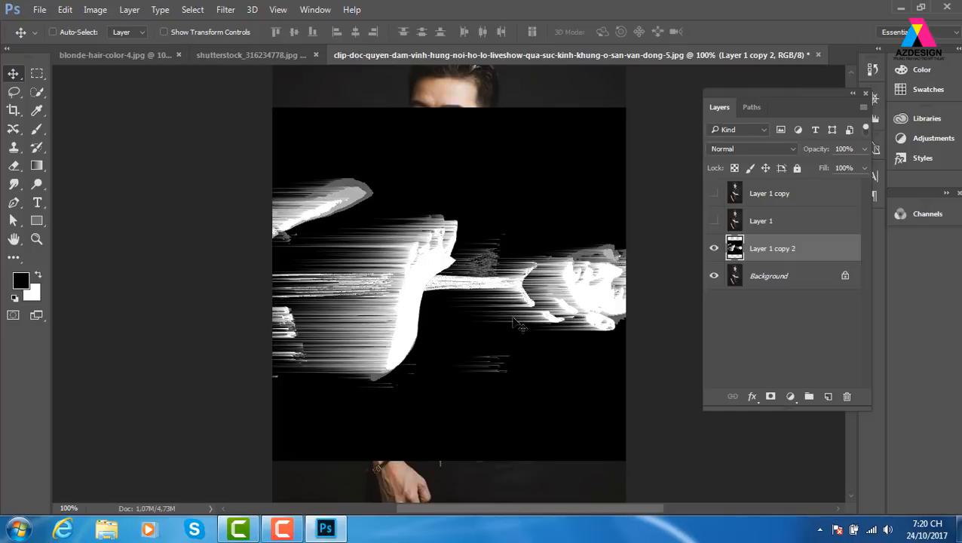
Step: Rotate Layer 1 copy 2 by 90° counterclockwise so the figure stands upright
{"action": "key", "text": "ctrl+t"}
{"action": "right_click", "coordinate": [555, 301]}
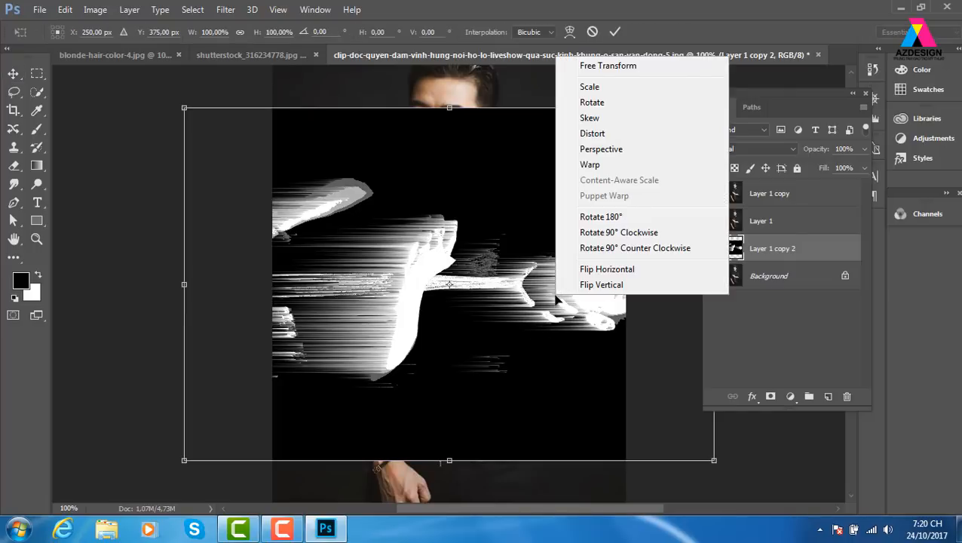
{"action": "left_click", "coordinate": [597, 232]}
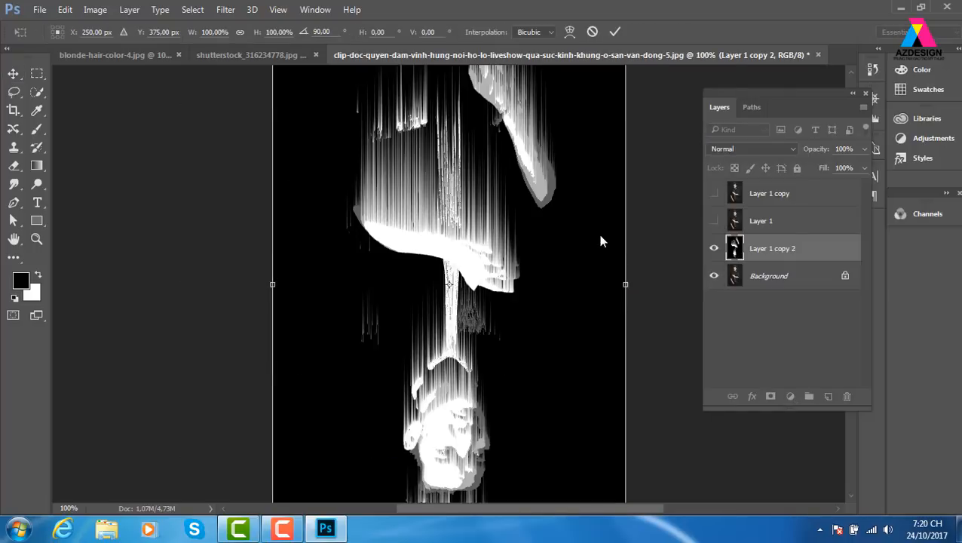
{"action": "right_click", "coordinate": [548, 250]}
{"action": "left_click", "coordinate": [597, 443]}
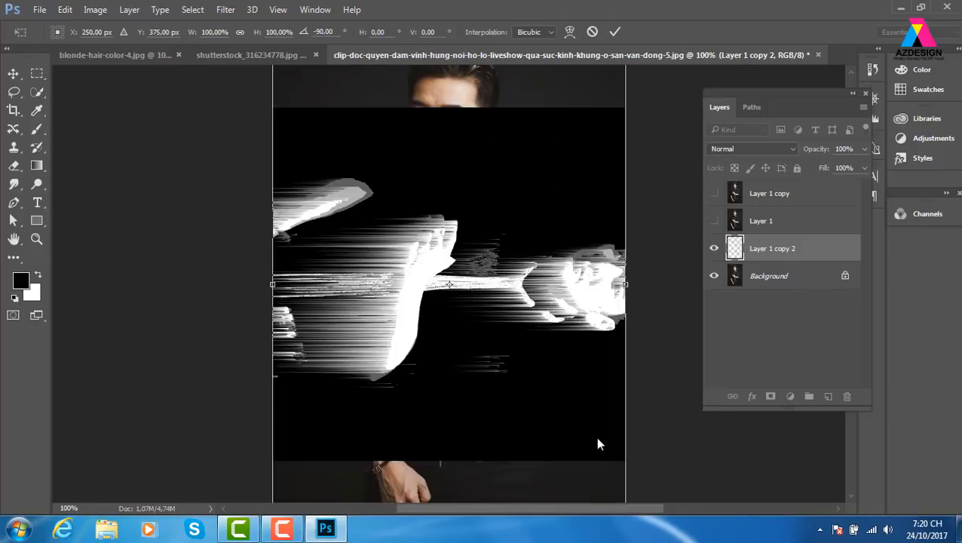
{"action": "key", "text": "Return"}
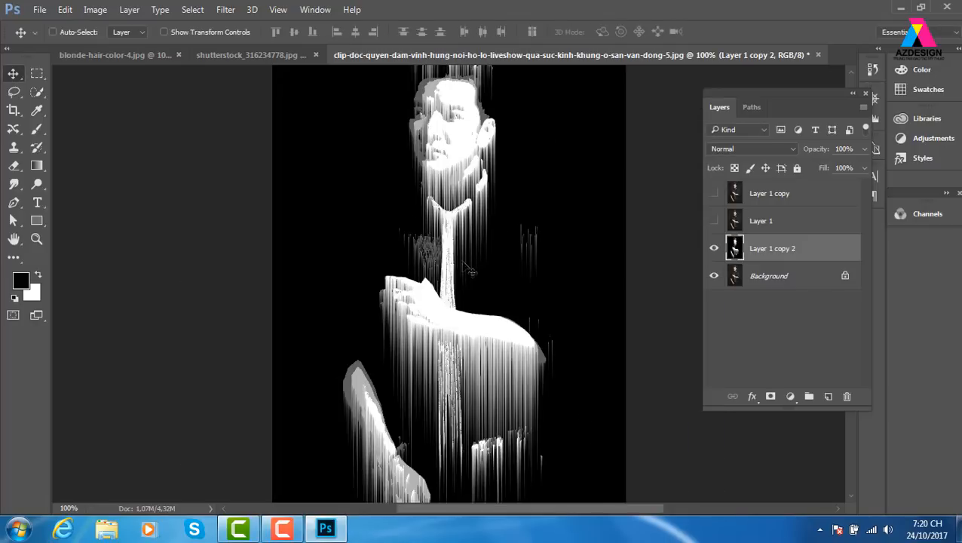
Step: Set the blend mode of Layer 1 copy 2 to Overlay, keeping the layer aligned with the Background photo
{"action": "left_click", "coordinate": [766, 149]}
{"action": "left_click", "coordinate": [740, 288]}
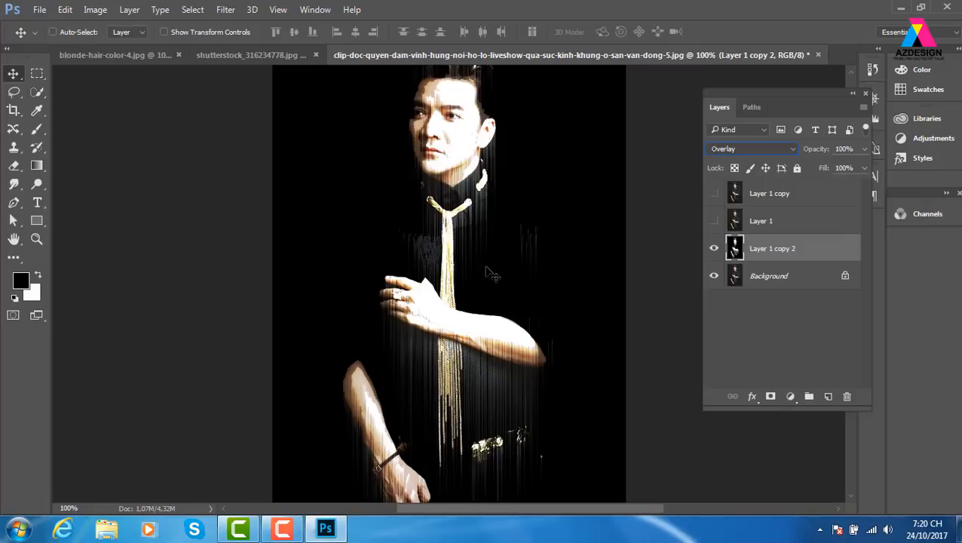
{"action": "left_click_drag", "start_coordinate": [491, 275], "coordinate": [471, 260]}
{"action": "key", "text": "ctrl+z"}
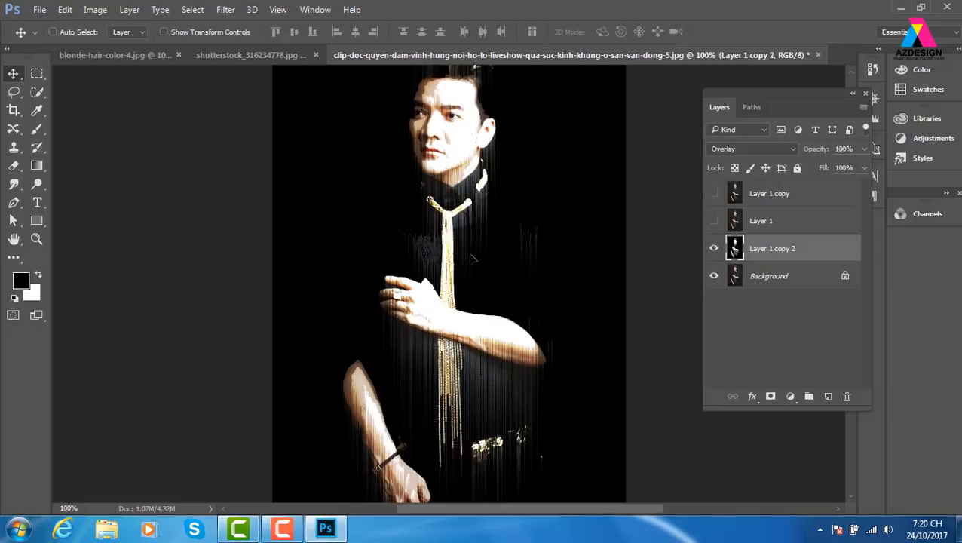
Step: Delete Layer 1 copy 2, Layer 1 and Layer 1 copy so only the Background photo is left
{"action": "key", "text": "Delete"}
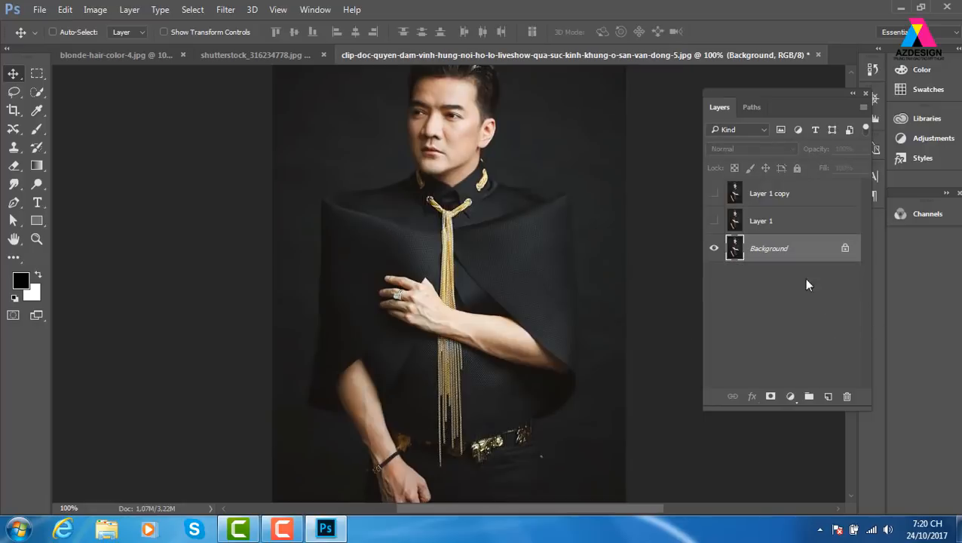
{"action": "left_click", "coordinate": [810, 220]}
{"action": "key", "text": "Delete"}
{"action": "left_click", "coordinate": [815, 202]}
{"action": "key", "text": "Delete"}
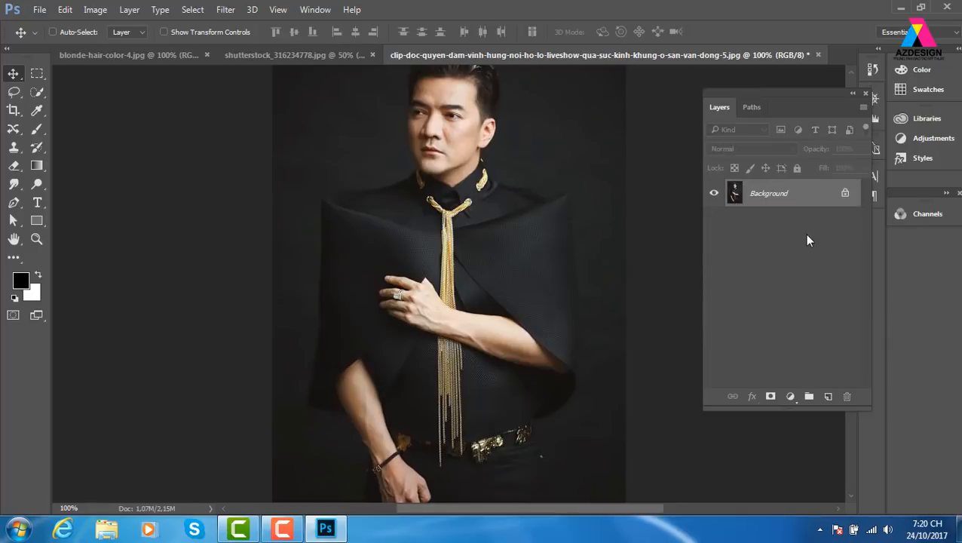
Step: Preview Threshold at level 213 on the Background and place a color sampler on the bright spot of the man's face
{"action": "left_click", "coordinate": [95, 9]}
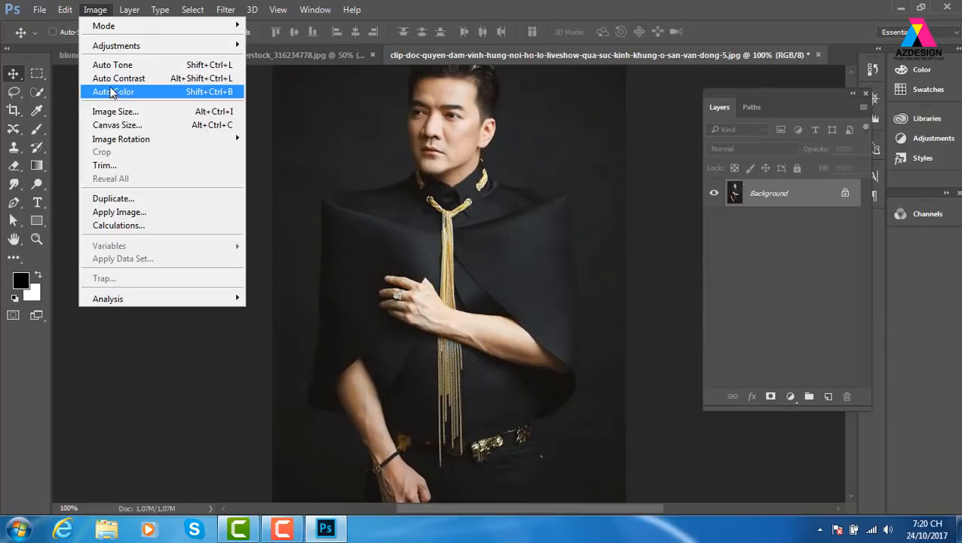
{"action": "mouse_move", "coordinate": [127, 53]}
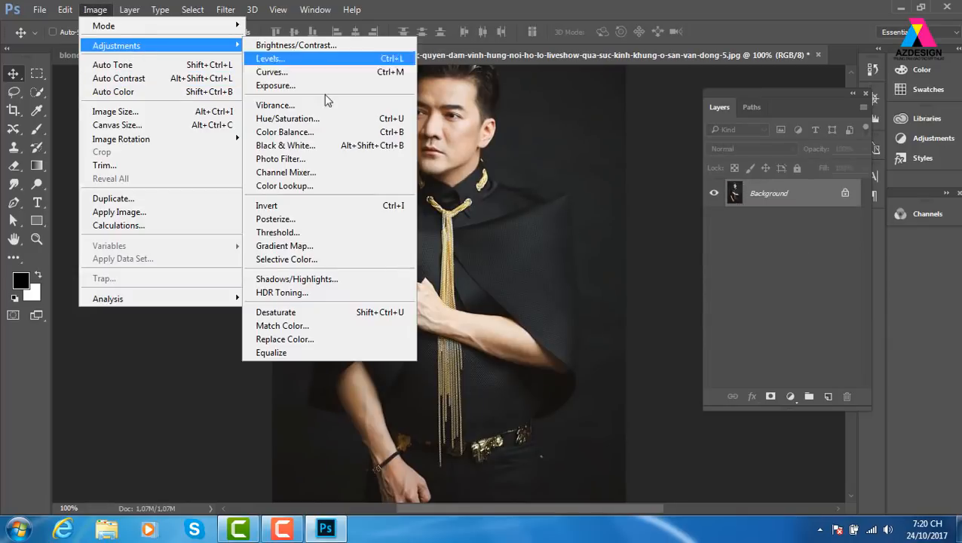
{"action": "left_click", "coordinate": [328, 238]}
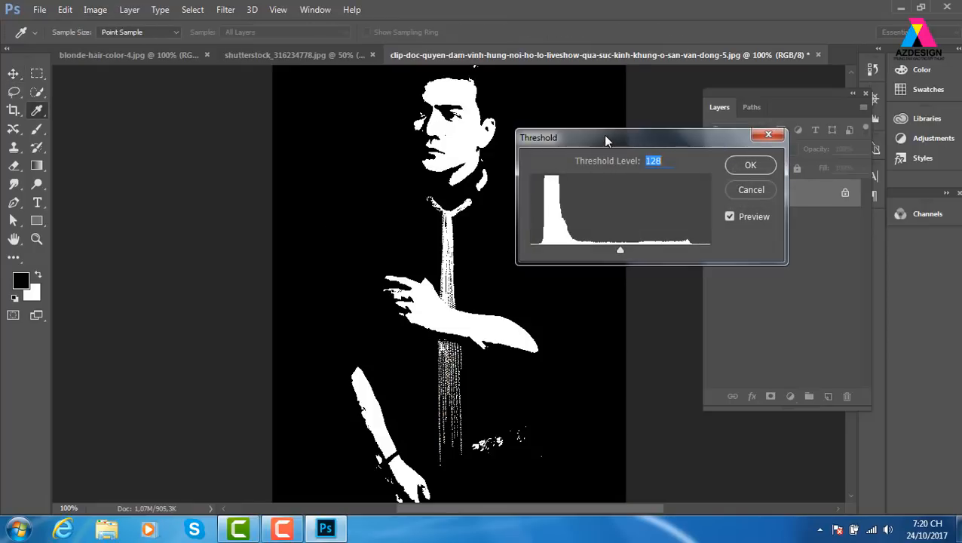
{"action": "left_click_drag", "start_coordinate": [605, 141], "coordinate": [646, 131]}
{"action": "left_click_drag", "start_coordinate": [665, 241], "coordinate": [717, 236]}
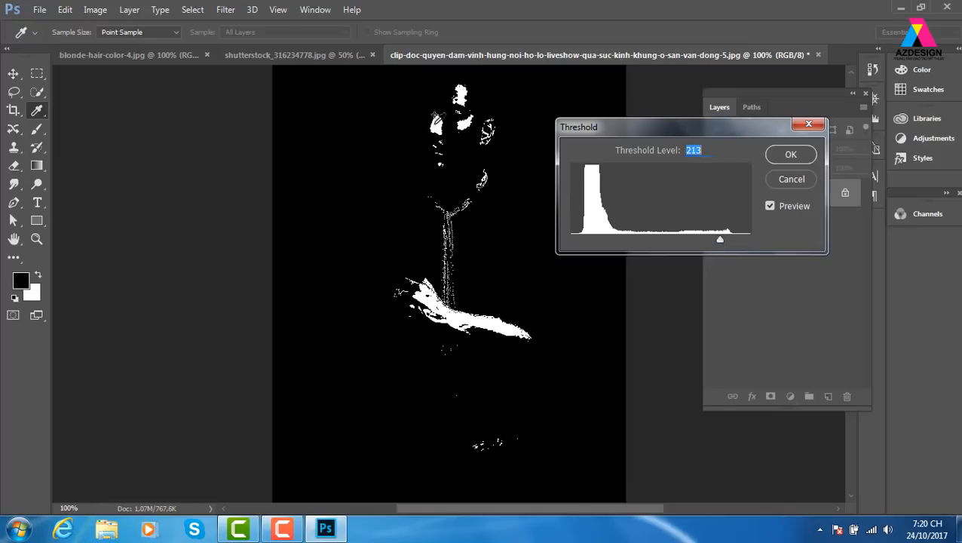
{"action": "left_click", "coordinate": [435, 124], "text": "shift"}
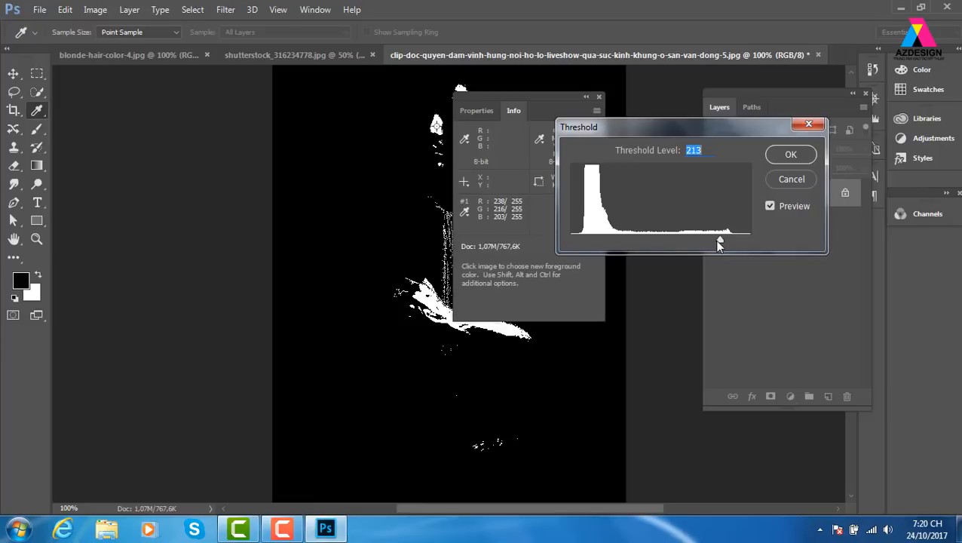
Step: Lower the Threshold preview to 19, place a second color sampler on the cape's dark edge, and discard the Threshold adjustment
{"action": "left_click_drag", "start_coordinate": [717, 241], "coordinate": [583, 236]}
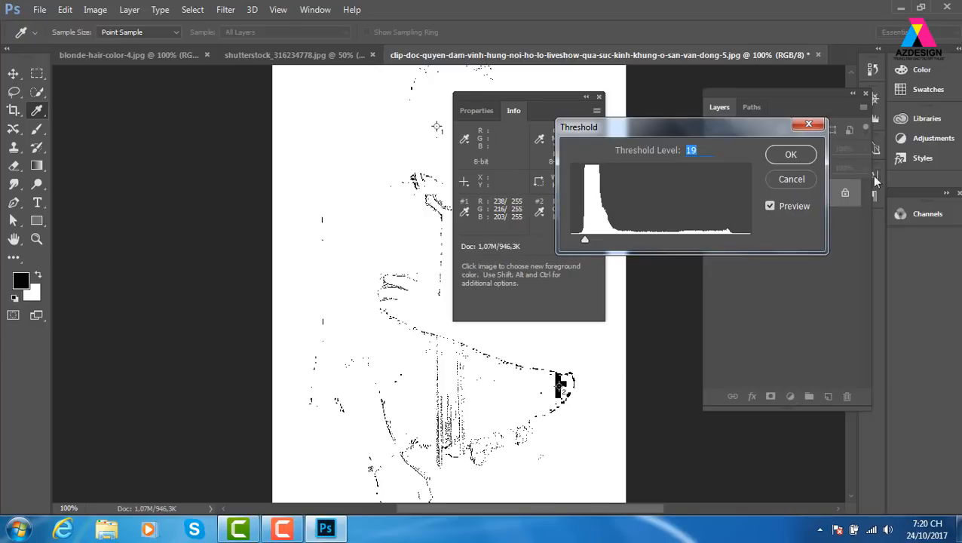
{"action": "left_click", "coordinate": [808, 125]}
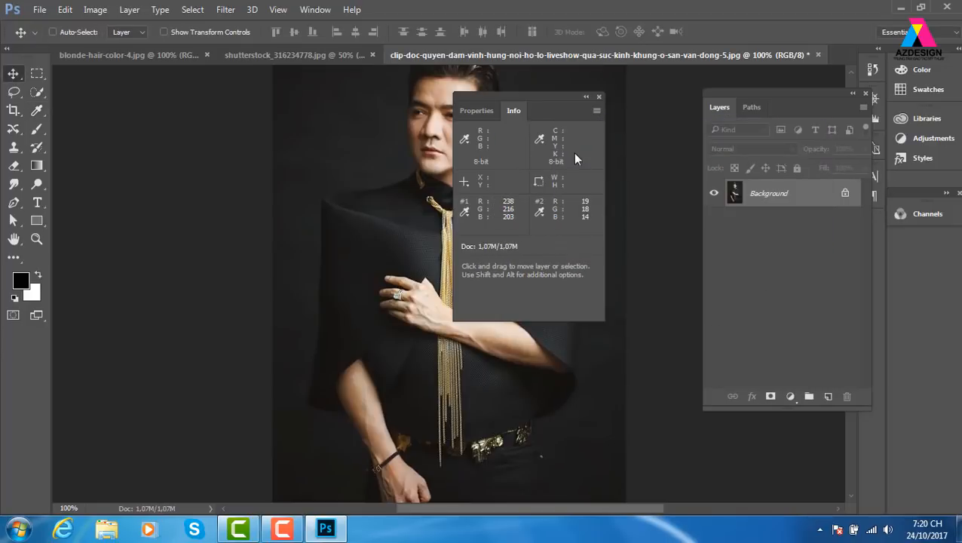
{"action": "left_click", "coordinate": [597, 97]}
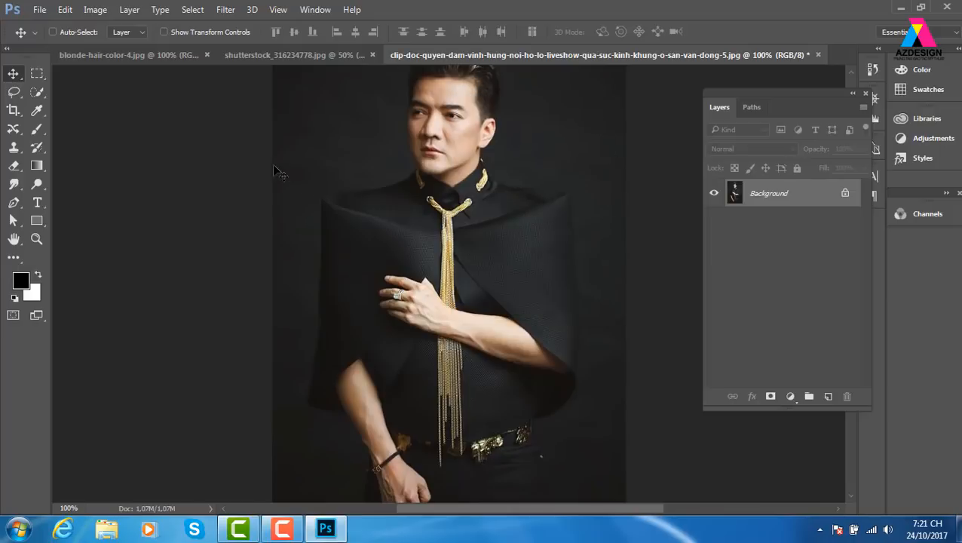
Step: Start a Levels adjustment on the Background and set its black point at color sampler 2 on the cape's edge
{"action": "left_click", "coordinate": [96, 10]}
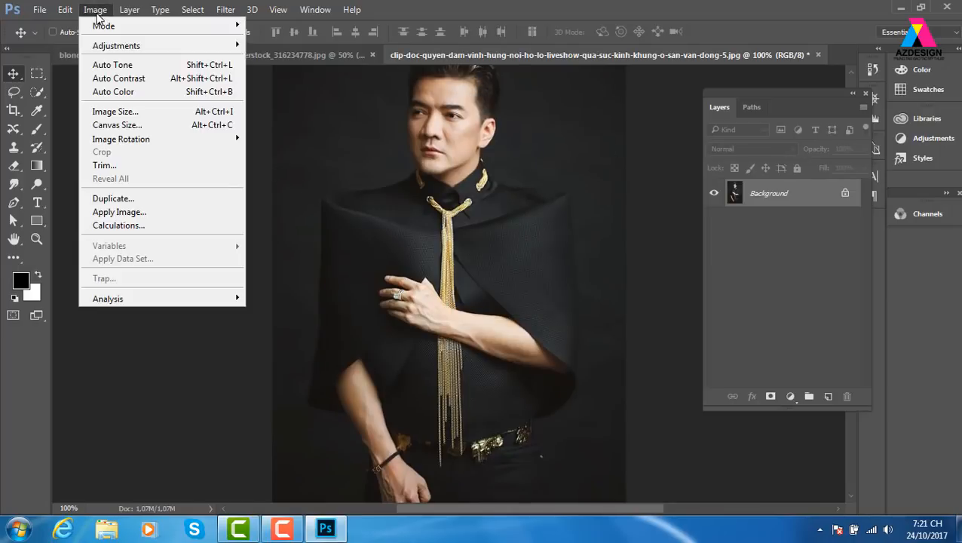
{"action": "mouse_move", "coordinate": [122, 53]}
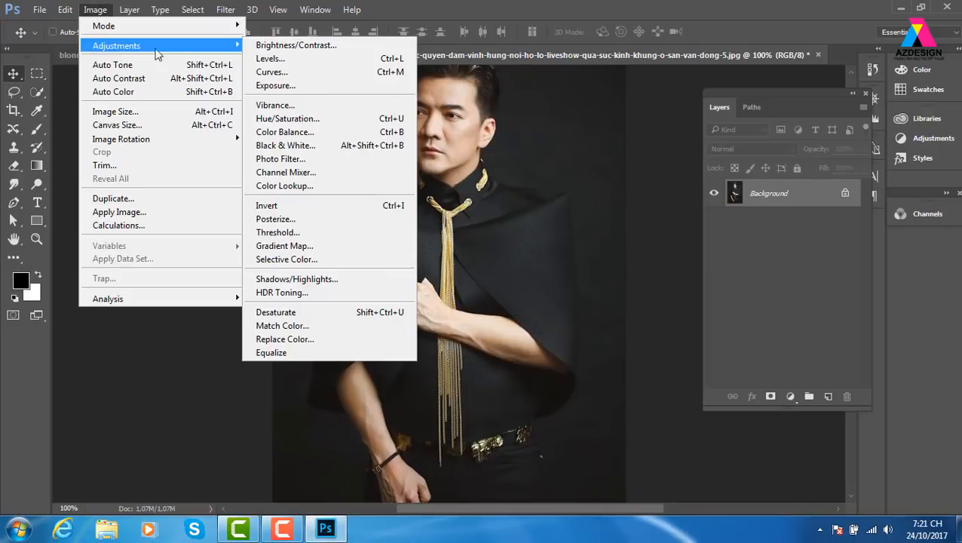
{"action": "left_click", "coordinate": [369, 60]}
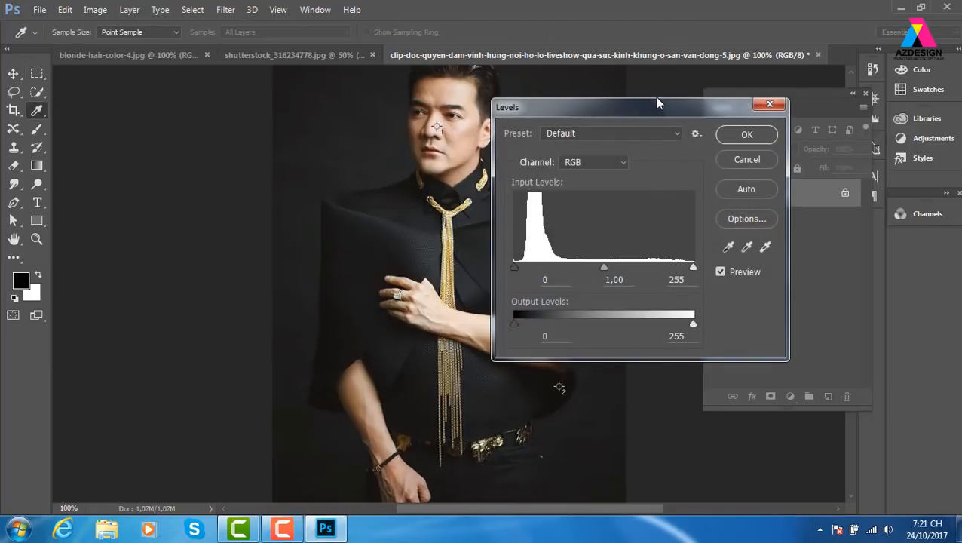
{"action": "left_click_drag", "start_coordinate": [657, 103], "coordinate": [695, 103]}
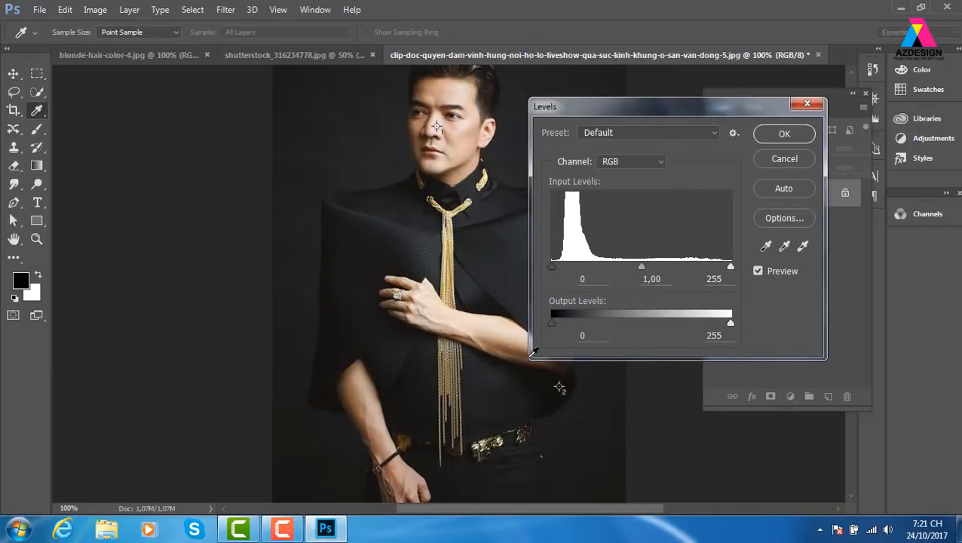
{"action": "left_click", "coordinate": [765, 246]}
{"action": "left_click", "coordinate": [560, 385]}
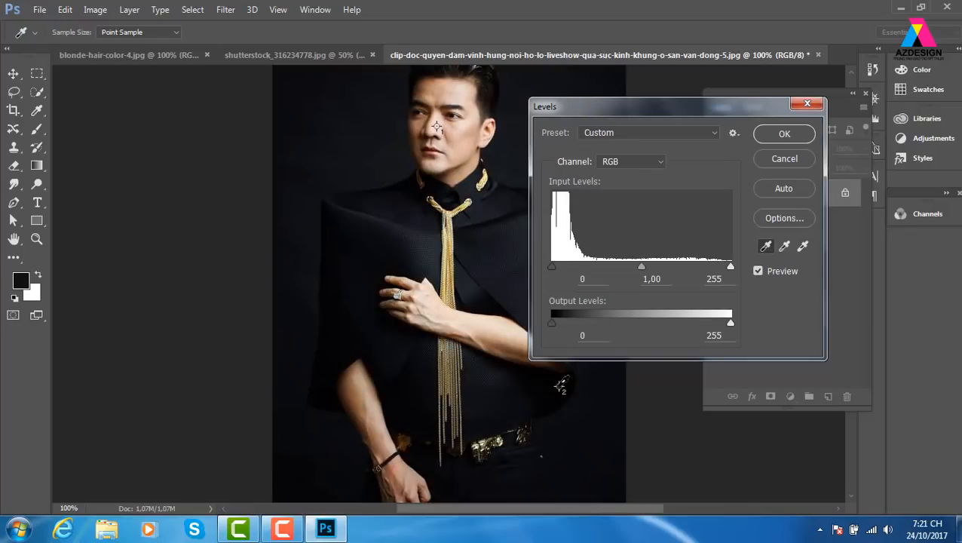
Step: Set the Levels white point at color sampler 1 on the face and apply the adjustment
{"action": "left_click", "coordinate": [803, 247]}
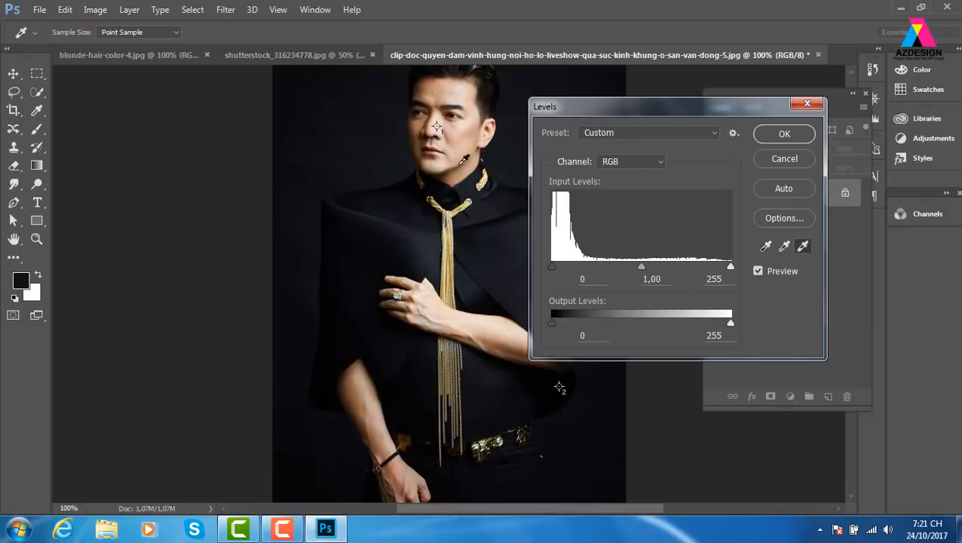
{"action": "left_click", "coordinate": [436, 125]}
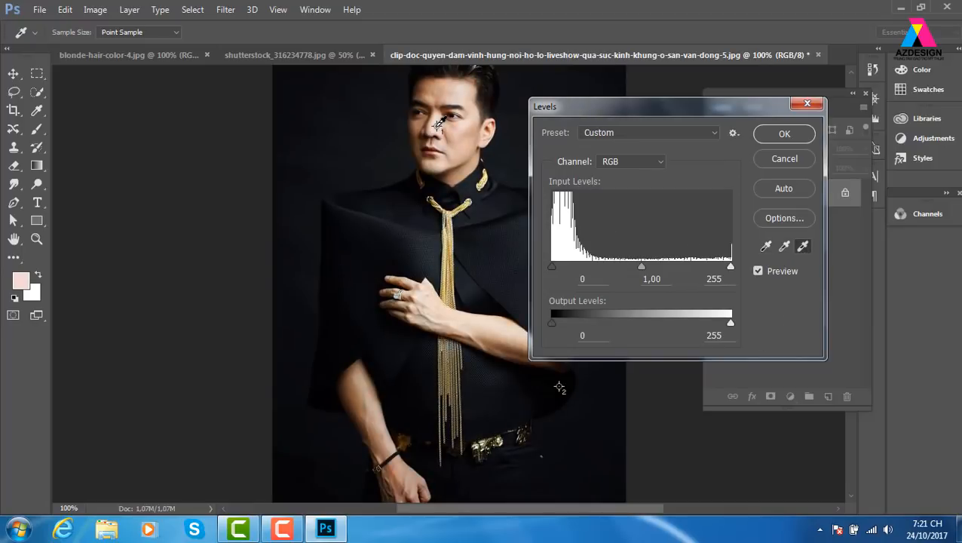
{"action": "left_click", "coordinate": [783, 133]}
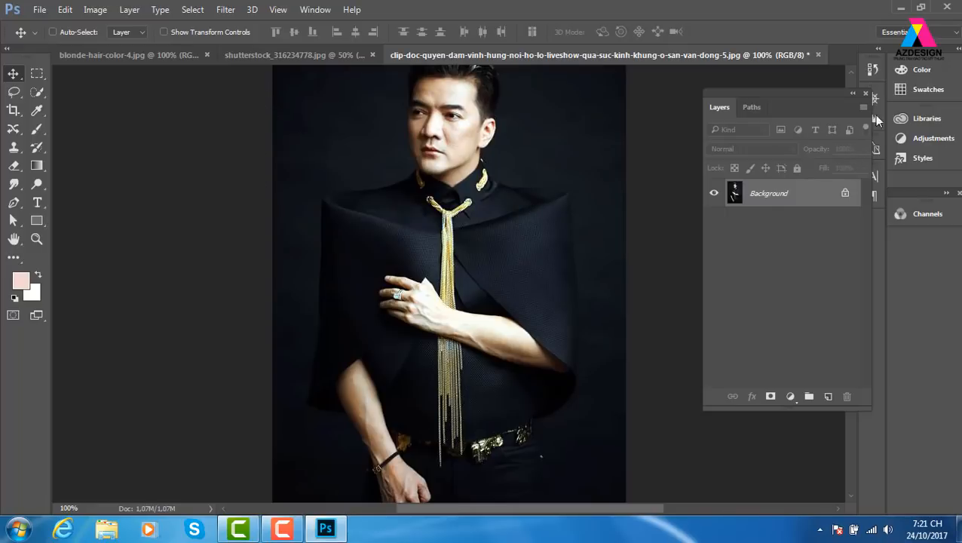
Step: Close the photo of the man in the black cape without saving its changes
{"action": "left_click", "coordinate": [817, 56]}
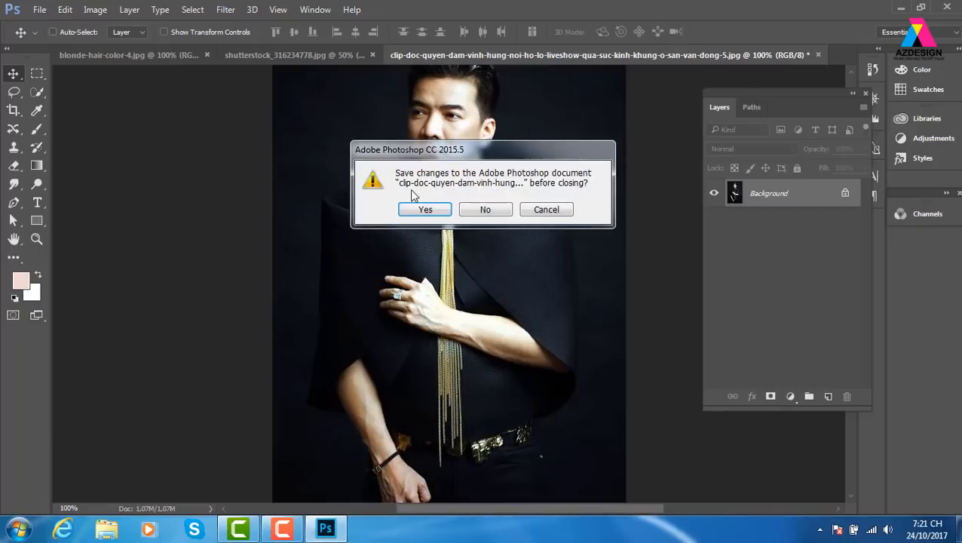
{"action": "left_click", "coordinate": [477, 212]}
{"action": "left_click", "coordinate": [96, 10]}
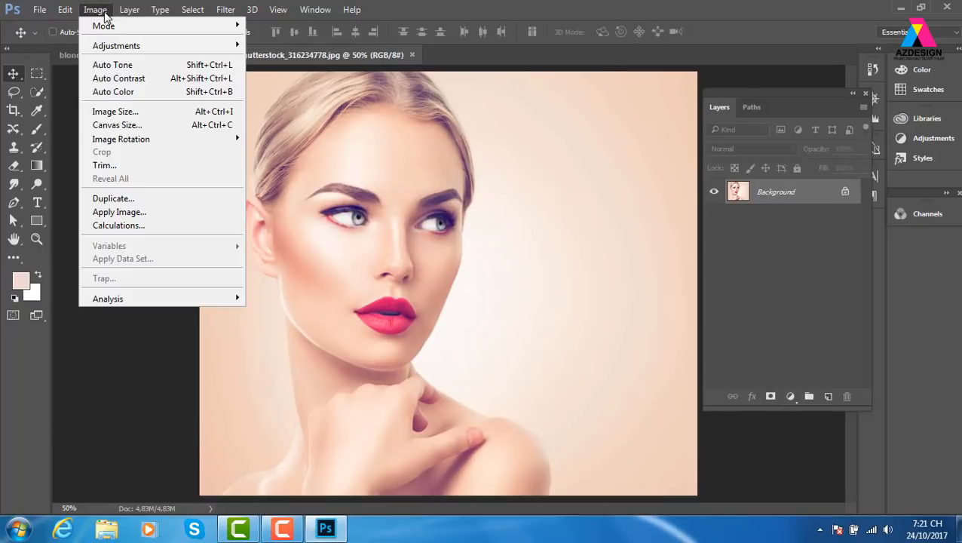
{"action": "mouse_move", "coordinate": [144, 46]}
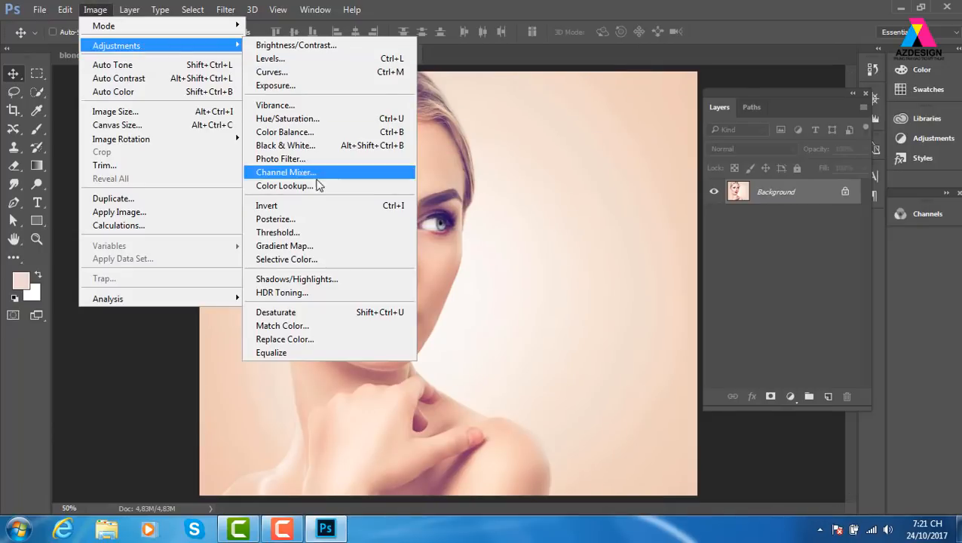
{"action": "left_click", "coordinate": [329, 247]}
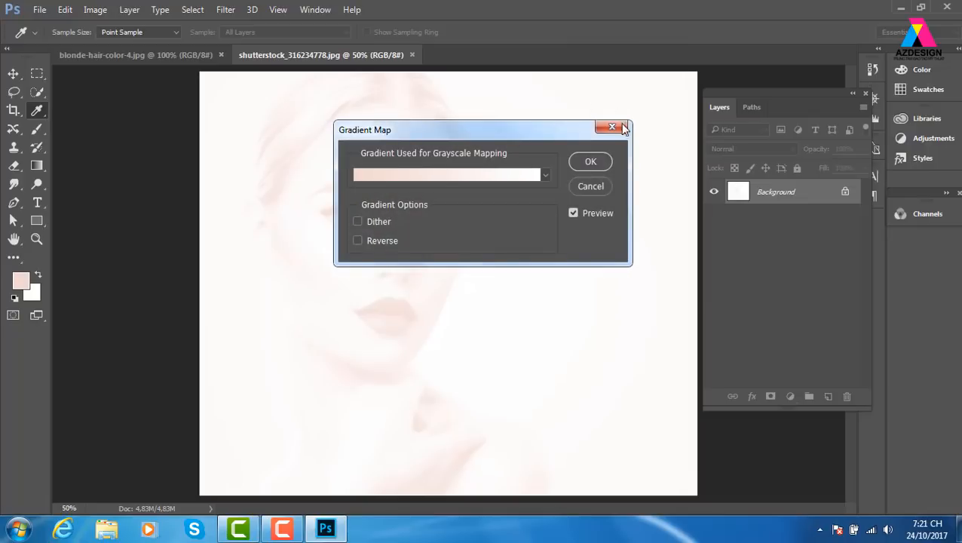
{"action": "left_click", "coordinate": [622, 125]}
{"action": "key", "text": "v"}
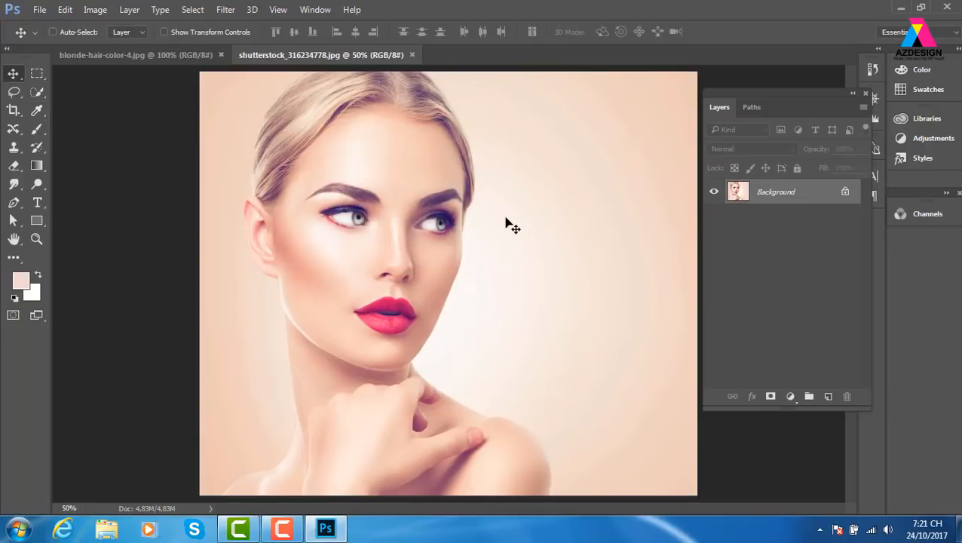
Step: Open the photo image001-18 from the casi folder
{"action": "key", "text": "ctrl+o"}
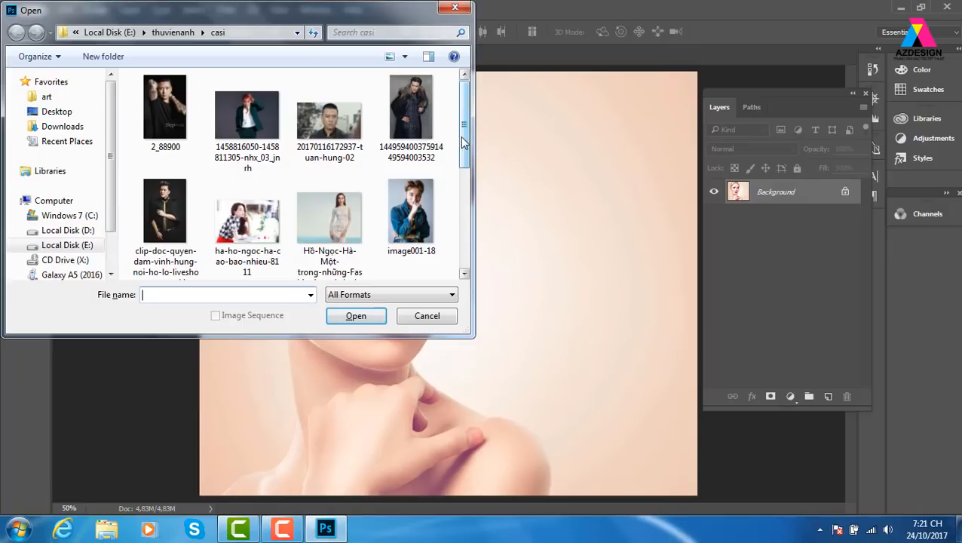
{"action": "left_click", "coordinate": [417, 214]}
{"action": "left_click", "coordinate": [358, 316]}
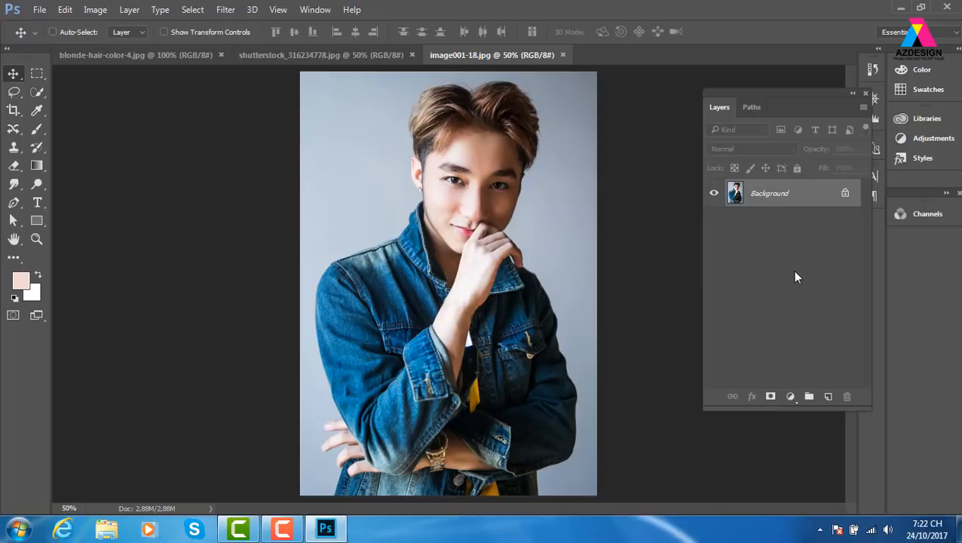
Step: Add a Gradient Map adjustment layer above the denim jacket photo using the Violet, Orange preset
{"action": "left_click", "coordinate": [791, 400]}
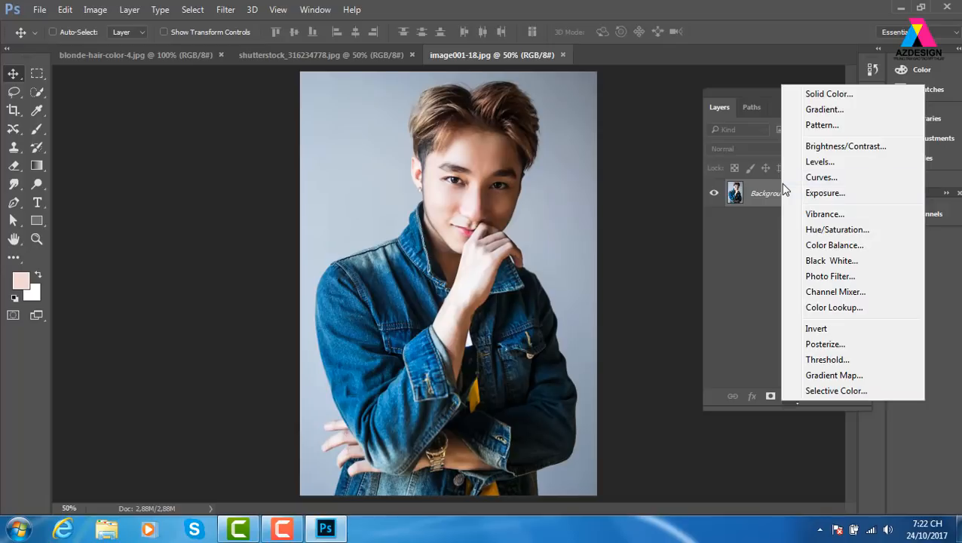
{"action": "left_click", "coordinate": [841, 381]}
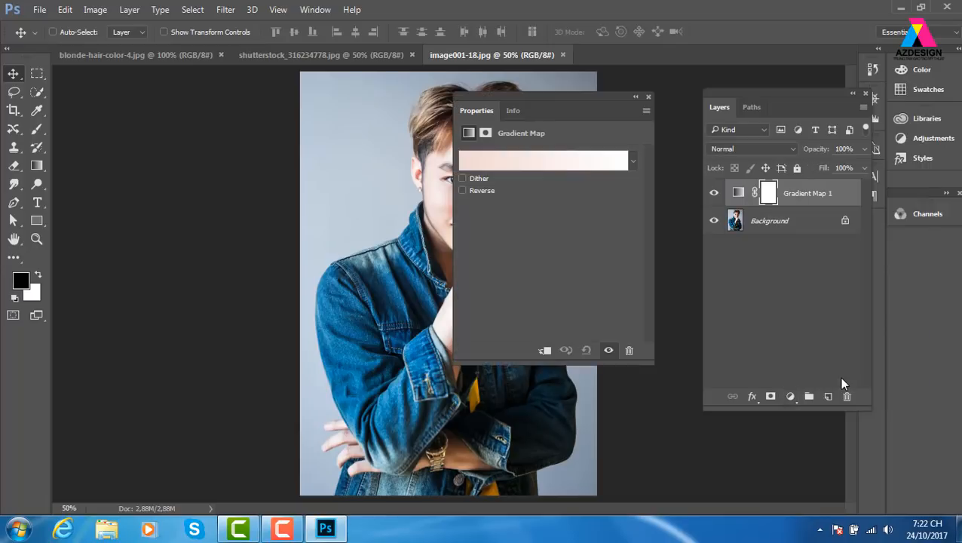
{"action": "left_click", "coordinate": [602, 165]}
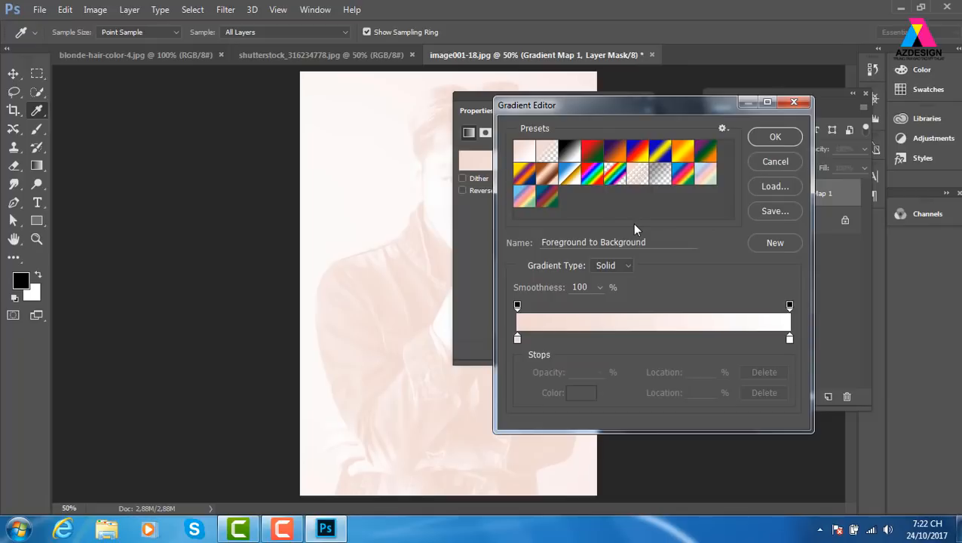
{"action": "left_click", "coordinate": [617, 152]}
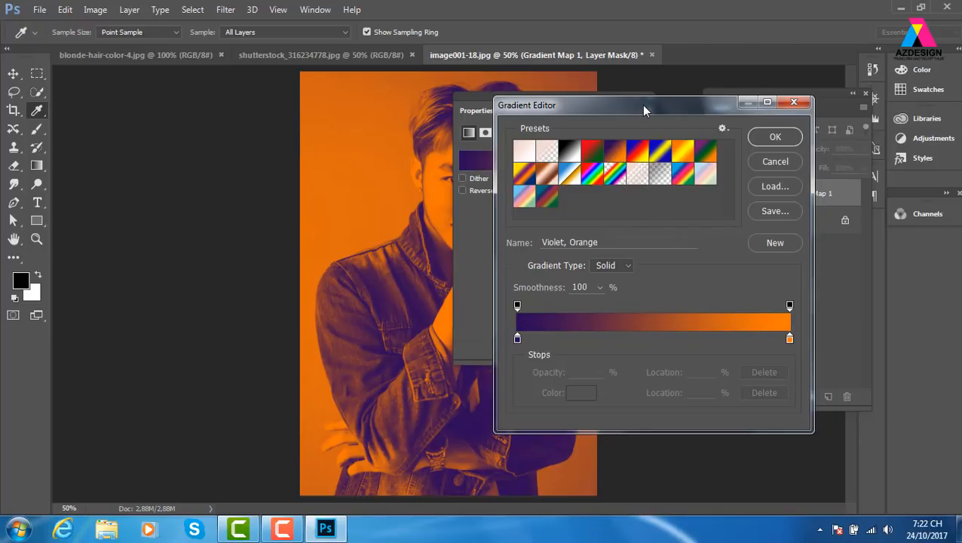
{"action": "left_click_drag", "start_coordinate": [641, 104], "coordinate": [741, 105]}
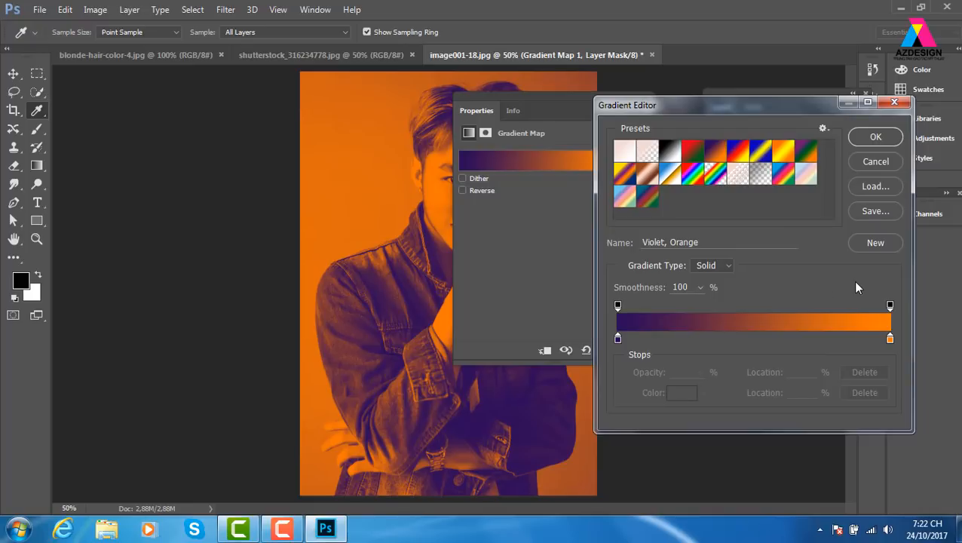
{"action": "left_click", "coordinate": [876, 137]}
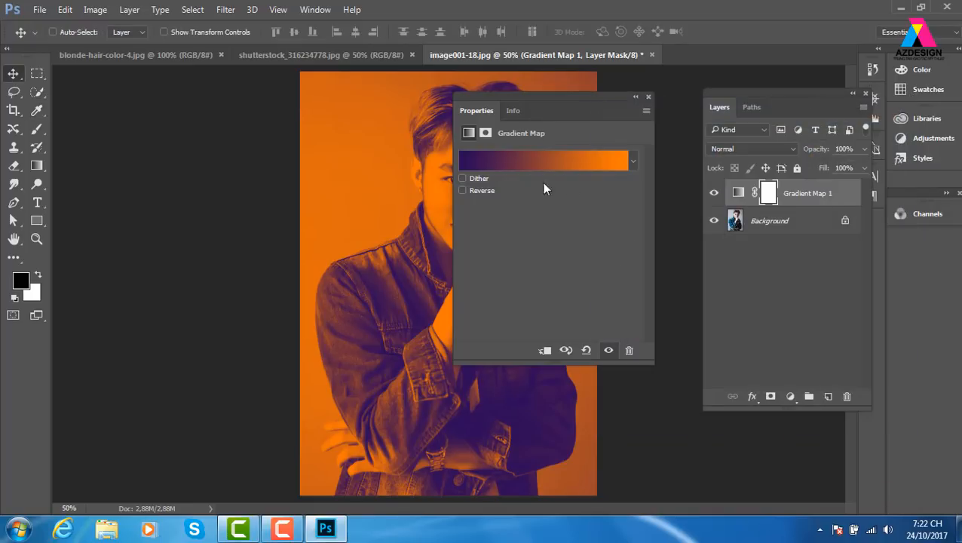
Step: Try reversing the violet-orange gradient map, and restore its original direction
{"action": "left_click", "coordinate": [462, 191]}
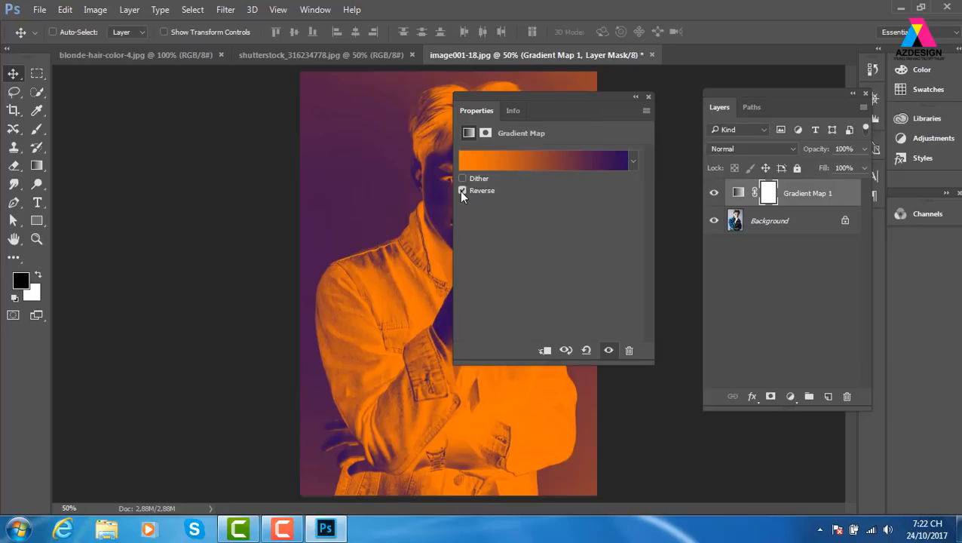
{"action": "left_click", "coordinate": [462, 191]}
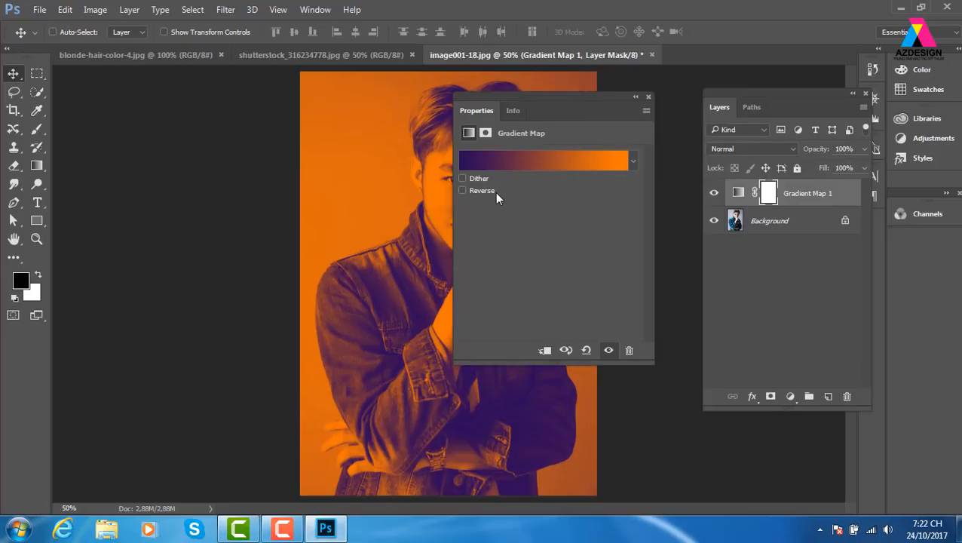
Step: Set the Gradient Map layer's blend mode to Soft Light over the denim jacket photo
{"action": "left_click_drag", "start_coordinate": [589, 110], "coordinate": [693, 96]}
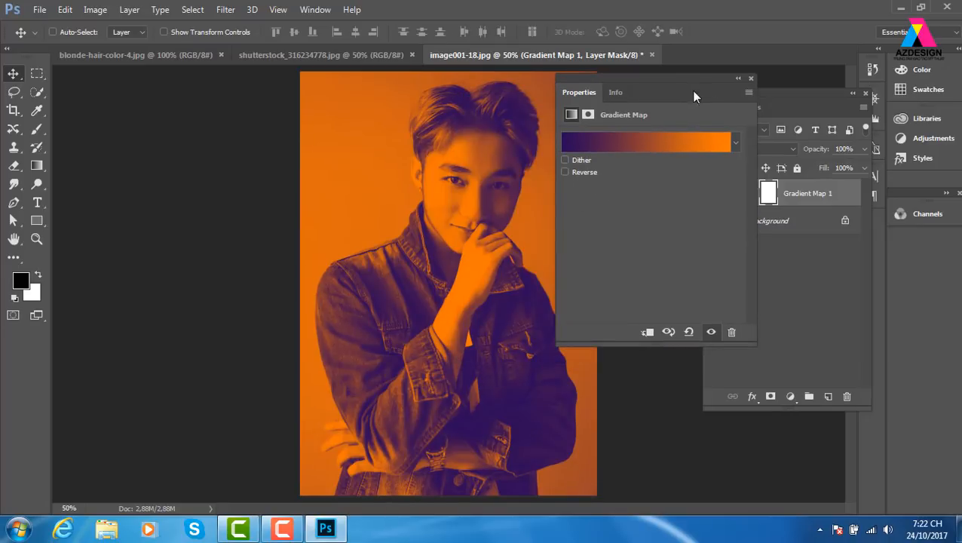
{"action": "left_click", "coordinate": [751, 78]}
{"action": "left_click", "coordinate": [752, 148]}
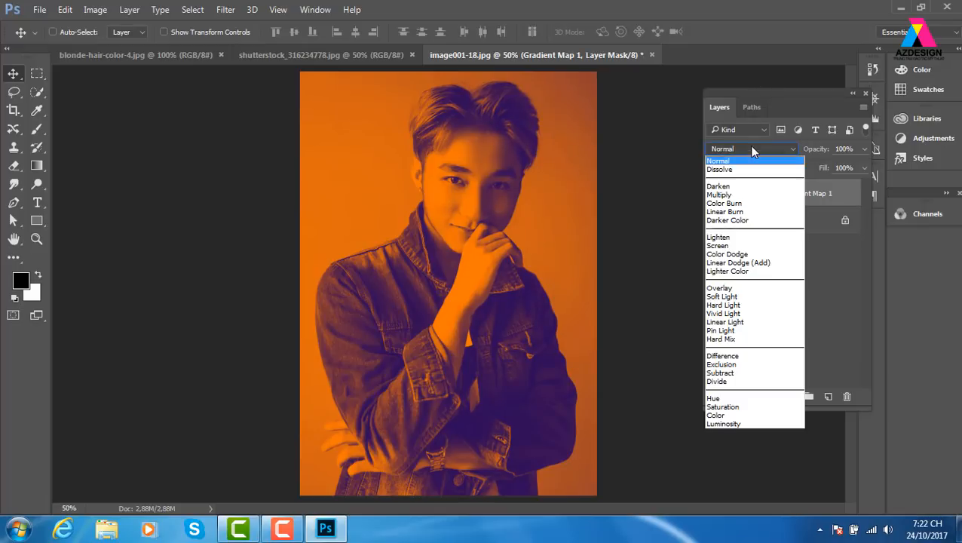
{"action": "left_click", "coordinate": [742, 298]}
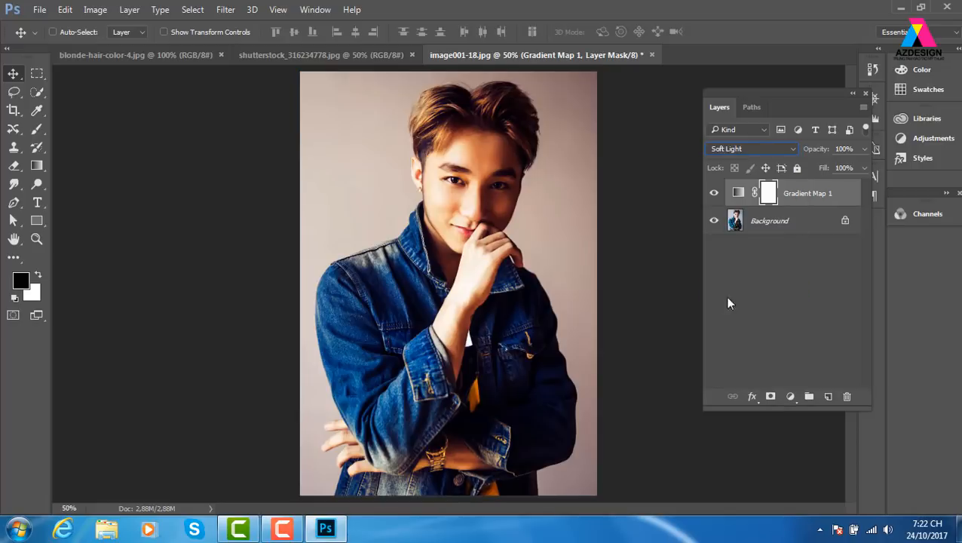
Step: Compare the photo with and without the violet-orange gradient map by toggling the layer's visibility
{"action": "left_click", "coordinate": [714, 194]}
{"action": "left_click", "coordinate": [714, 193]}
{"action": "left_click", "coordinate": [714, 193]}
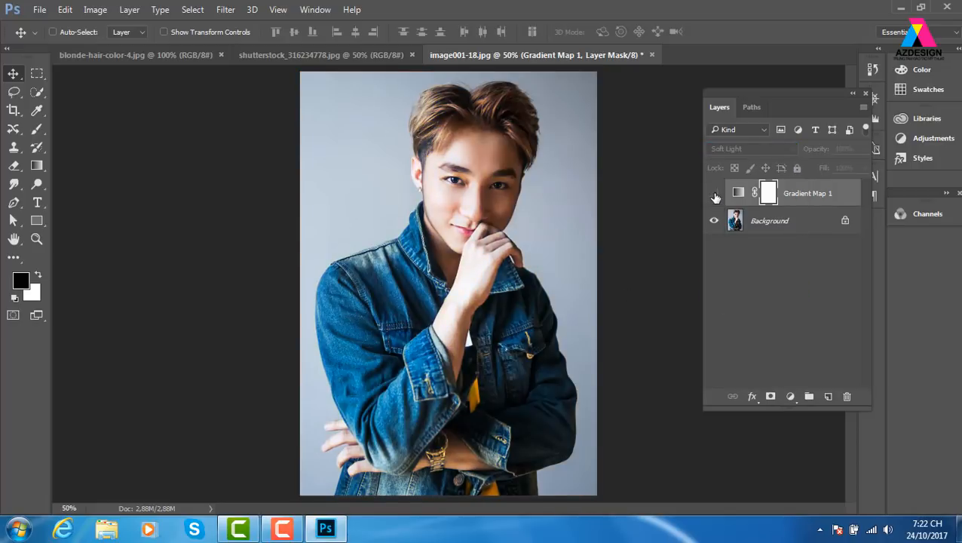
{"action": "left_click", "coordinate": [714, 194]}
{"action": "left_click", "coordinate": [714, 194]}
{"action": "left_click", "coordinate": [714, 194]}
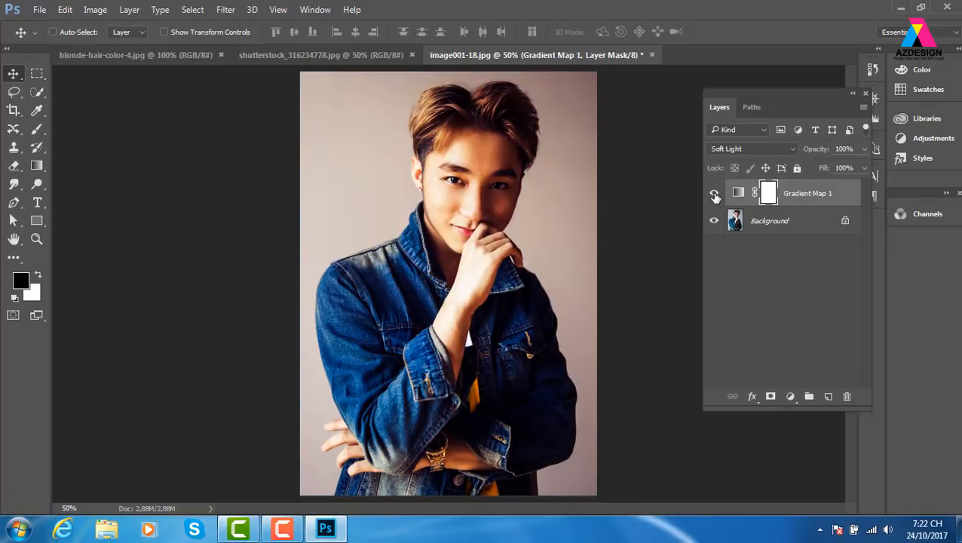
{"action": "left_click", "coordinate": [714, 194]}
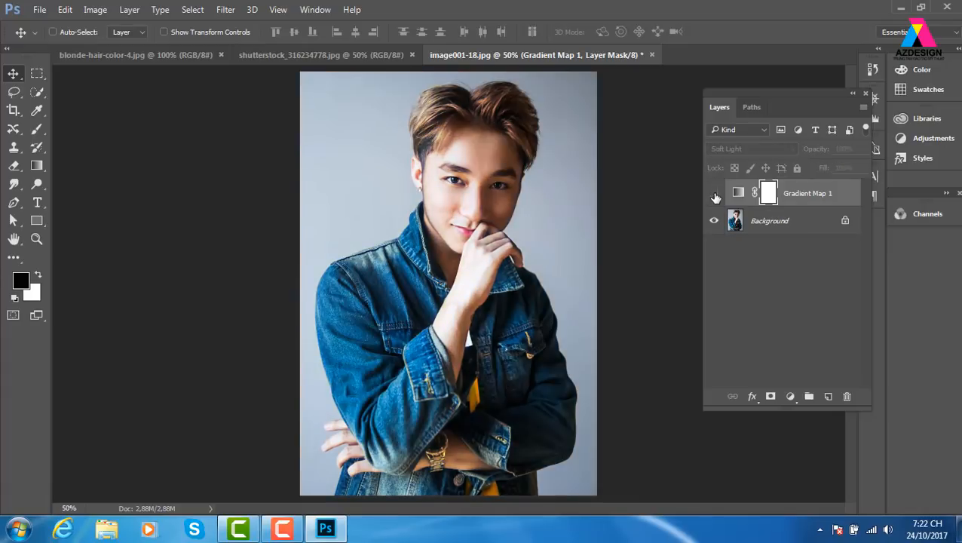
{"action": "left_click", "coordinate": [714, 194]}
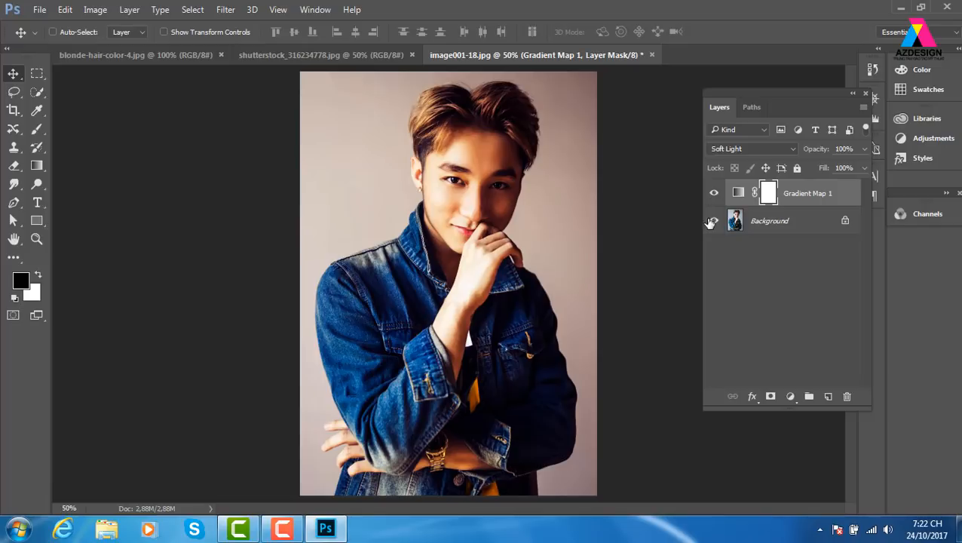
Step: Change the violet stop at the start of the gradient map to teal 00899d
{"action": "double_click", "coordinate": [742, 195]}
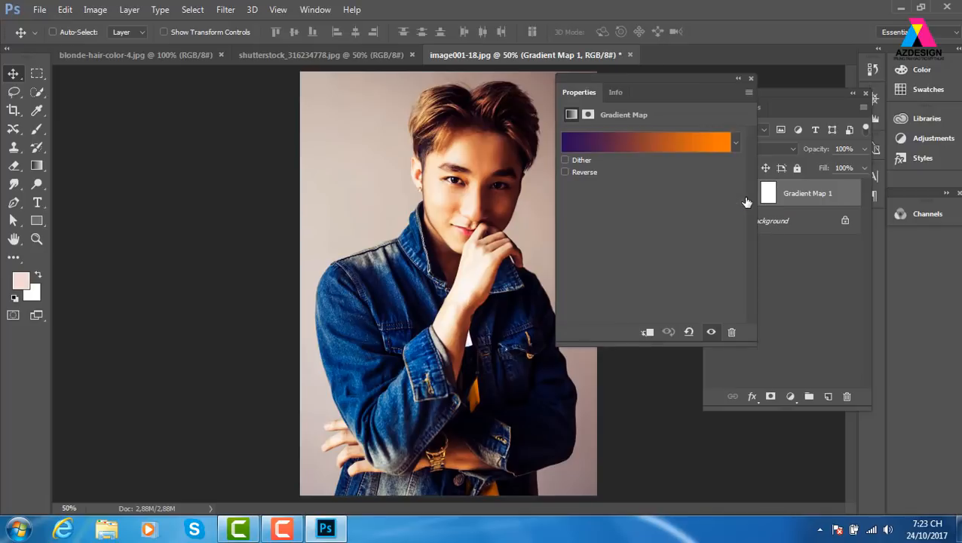
{"action": "left_click", "coordinate": [646, 142]}
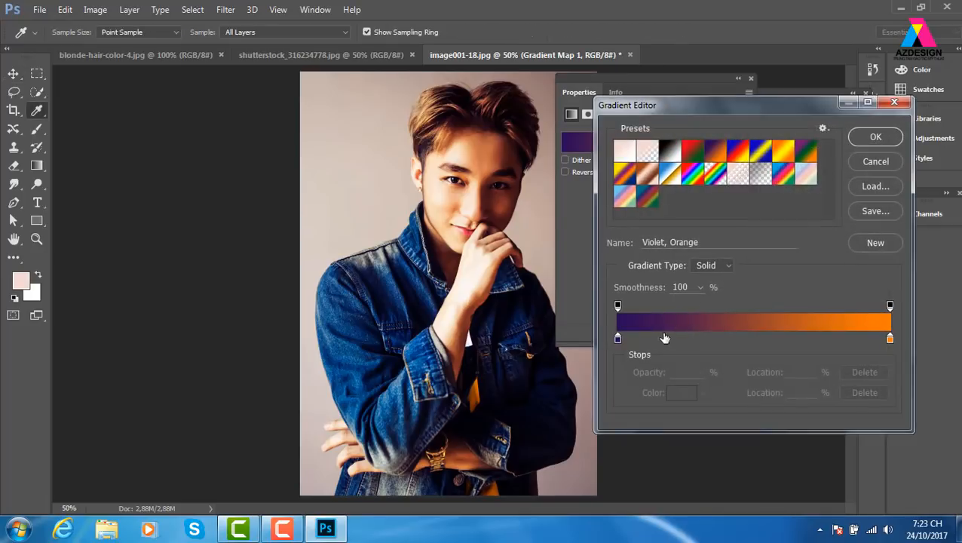
{"action": "left_click", "coordinate": [618, 340]}
{"action": "double_click", "coordinate": [617, 340]}
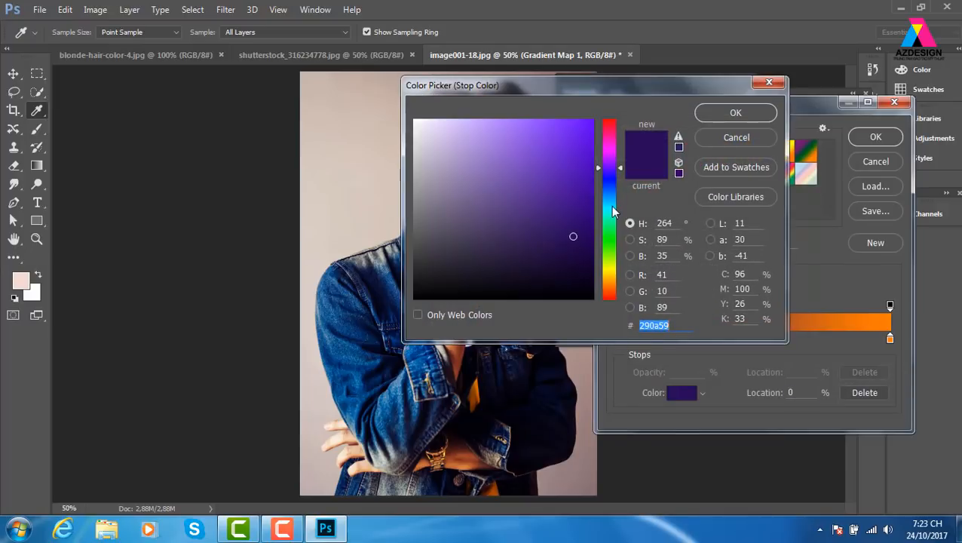
{"action": "type", "text": "00899d"}
{"action": "left_click", "coordinate": [751, 117]}
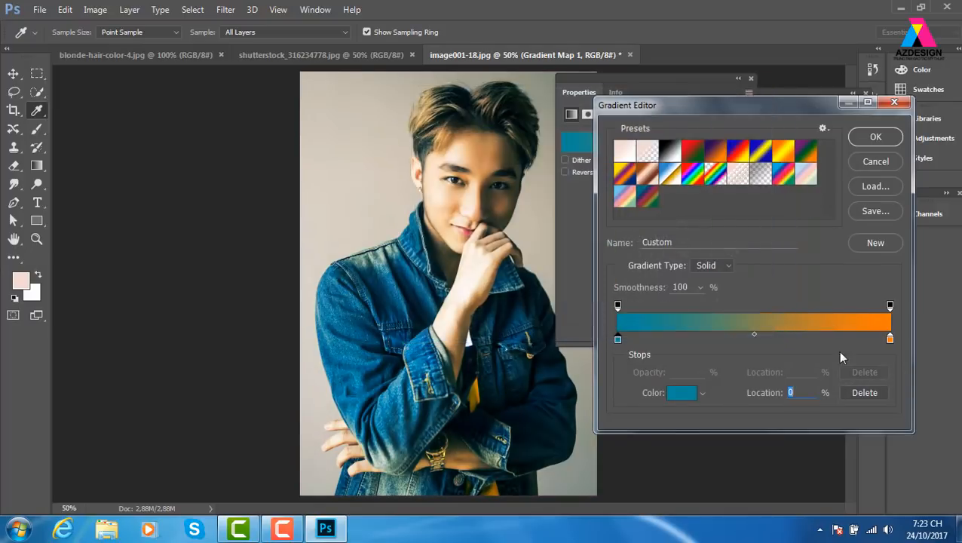
Step: Change the orange end stop of the gradient map to white ffffff at location 99%, and apply the custom gradient
{"action": "left_click", "coordinate": [889, 339]}
{"action": "left_click", "coordinate": [682, 392]}
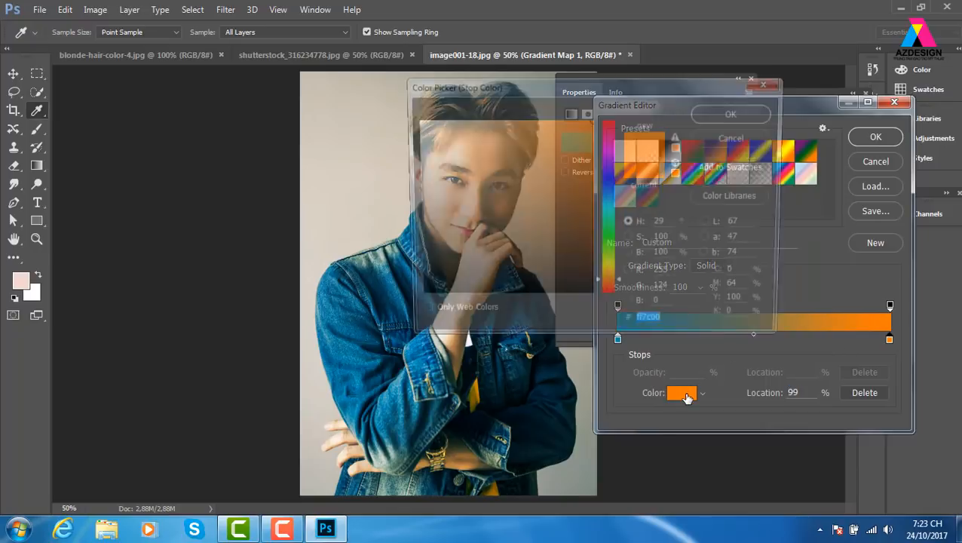
{"action": "left_click", "coordinate": [415, 120]}
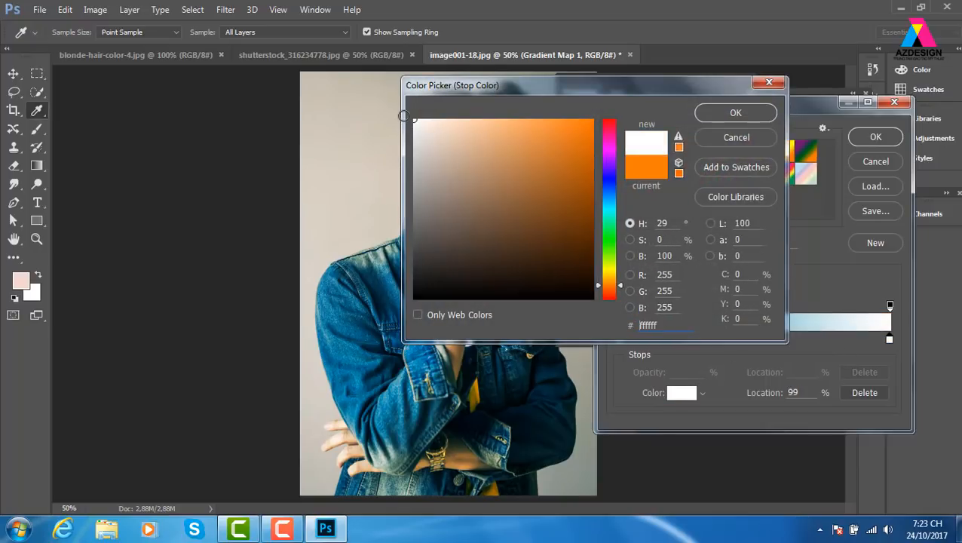
{"action": "left_click", "coordinate": [737, 114]}
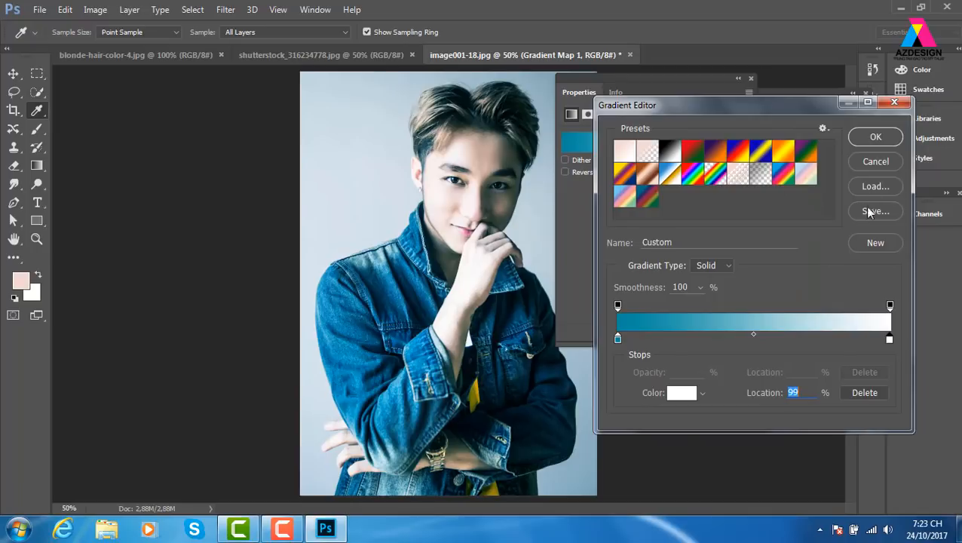
{"action": "left_click", "coordinate": [876, 137]}
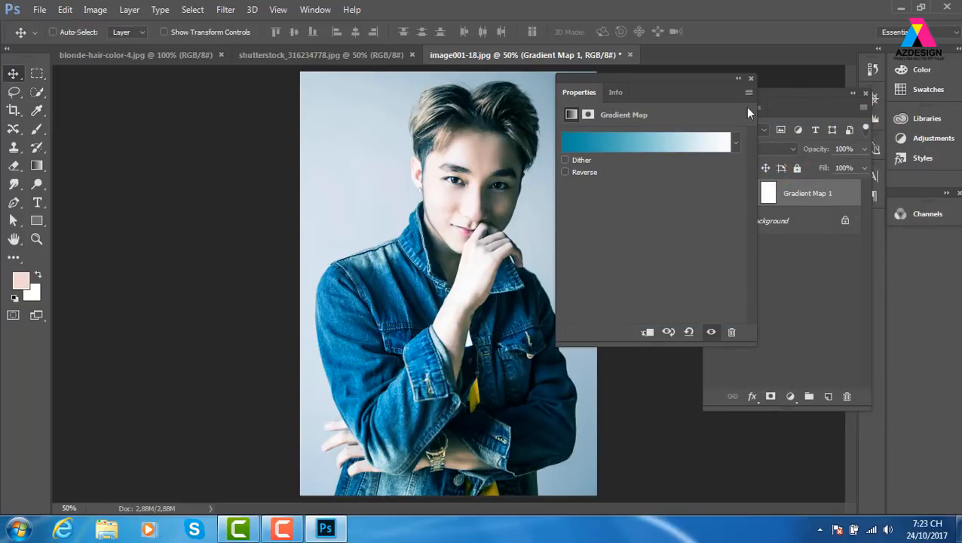
{"action": "left_click", "coordinate": [751, 79]}
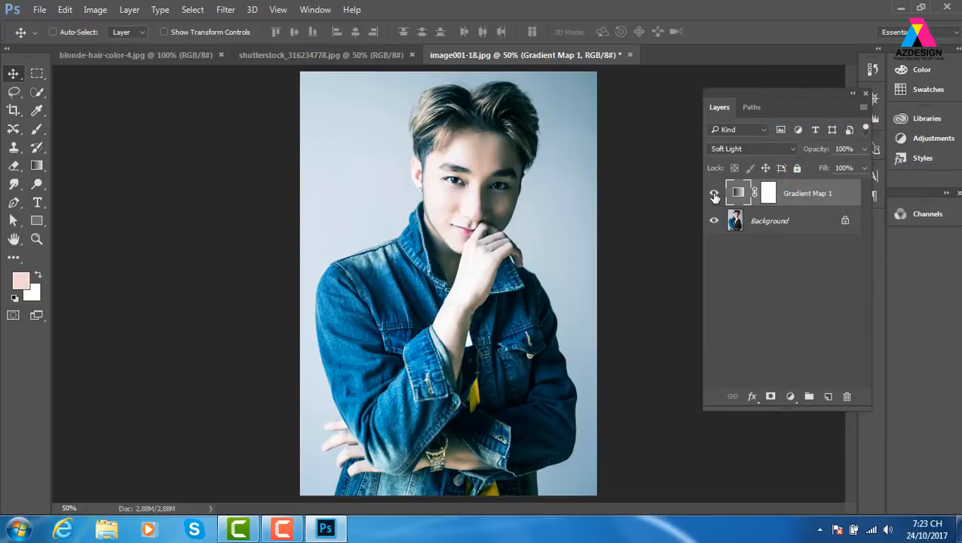
Step: Compare the photo with and without the teal-to-white gradient map by toggling the layer's visibility
{"action": "left_click", "coordinate": [713, 195]}
{"action": "left_click", "coordinate": [714, 195]}
{"action": "left_click", "coordinate": [714, 195]}
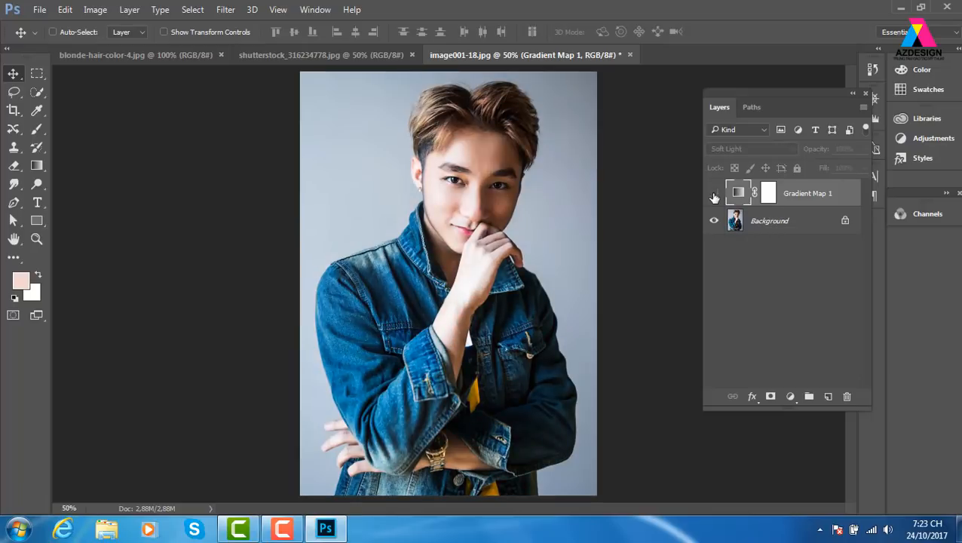
{"action": "left_click", "coordinate": [714, 194]}
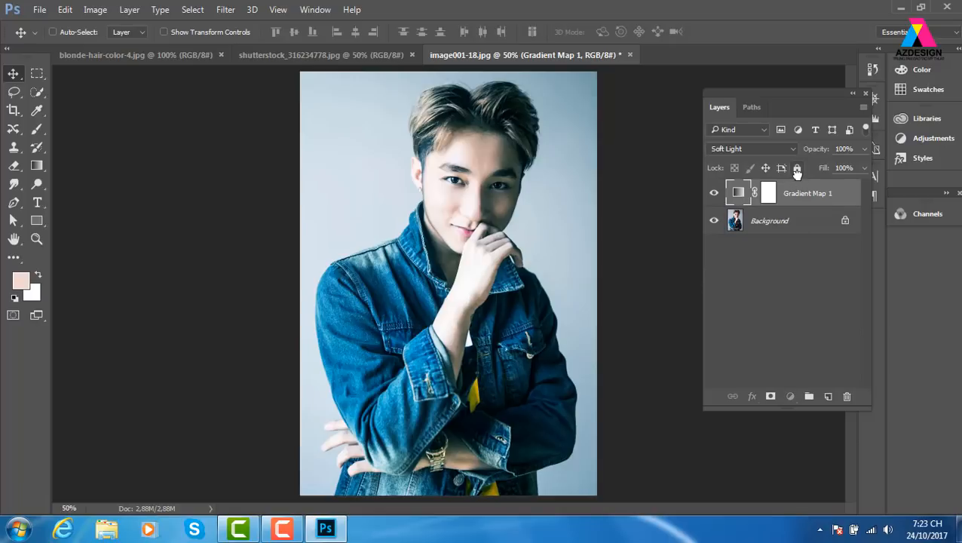
Step: Hide the Gradient Map layer and fill a new layer with a radial Violet, Orange gradient running diagonally from the photo's upper left
{"action": "left_click", "coordinate": [714, 193]}
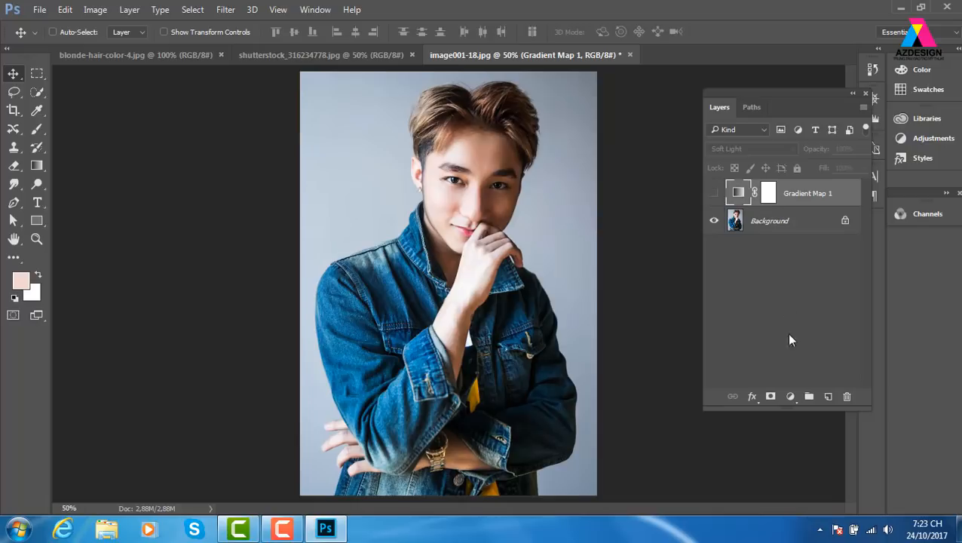
{"action": "left_click", "coordinate": [828, 396]}
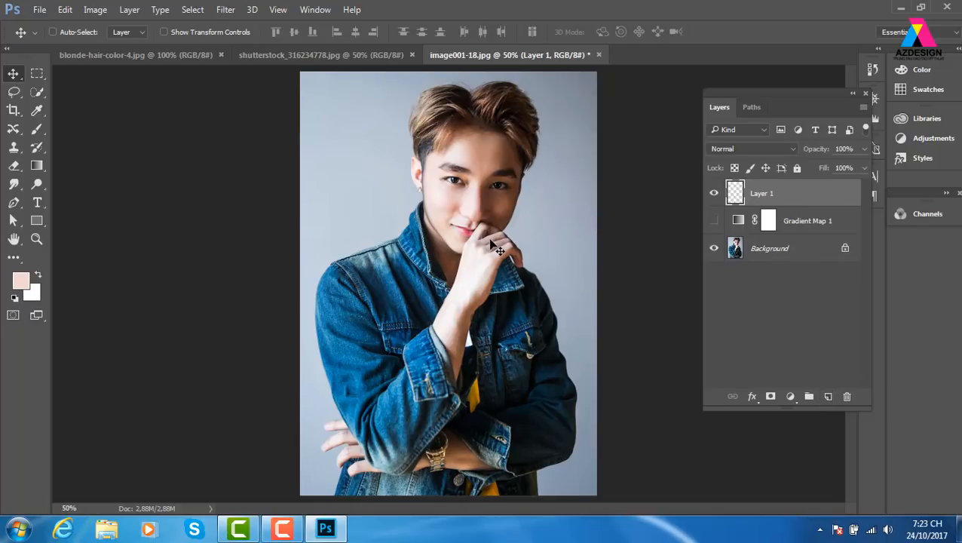
{"action": "key", "text": "g"}
{"action": "left_click", "coordinate": [76, 32]}
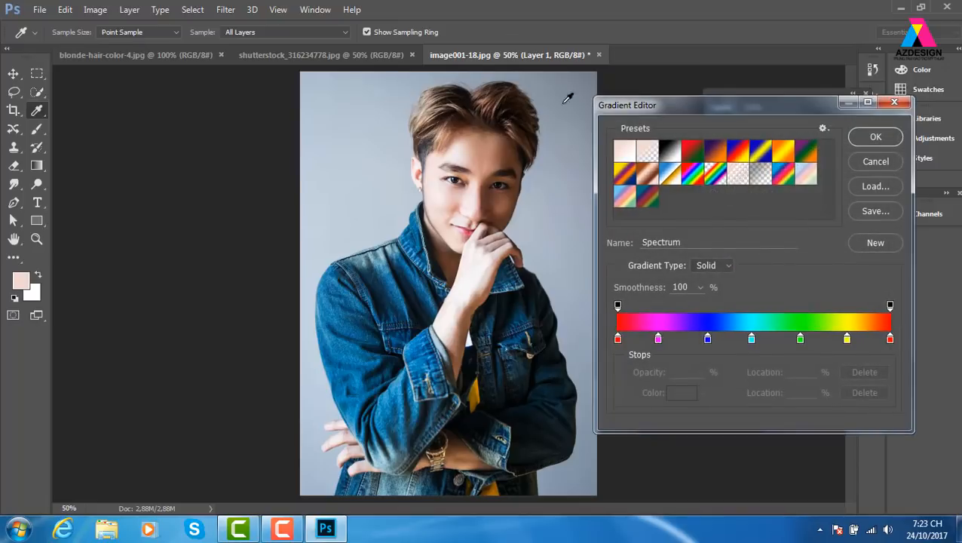
{"action": "left_click", "coordinate": [720, 157]}
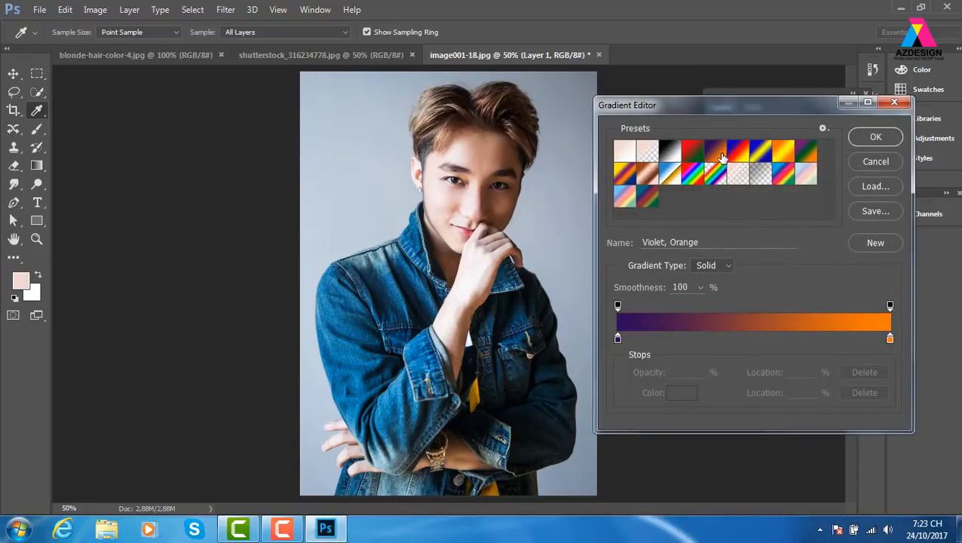
{"action": "left_click", "coordinate": [889, 139]}
{"action": "left_click_drag", "start_coordinate": [343, 120], "coordinate": [543, 413]}
Step: Set the gradient-filled layer's blend mode to Soft Light, and switch visibility from that layer to the Gradient Map layer
{"action": "left_click", "coordinate": [750, 148]}
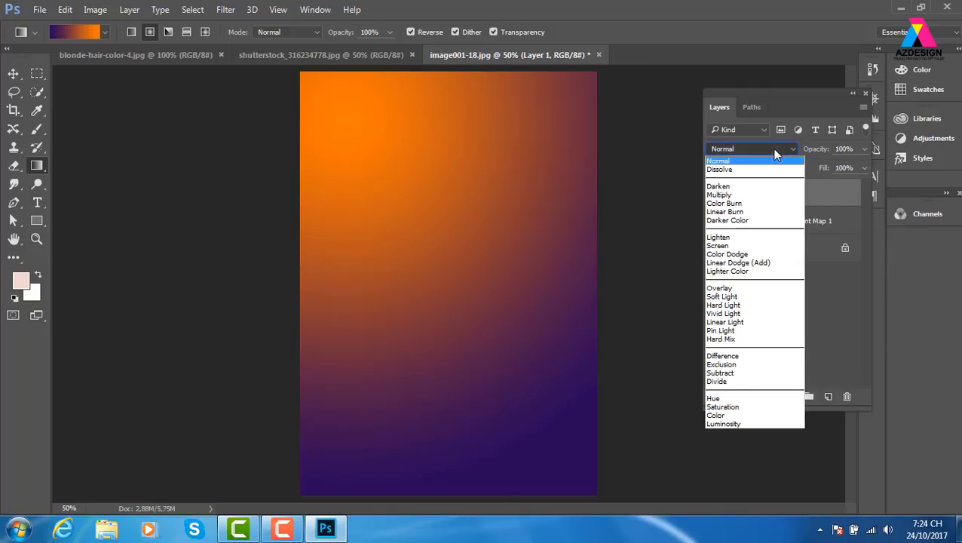
{"action": "left_click", "coordinate": [723, 296]}
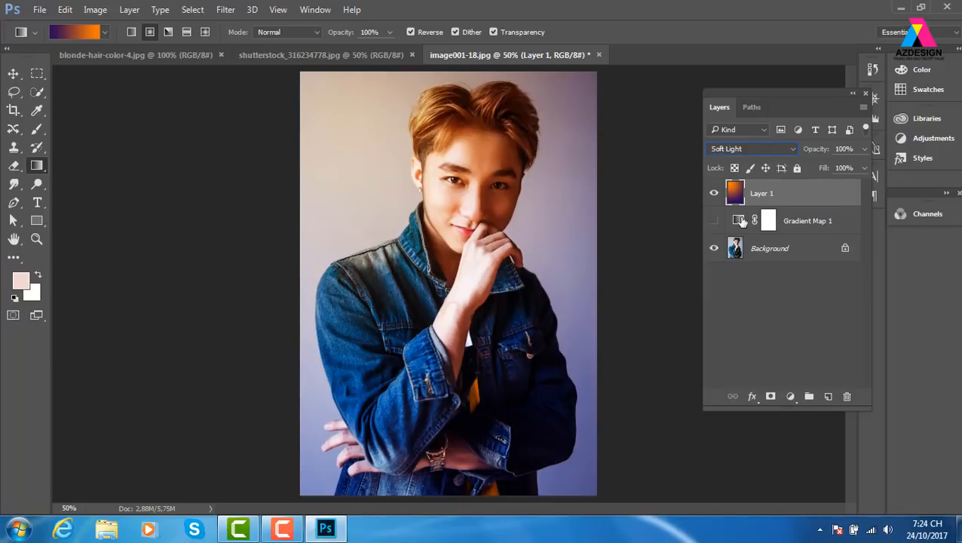
{"action": "left_click", "coordinate": [714, 193]}
{"action": "left_click", "coordinate": [713, 220]}
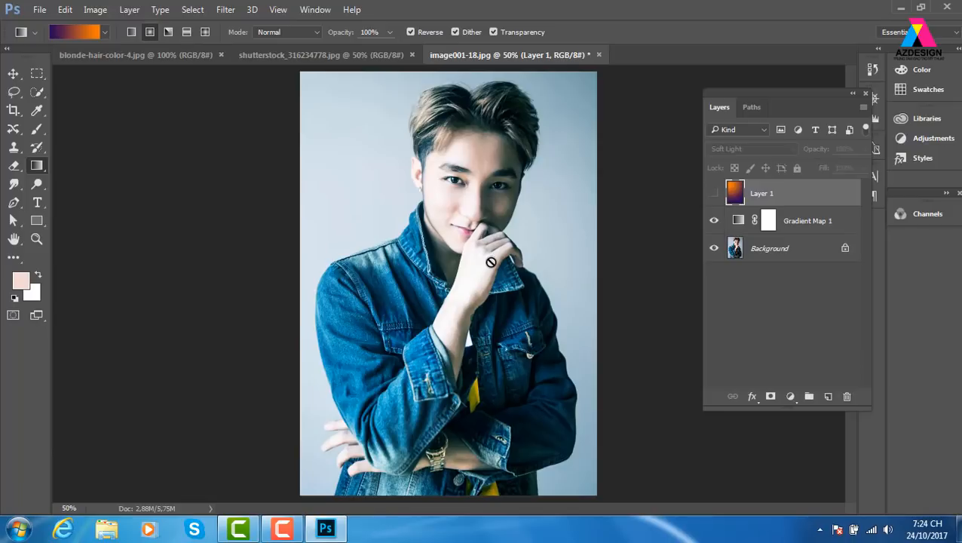
Step: Change the teal stop at the start of the gradient map to dark green
{"action": "double_click", "coordinate": [741, 223]}
{"action": "left_click", "coordinate": [589, 145]}
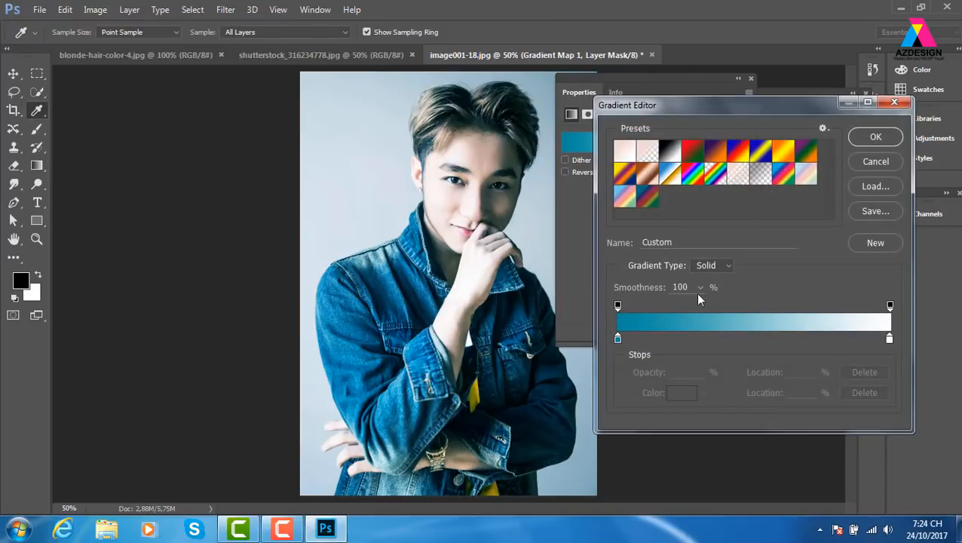
{"action": "double_click", "coordinate": [617, 339]}
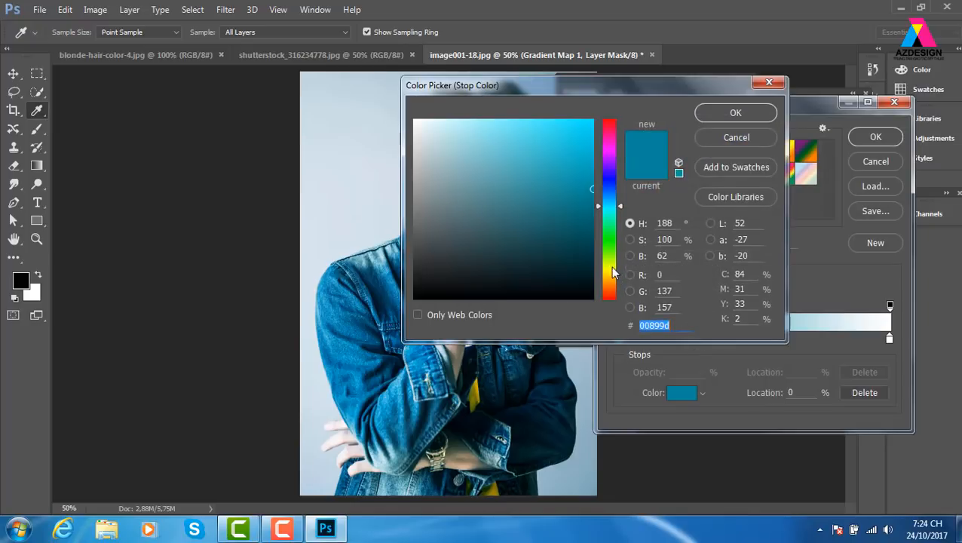
{"action": "left_click_drag", "start_coordinate": [610, 253], "coordinate": [590, 212]}
{"action": "left_click", "coordinate": [735, 112]}
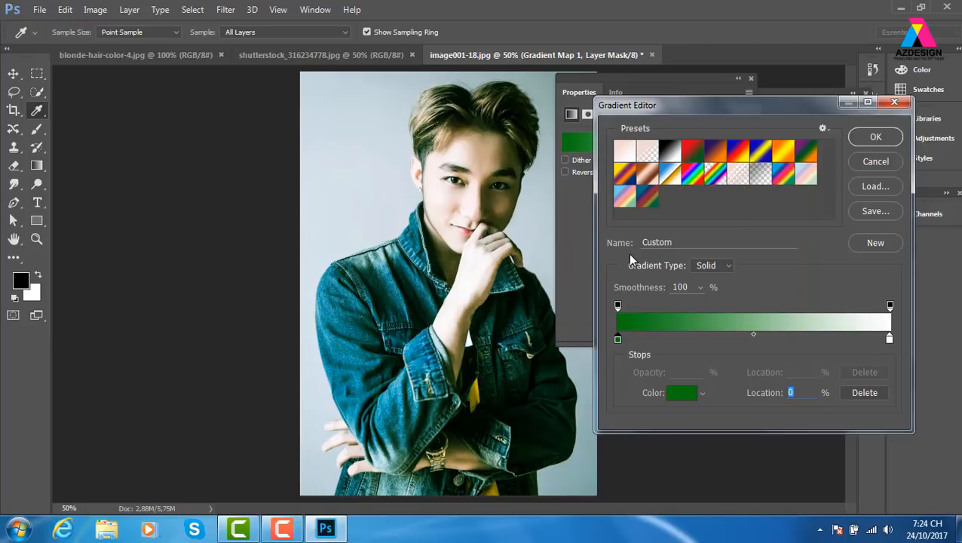
Step: Try red and blue for the gradient map's white end stop, settle on pink ca4ab9, and apply the gradient
{"action": "double_click", "coordinate": [889, 339]}
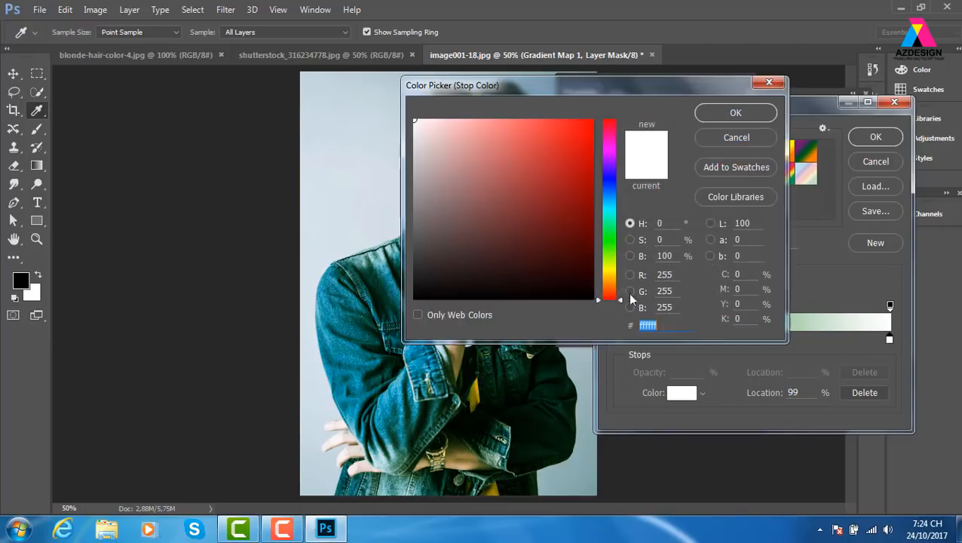
{"action": "left_click_drag", "start_coordinate": [581, 192], "coordinate": [591, 149]}
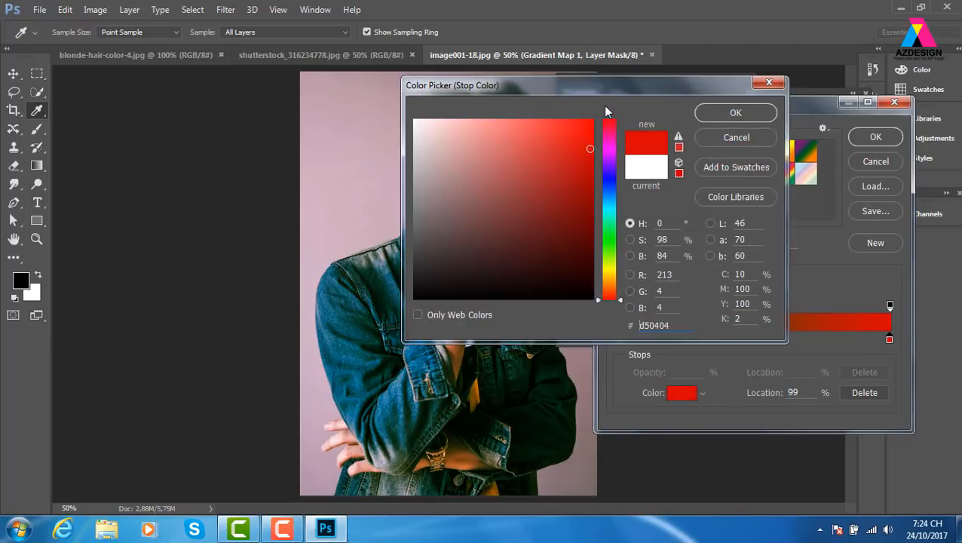
{"action": "left_click_drag", "start_coordinate": [605, 88], "coordinate": [787, 81]}
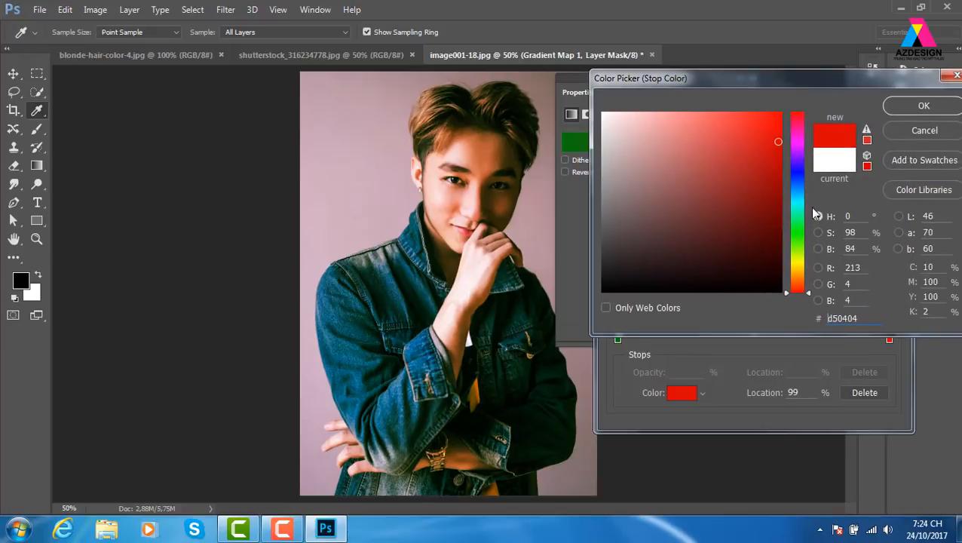
{"action": "left_click", "coordinate": [797, 198]}
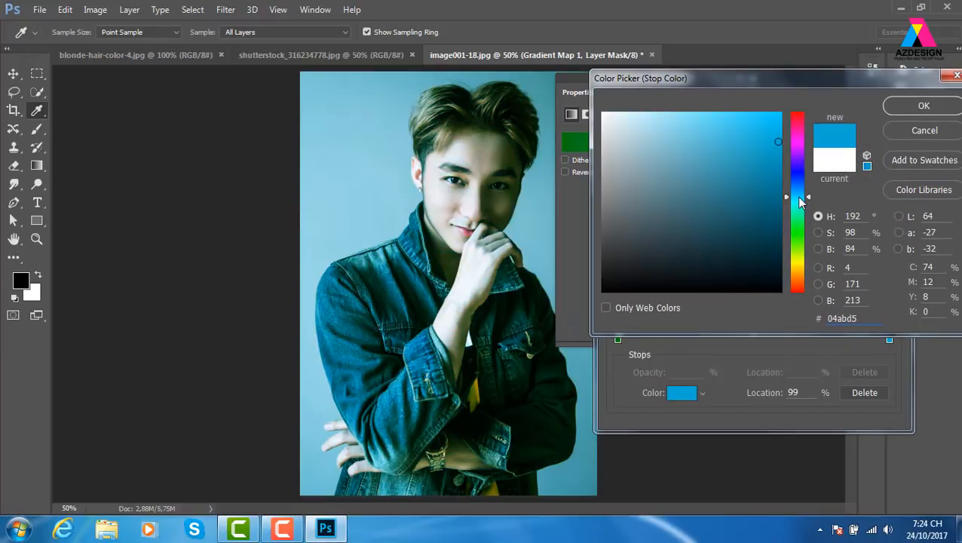
{"action": "left_click", "coordinate": [796, 141]}
{"action": "mouse_move", "coordinate": [763, 124]}
{"action": "left_mouse_down"}
{"action": "mouse_move", "coordinate": [722, 133]}
{"action": "mouse_move", "coordinate": [716, 150]}
{"action": "left_mouse_up"}
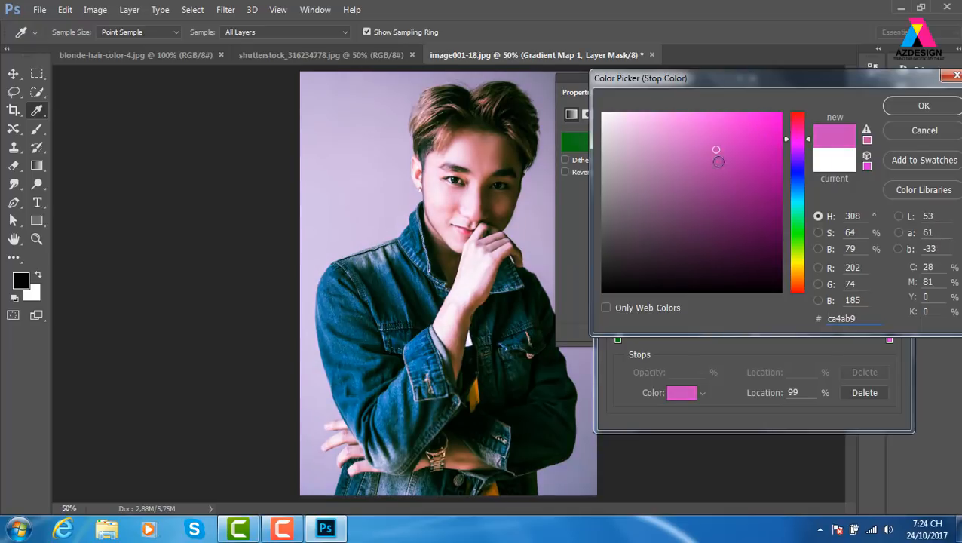
{"action": "left_click", "coordinate": [923, 105]}
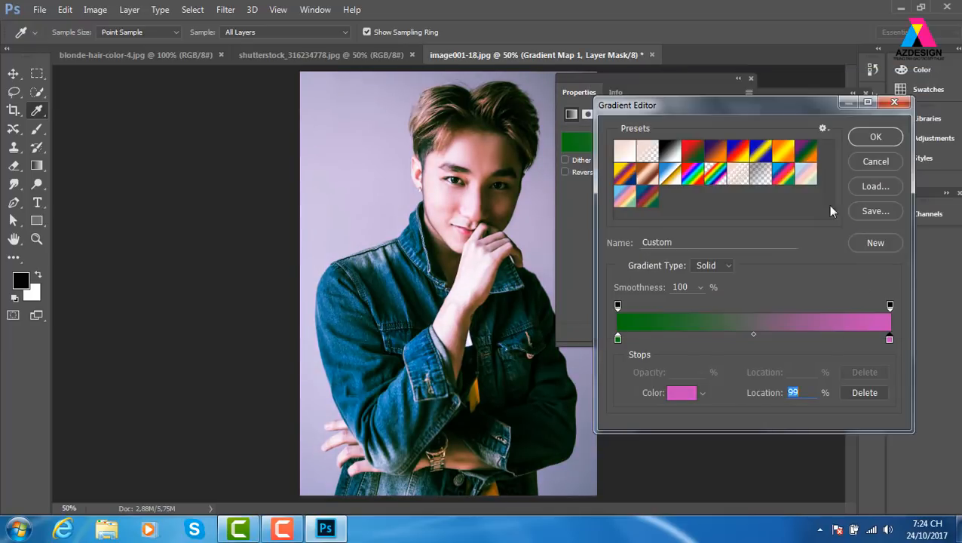
{"action": "left_click", "coordinate": [875, 136]}
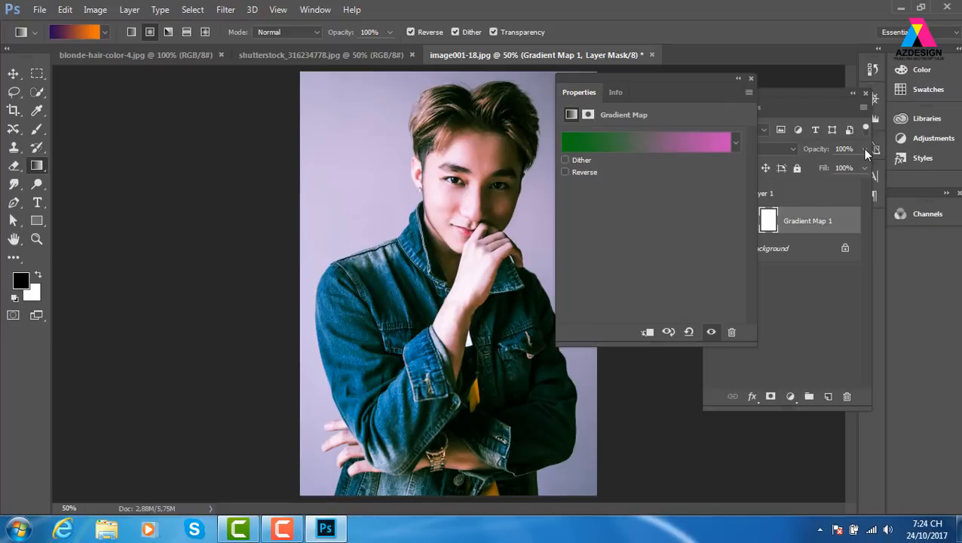
Step: Close the gradient map properties and all three portrait photos, discarding the changes to image001-18.jpg
{"action": "left_click", "coordinate": [750, 78]}
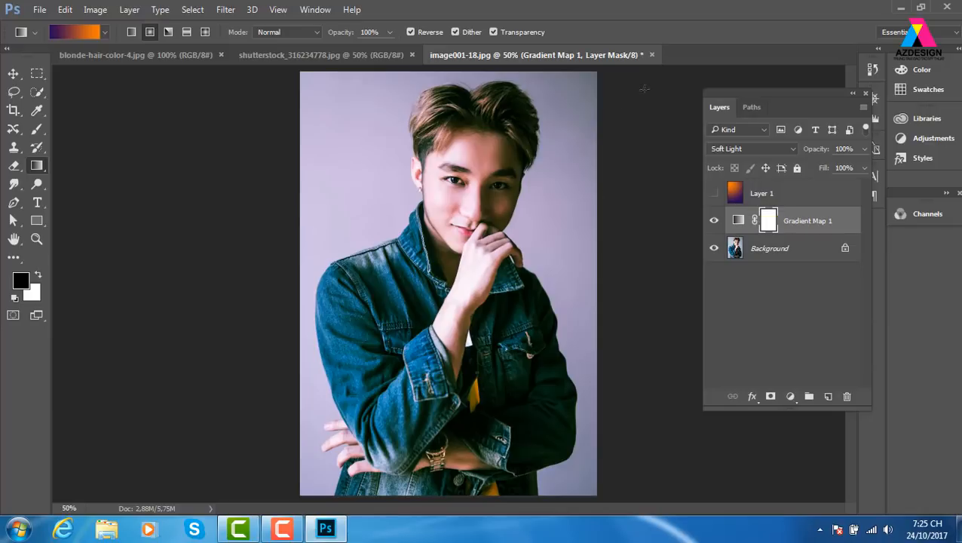
{"action": "left_click", "coordinate": [651, 55]}
{"action": "left_click", "coordinate": [484, 209]}
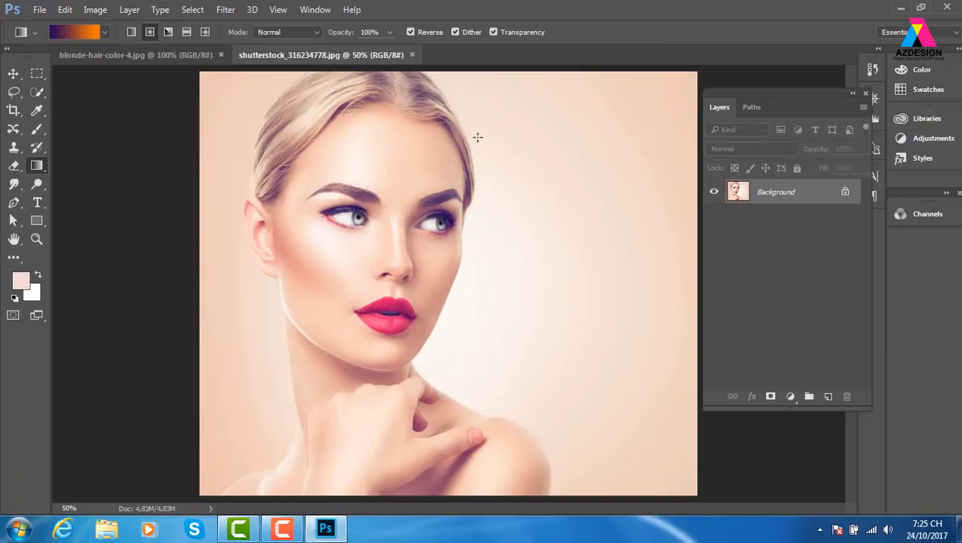
{"action": "left_click", "coordinate": [411, 55]}
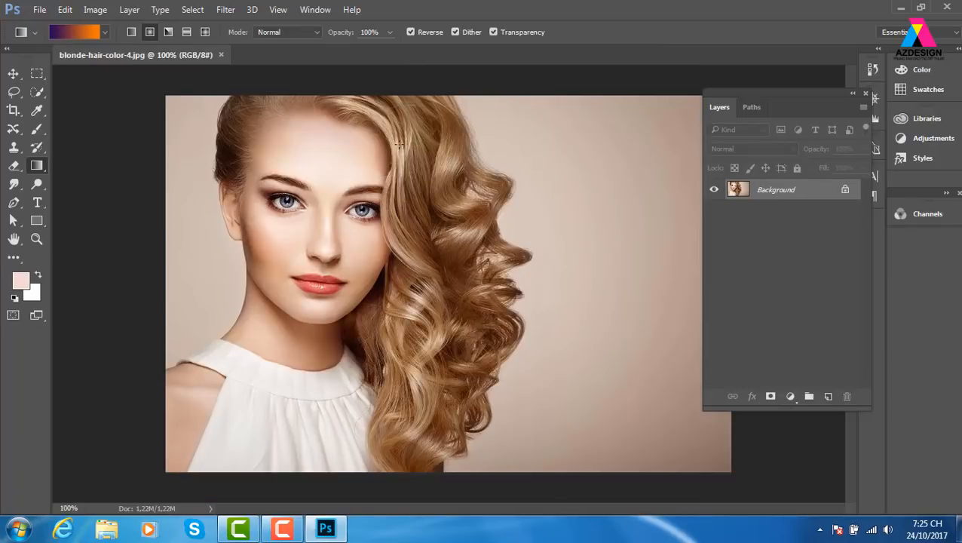
{"action": "left_click", "coordinate": [220, 55]}
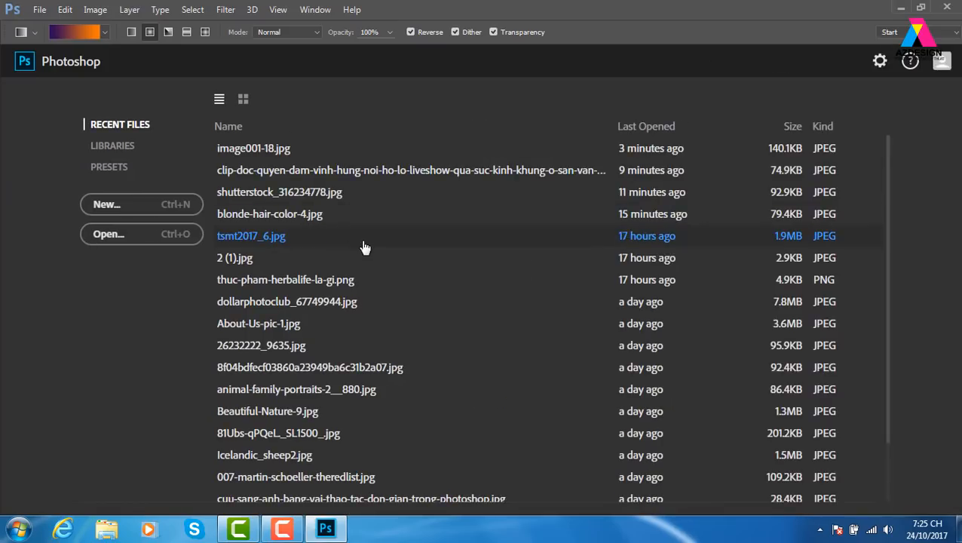
Step: Open the RGB colour-circle image from the deckstop folder on Local Disk (D:)
{"action": "left_click", "coordinate": [185, 238]}
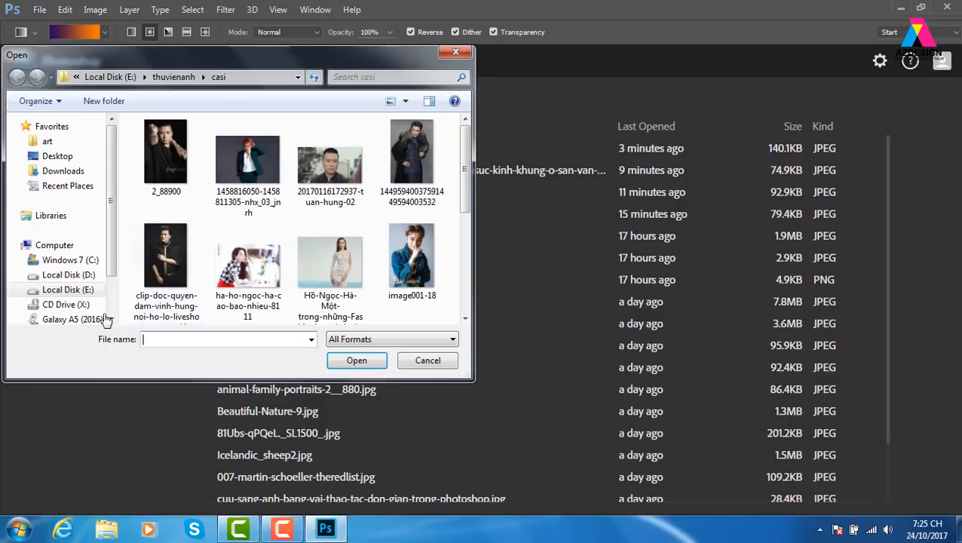
{"action": "left_click", "coordinate": [84, 276]}
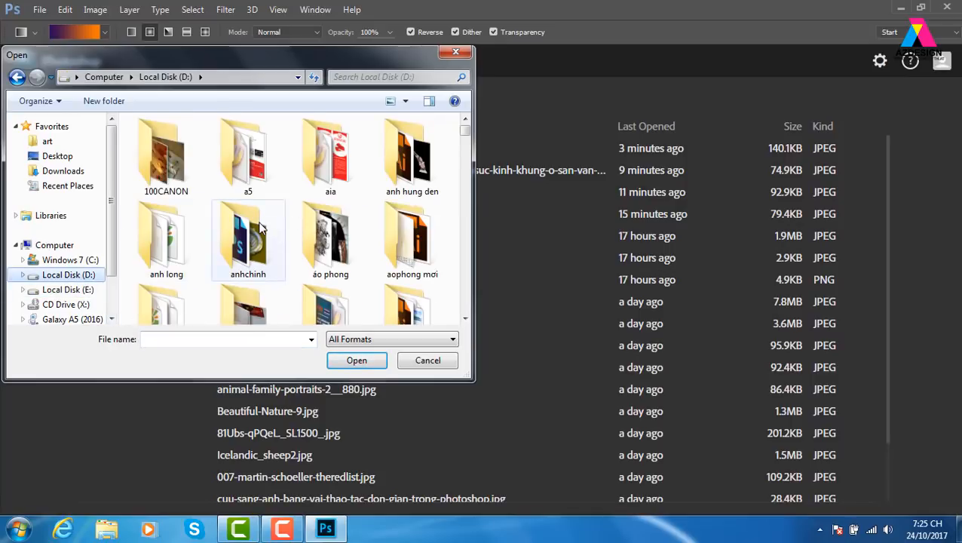
{"action": "key", "text": "d"}
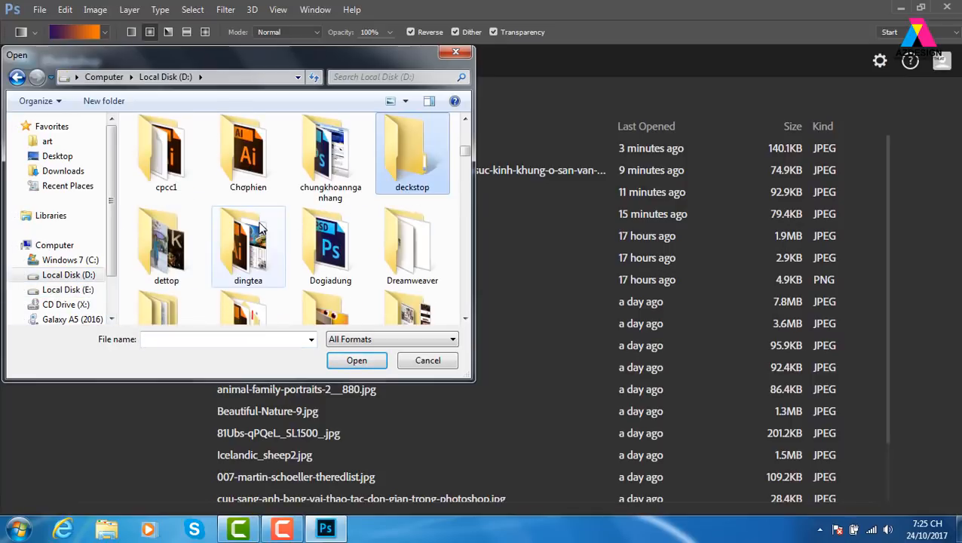
{"action": "double_click", "coordinate": [436, 165]}
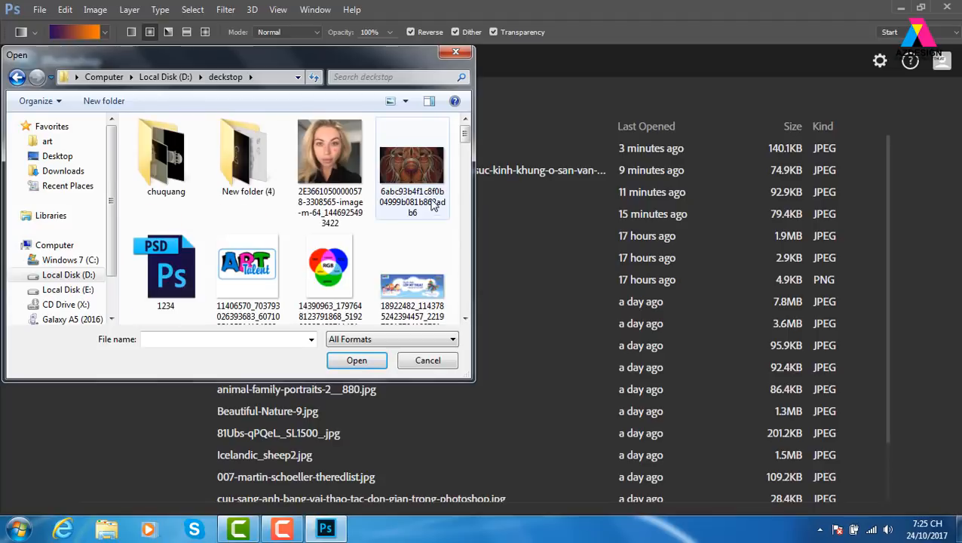
{"action": "left_click", "coordinate": [329, 271]}
{"action": "left_click", "coordinate": [356, 361]}
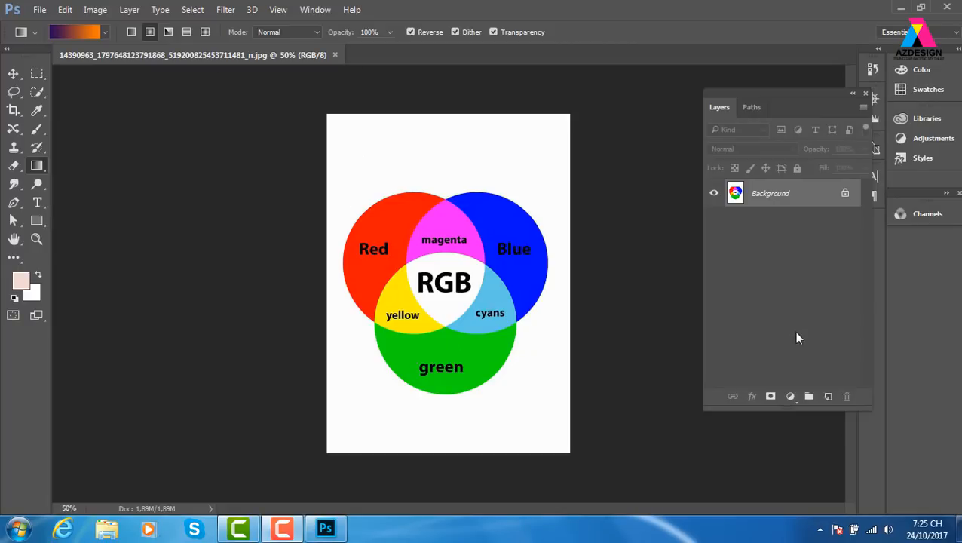
Step: Start a Selective Color adjustment on the RGB diagram, place its dialog beside the image, and review the available colour ranges
{"action": "left_click", "coordinate": [95, 9]}
{"action": "mouse_move", "coordinate": [108, 46]}
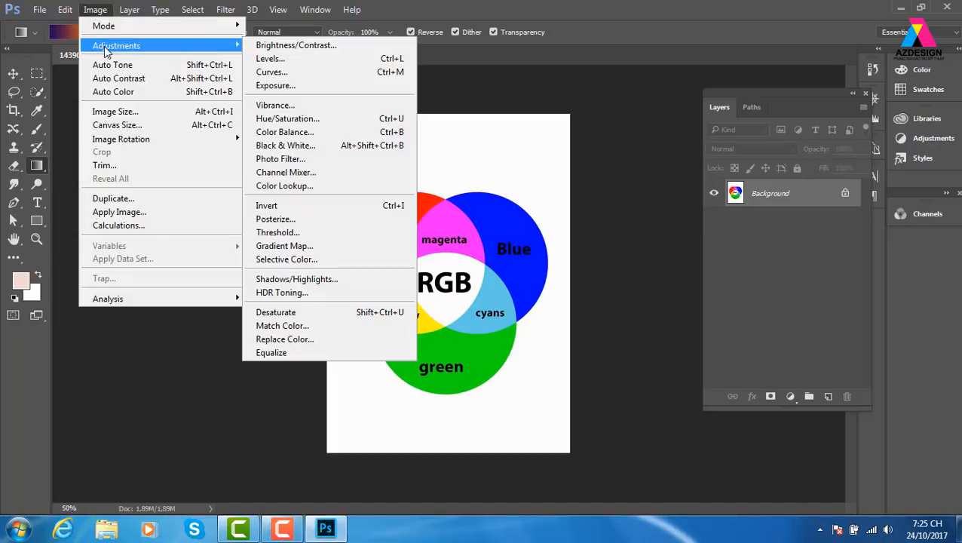
{"action": "left_click", "coordinate": [375, 260]}
{"action": "left_click_drag", "start_coordinate": [639, 79], "coordinate": [736, 117]}
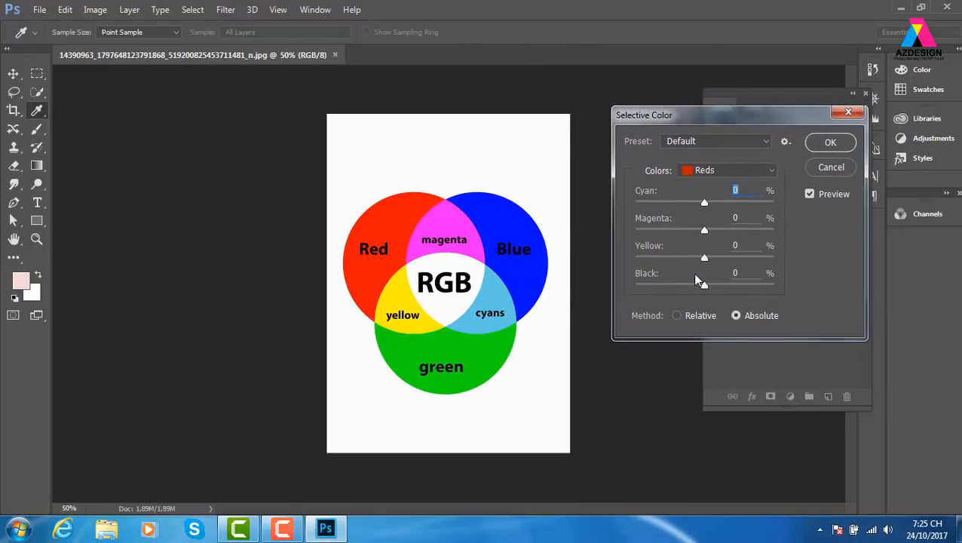
{"action": "left_click", "coordinate": [713, 172]}
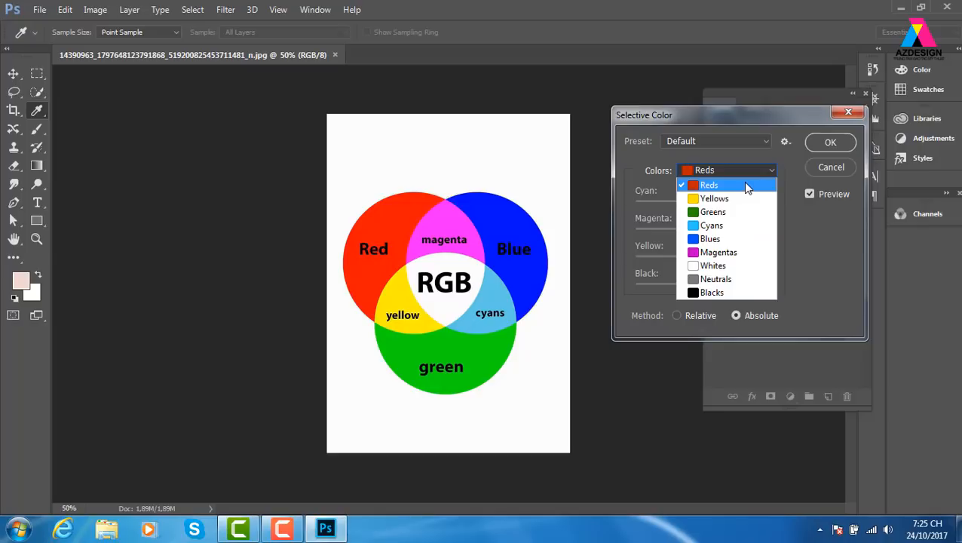
{"action": "left_click", "coordinate": [823, 263]}
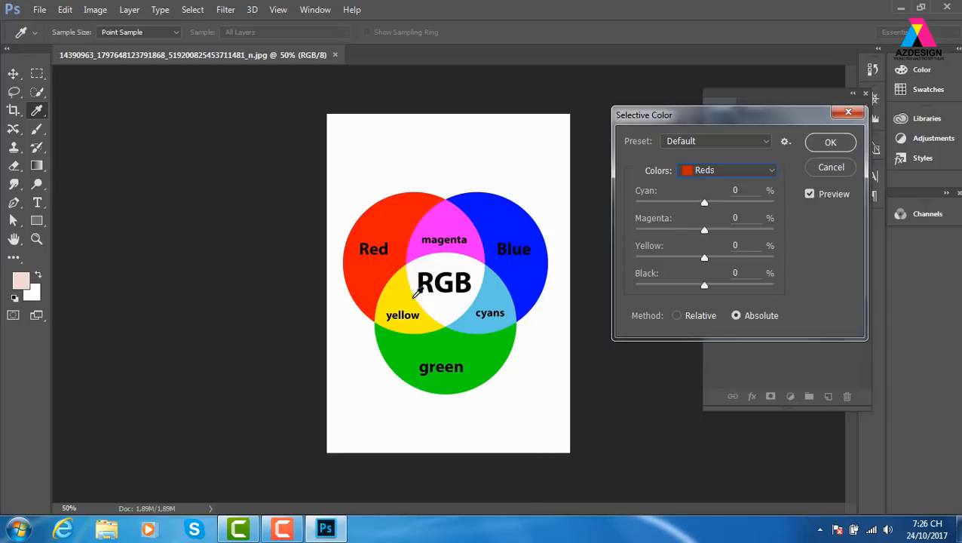
Step: Try Magenta at -100 and -29 on the Reds, reset, try Yellow at -100, and reset the adjustment again
{"action": "left_click", "coordinate": [706, 234]}
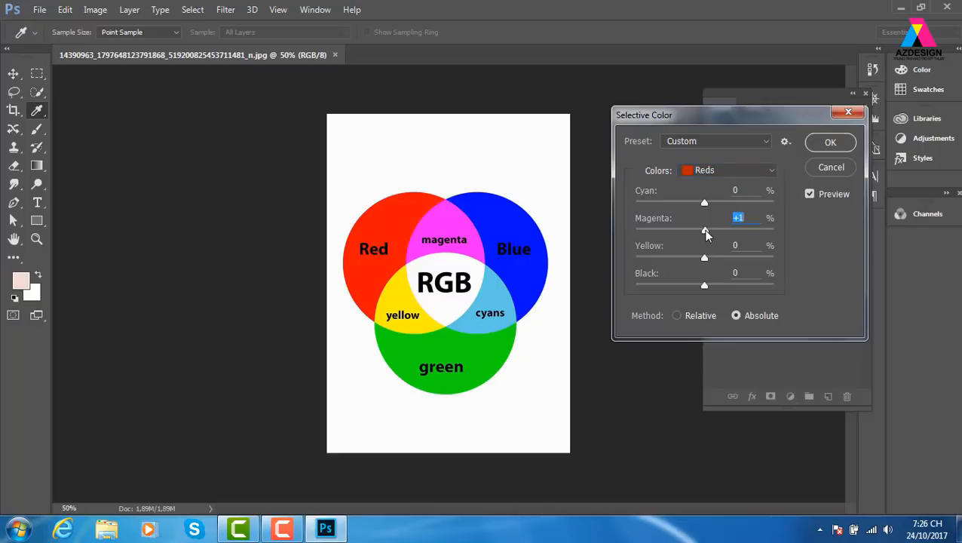
{"action": "left_click_drag", "start_coordinate": [705, 234], "coordinate": [628, 234]}
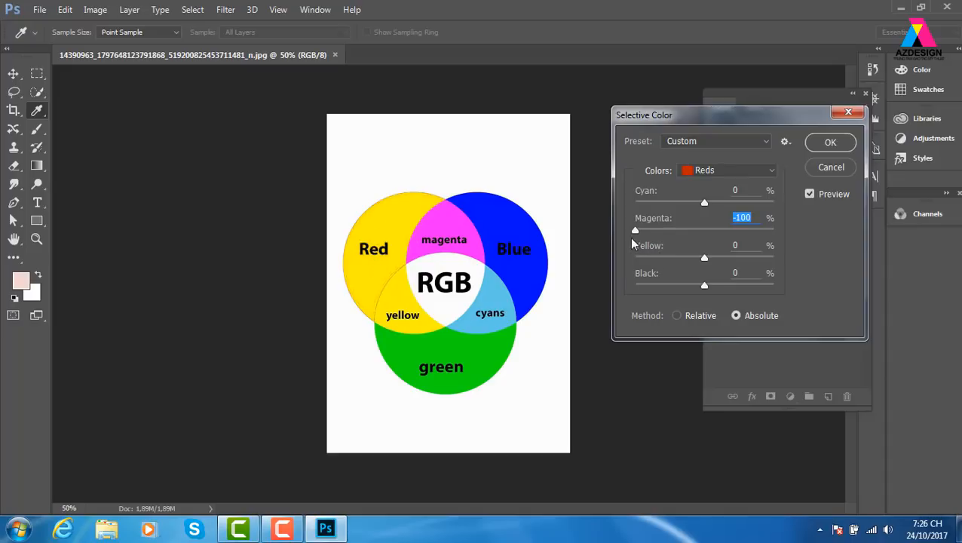
{"action": "left_click_drag", "start_coordinate": [635, 230], "coordinate": [683, 229]}
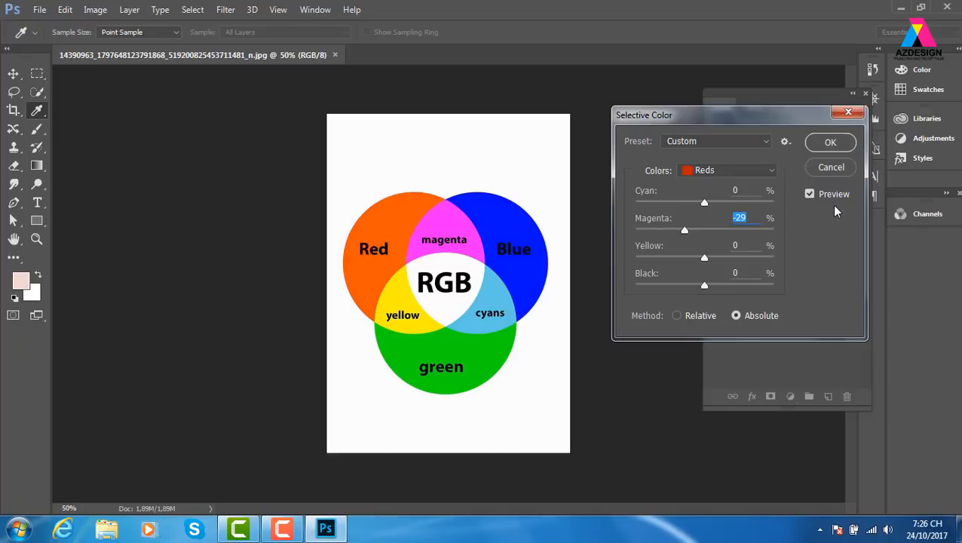
{"action": "left_click", "coordinate": [832, 167], "text": "alt"}
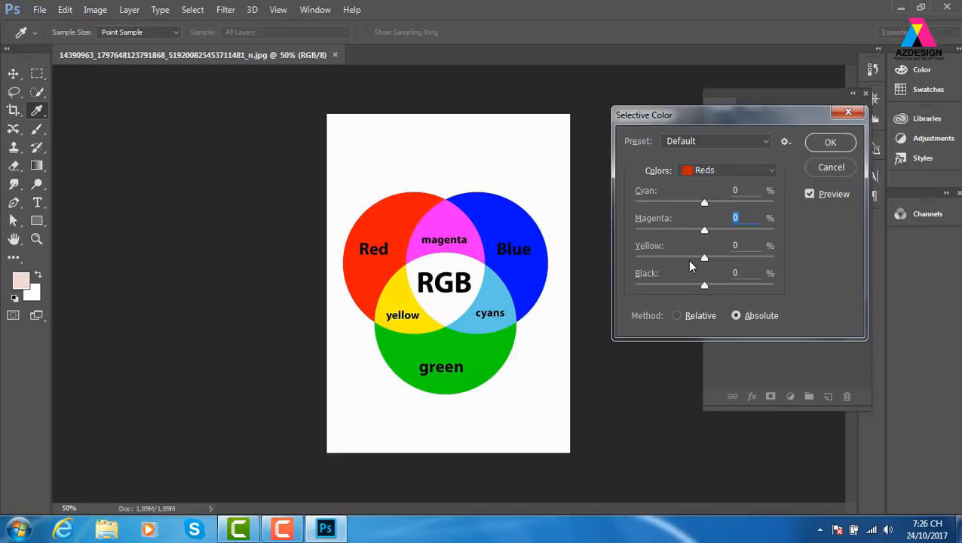
{"action": "left_click_drag", "start_coordinate": [703, 258], "coordinate": [612, 260]}
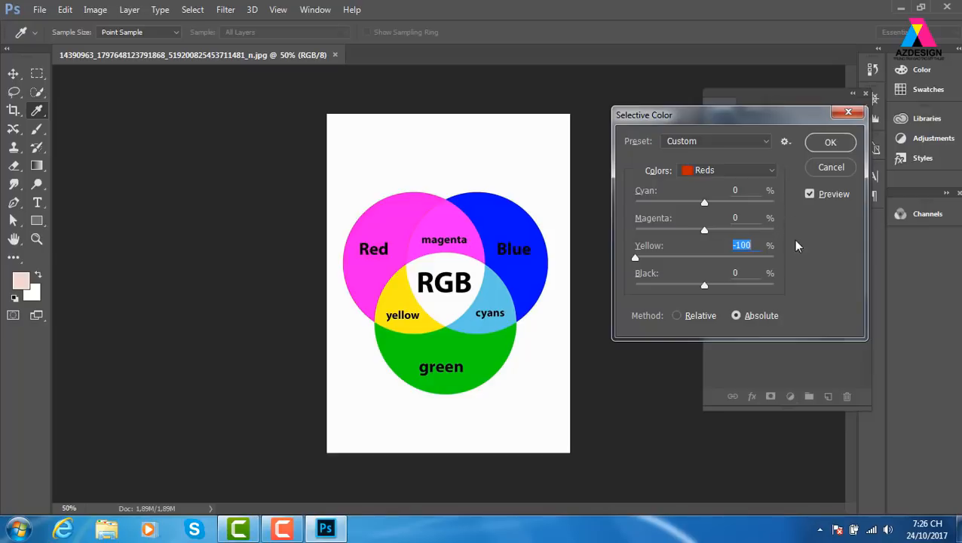
{"action": "left_click", "coordinate": [832, 169], "text": "alt"}
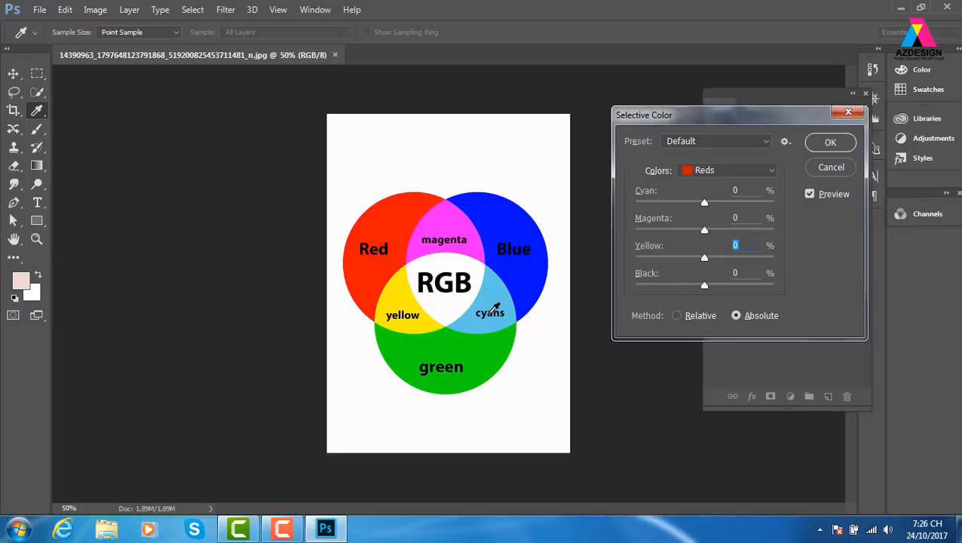
Step: Try Magenta at -34 on the Blues, and reset the Selective Color adjustment
{"action": "left_click", "coordinate": [717, 170]}
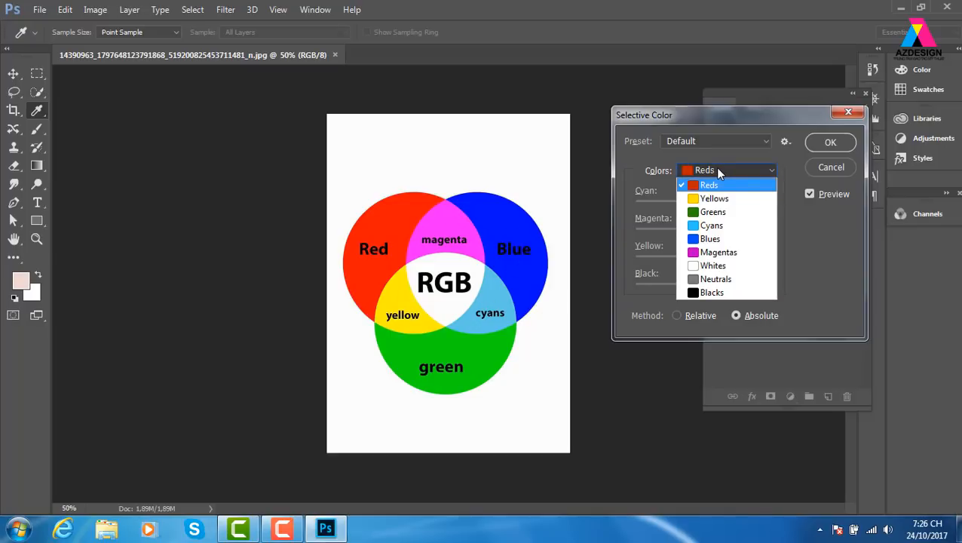
{"action": "left_click", "coordinate": [729, 242]}
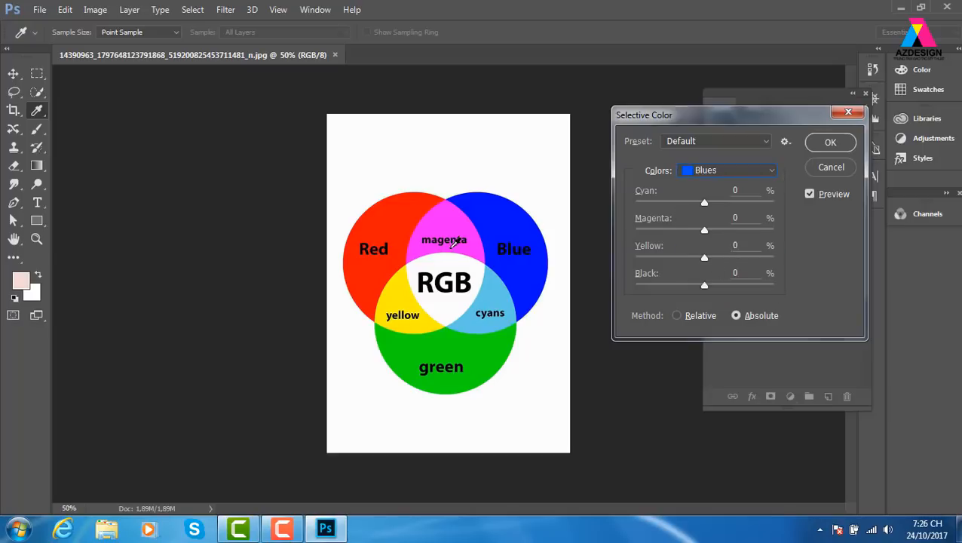
{"action": "left_click_drag", "start_coordinate": [704, 230], "coordinate": [681, 230]}
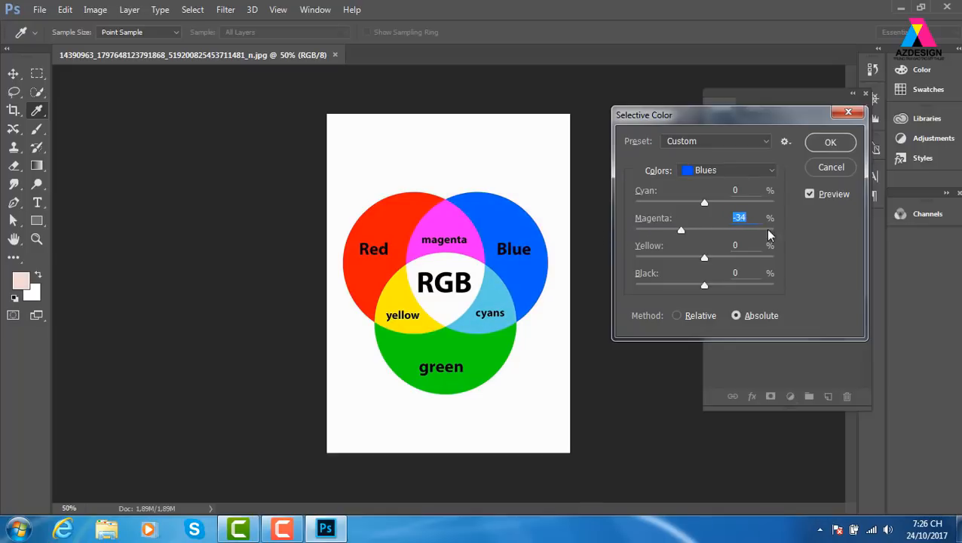
{"action": "key", "text": "alt"}
{"action": "left_click", "coordinate": [832, 169]}
Step: Try Cyan at -100 on the Blues, and reset the Selective Color adjustment
{"action": "left_click", "coordinate": [730, 170]}
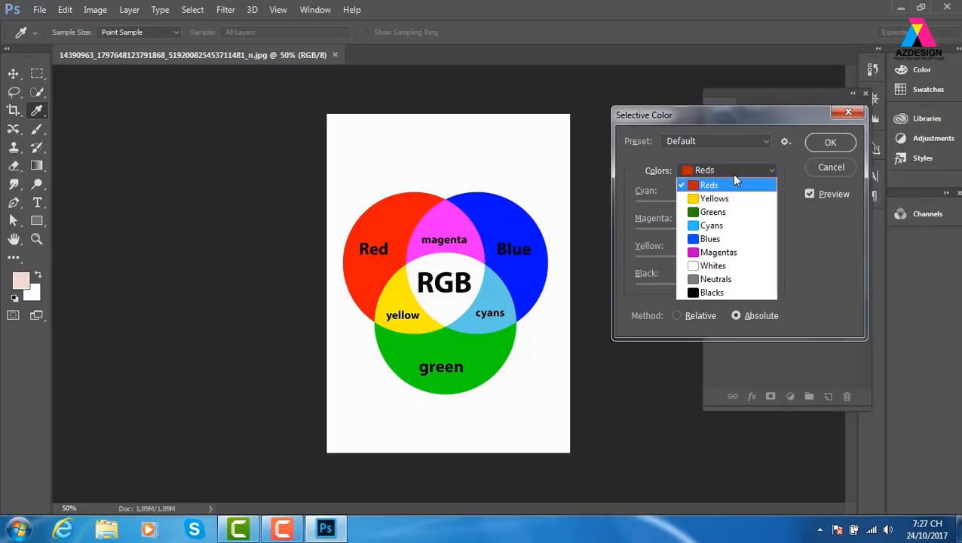
{"action": "left_click", "coordinate": [708, 233]}
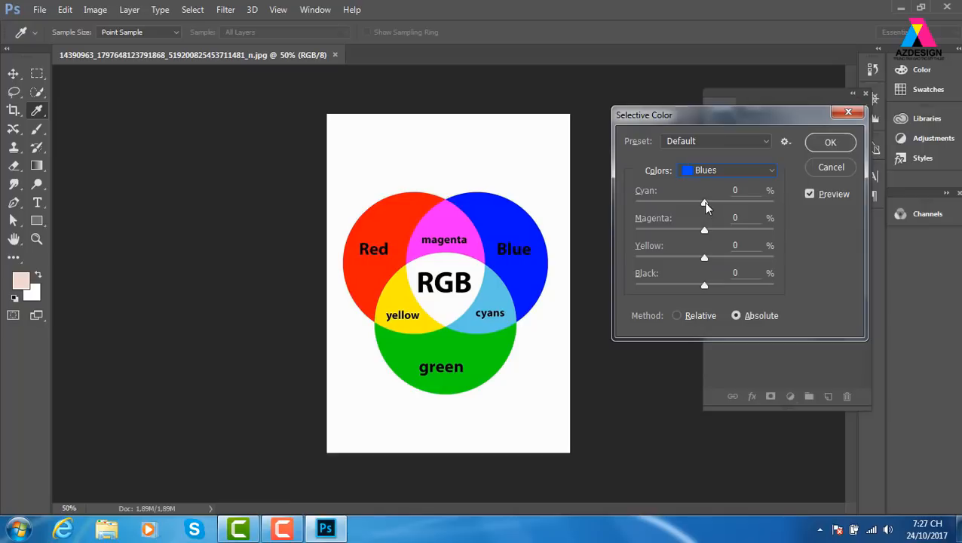
{"action": "left_click_drag", "start_coordinate": [704, 204], "coordinate": [614, 205]}
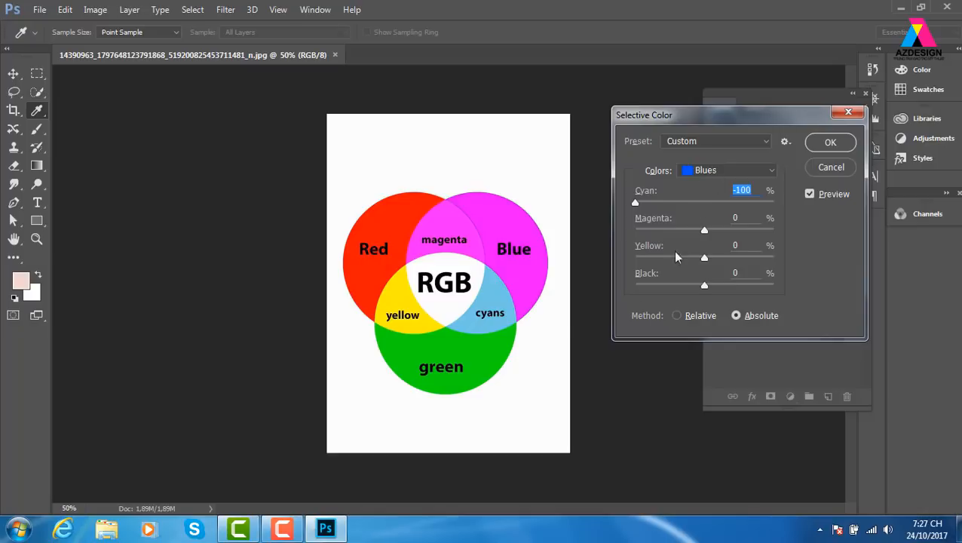
{"action": "left_click", "coordinate": [831, 168], "text": "alt"}
Step: Try Cyan at +2 and Yellow at -100 on the Greens, and reset the Selective Color adjustment
{"action": "left_click", "coordinate": [725, 171]}
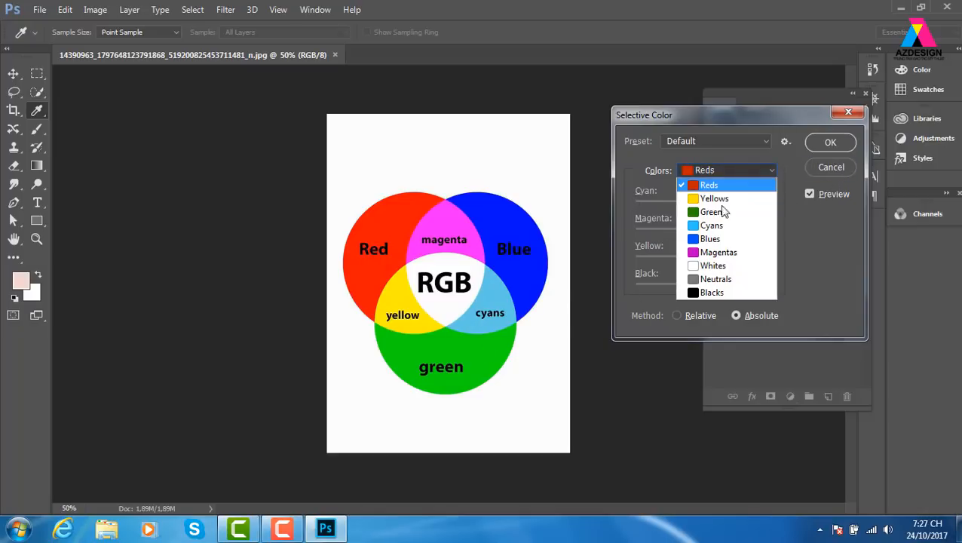
{"action": "left_click", "coordinate": [712, 212]}
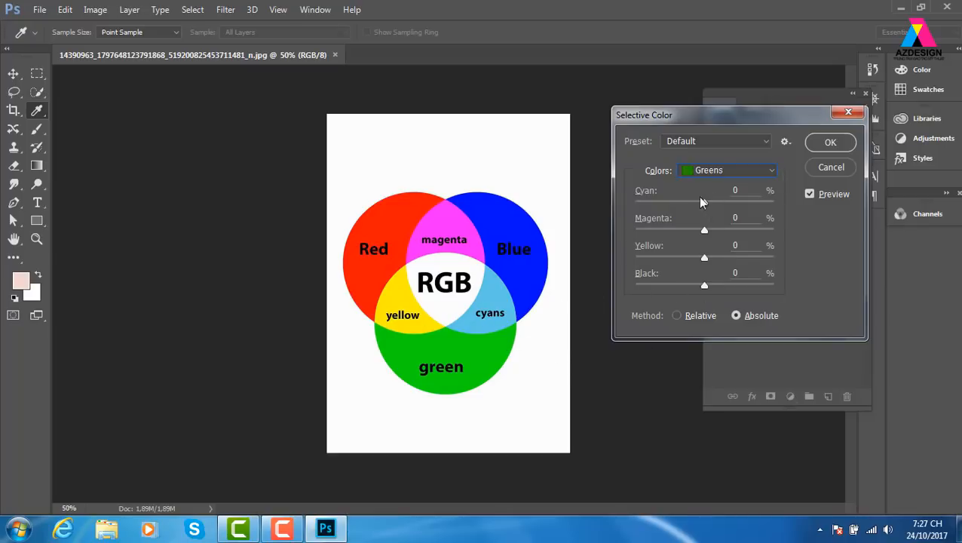
{"action": "mouse_move", "coordinate": [702, 201]}
{"action": "left_mouse_down"}
{"action": "mouse_move", "coordinate": [614, 212]}
{"action": "mouse_move", "coordinate": [706, 209]}
{"action": "left_mouse_up"}
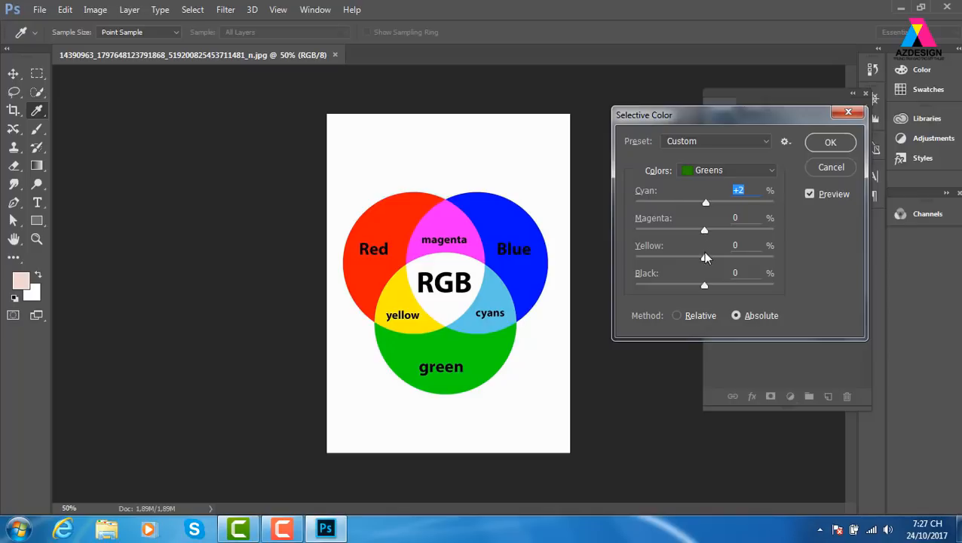
{"action": "key", "text": "alt"}
{"action": "left_click_drag", "start_coordinate": [705, 260], "coordinate": [634, 260]}
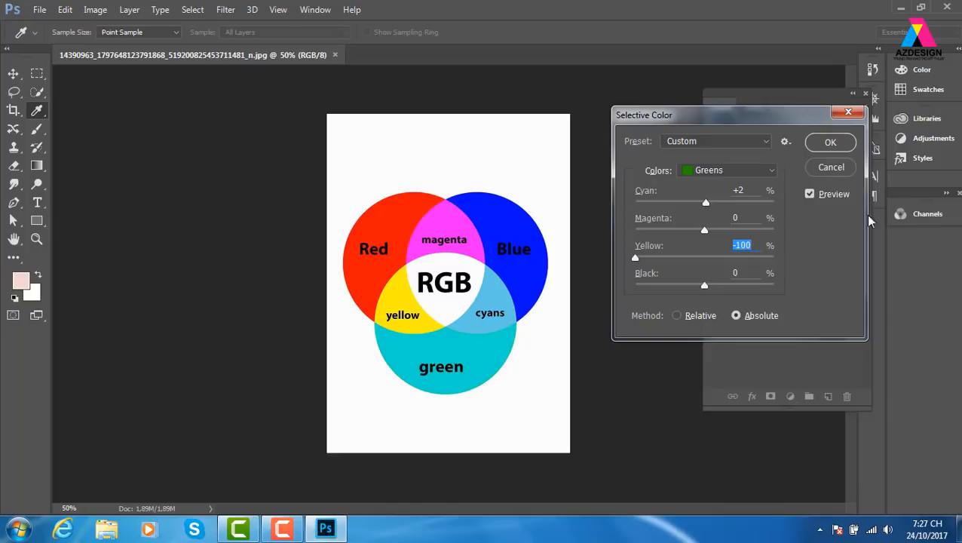
{"action": "left_click", "coordinate": [837, 170], "text": "alt"}
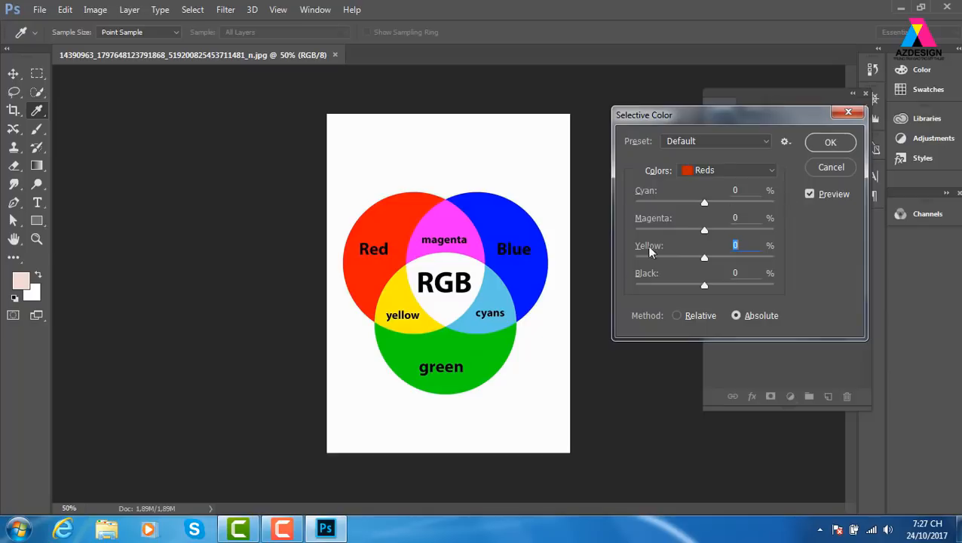
{"action": "left_click", "coordinate": [282, 528]}
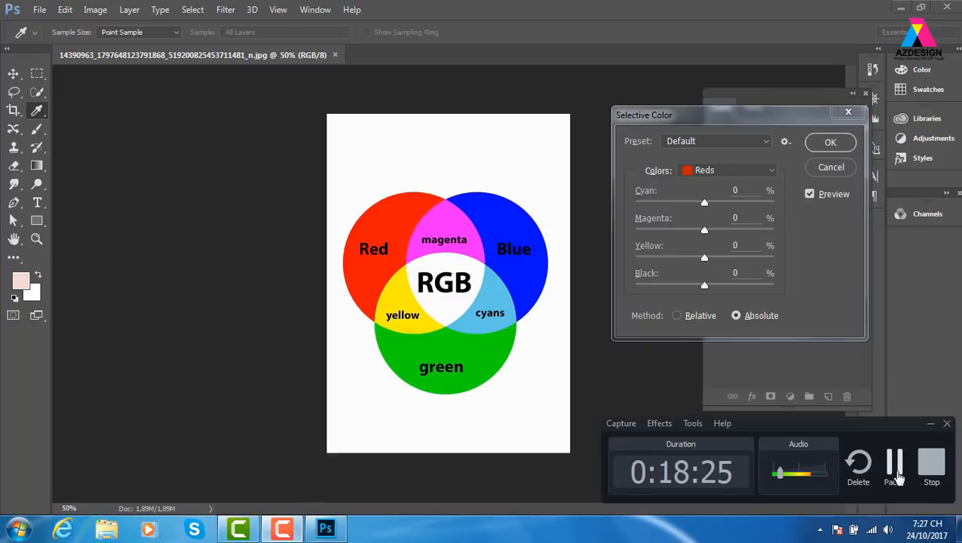
{"action": "left_click", "coordinate": [630, 309]}
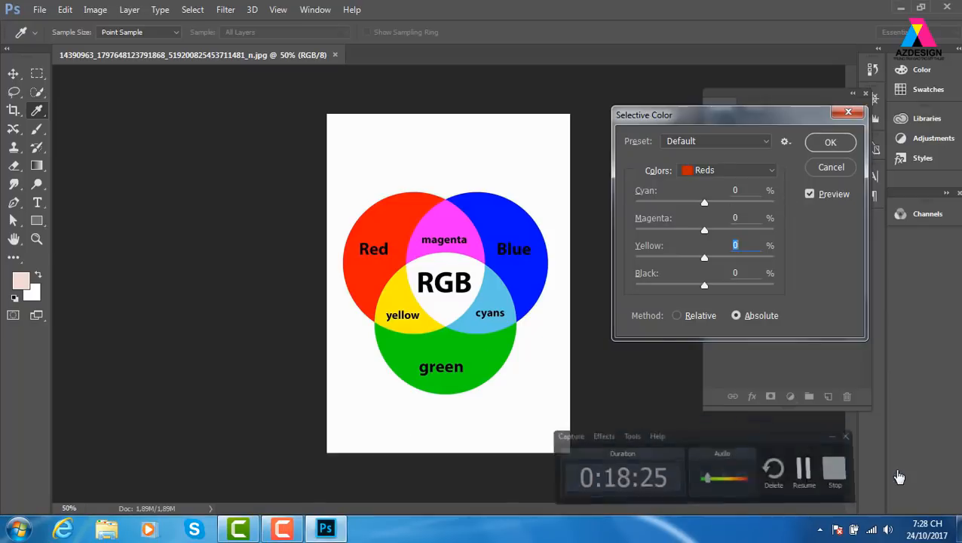
{"action": "left_click", "coordinate": [282, 528]}
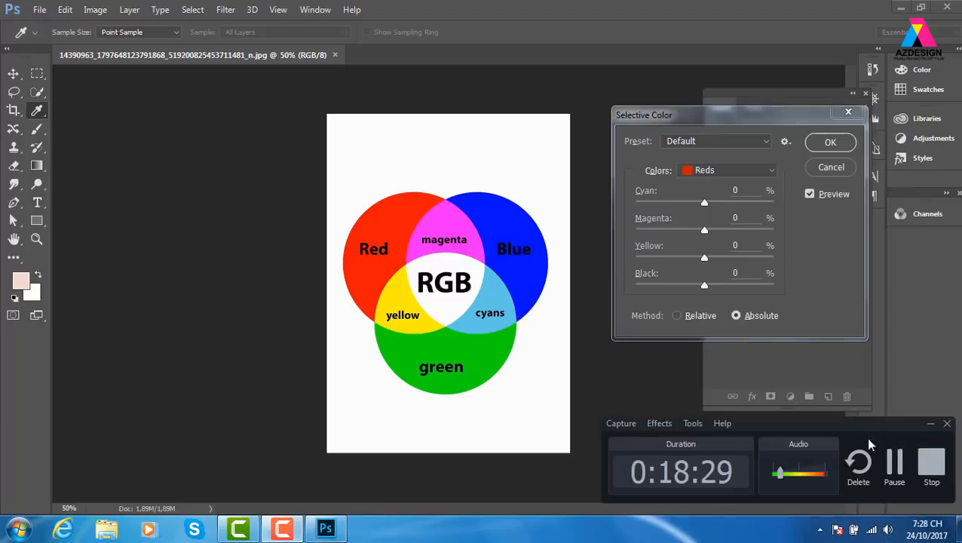
{"action": "left_click", "coordinate": [930, 422]}
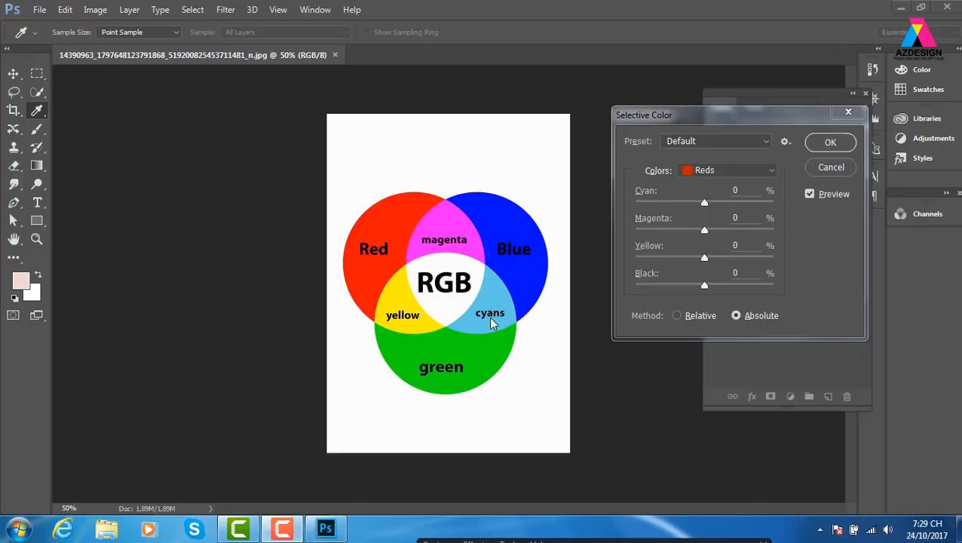
Step: Close the Selective Color adjustment on the RGB colour-circle diagram without applying it
{"action": "left_click", "coordinate": [750, 170]}
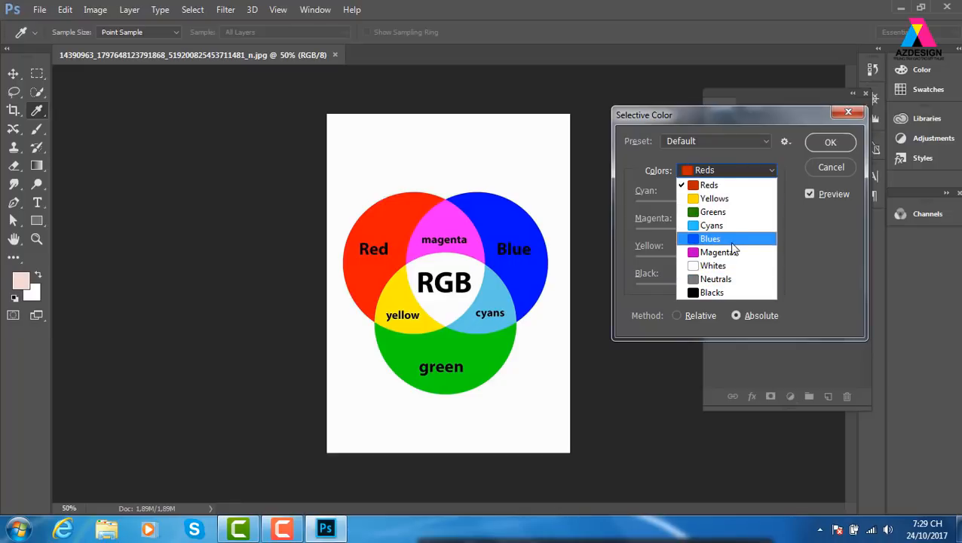
{"action": "left_click", "coordinate": [849, 116]}
{"action": "left_click", "coordinate": [848, 113]}
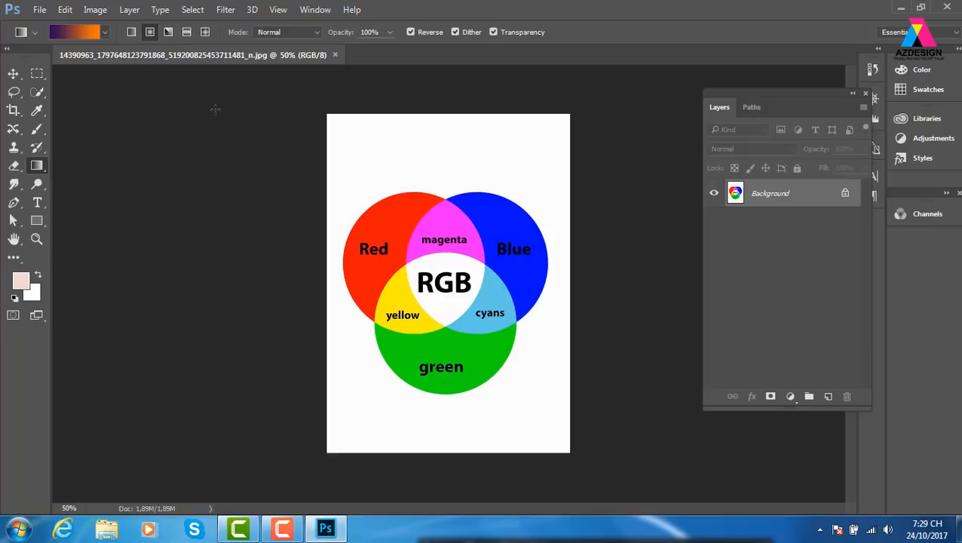
Step: Open the wedding photo "anh cuoi dong qua" from the thuvienanh\anhcuoi folder on Local Disk (E:)
{"action": "key", "text": "ctrl+o"}
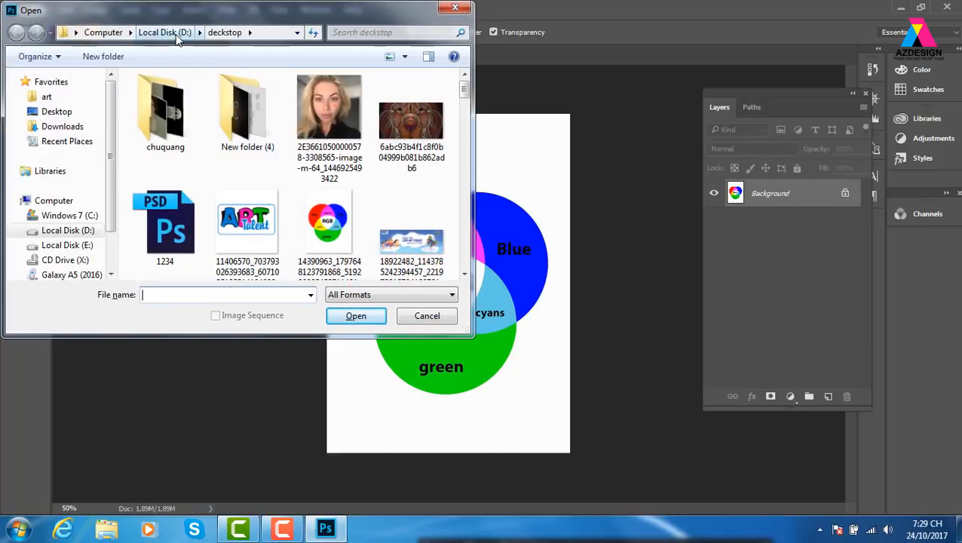
{"action": "left_click", "coordinate": [76, 245]}
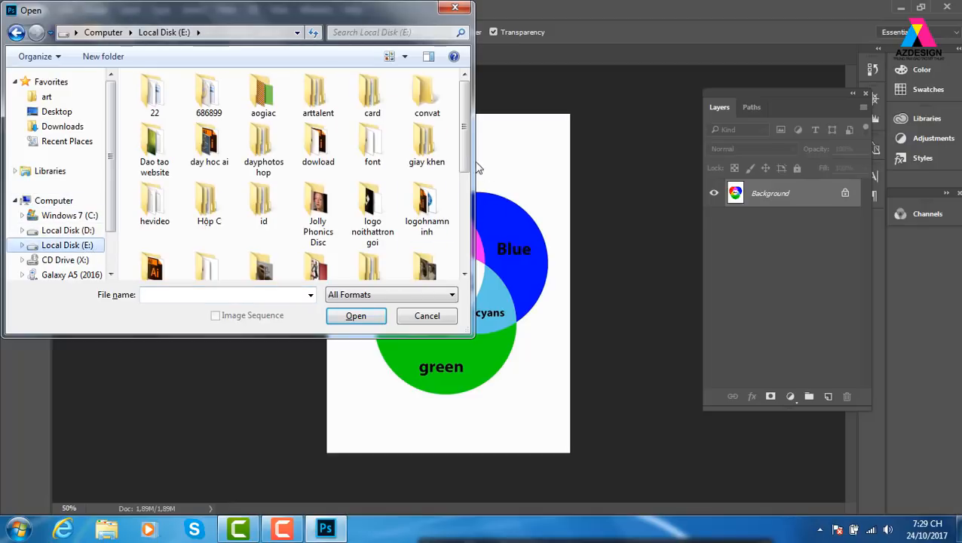
{"action": "left_click_drag", "start_coordinate": [465, 154], "coordinate": [465, 219]}
{"action": "double_click", "coordinate": [368, 198]}
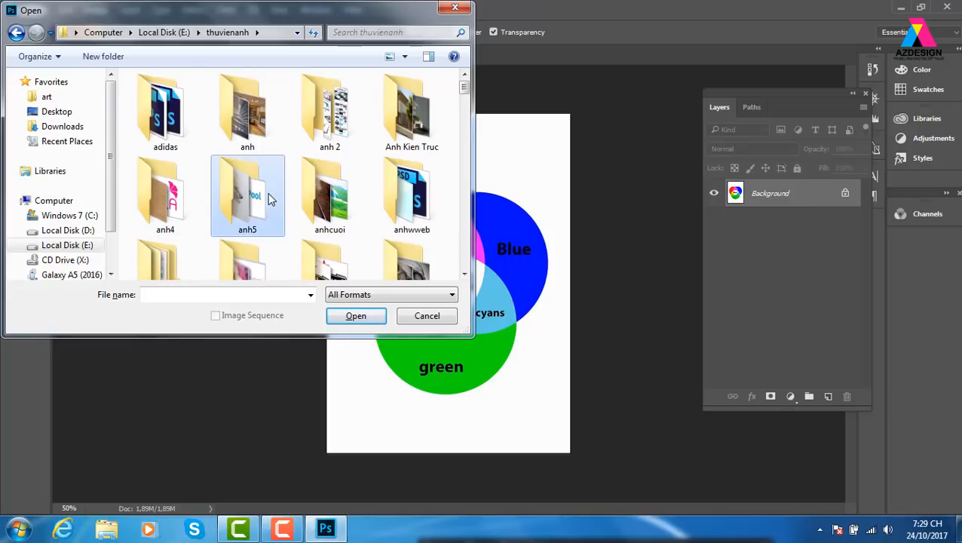
{"action": "double_click", "coordinate": [331, 196]}
{"action": "left_click", "coordinate": [410, 194]}
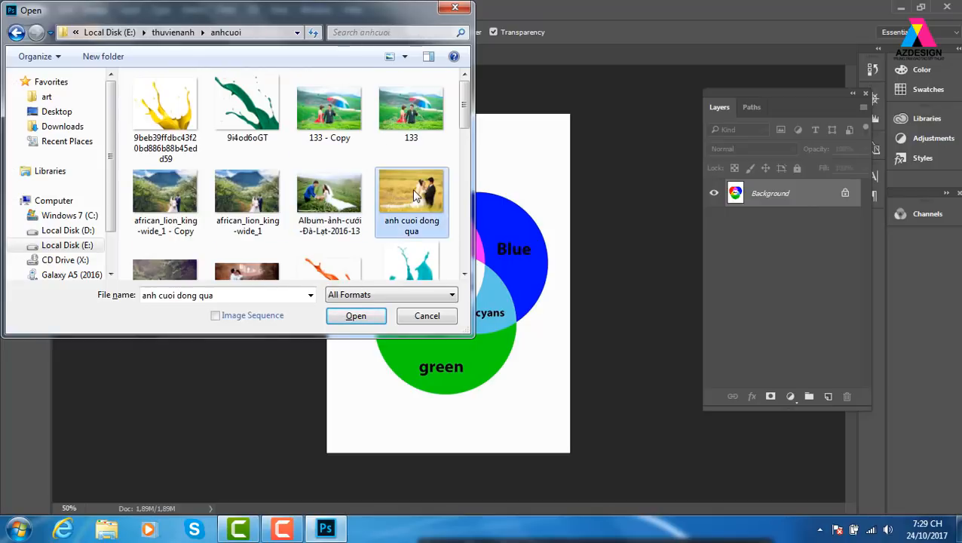
{"action": "left_click", "coordinate": [356, 316]}
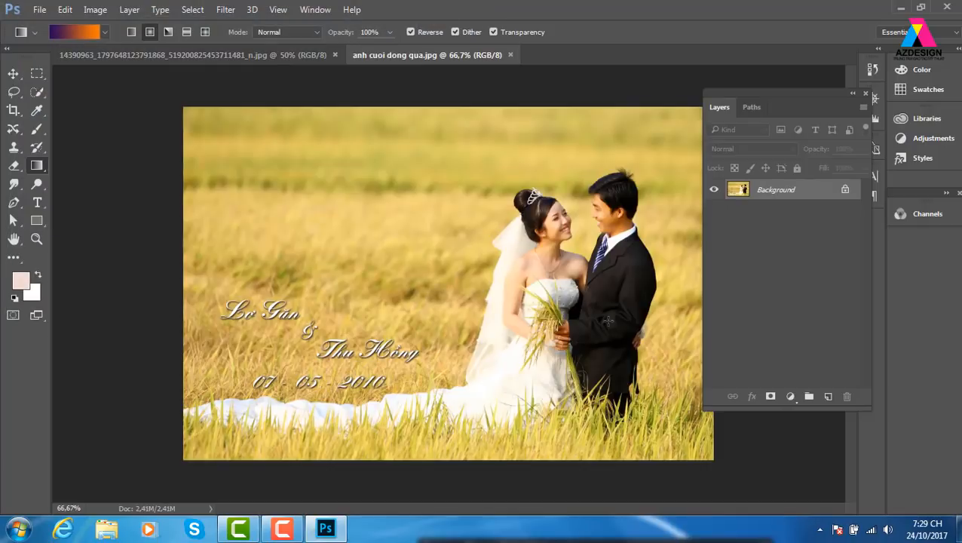
Step: Arrange the wedding photo and the RGB diagram as 2-up Vertical, with the couple in view and the Layers panel closed
{"action": "left_click", "coordinate": [315, 10]}
{"action": "mouse_move", "coordinate": [367, 9]}
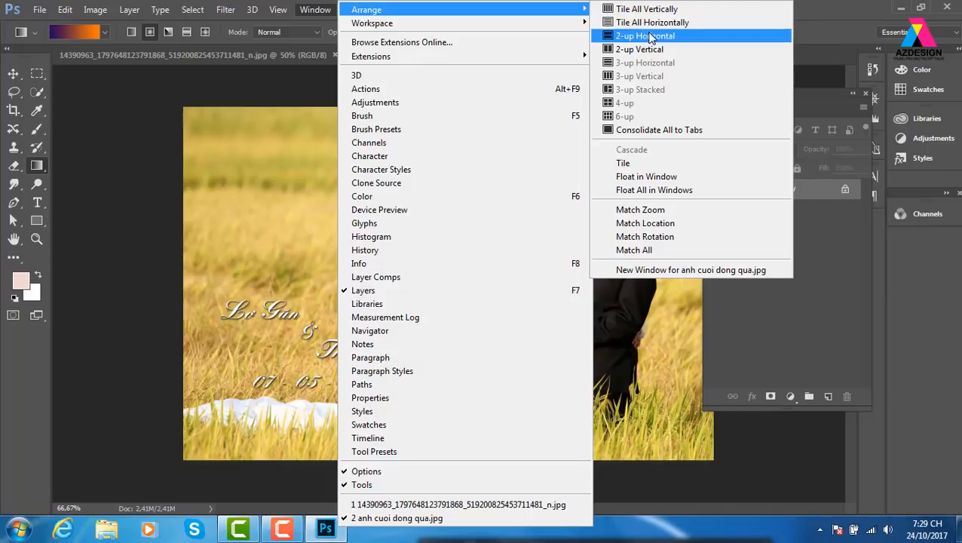
{"action": "left_click", "coordinate": [645, 49]}
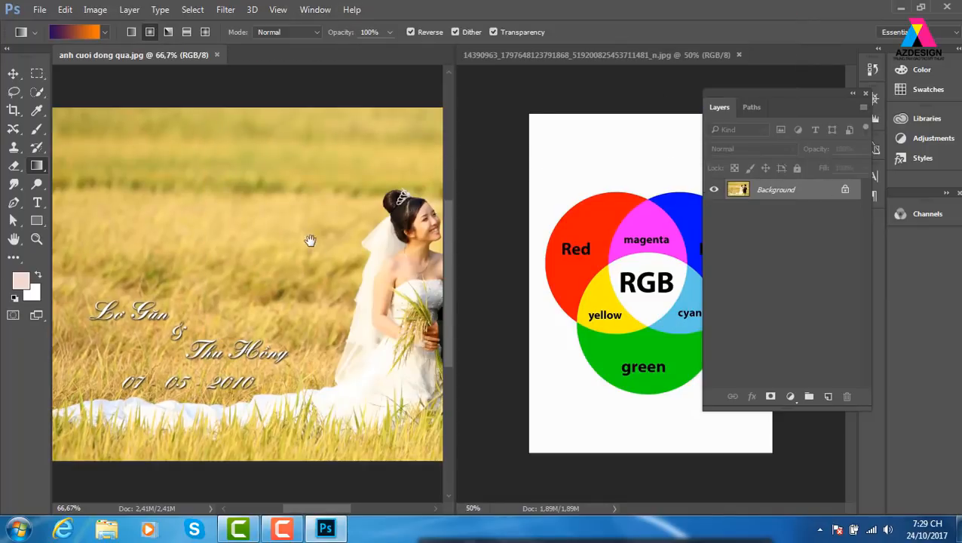
{"action": "left_click_drag", "start_coordinate": [344, 260], "coordinate": [193, 250]}
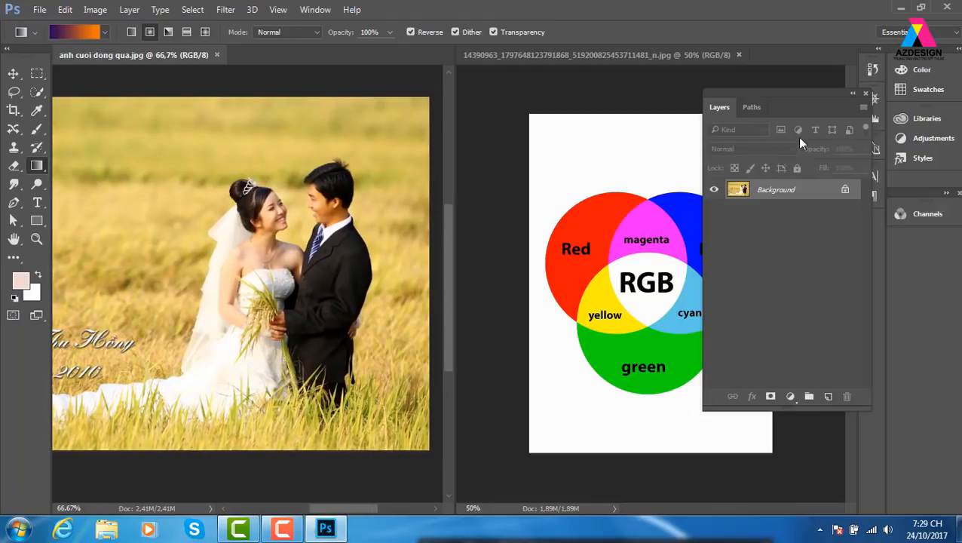
{"action": "left_click", "coordinate": [866, 95]}
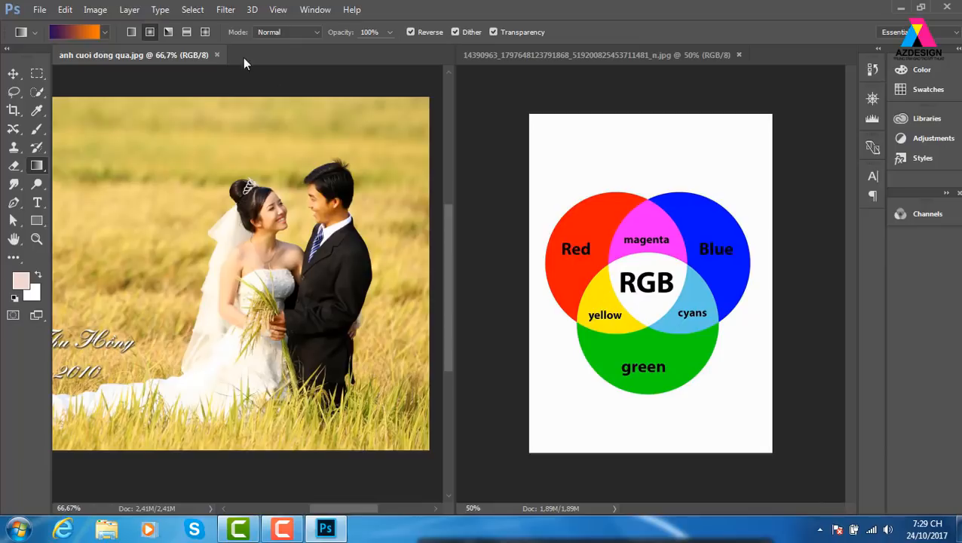
Step: Use Selective Color on the wedding photo's Yellows, setting Cyan to +92% and Magenta to +100% with the Absolute method
{"action": "left_click", "coordinate": [98, 10]}
{"action": "mouse_move", "coordinate": [226, 45]}
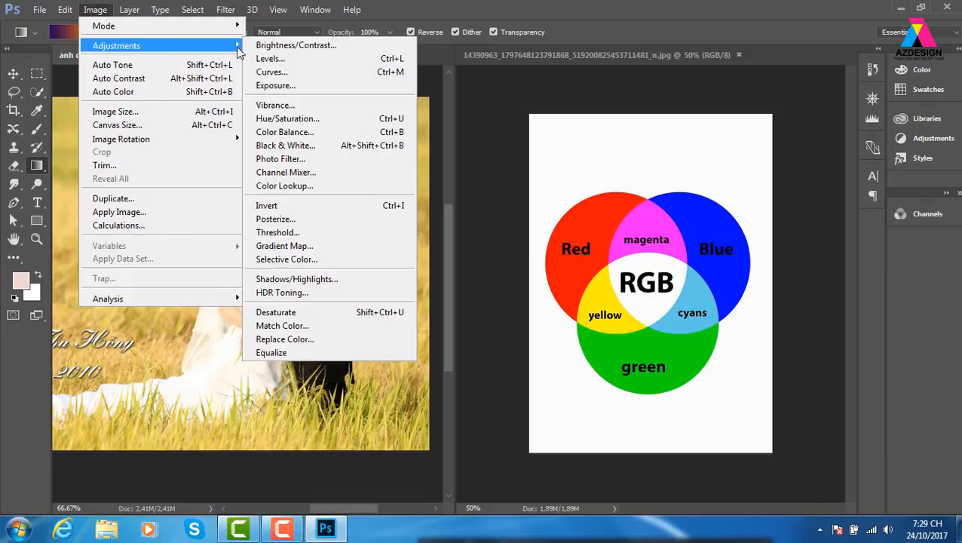
{"action": "left_click", "coordinate": [331, 260]}
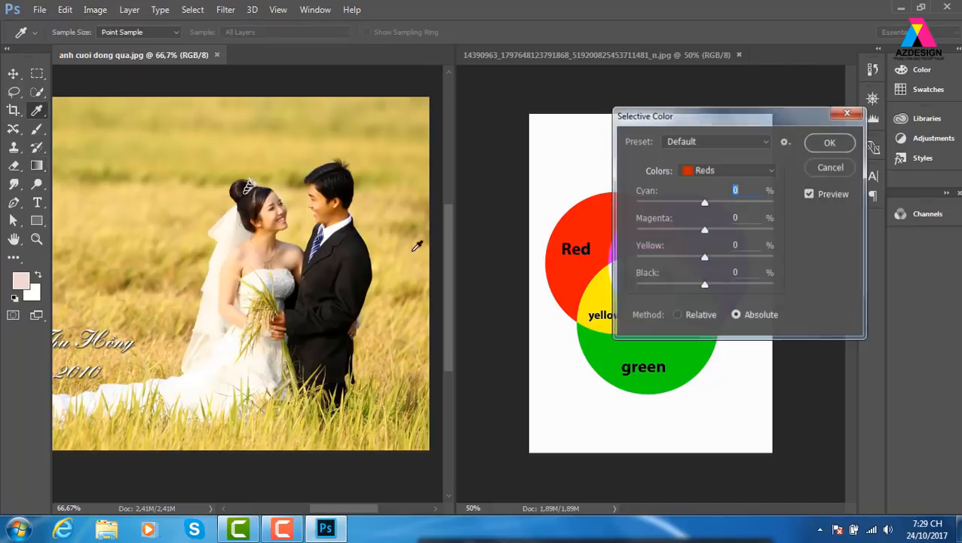
{"action": "left_click_drag", "start_coordinate": [763, 127], "coordinate": [477, 279]}
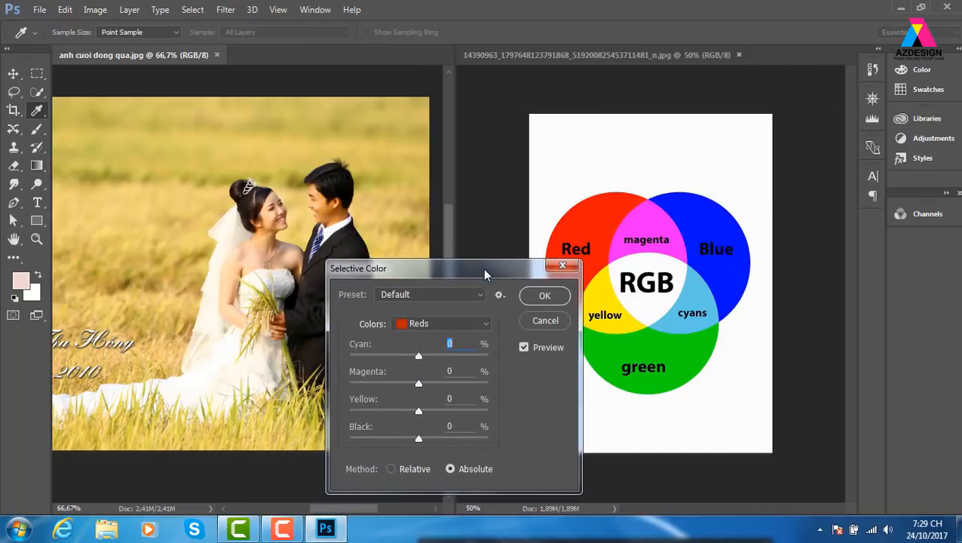
{"action": "left_click", "coordinate": [481, 325]}
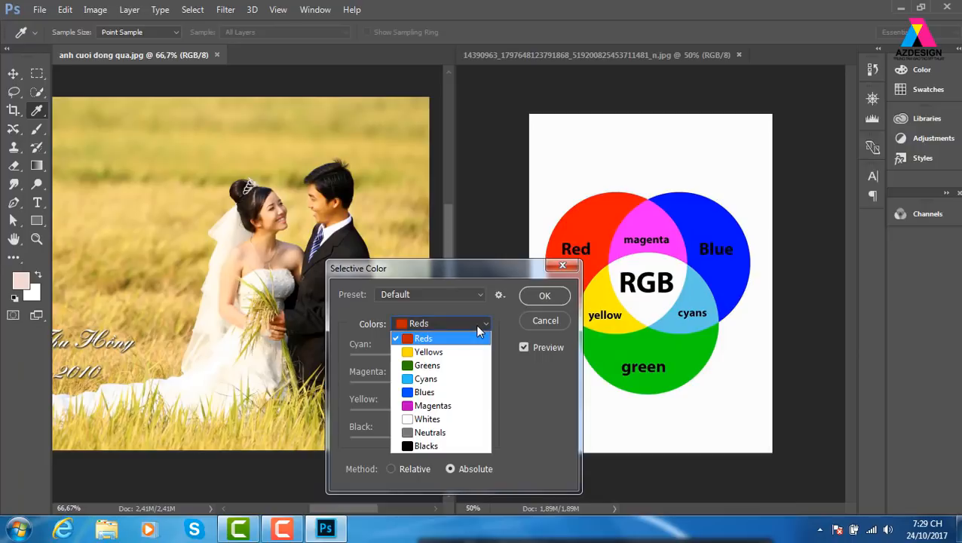
{"action": "left_click", "coordinate": [450, 353]}
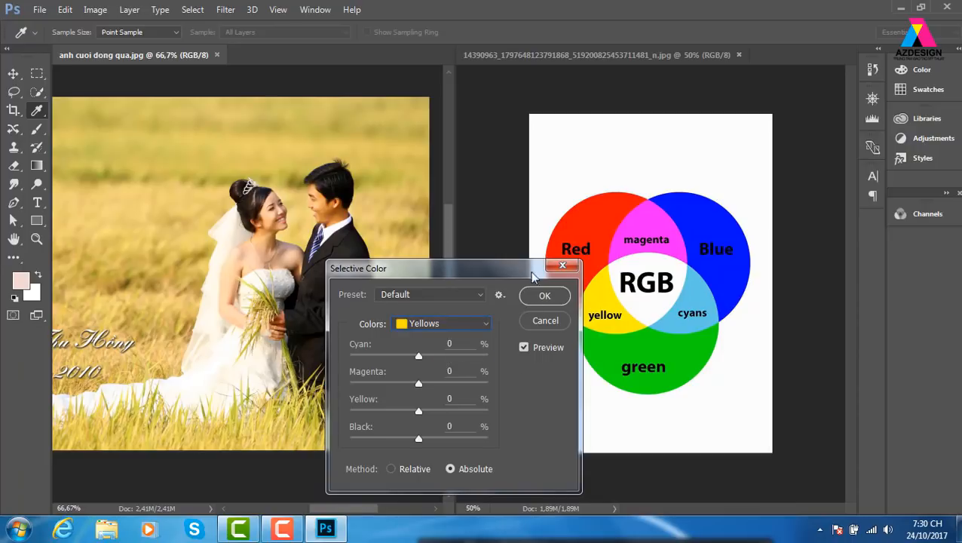
{"action": "left_click_drag", "start_coordinate": [507, 277], "coordinate": [514, 241]}
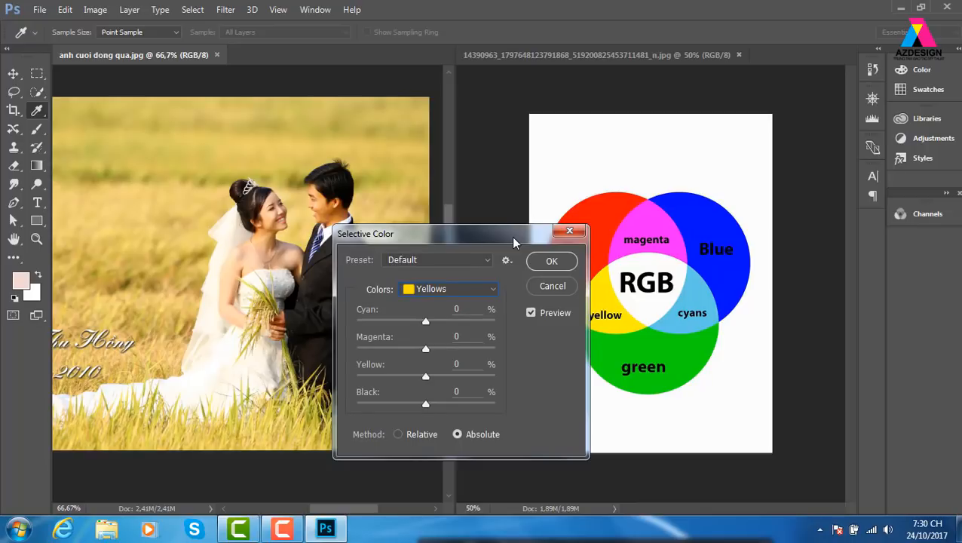
{"action": "left_click_drag", "start_coordinate": [513, 241], "coordinate": [520, 201]}
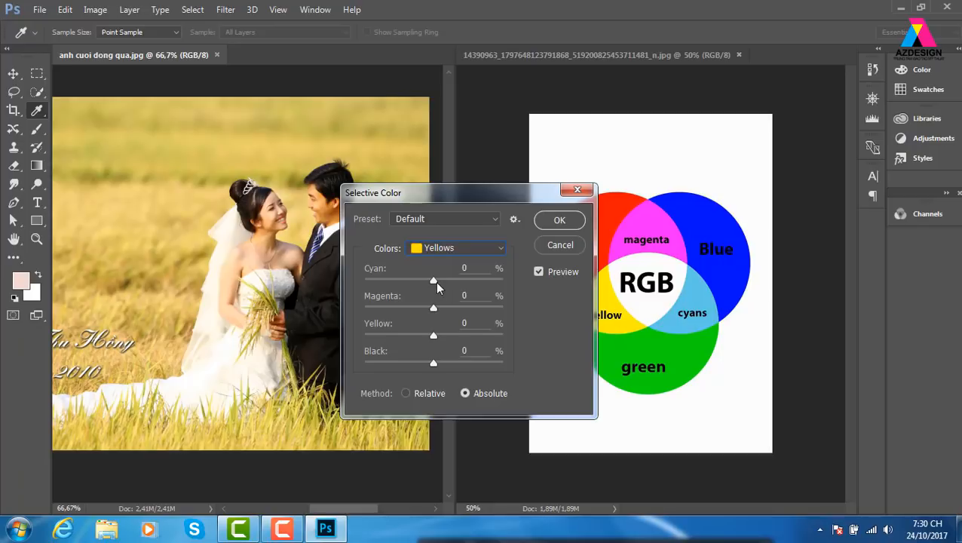
{"action": "left_click_drag", "start_coordinate": [434, 280], "coordinate": [495, 282]}
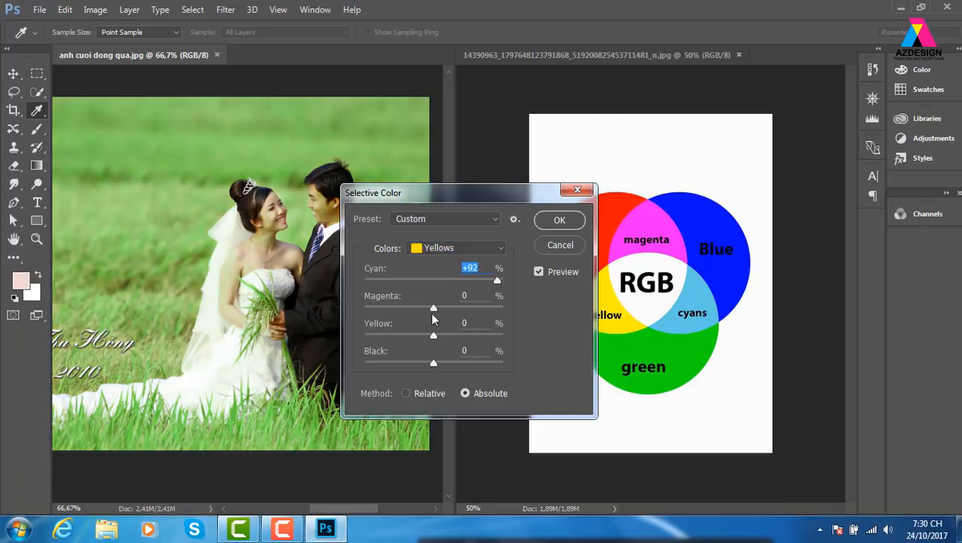
{"action": "left_click_drag", "start_coordinate": [434, 307], "coordinate": [506, 308]}
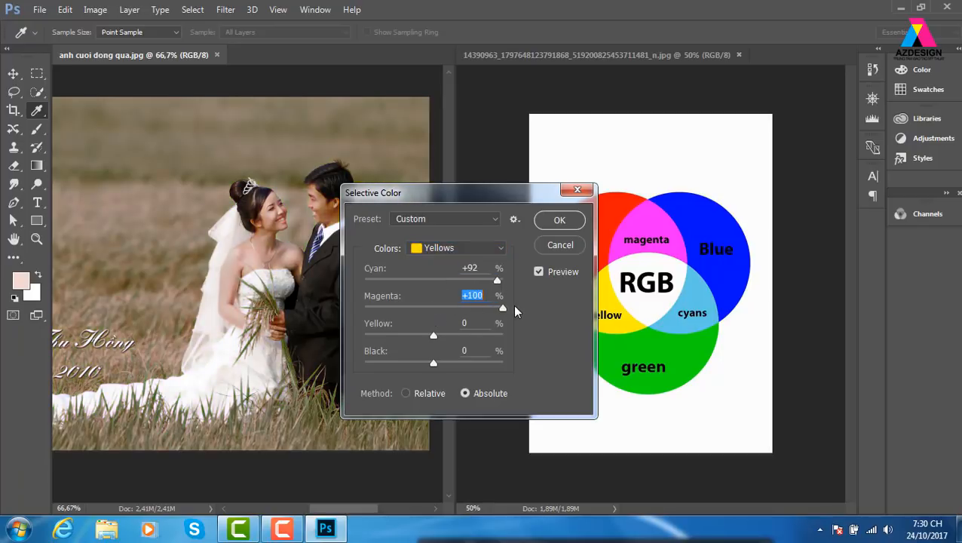
Step: Try cyan -100% and magenta +77% on the Yellows in Selective Color, and reset the adjustment
{"action": "left_click_drag", "start_coordinate": [451, 190], "coordinate": [744, 112]}
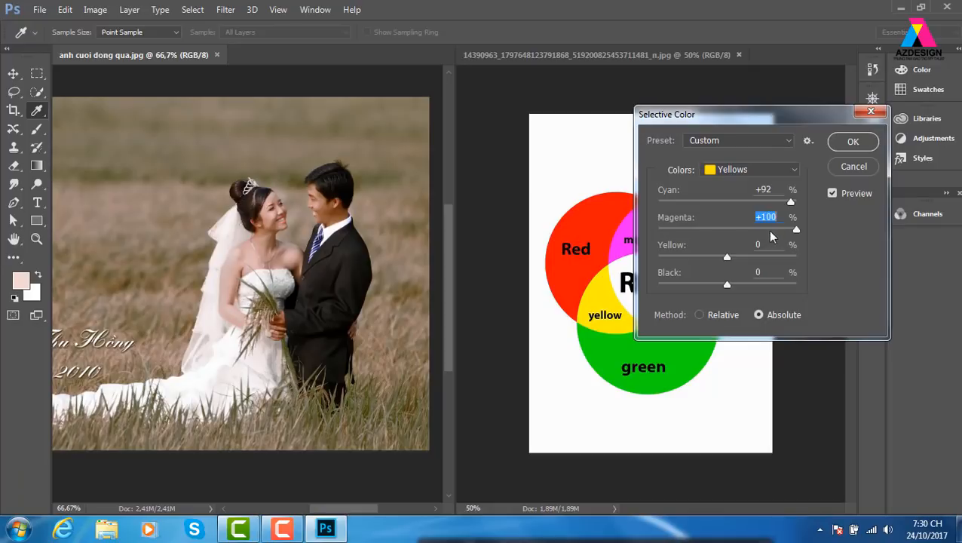
{"action": "left_click_drag", "start_coordinate": [791, 202], "coordinate": [637, 208]}
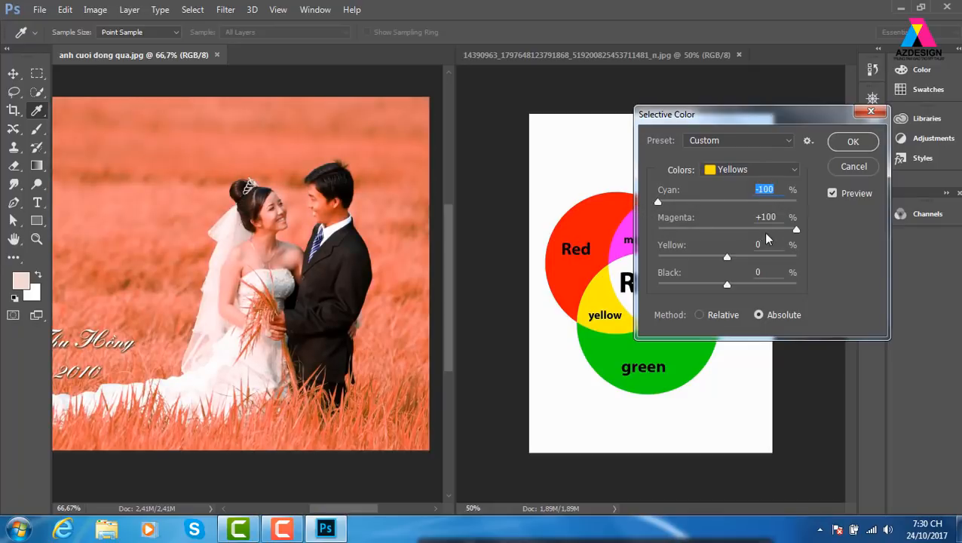
{"action": "mouse_move", "coordinate": [789, 230]}
{"action": "left_mouse_down"}
{"action": "mouse_move", "coordinate": [745, 232]}
{"action": "mouse_move", "coordinate": [780, 230]}
{"action": "left_mouse_up"}
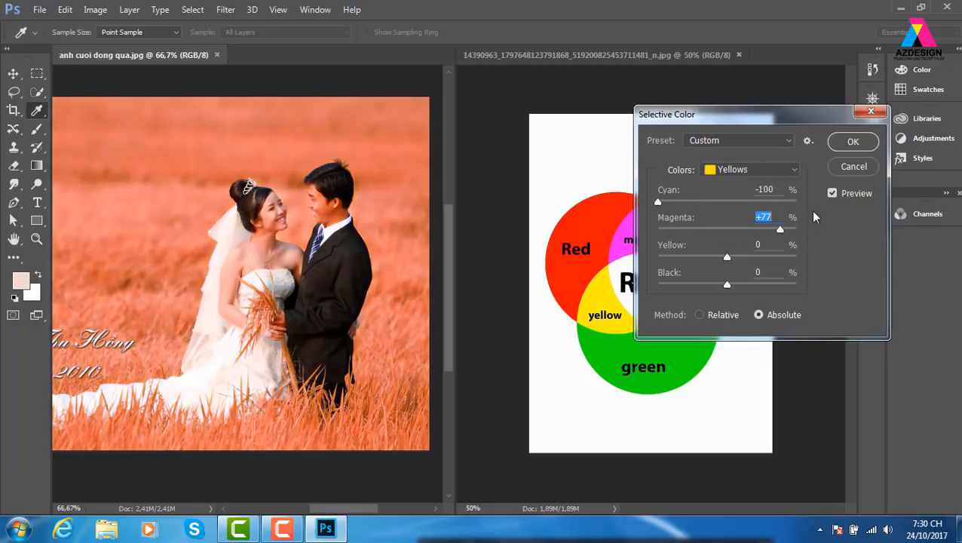
{"action": "left_click", "coordinate": [855, 168], "text": "alt"}
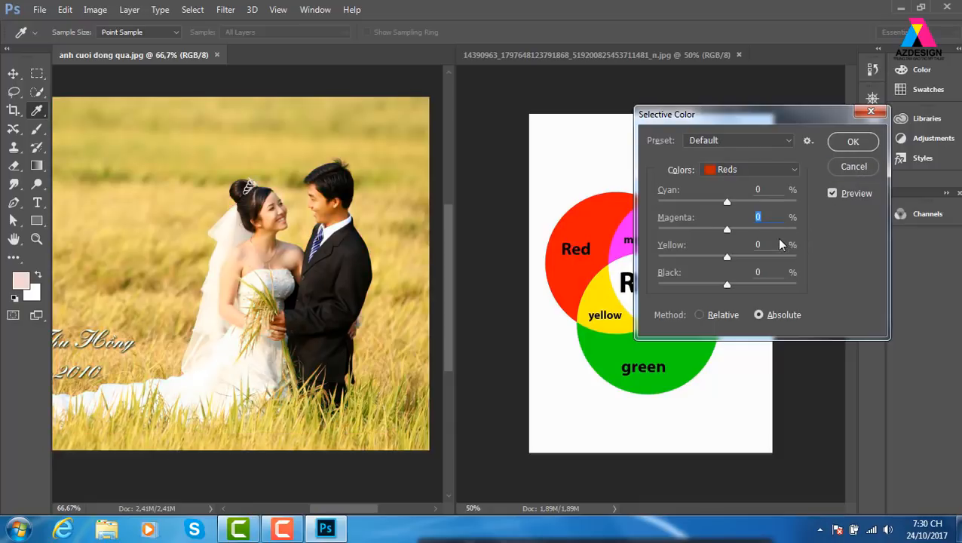
Step: Try magenta +100%, cyan +100% and yellow -100% on the Reds in Selective Color, and reset the adjustment
{"action": "left_click_drag", "start_coordinate": [763, 120], "coordinate": [837, 133]}
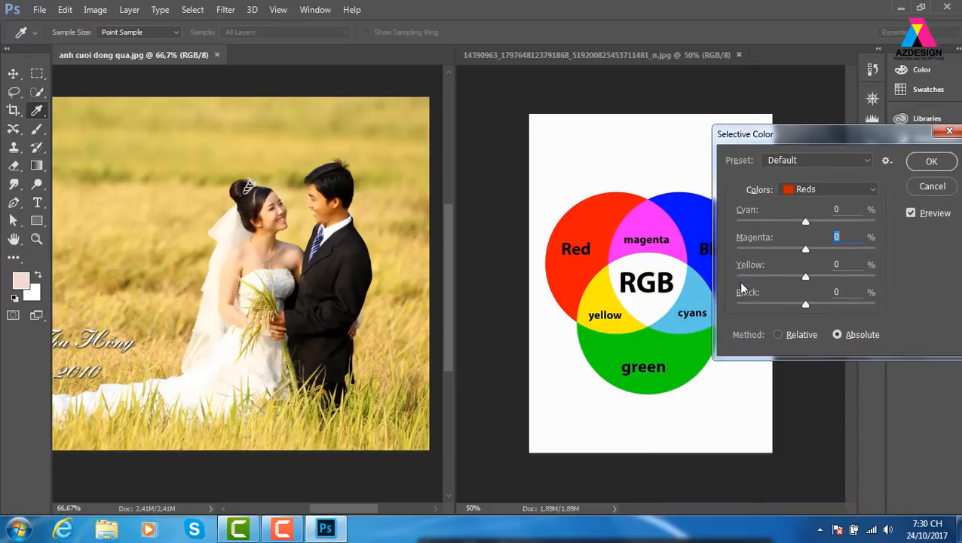
{"action": "left_click_drag", "start_coordinate": [805, 250], "coordinate": [884, 254]}
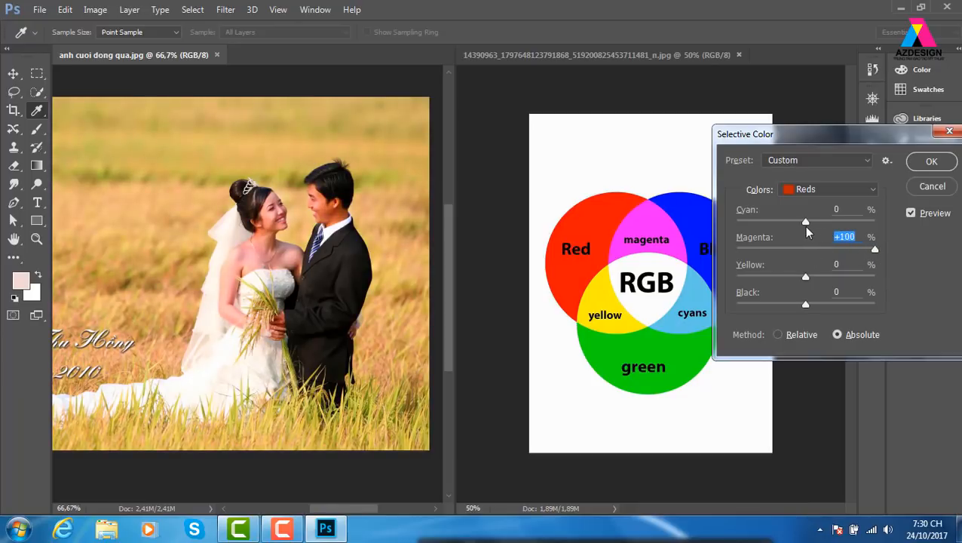
{"action": "left_click_drag", "start_coordinate": [805, 221], "coordinate": [878, 222]}
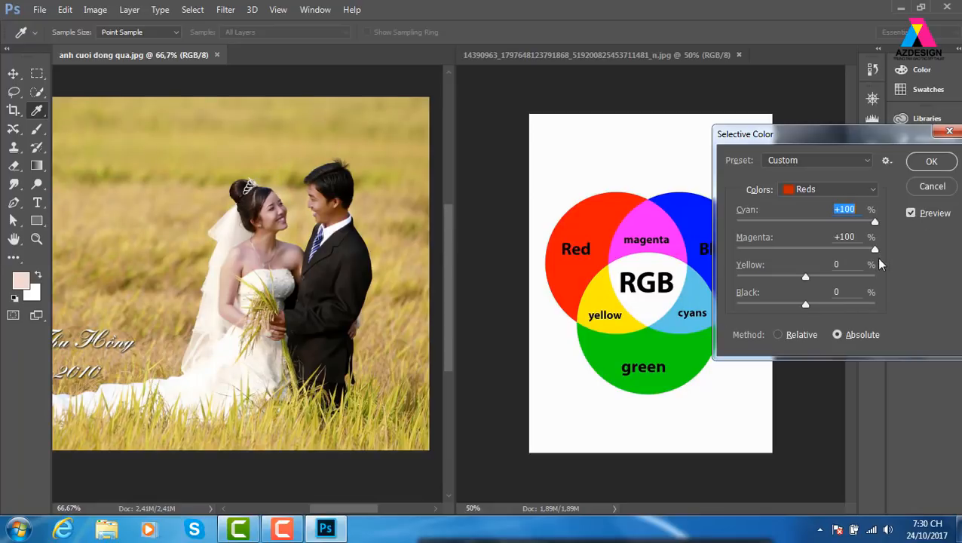
{"action": "left_click_drag", "start_coordinate": [805, 276], "coordinate": [777, 276]}
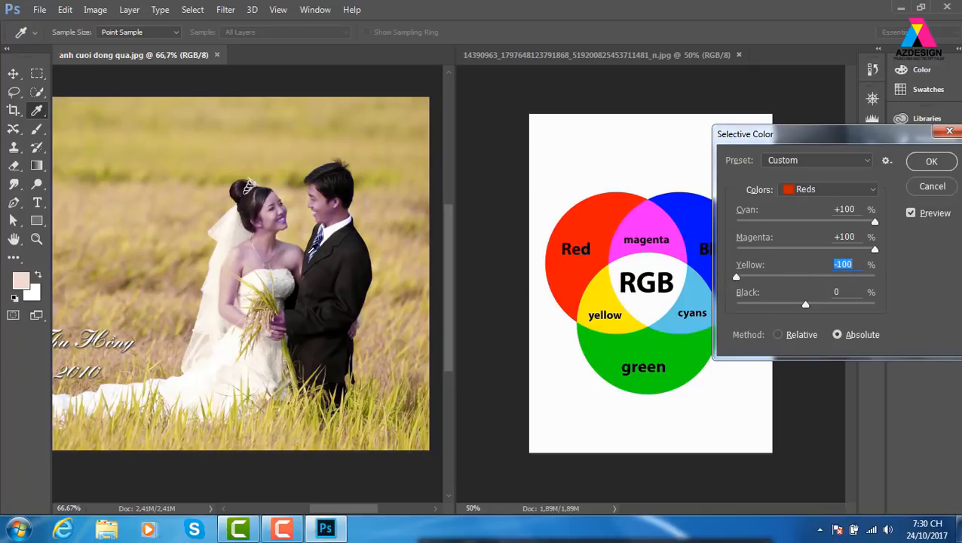
{"action": "left_click", "coordinate": [934, 187], "text": "alt"}
Step: Recolour the field by applying Selective Color to the Yellows with magenta +100%, cyan +100% and yellow -100%
{"action": "left_click", "coordinate": [850, 193]}
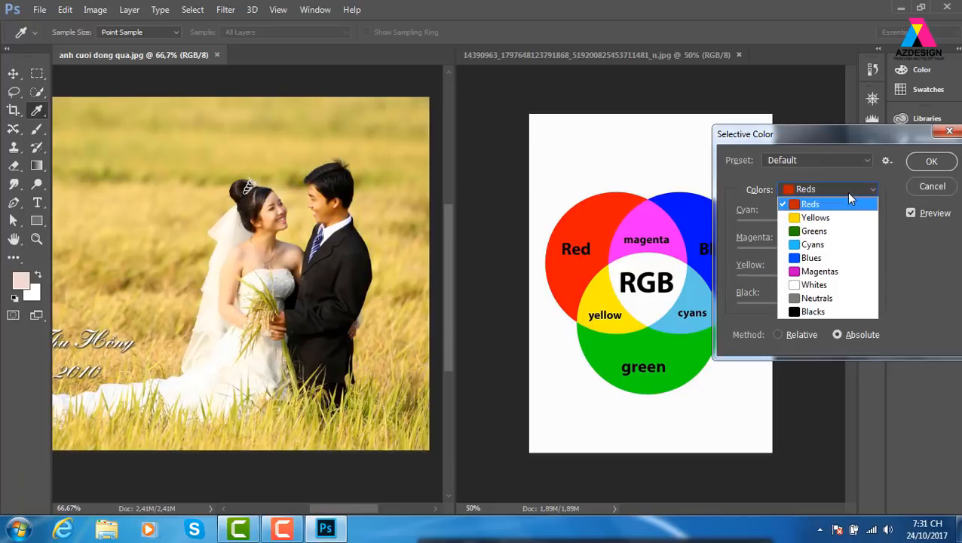
{"action": "left_click", "coordinate": [838, 217]}
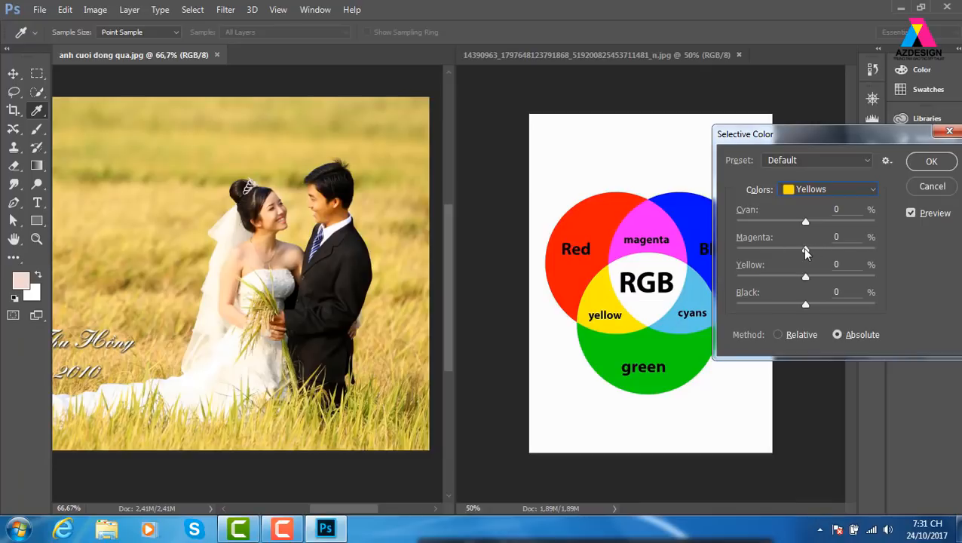
{"action": "left_click_drag", "start_coordinate": [805, 251], "coordinate": [878, 252]}
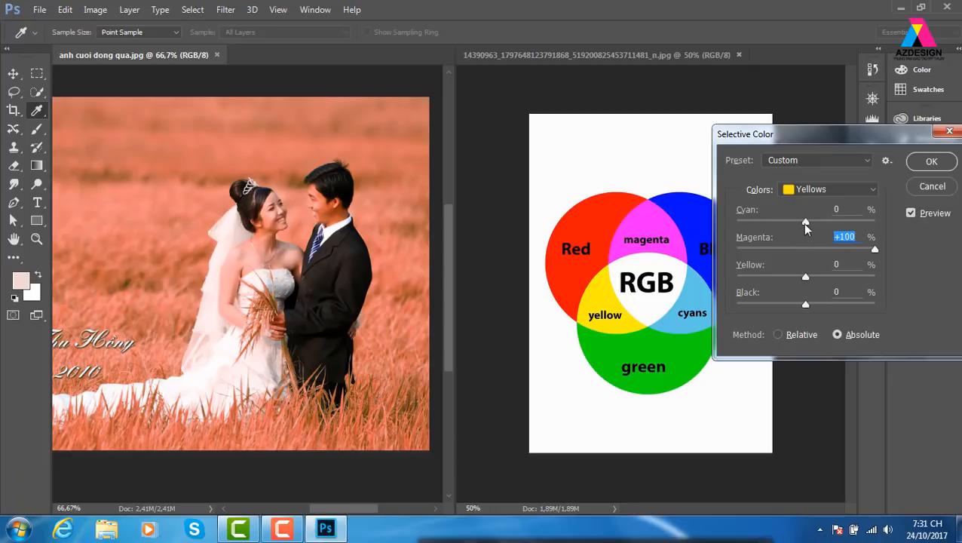
{"action": "left_click_drag", "start_coordinate": [802, 221], "coordinate": [880, 224]}
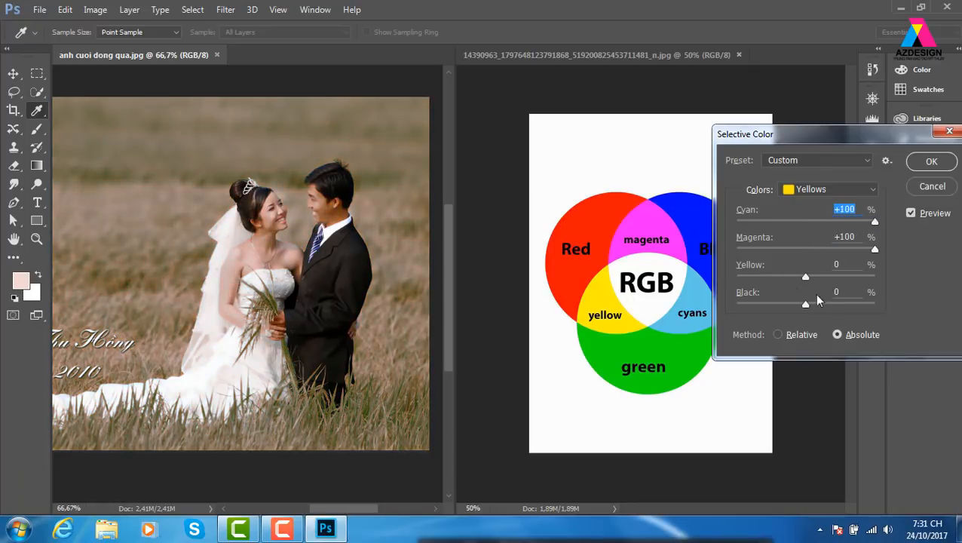
{"action": "left_click_drag", "start_coordinate": [806, 279], "coordinate": [707, 283]}
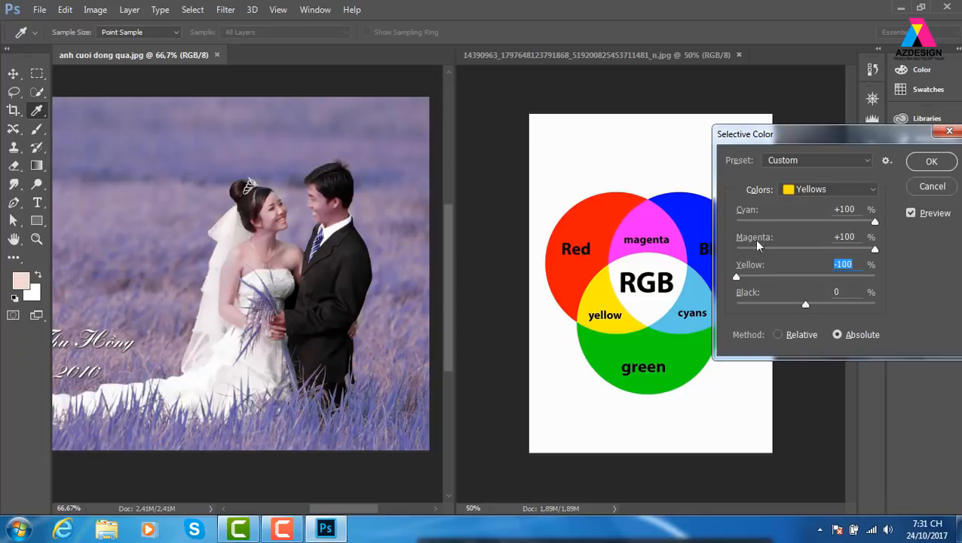
{"action": "left_click", "coordinate": [931, 160]}
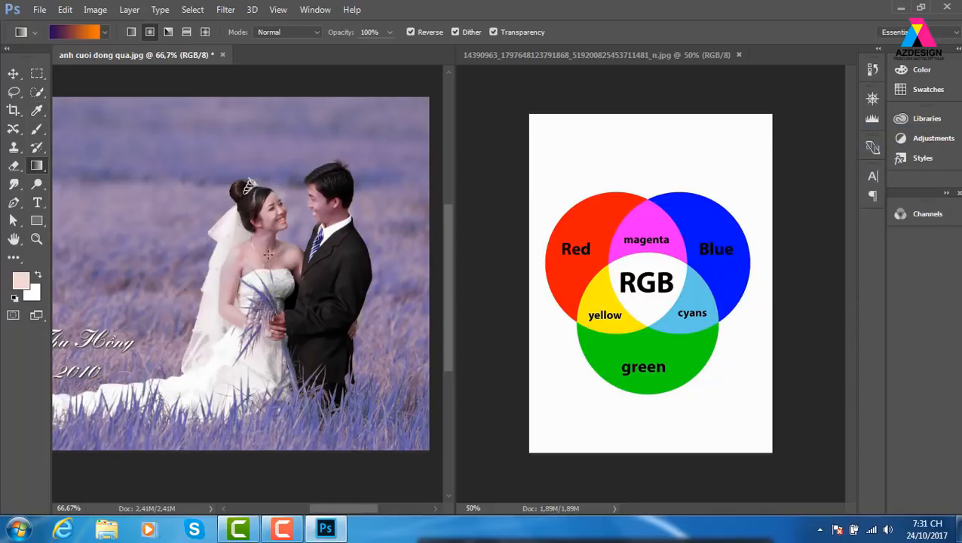
Step: Try restoring the bride's face with the History Brush at 114 px and full opacity, and undo the stroke
{"action": "key", "text": "y"}
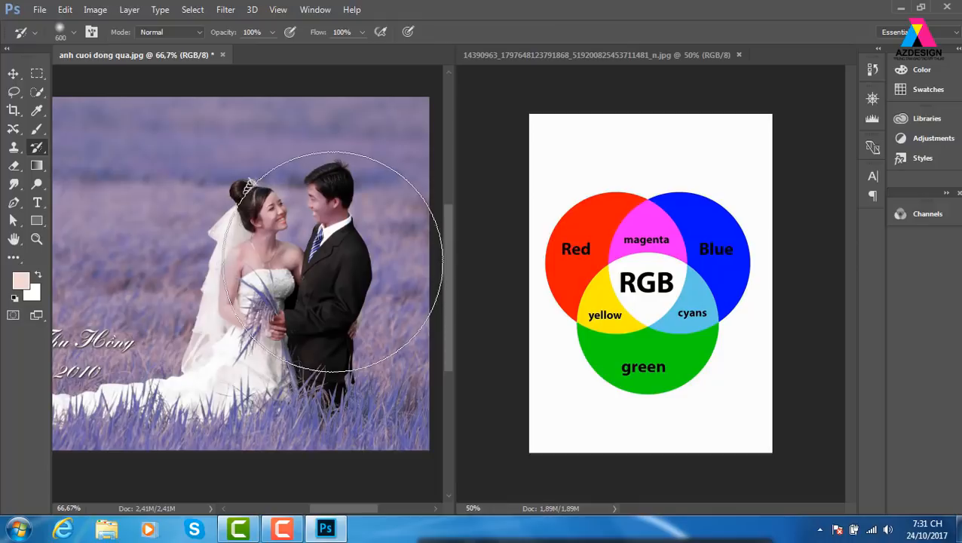
{"action": "right_click", "coordinate": [294, 191]}
{"action": "left_click_drag", "start_coordinate": [445, 232], "coordinate": [411, 234]}
{"action": "left_click", "coordinate": [276, 223]}
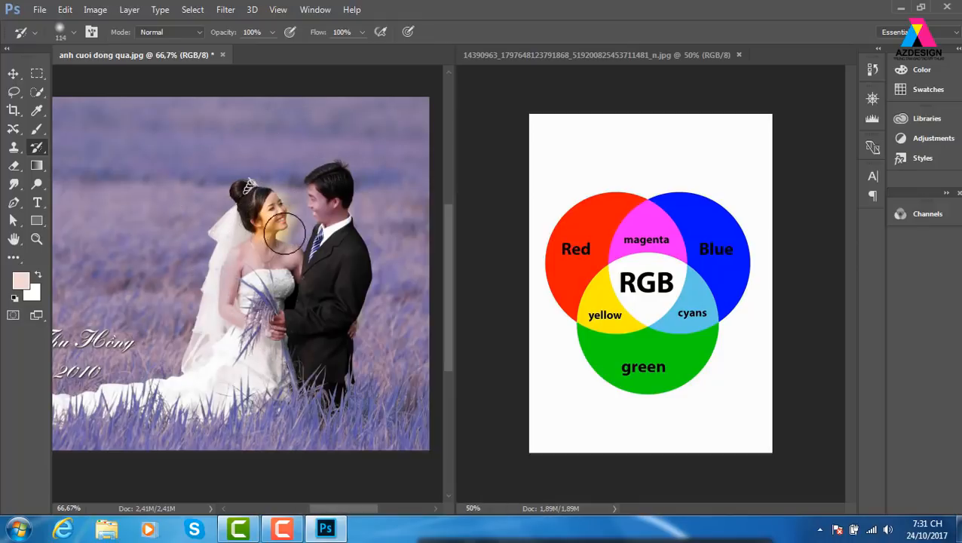
{"action": "key", "text": "ctrl+z"}
Step: Paint back the couple's skin tones with the History Brush at 36% opacity, reducing the size to 56 px, and revert the photo to its original colours
{"action": "left_click", "coordinate": [272, 34]}
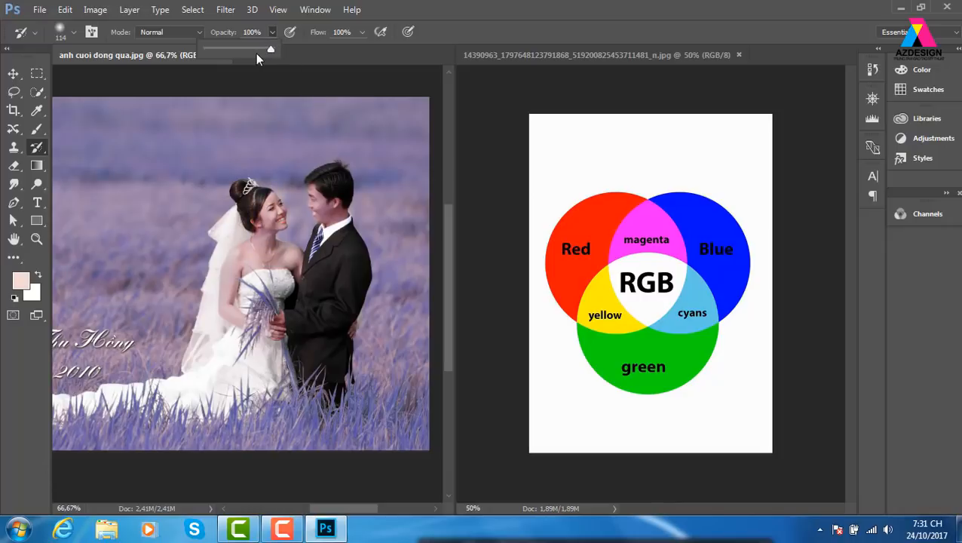
{"action": "left_click_drag", "start_coordinate": [268, 49], "coordinate": [229, 60]}
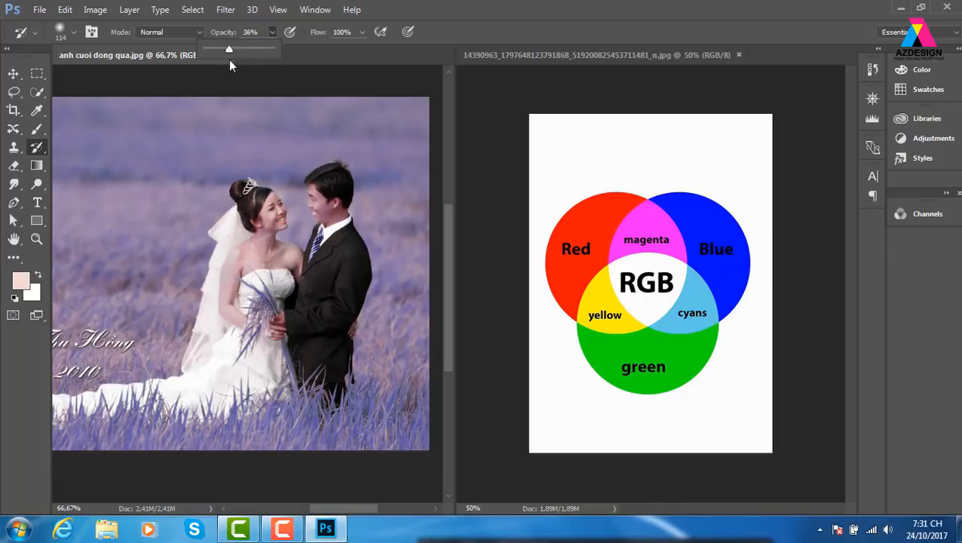
{"action": "left_click_drag", "start_coordinate": [261, 195], "coordinate": [274, 222]}
{"action": "right_click", "coordinate": [272, 196]}
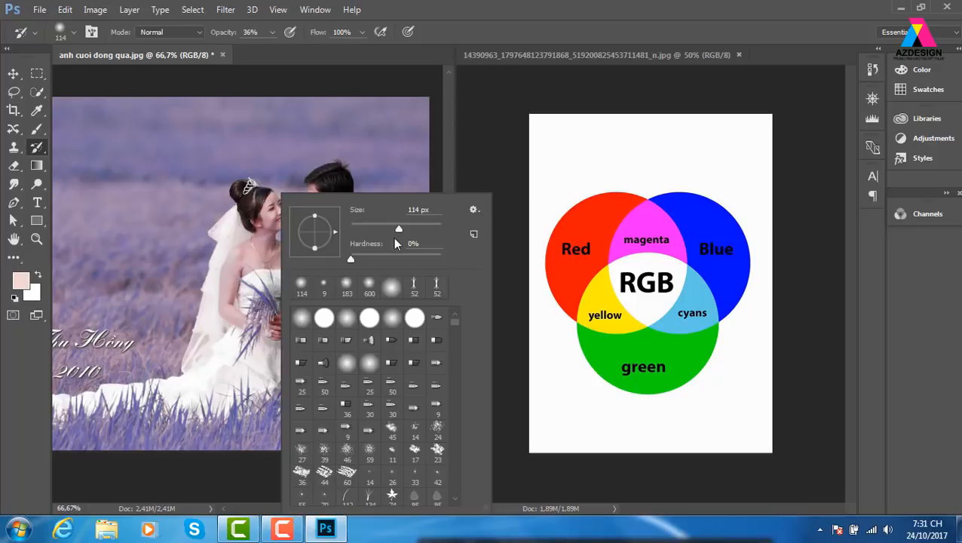
{"action": "key", "text": "Return"}
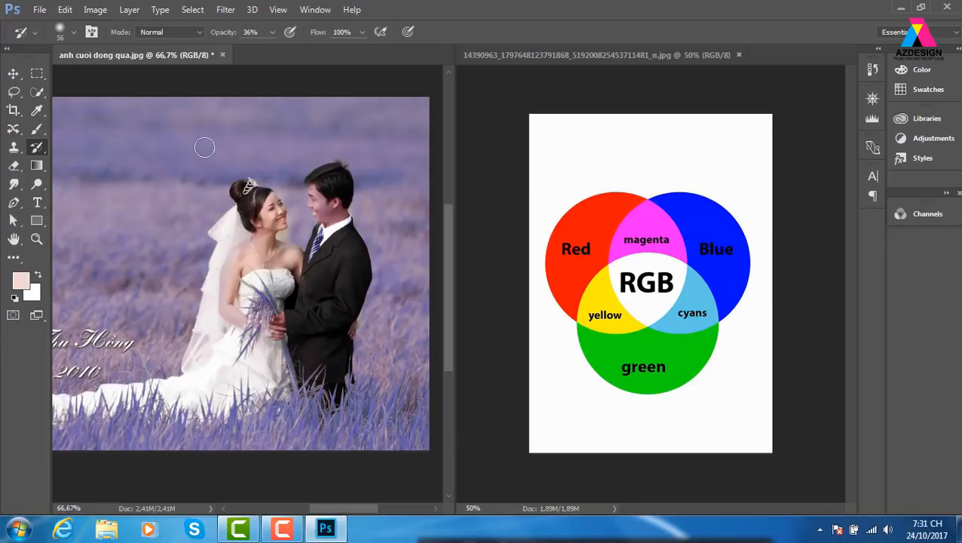
{"action": "key", "text": "ctrl+z"}
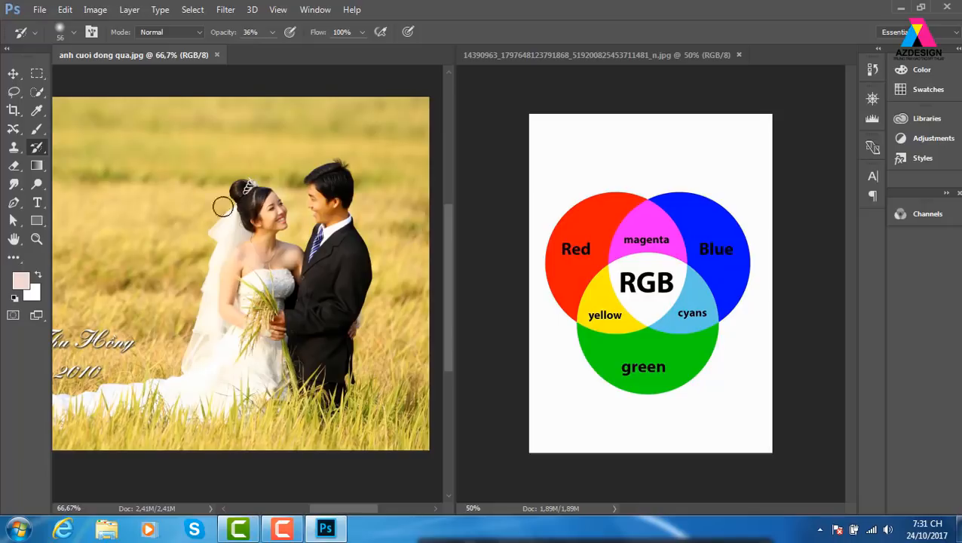
Step: Try Selective Color on the Blues of the wedding photo with magenta +100%, cyan +100% and yellow -100%
{"action": "left_click", "coordinate": [96, 10]}
{"action": "mouse_move", "coordinate": [122, 47]}
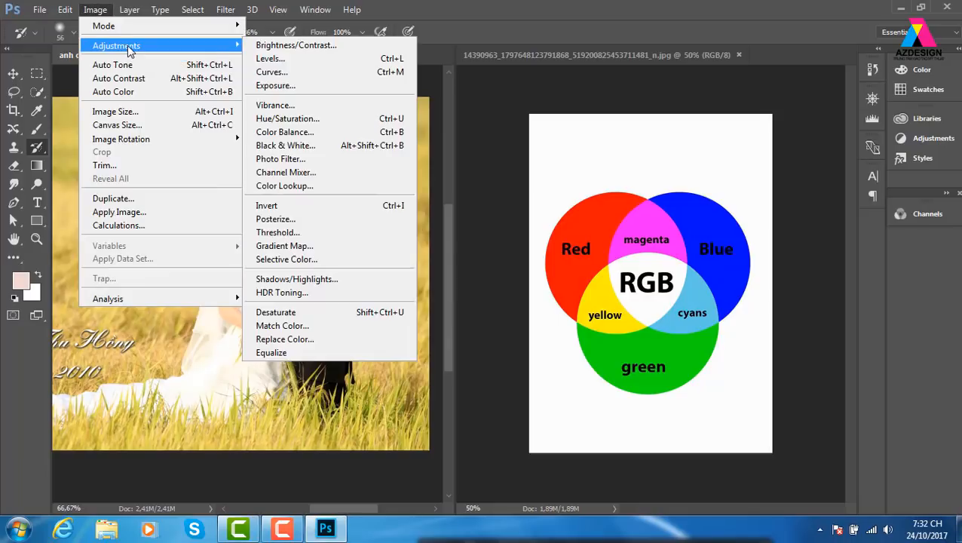
{"action": "left_click", "coordinate": [317, 259]}
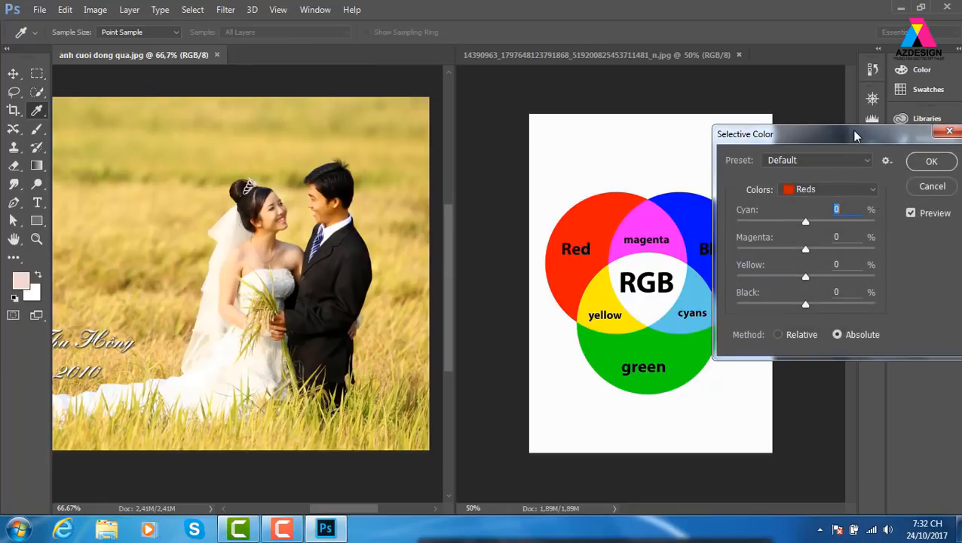
{"action": "left_click_drag", "start_coordinate": [856, 136], "coordinate": [879, 141]}
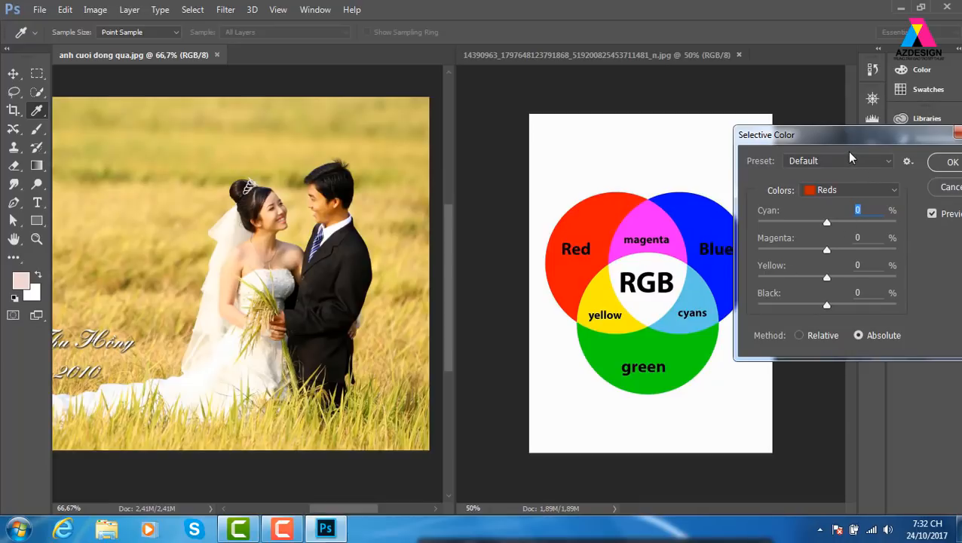
{"action": "left_click_drag", "start_coordinate": [854, 140], "coordinate": [829, 131]}
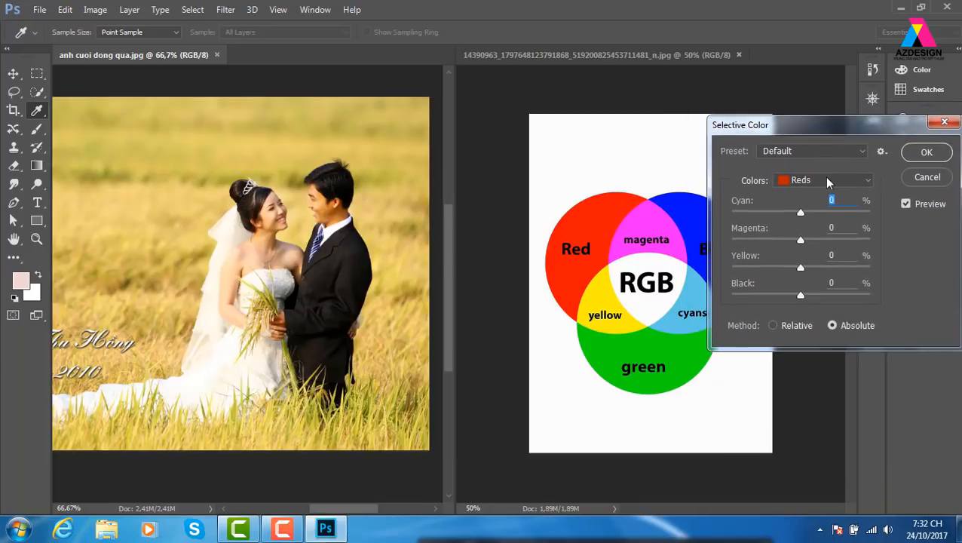
{"action": "left_click", "coordinate": [833, 181]}
{"action": "left_click", "coordinate": [820, 248]}
{"action": "left_click_drag", "start_coordinate": [839, 132], "coordinate": [883, 125]}
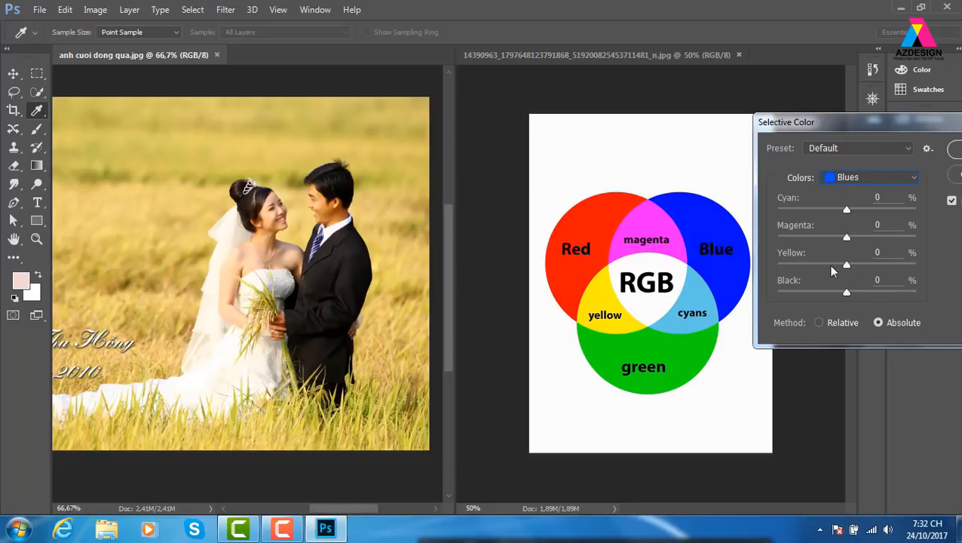
{"action": "left_click", "coordinate": [845, 237]}
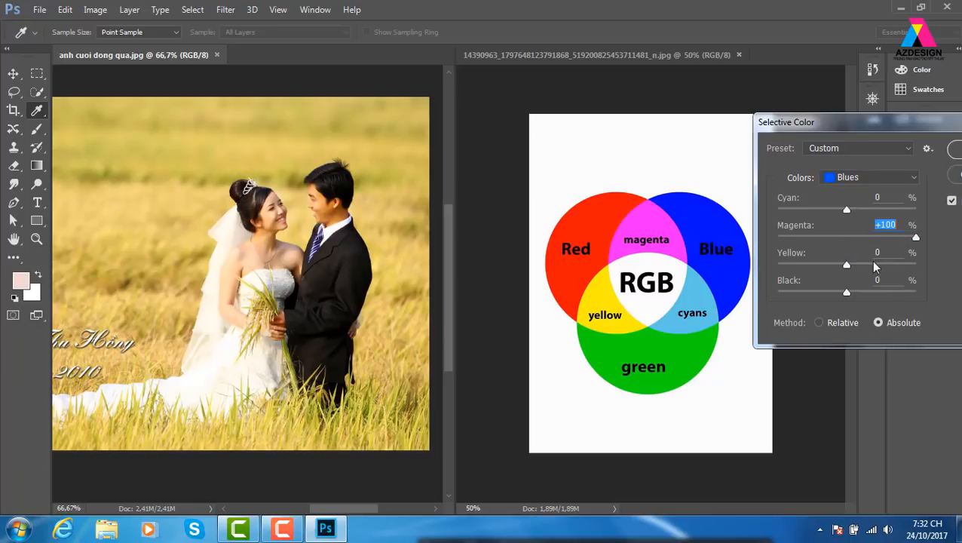
{"action": "left_click_drag", "start_coordinate": [847, 212], "coordinate": [915, 211]}
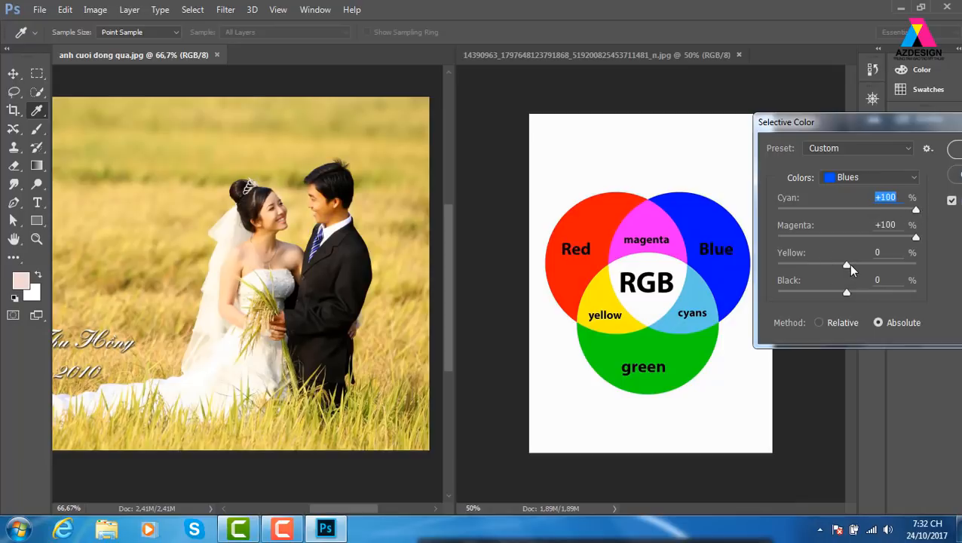
{"action": "left_click_drag", "start_coordinate": [847, 264], "coordinate": [814, 264]}
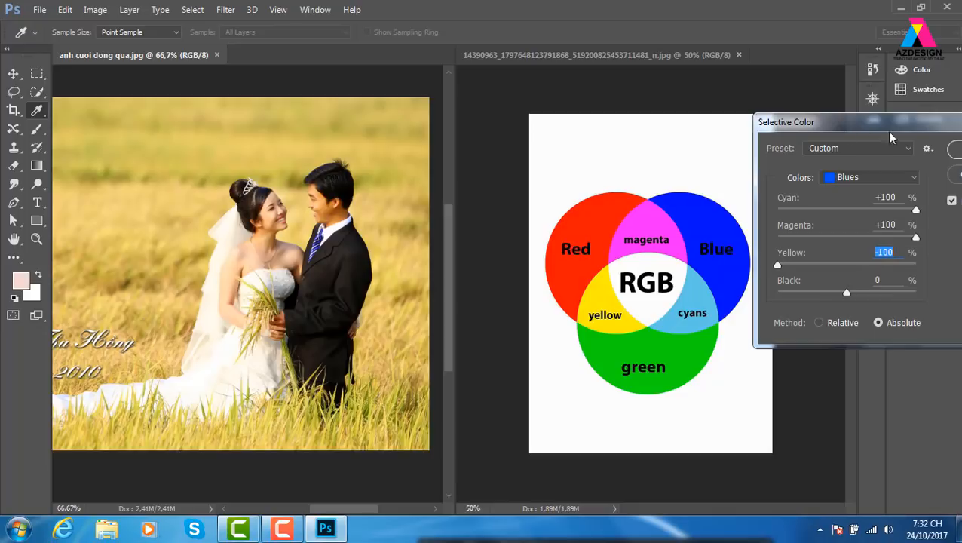
Step: Reset the Selective Color adjustment and close it without applying anything
{"action": "left_click_drag", "start_coordinate": [883, 129], "coordinate": [716, 127]}
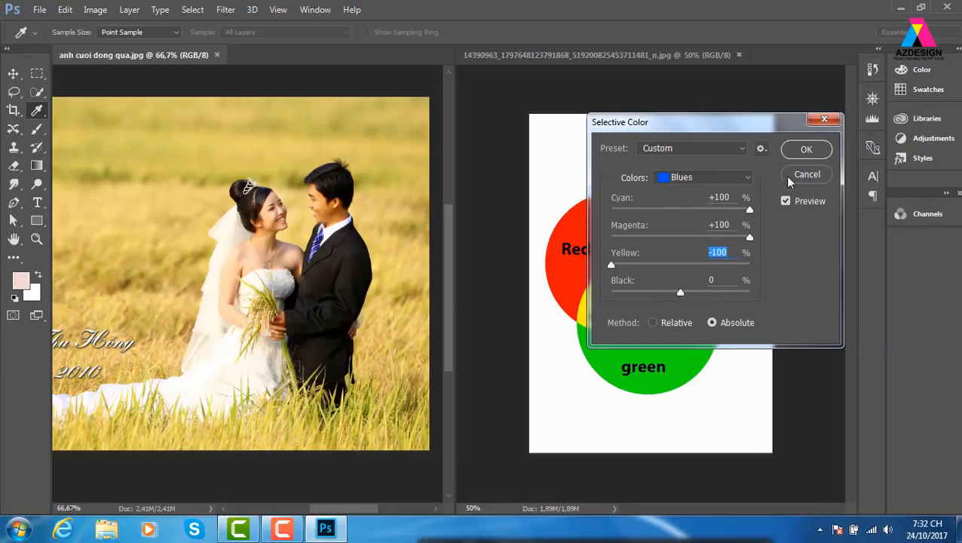
{"action": "left_click", "coordinate": [746, 179]}
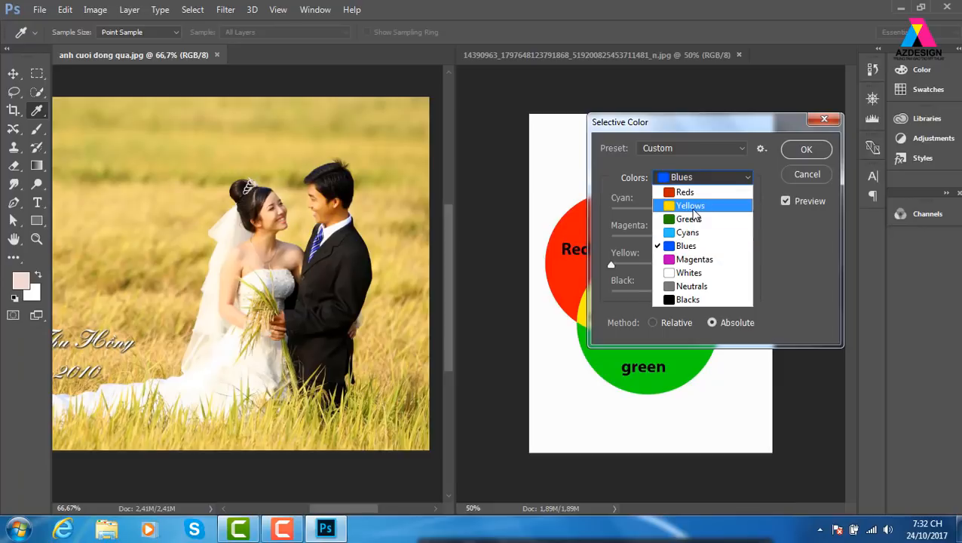
{"action": "left_click", "coordinate": [814, 179]}
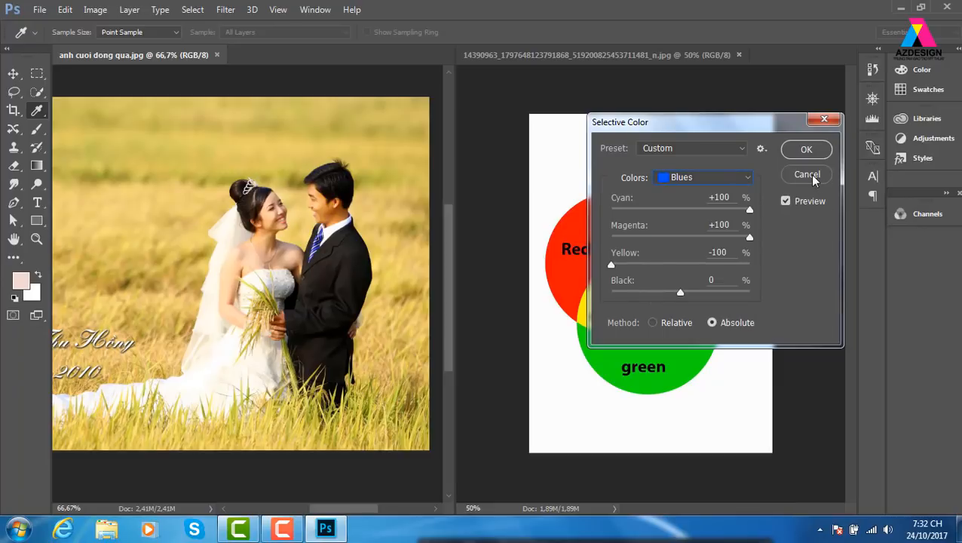
{"action": "left_click", "coordinate": [814, 179], "text": "alt"}
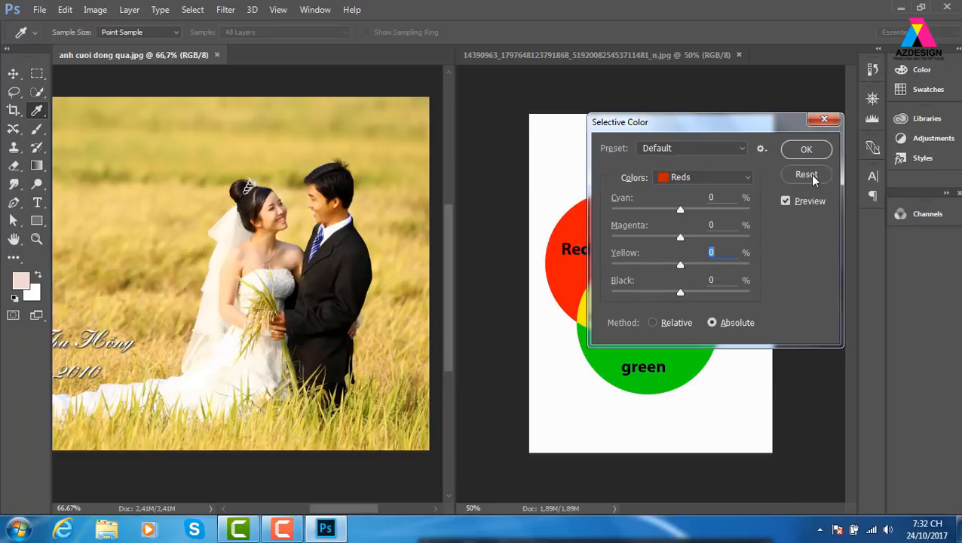
{"action": "left_click", "coordinate": [824, 119]}
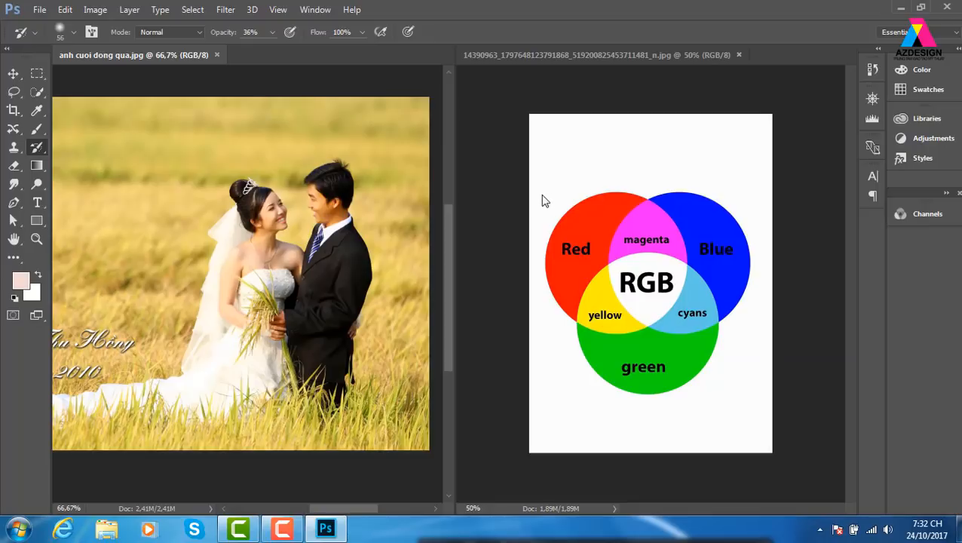
{"action": "key", "text": "ctrl+o"}
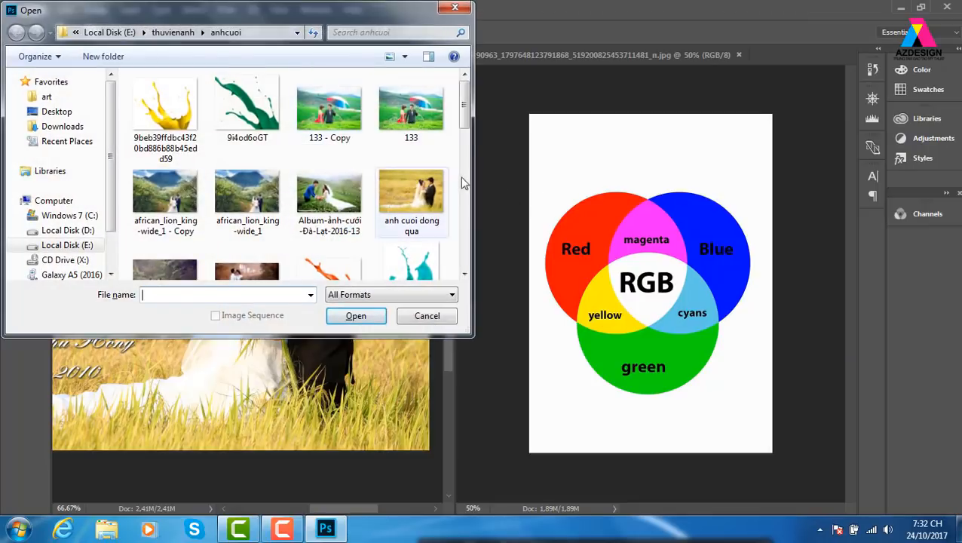
{"action": "left_click", "coordinate": [67, 245]}
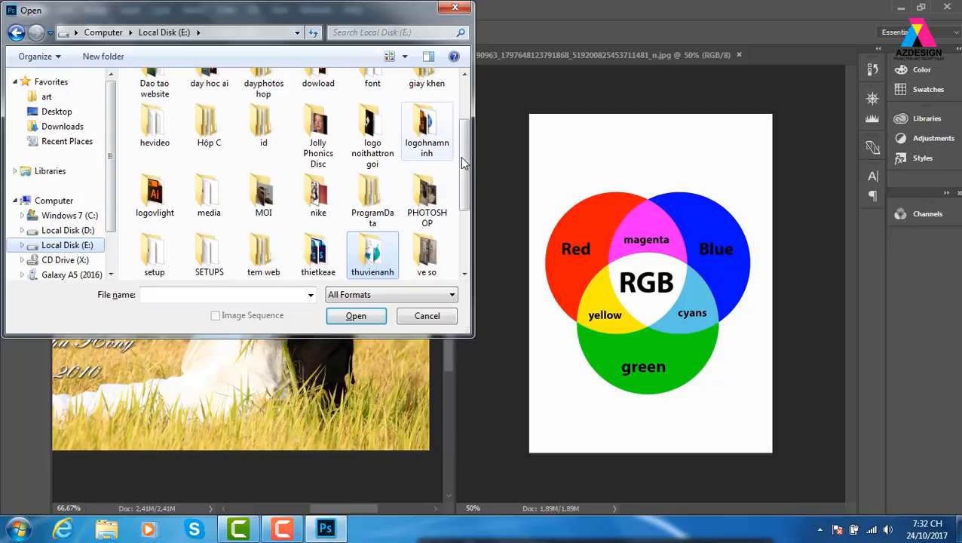
{"action": "scroll", "coordinate": [465, 181], "scroll_direction": "down", "scroll_amount": 1}
{"action": "mouse_move", "coordinate": [465, 181]}
{"action": "left_mouse_down"}
{"action": "mouse_move", "coordinate": [467, 217]}
{"action": "mouse_move", "coordinate": [475, 174]}
{"action": "left_mouse_up"}
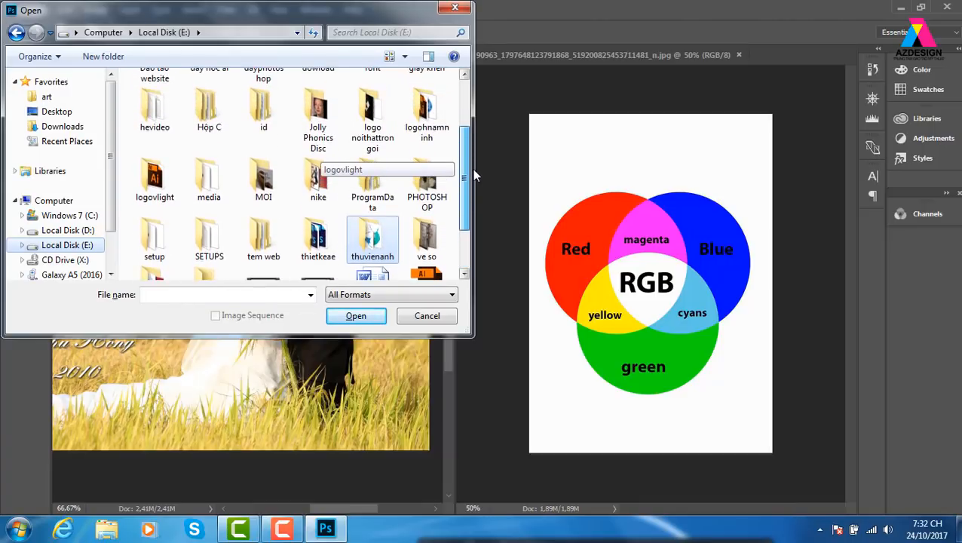
{"action": "double_click", "coordinate": [426, 183]}
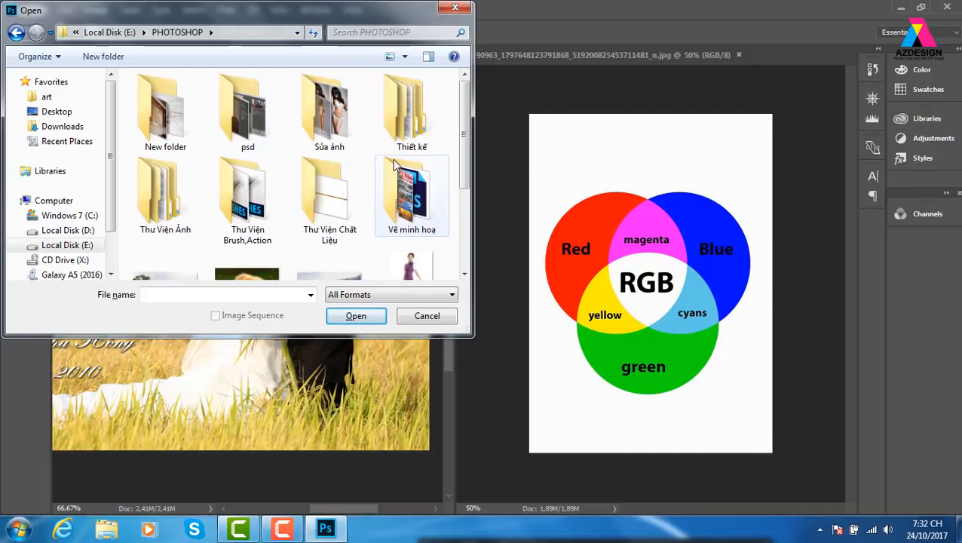
{"action": "double_click", "coordinate": [344, 123]}
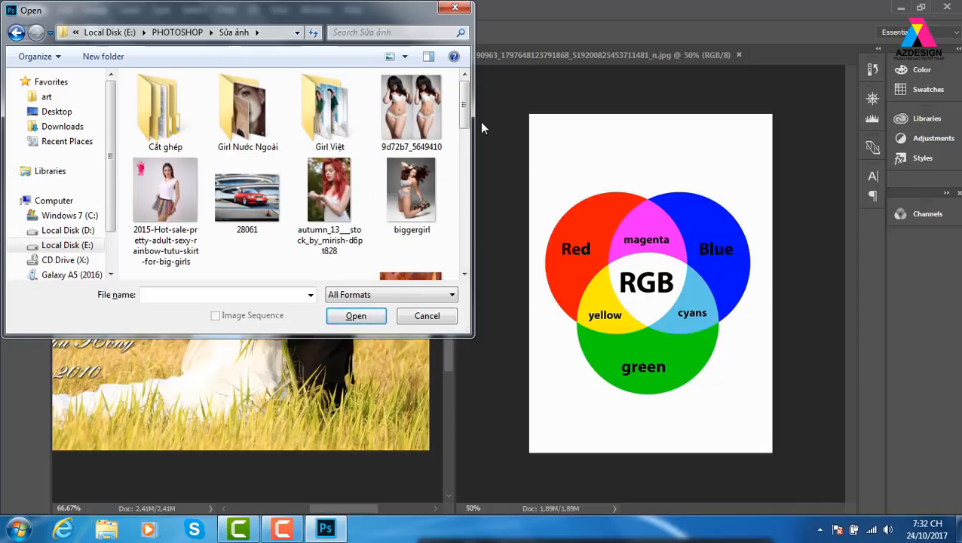
{"action": "mouse_move", "coordinate": [464, 105]}
{"action": "left_mouse_down"}
{"action": "mouse_move", "coordinate": [457, 243]}
{"action": "mouse_move", "coordinate": [463, 105]}
{"action": "left_mouse_up"}
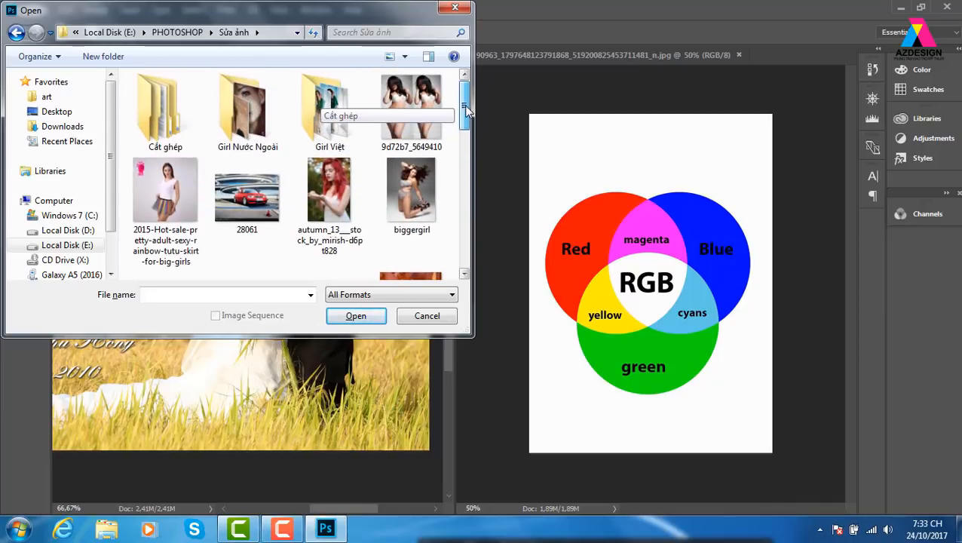
{"action": "double_click", "coordinate": [335, 109]}
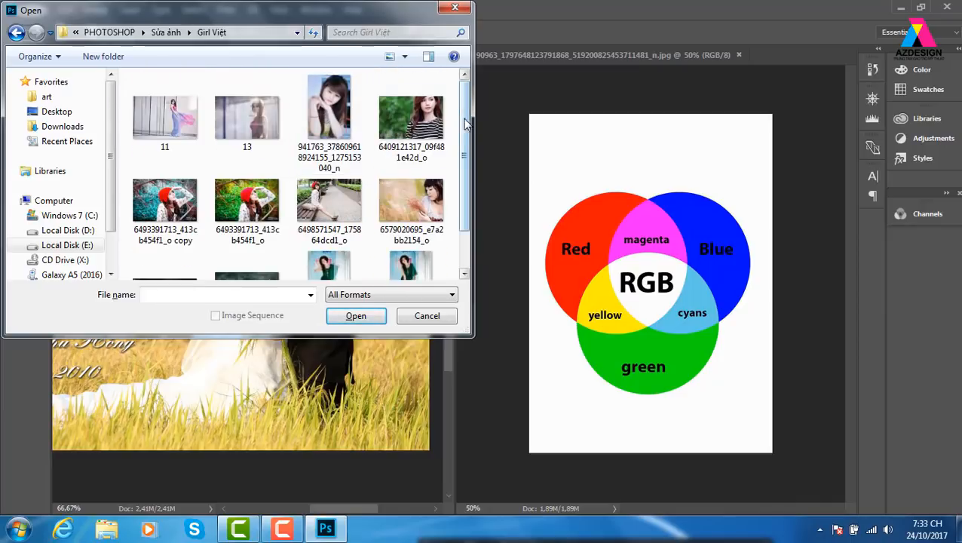
{"action": "left_click_drag", "start_coordinate": [462, 119], "coordinate": [467, 154]}
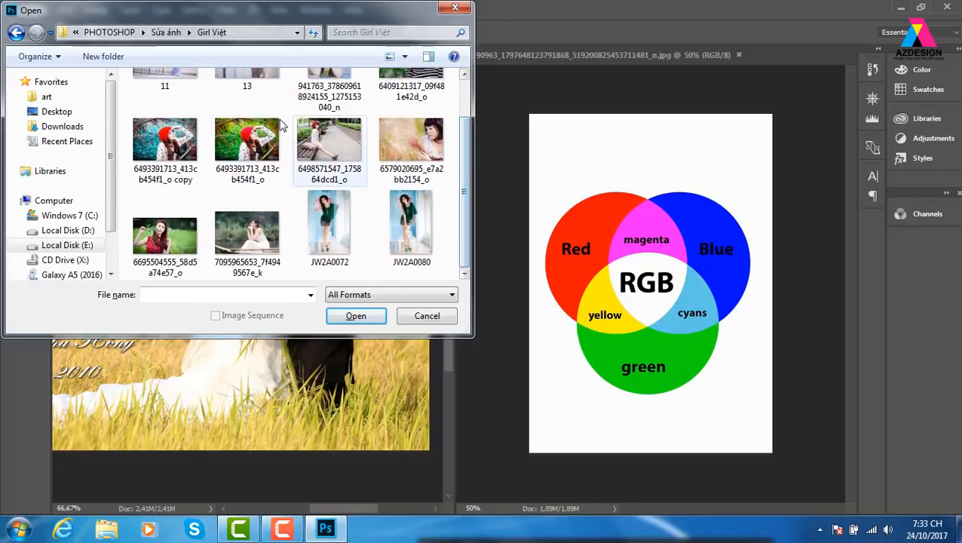
{"action": "left_click", "coordinate": [247, 142]}
{"action": "left_click", "coordinate": [360, 316]}
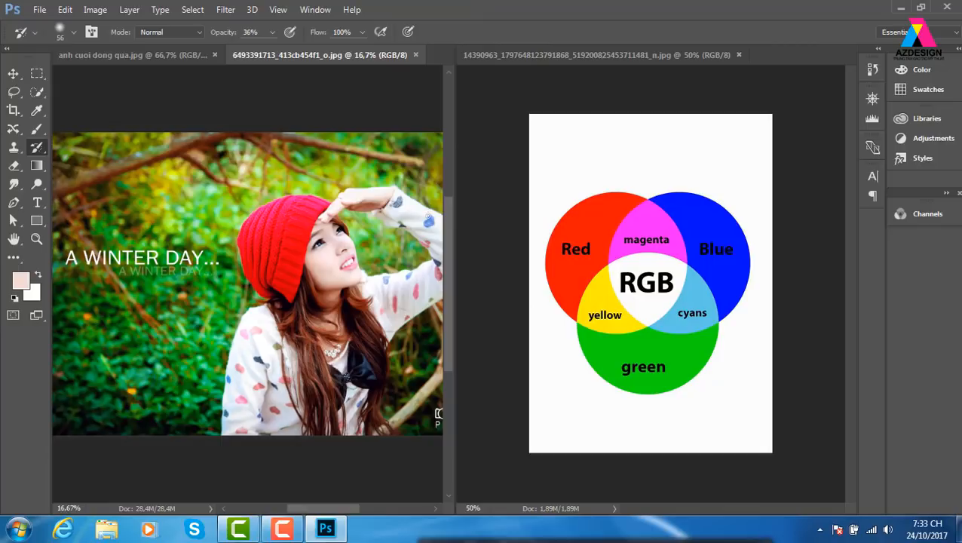
Step: Start a Selective Color adjustment on the red-hat photo and set the Greens to yellow -100% and cyan -100%
{"action": "key", "text": "ctrl+plus"}
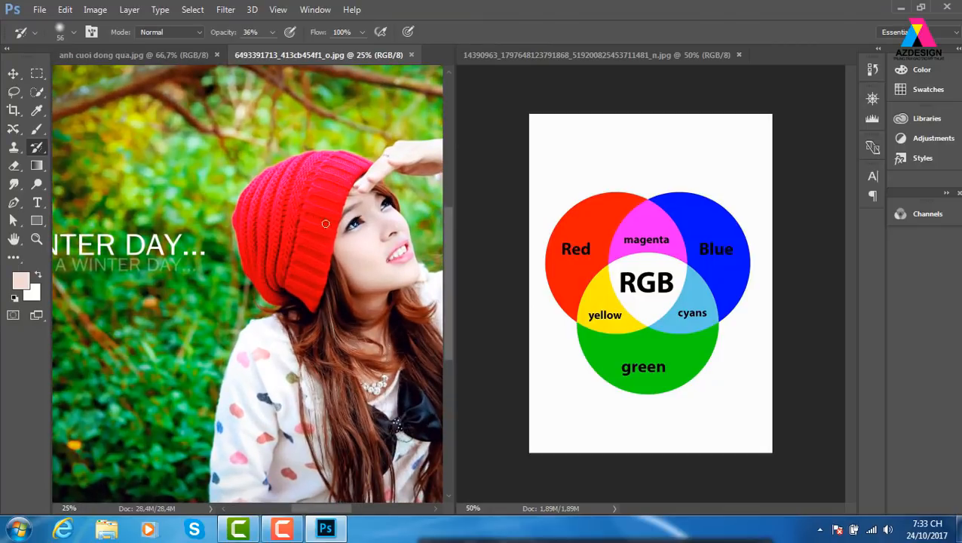
{"action": "key", "text": "ctrl+minus"}
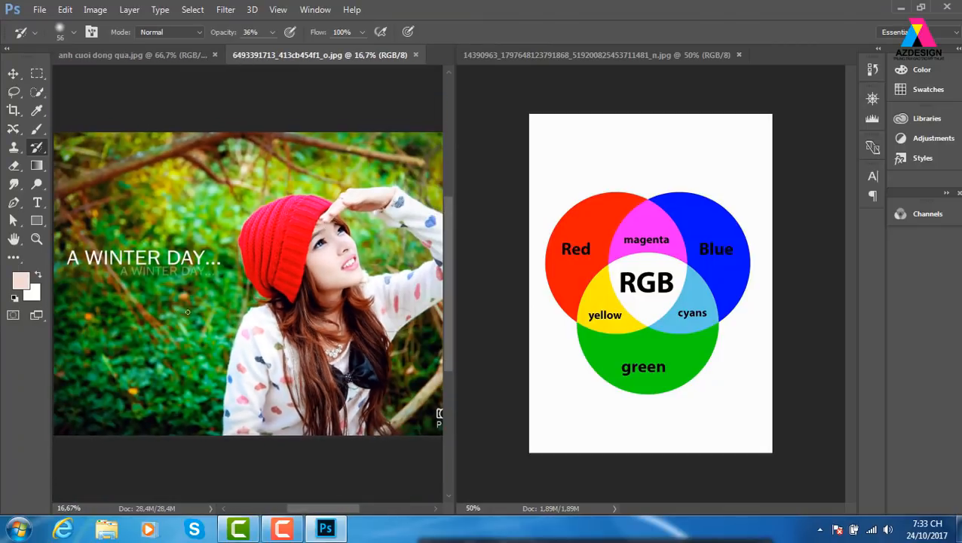
{"action": "left_click", "coordinate": [95, 9]}
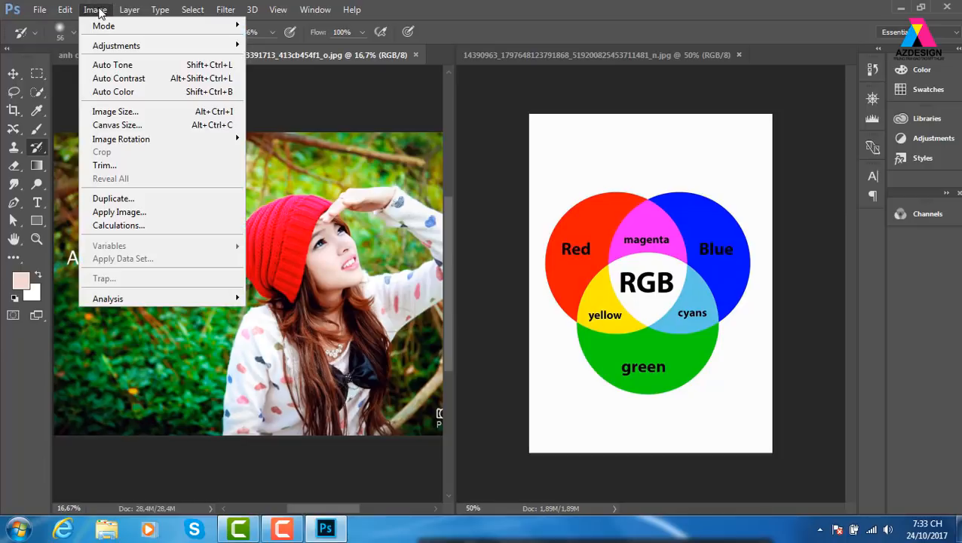
{"action": "mouse_move", "coordinate": [122, 46]}
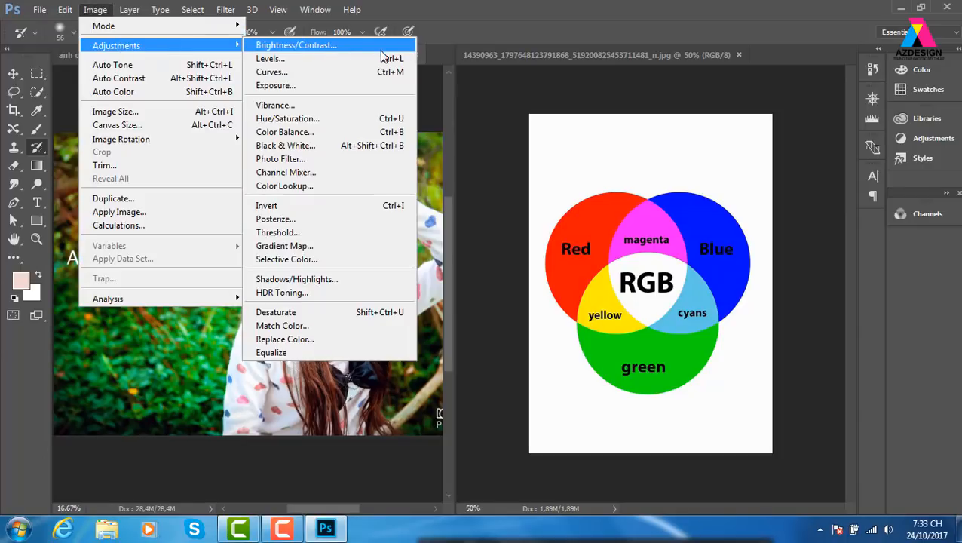
{"action": "left_click", "coordinate": [317, 259]}
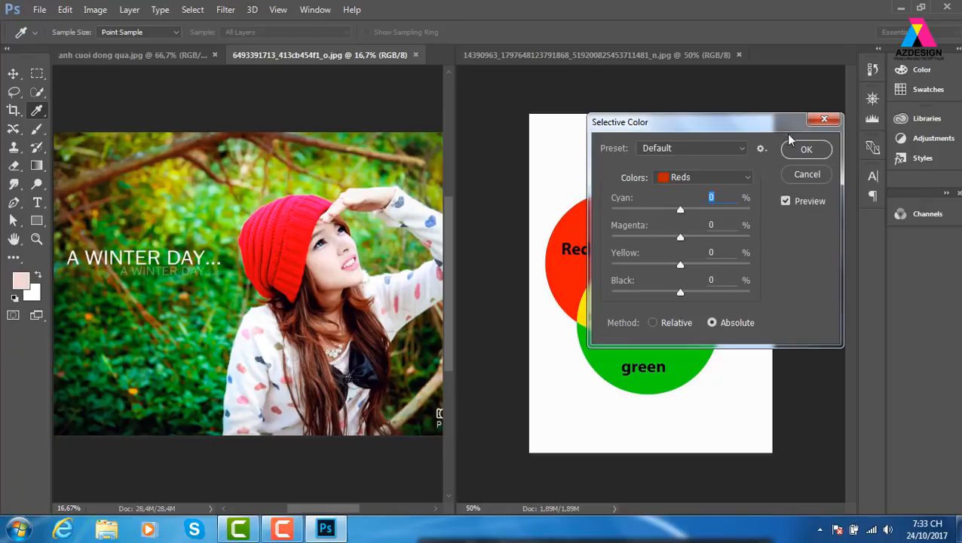
{"action": "left_click_drag", "start_coordinate": [760, 122], "coordinate": [876, 102]}
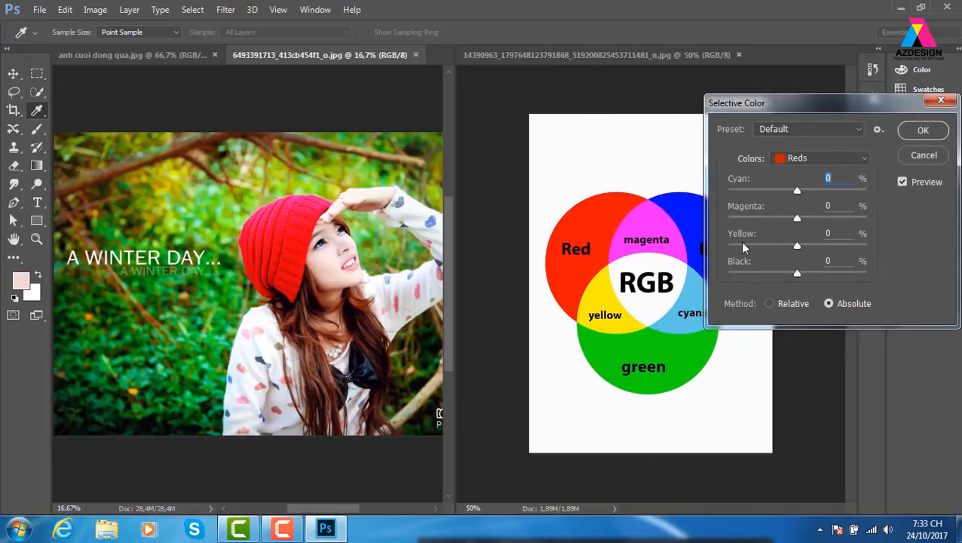
{"action": "left_click", "coordinate": [822, 161]}
{"action": "left_click", "coordinate": [805, 197]}
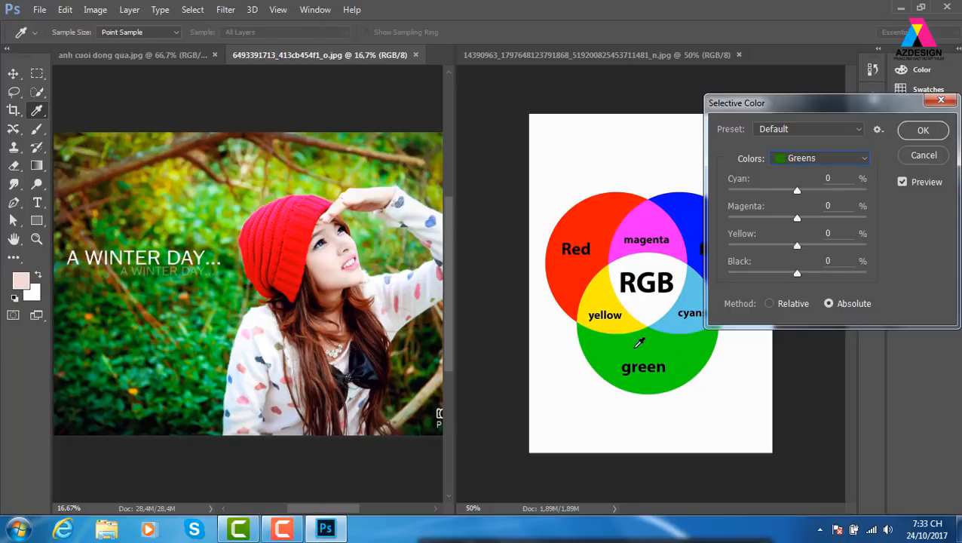
{"action": "left_click_drag", "start_coordinate": [798, 247], "coordinate": [699, 251]}
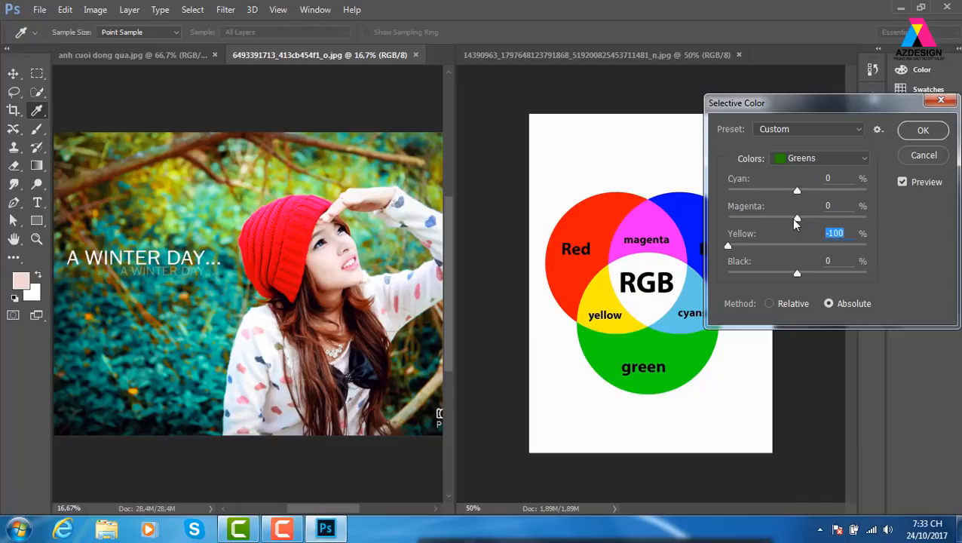
{"action": "left_click_drag", "start_coordinate": [796, 189], "coordinate": [727, 190]}
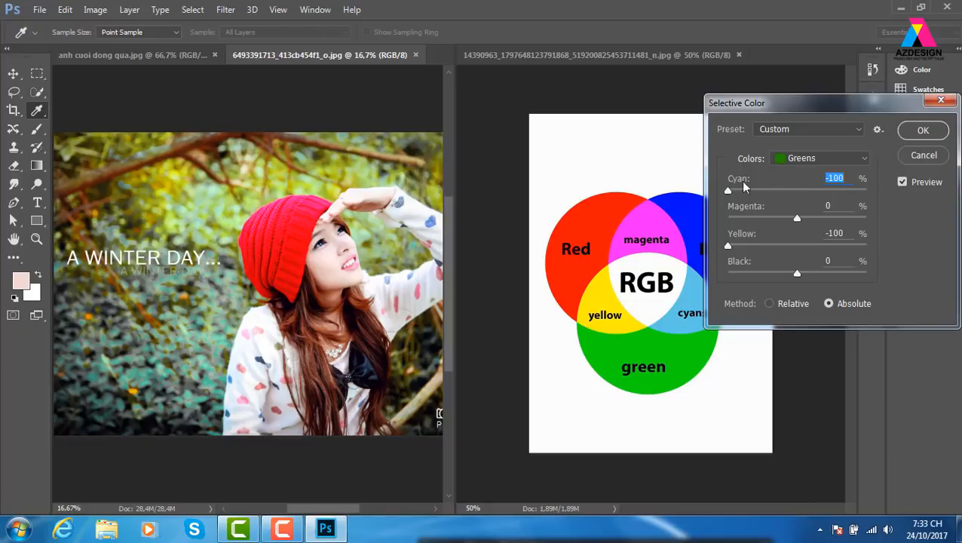
Step: Set the Yellows to yellow -100%, try magenta and cyan at +100%, and settle on cyan +12% and magenta +19%
{"action": "left_click", "coordinate": [832, 158]}
{"action": "left_click", "coordinate": [820, 187]}
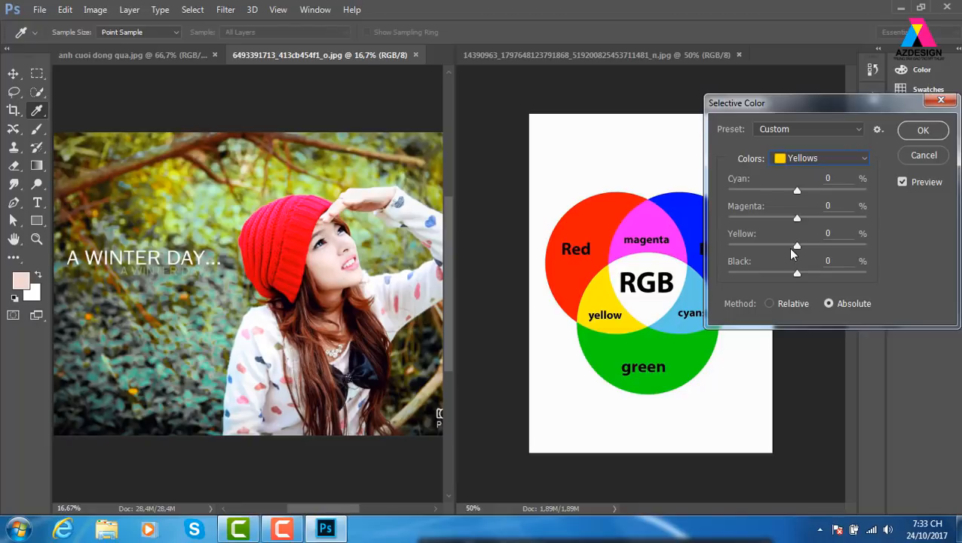
{"action": "left_click_drag", "start_coordinate": [795, 247], "coordinate": [725, 249]}
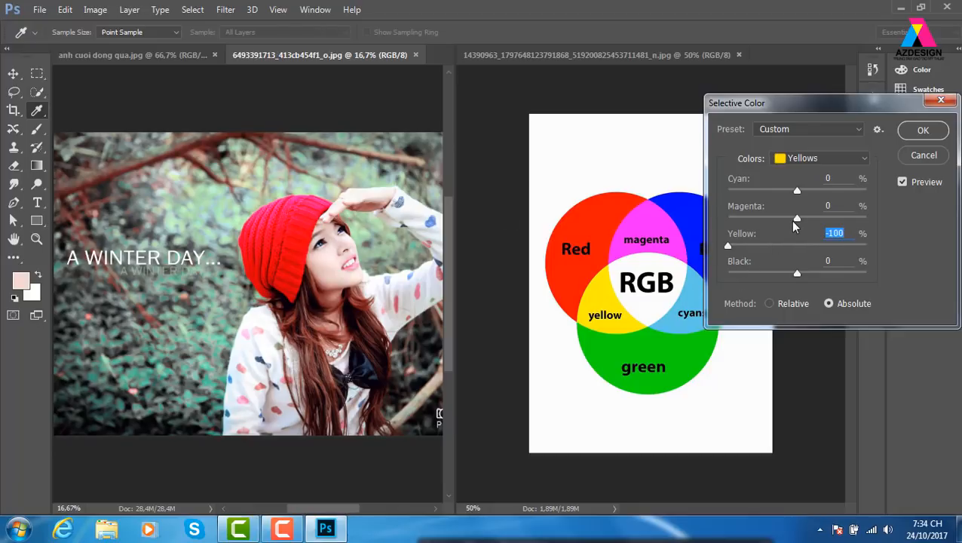
{"action": "left_click_drag", "start_coordinate": [797, 218], "coordinate": [880, 217]}
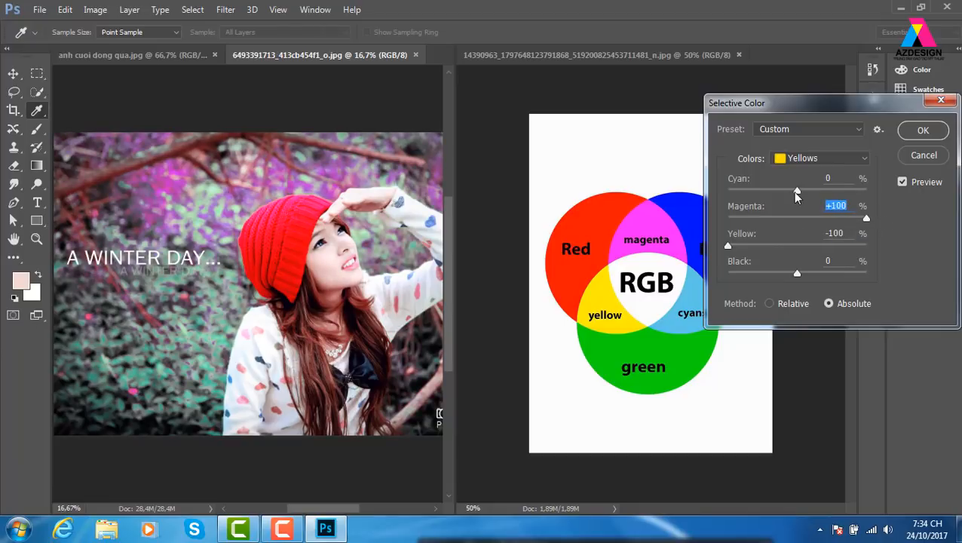
{"action": "left_click_drag", "start_coordinate": [797, 191], "coordinate": [881, 194]}
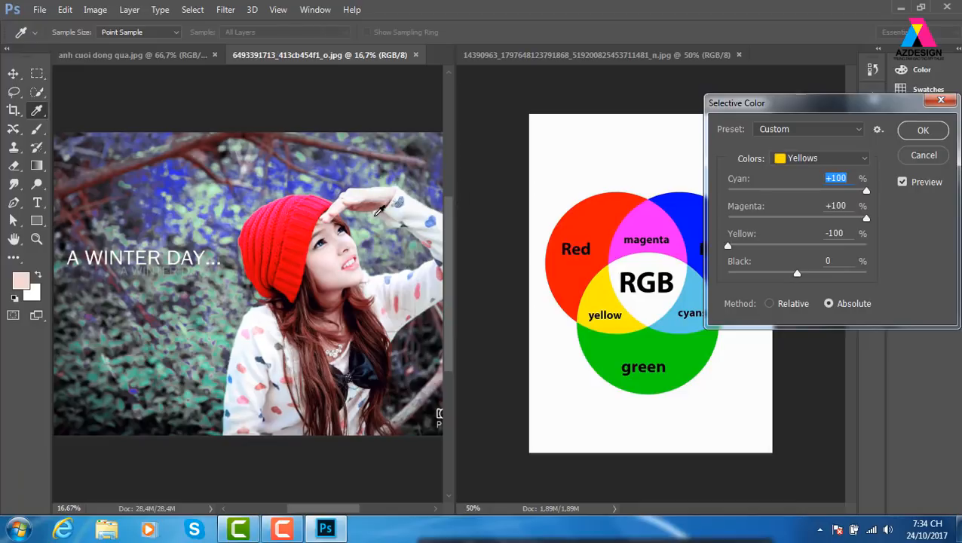
{"action": "left_click_drag", "start_coordinate": [865, 190], "coordinate": [807, 191]}
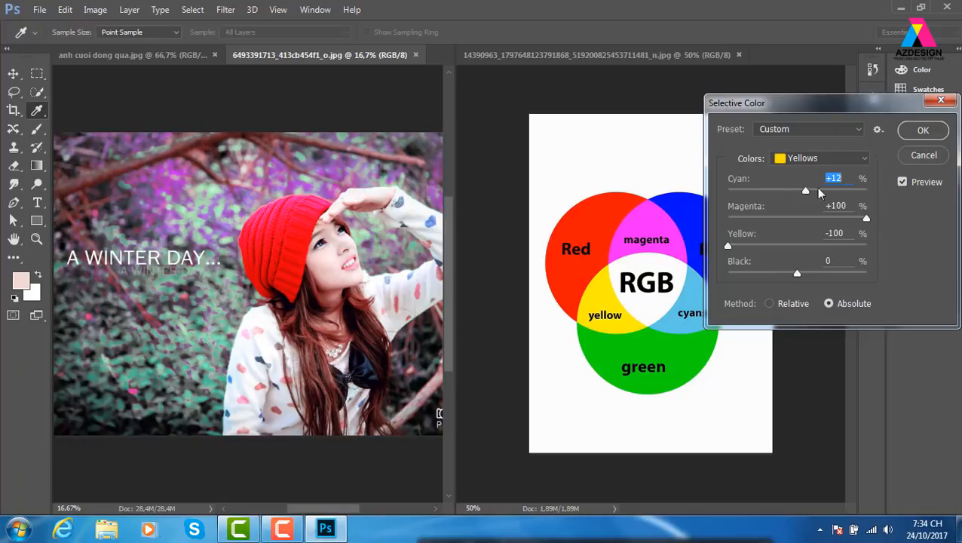
{"action": "left_click_drag", "start_coordinate": [865, 218], "coordinate": [811, 220]}
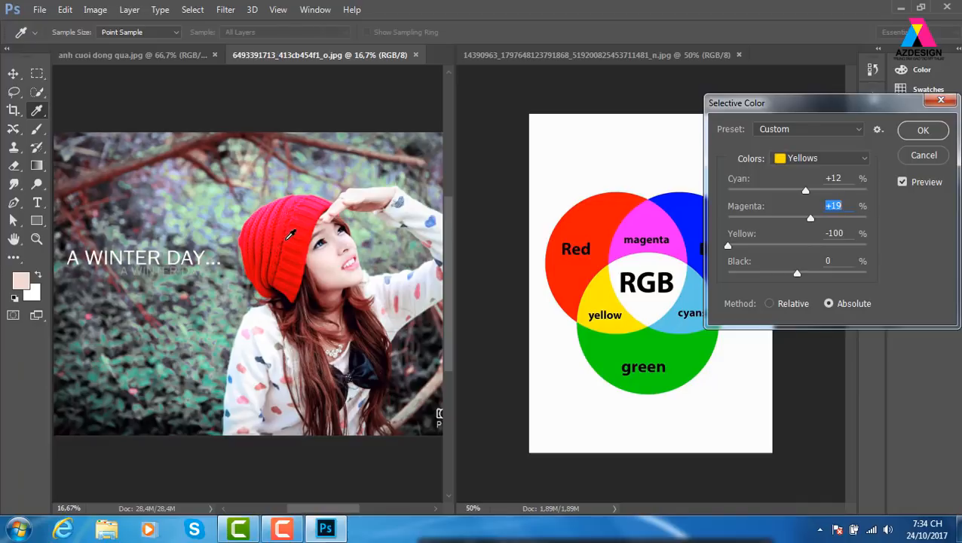
Step: Set the Reds to magenta -100% and yellow -100% to take the red out of the hat
{"action": "left_click", "coordinate": [819, 161]}
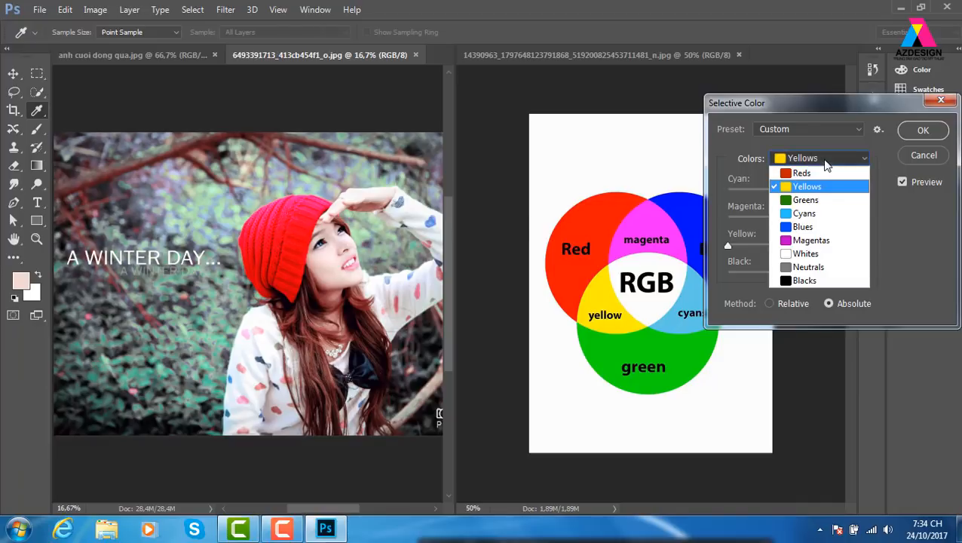
{"action": "left_click", "coordinate": [801, 171]}
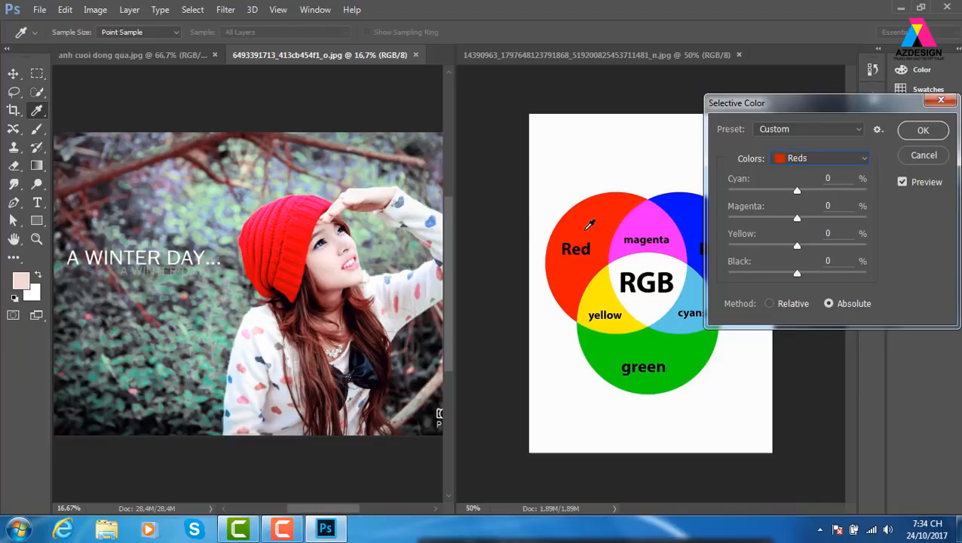
{"action": "left_click_drag", "start_coordinate": [797, 221], "coordinate": [701, 224]}
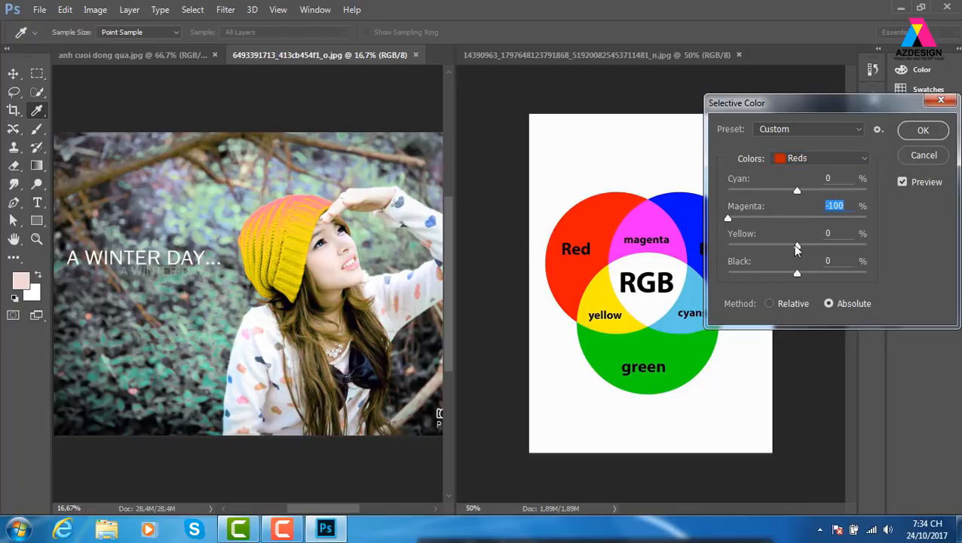
{"action": "left_click_drag", "start_coordinate": [794, 246], "coordinate": [667, 252]}
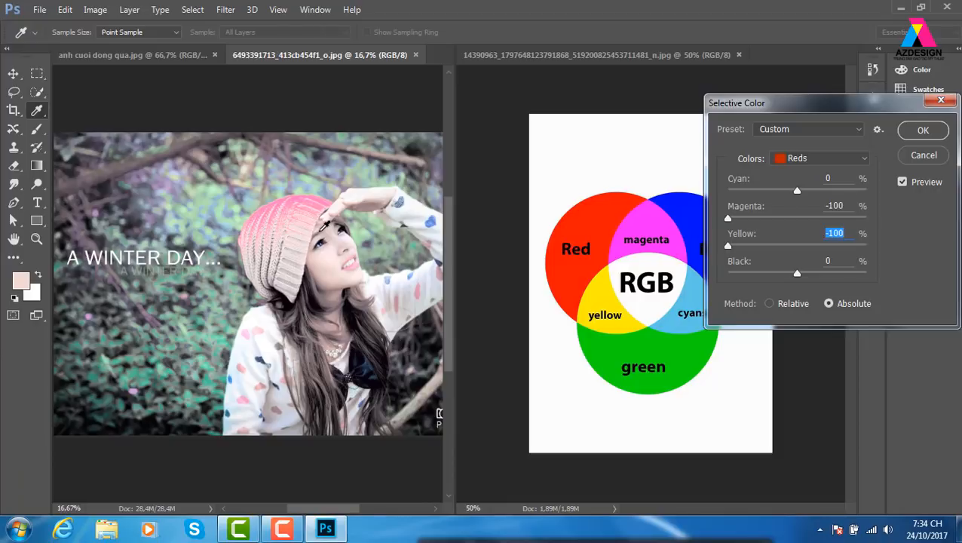
Step: Set the Magentas to magenta, yellow and cyan -100% each, and apply the Selective Color adjustment
{"action": "left_click", "coordinate": [833, 156]}
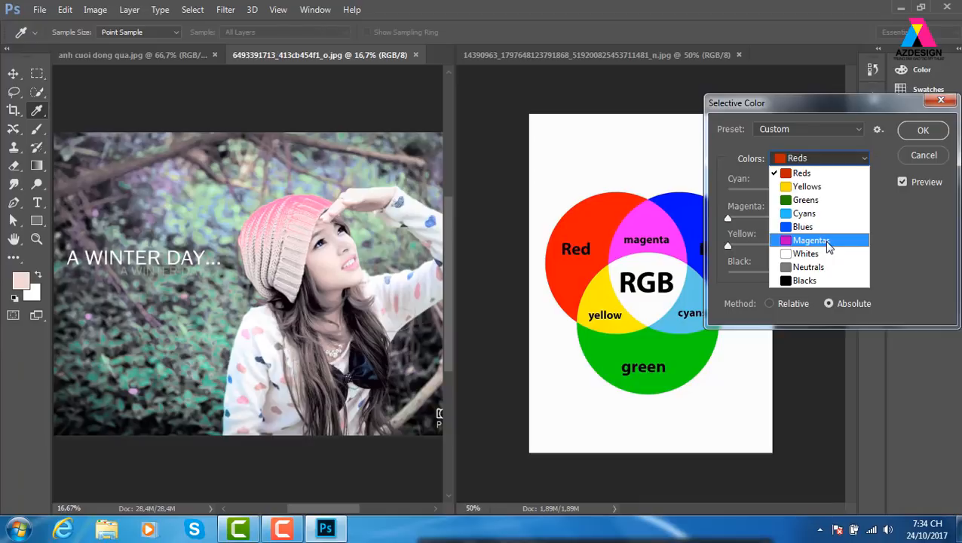
{"action": "left_click", "coordinate": [828, 243]}
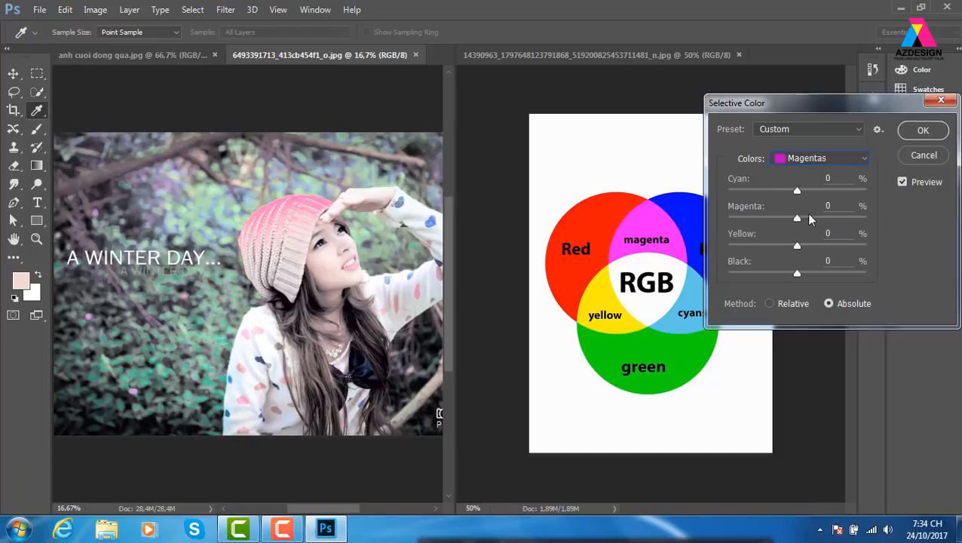
{"action": "left_click_drag", "start_coordinate": [797, 218], "coordinate": [701, 222]}
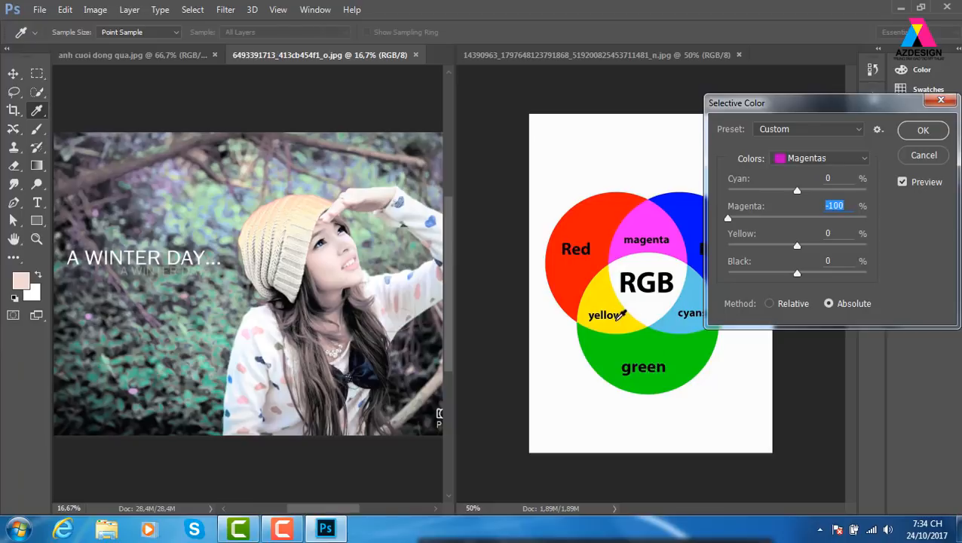
{"action": "left_click_drag", "start_coordinate": [796, 247], "coordinate": [694, 249]}
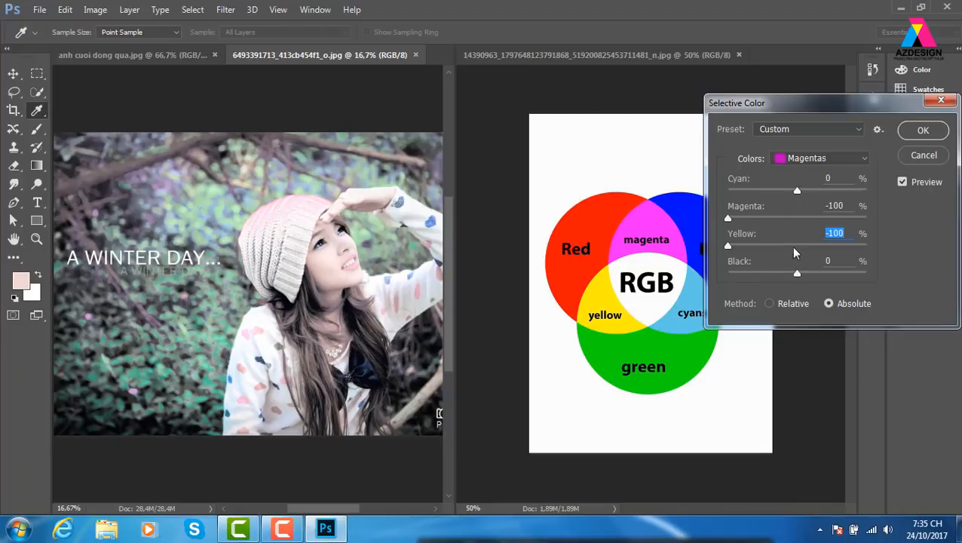
{"action": "left_click_drag", "start_coordinate": [797, 191], "coordinate": [671, 193]}
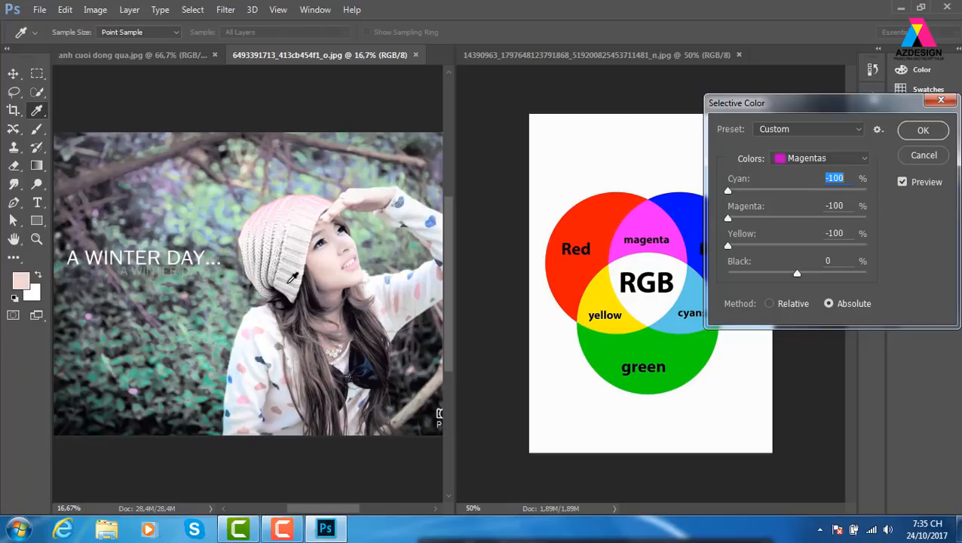
{"action": "left_click", "coordinate": [932, 136]}
Step: Start a second Selective Color adjustment on the hat photo and set the Reds to magenta -100% and yellow -100%
{"action": "key", "text": "y"}
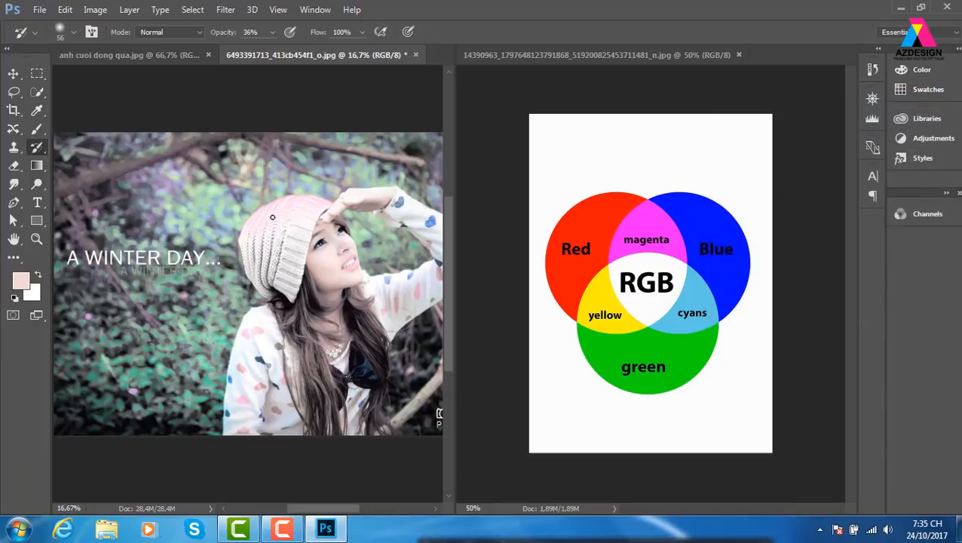
{"action": "key", "text": "ctrl+plus"}
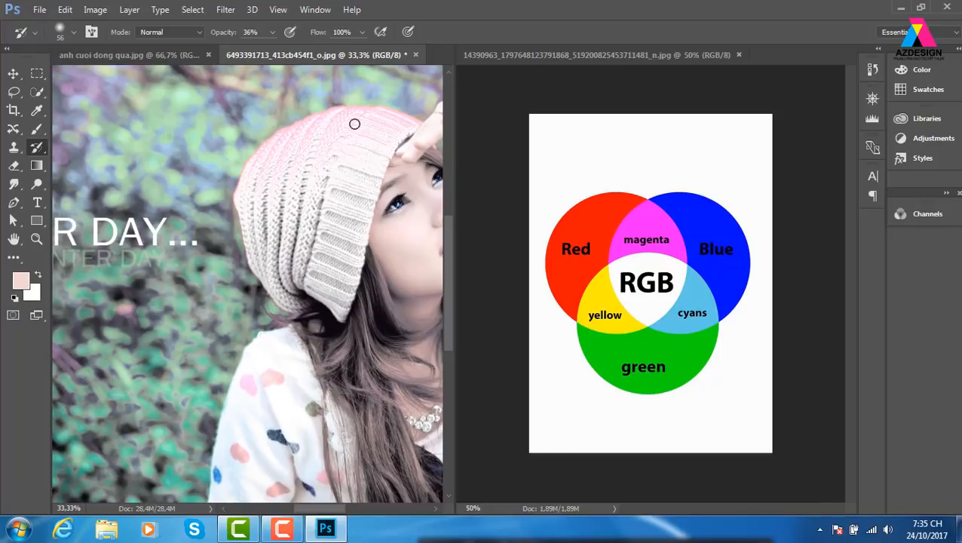
{"action": "left_click", "coordinate": [97, 10]}
{"action": "mouse_move", "coordinate": [117, 47]}
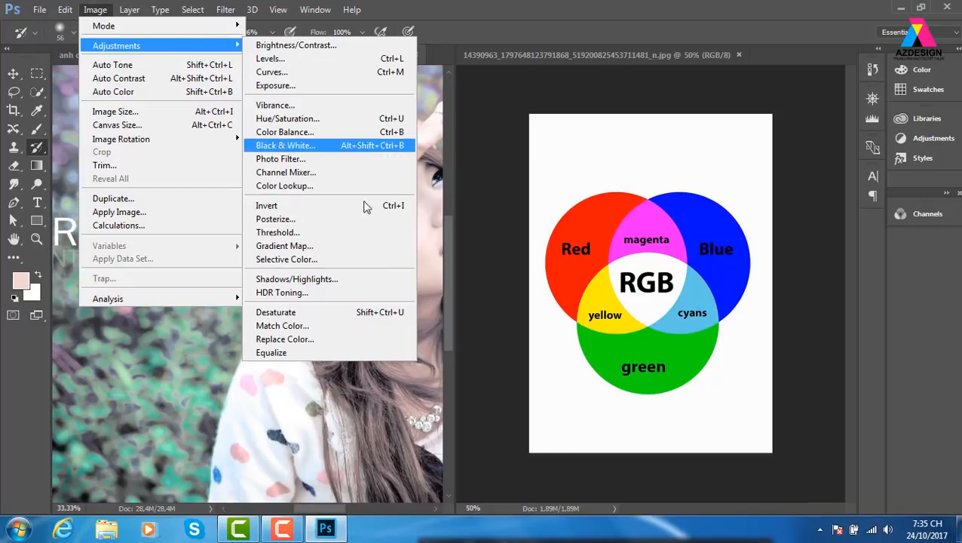
{"action": "left_click", "coordinate": [337, 259]}
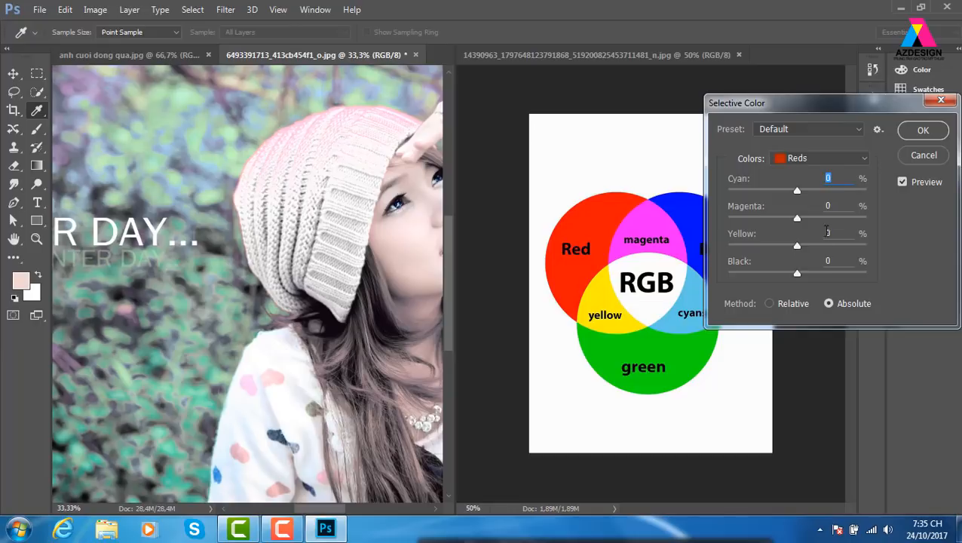
{"action": "left_click_drag", "start_coordinate": [797, 219], "coordinate": [675, 218]}
{"action": "left_click_drag", "start_coordinate": [797, 249], "coordinate": [675, 251]}
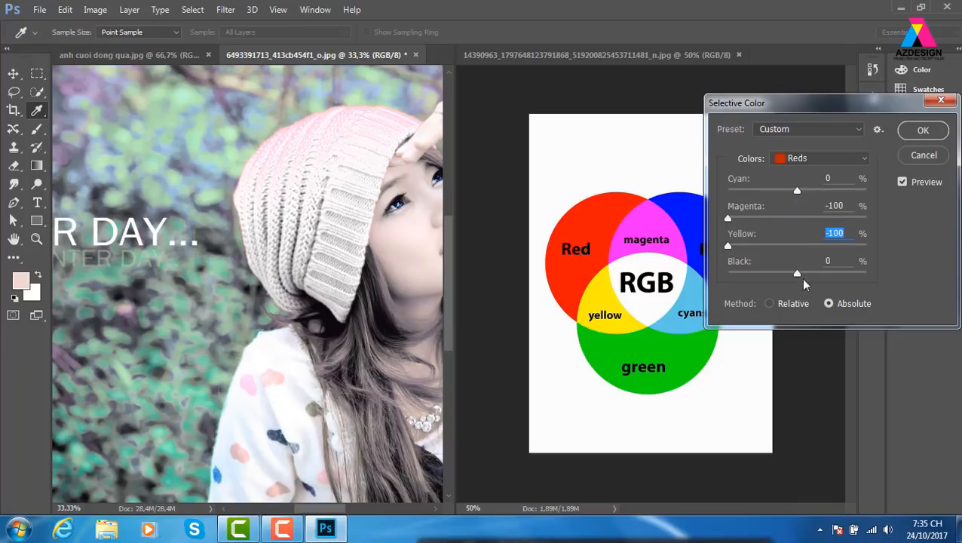
Step: Try black -18% and cyan -66% on the Reds, settle on +100% for both, and apply the Selective Color adjustment
{"action": "mouse_move", "coordinate": [797, 273]}
{"action": "left_mouse_down"}
{"action": "mouse_move", "coordinate": [806, 273]}
{"action": "mouse_move", "coordinate": [773, 279]}
{"action": "mouse_move", "coordinate": [788, 279]}
{"action": "left_mouse_up"}
{"action": "left_click_drag", "start_coordinate": [797, 188], "coordinate": [784, 192]}
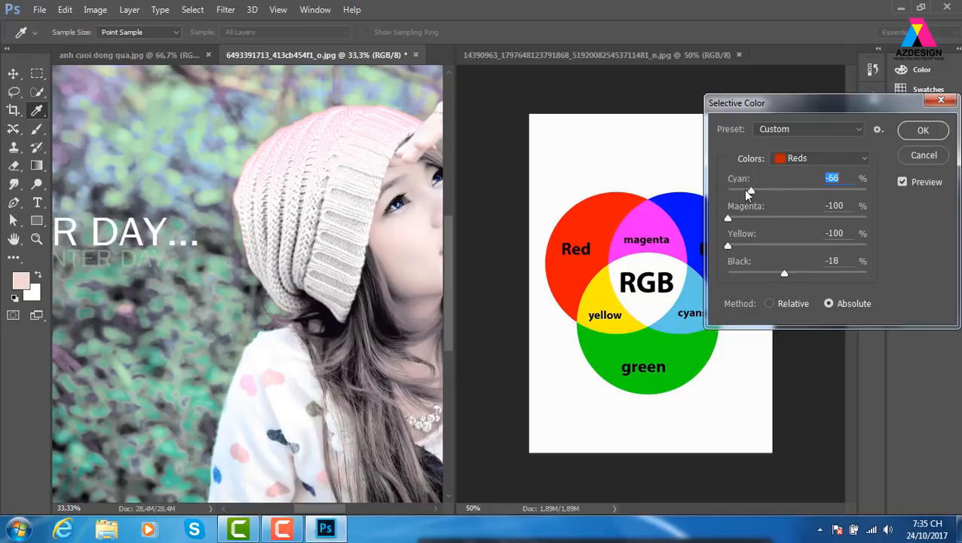
{"action": "left_click_drag", "start_coordinate": [873, 190], "coordinate": [803, 197]}
{"action": "left_click_drag", "start_coordinate": [735, 202], "coordinate": [897, 210]}
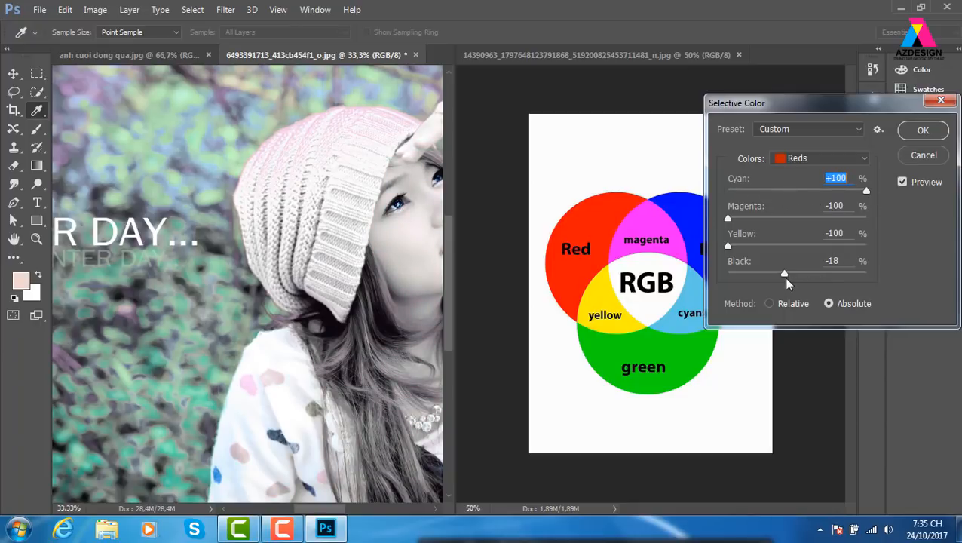
{"action": "left_click_drag", "start_coordinate": [785, 276], "coordinate": [869, 274]}
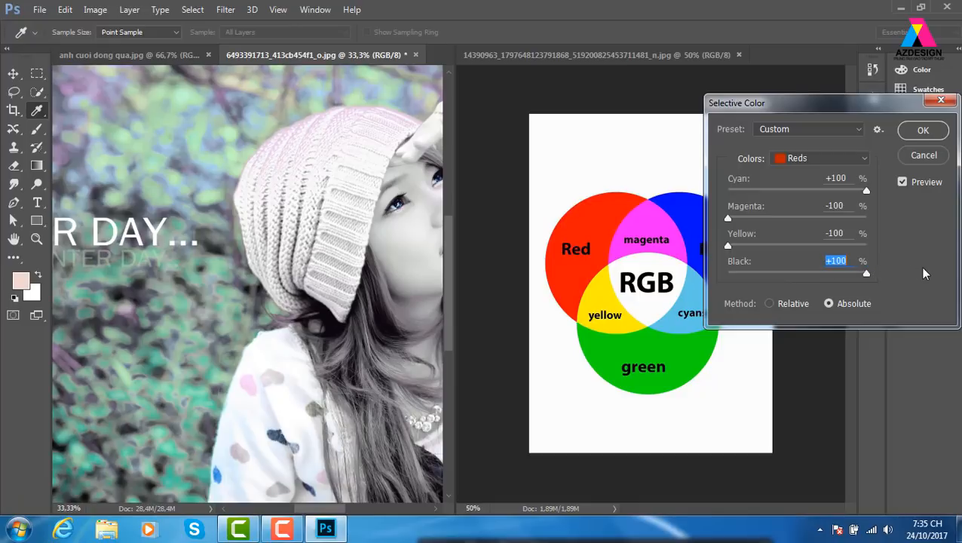
{"action": "left_click", "coordinate": [921, 130]}
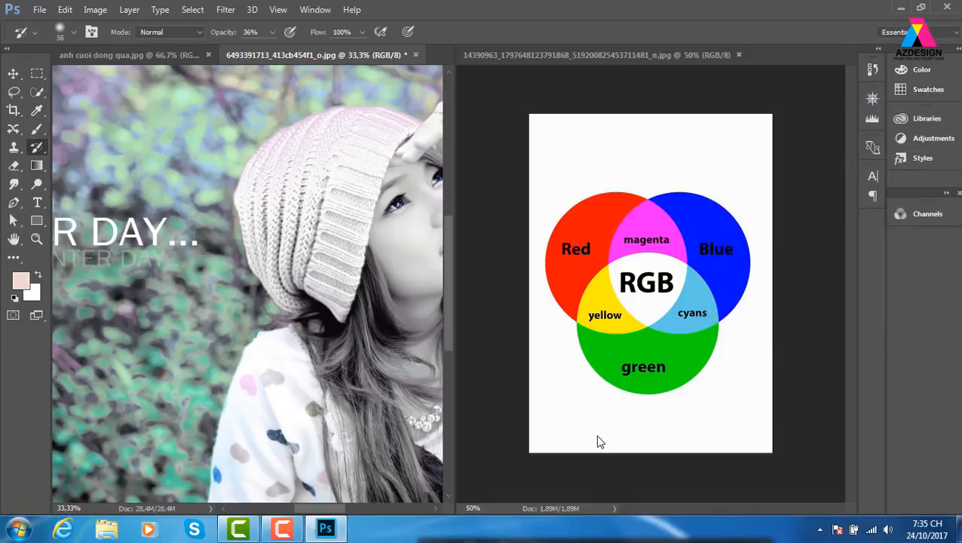
Step: Enlarge the History Brush to 105 px and paint the original colour back over the girl's face and hair
{"action": "key", "text": "ctrl+minus"}
{"action": "key", "text": "ctrl+minus"}
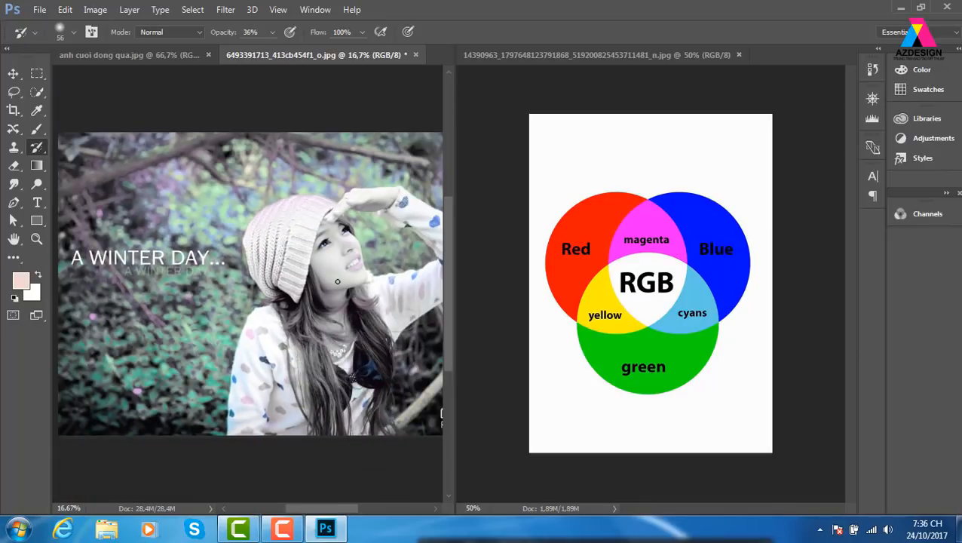
{"action": "key", "text": "ctrl+plus"}
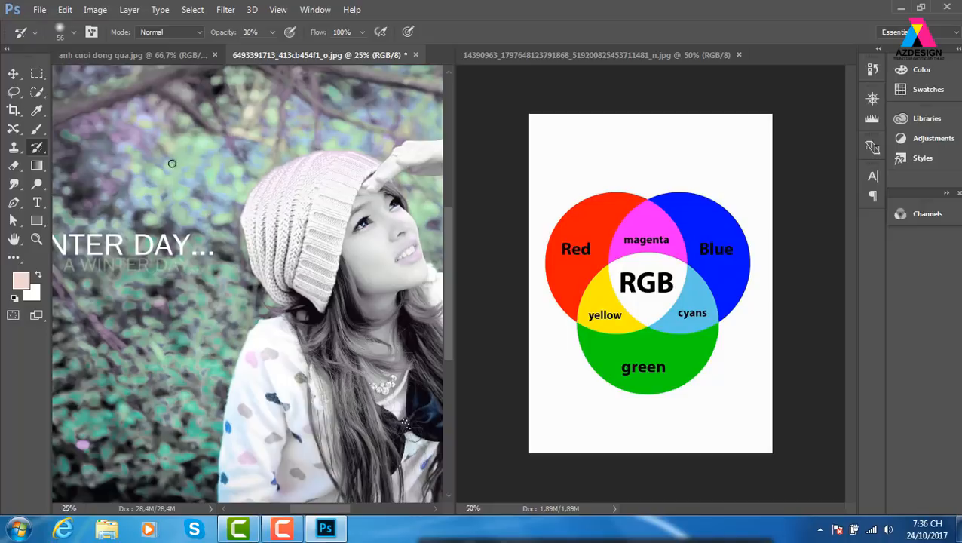
{"action": "right_click", "coordinate": [398, 219]}
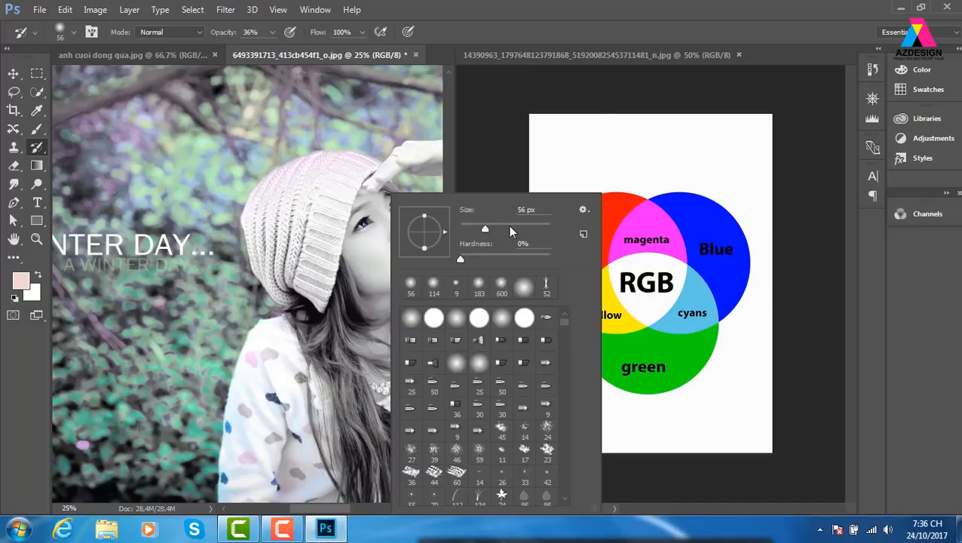
{"action": "left_click", "coordinate": [505, 226]}
{"action": "mouse_move", "coordinate": [377, 214]}
{"action": "left_mouse_down"}
{"action": "mouse_move", "coordinate": [376, 248]}
{"action": "mouse_move", "coordinate": [362, 216]}
{"action": "mouse_move", "coordinate": [364, 271]}
{"action": "mouse_move", "coordinate": [357, 223]}
{"action": "mouse_move", "coordinate": [375, 258]}
{"action": "mouse_move", "coordinate": [375, 204]}
{"action": "mouse_move", "coordinate": [422, 280]}
{"action": "mouse_move", "coordinate": [399, 220]}
{"action": "mouse_move", "coordinate": [412, 272]}
{"action": "mouse_move", "coordinate": [370, 283]}
{"action": "mouse_move", "coordinate": [370, 330]}
{"action": "mouse_move", "coordinate": [358, 298]}
{"action": "mouse_move", "coordinate": [348, 348]}
{"action": "mouse_move", "coordinate": [321, 340]}
{"action": "mouse_move", "coordinate": [314, 363]}
{"action": "mouse_move", "coordinate": [331, 375]}
{"action": "mouse_move", "coordinate": [353, 362]}
{"action": "mouse_move", "coordinate": [383, 443]}
{"action": "mouse_move", "coordinate": [340, 388]}
{"action": "mouse_move", "coordinate": [344, 468]}
{"action": "mouse_move", "coordinate": [335, 377]}
{"action": "mouse_move", "coordinate": [384, 403]}
{"action": "mouse_move", "coordinate": [400, 295]}
{"action": "mouse_move", "coordinate": [434, 307]}
{"action": "mouse_move", "coordinate": [416, 302]}
{"action": "mouse_move", "coordinate": [390, 354]}
{"action": "mouse_move", "coordinate": [363, 370]}
{"action": "mouse_move", "coordinate": [355, 349]}
{"action": "mouse_move", "coordinate": [449, 404]}
{"action": "mouse_move", "coordinate": [436, 323]}
{"action": "mouse_move", "coordinate": [452, 371]}
{"action": "mouse_move", "coordinate": [416, 295]}
{"action": "mouse_move", "coordinate": [422, 285]}
{"action": "mouse_move", "coordinate": [381, 320]}
{"action": "mouse_move", "coordinate": [369, 306]}
{"action": "mouse_move", "coordinate": [392, 299]}
{"action": "mouse_move", "coordinate": [393, 279]}
{"action": "mouse_move", "coordinate": [372, 253]}
{"action": "mouse_move", "coordinate": [367, 272]}
{"action": "mouse_move", "coordinate": [355, 268]}
{"action": "mouse_move", "coordinate": [361, 207]}
{"action": "mouse_move", "coordinate": [353, 260]}
{"action": "mouse_move", "coordinate": [375, 185]}
{"action": "mouse_move", "coordinate": [419, 286]}
{"action": "left_mouse_up"}
{"action": "key", "text": "ctrl+minus"}
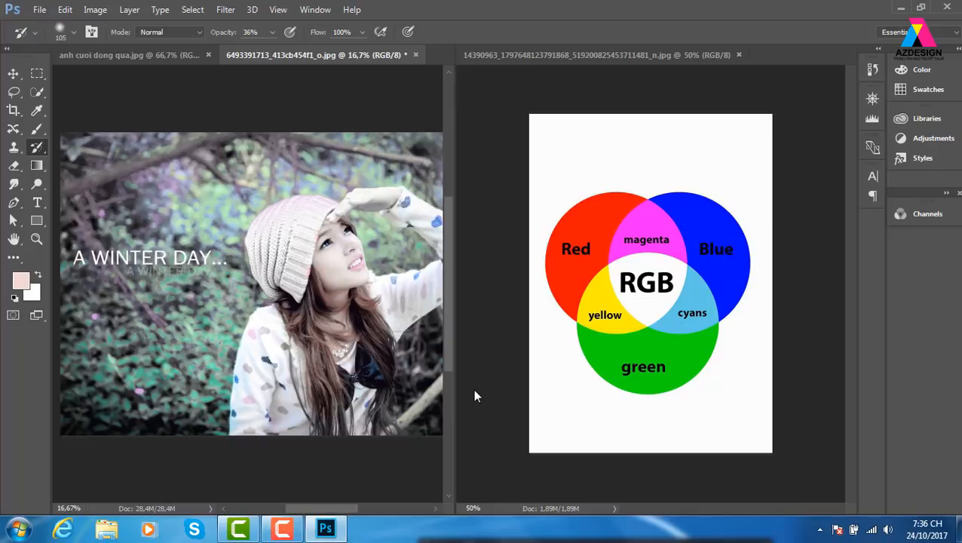
Step: Revert the hat photo to its saved version
{"action": "key", "text": "F12"}
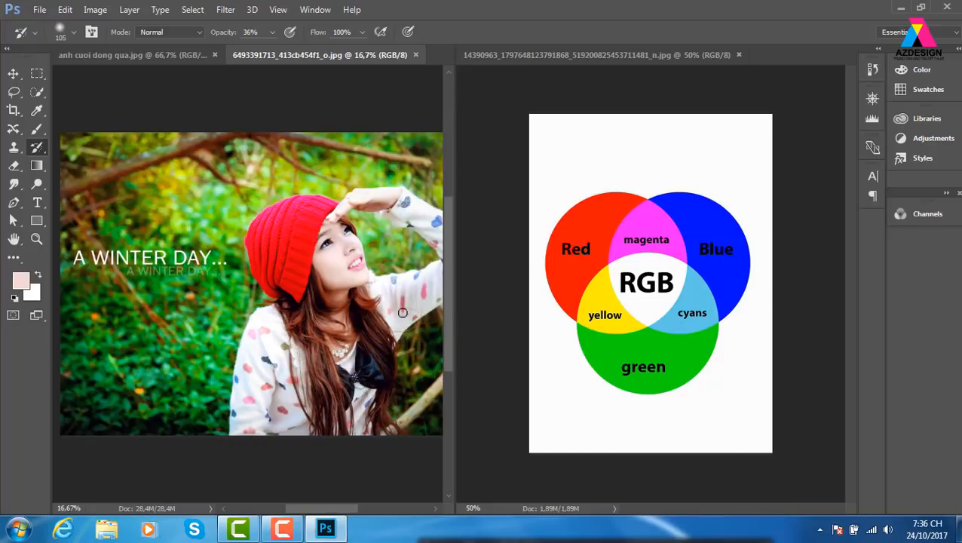
Step: Try desaturating the hat photo and previewing a Levels white input of 151, cancel Levels, and undo the desaturation
{"action": "key", "text": "ctrl+shift+u"}
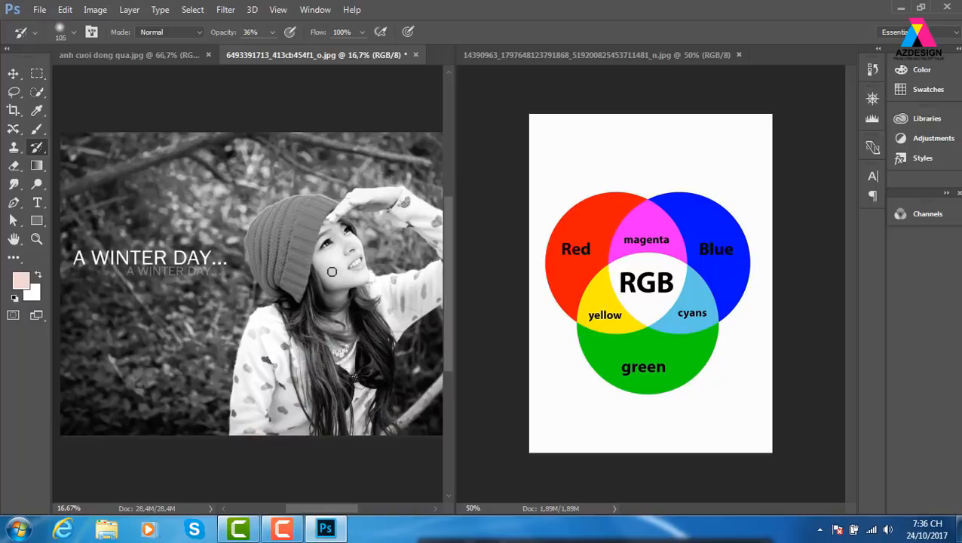
{"action": "key", "text": "ctrl+l"}
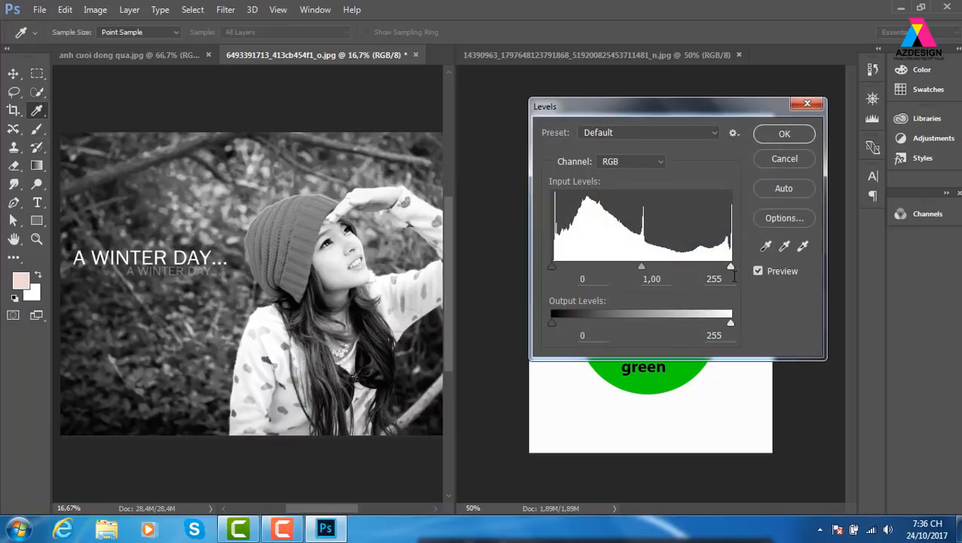
{"action": "left_click_drag", "start_coordinate": [730, 268], "coordinate": [655, 279]}
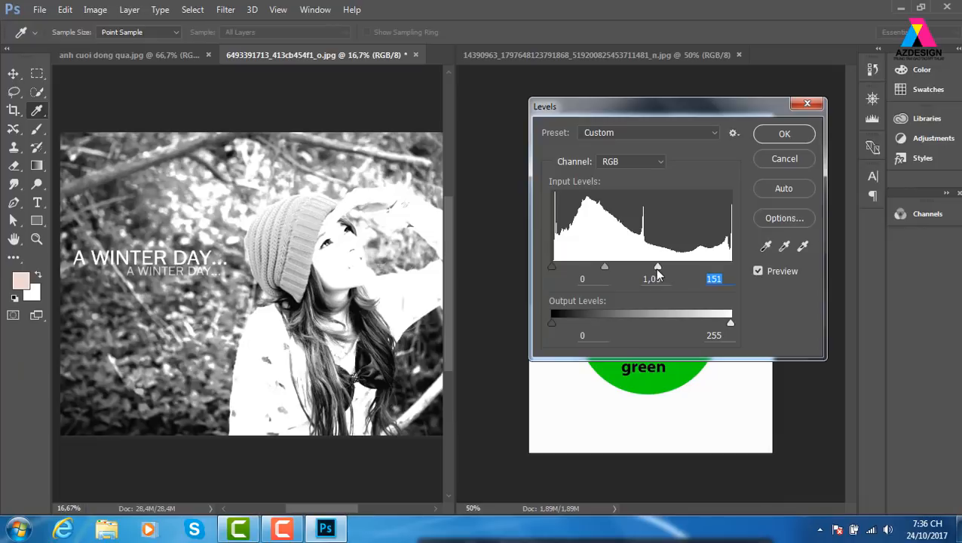
{"action": "left_click", "coordinate": [806, 103]}
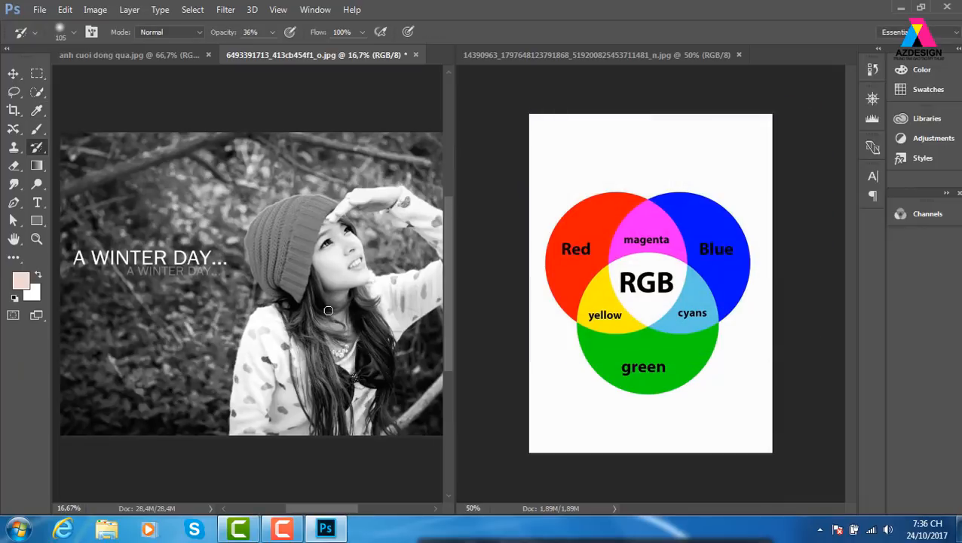
{"action": "key", "text": "ctrl+z"}
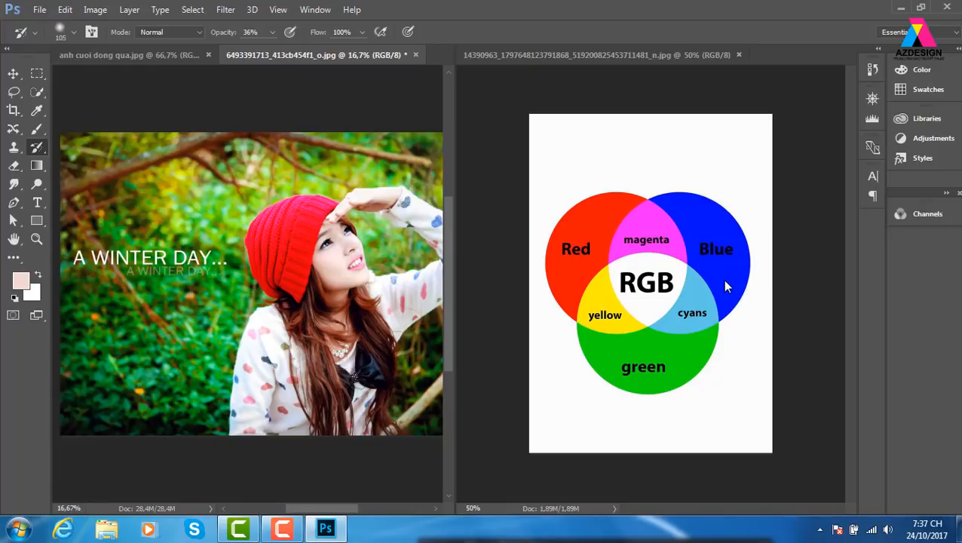
{"action": "left_click", "coordinate": [65, 11]}
{"action": "mouse_move", "coordinate": [315, 9]}
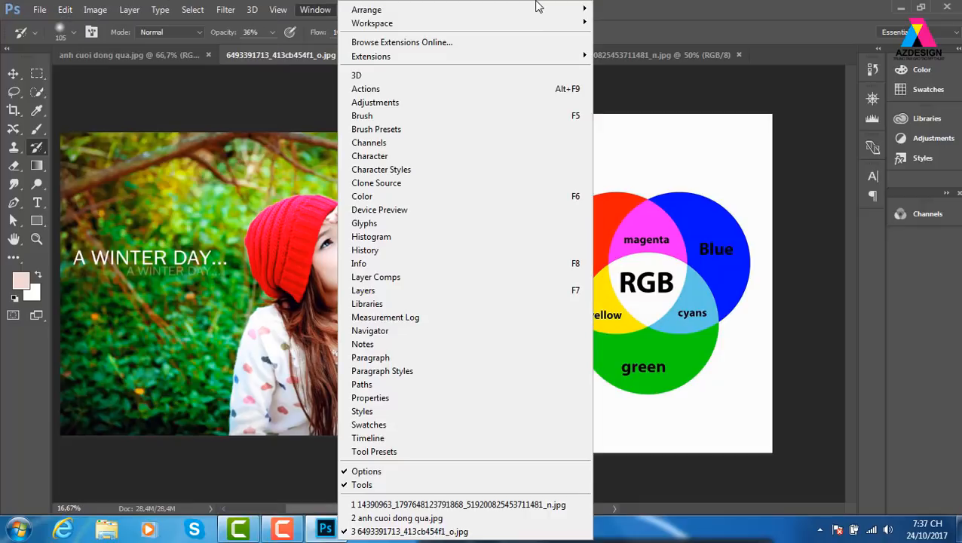
{"action": "left_click", "coordinate": [763, 7]}
{"action": "left_click", "coordinate": [95, 10]}
{"action": "mouse_move", "coordinate": [132, 48]}
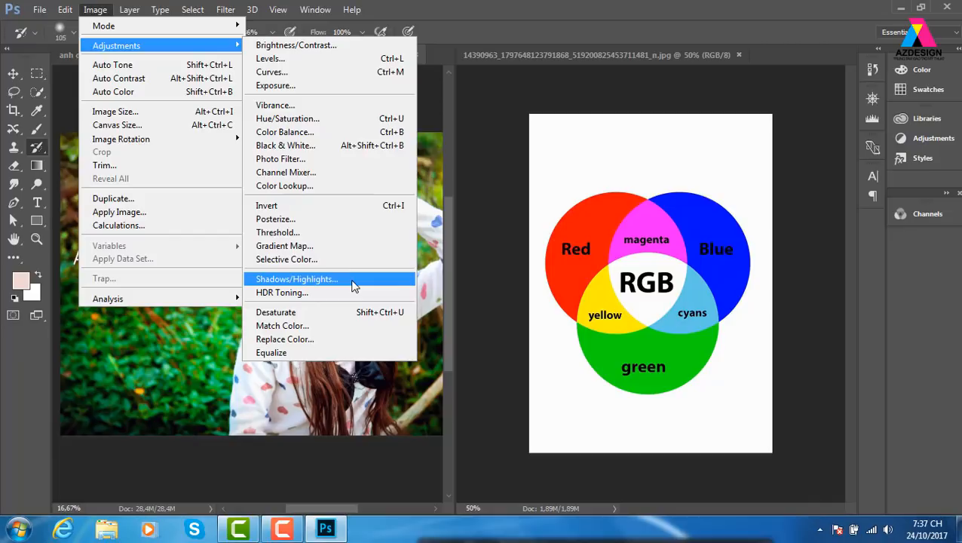
{"action": "left_click", "coordinate": [660, 28]}
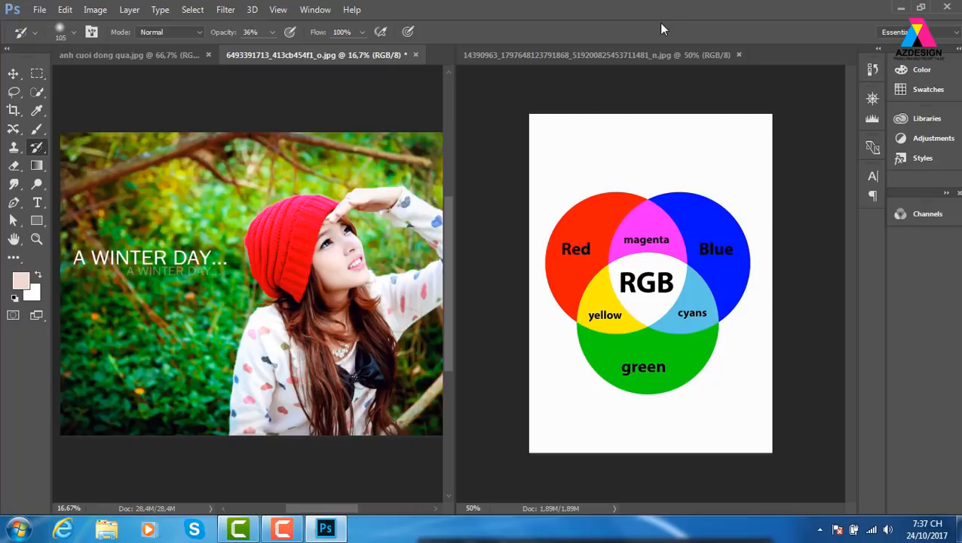
Step: Start opening another image and browse to the deckstop folder on Local Disk (D:)
{"action": "key", "text": "ctrl+o"}
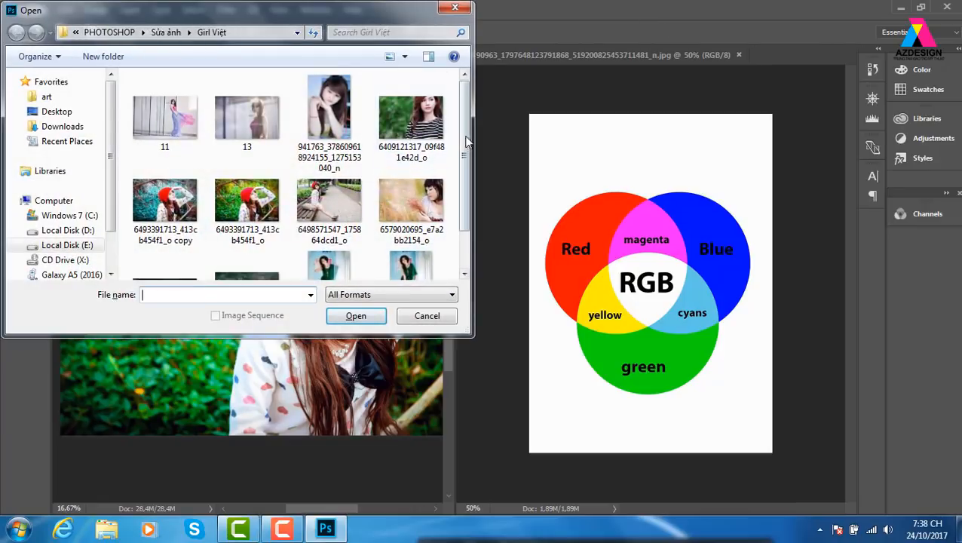
{"action": "scroll", "coordinate": [466, 142], "scroll_direction": "down", "scroll_amount": 2}
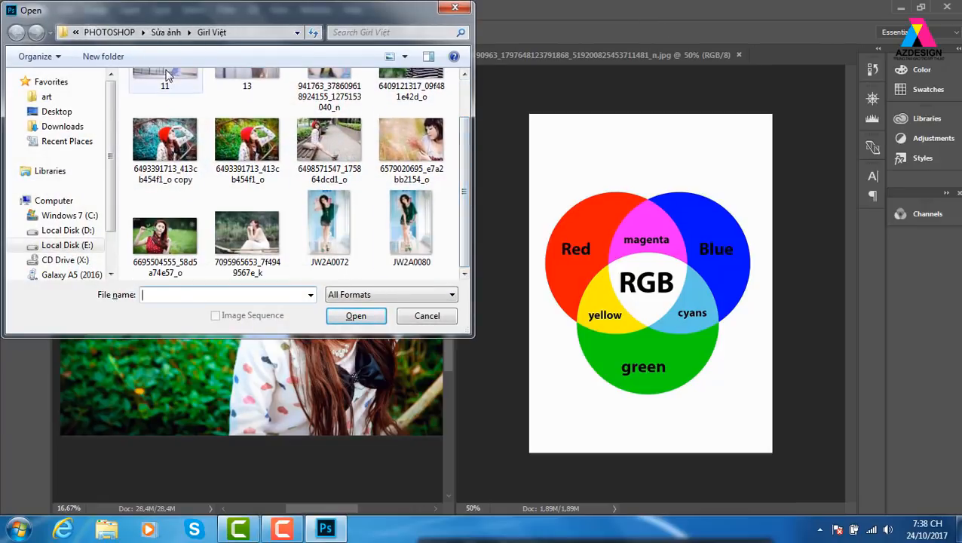
{"action": "double_click", "coordinate": [83, 232]}
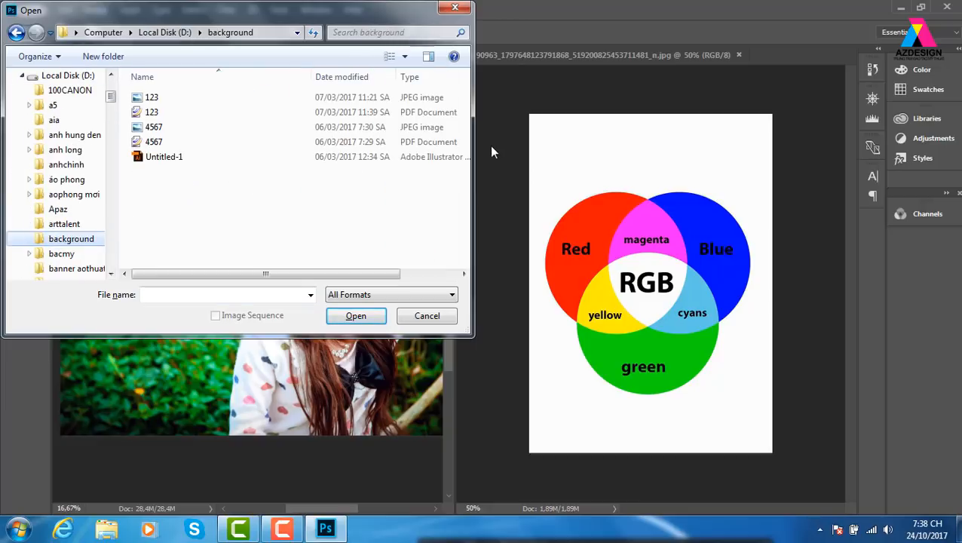
{"action": "left_click", "coordinate": [169, 32]}
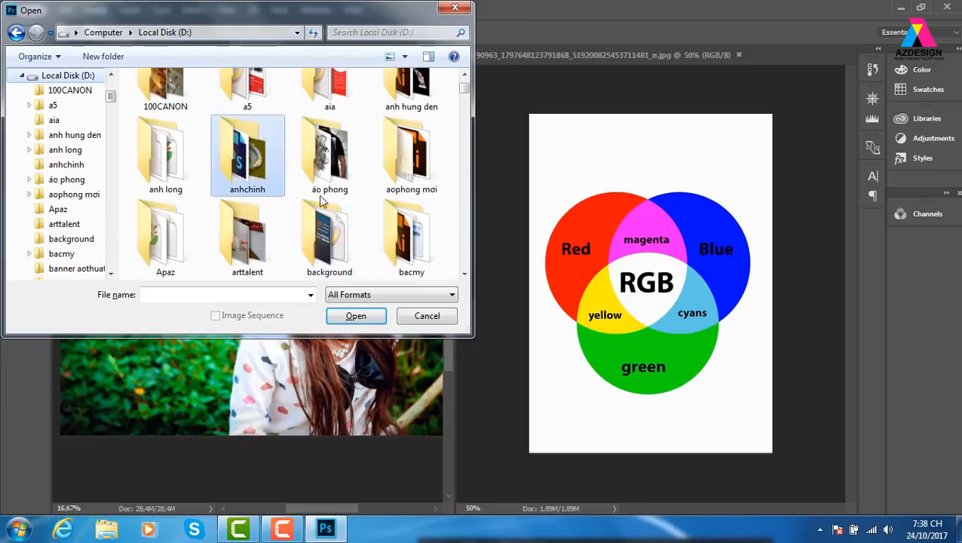
{"action": "left_click", "coordinate": [410, 237]}
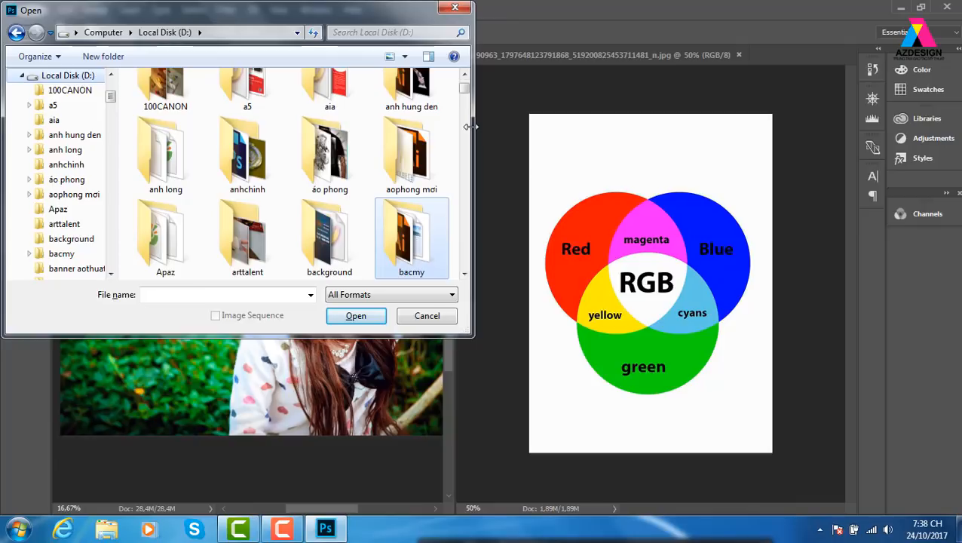
{"action": "left_click_drag", "start_coordinate": [329, 234], "coordinate": [260, 230]}
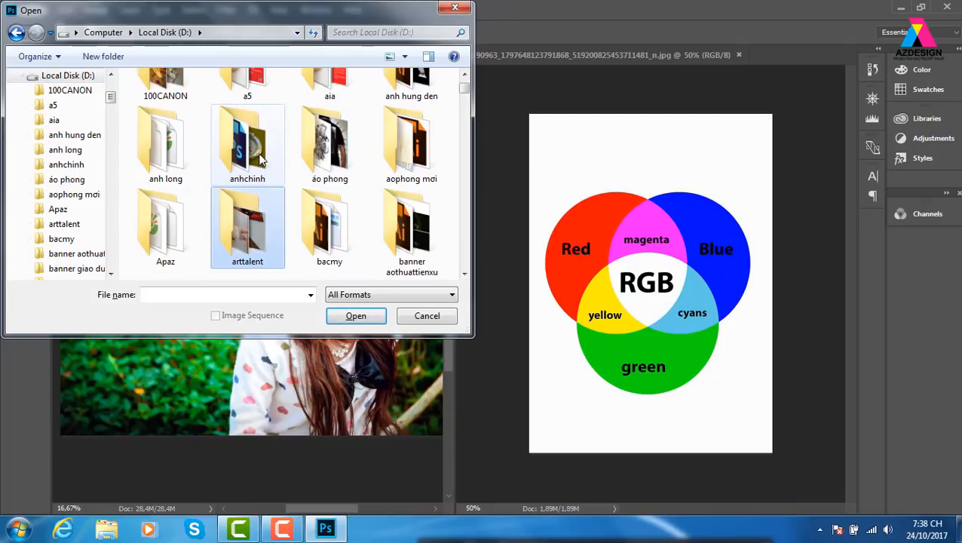
{"action": "left_click", "coordinate": [260, 158]}
{"action": "scroll", "coordinate": [256, 155], "scroll_direction": "down", "scroll_amount": 5}
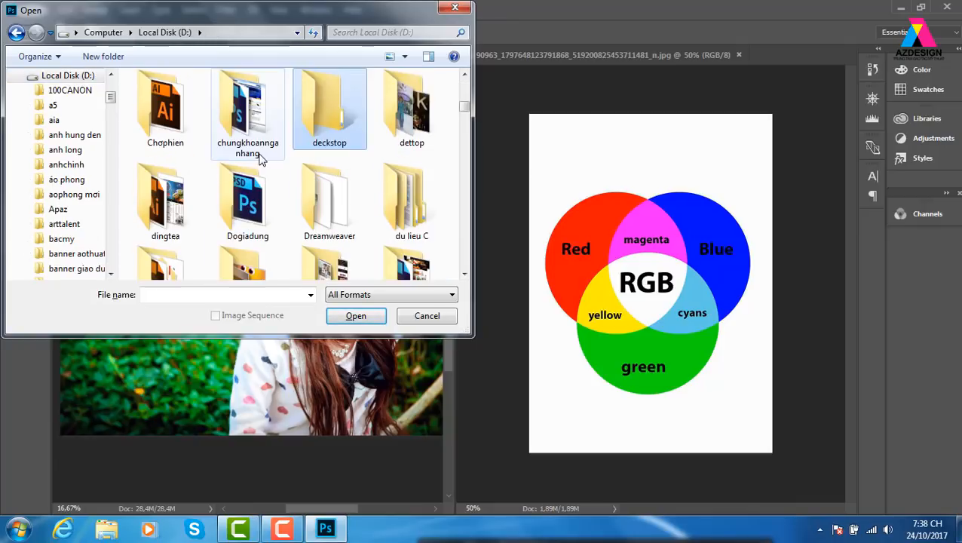
{"action": "double_click", "coordinate": [343, 136]}
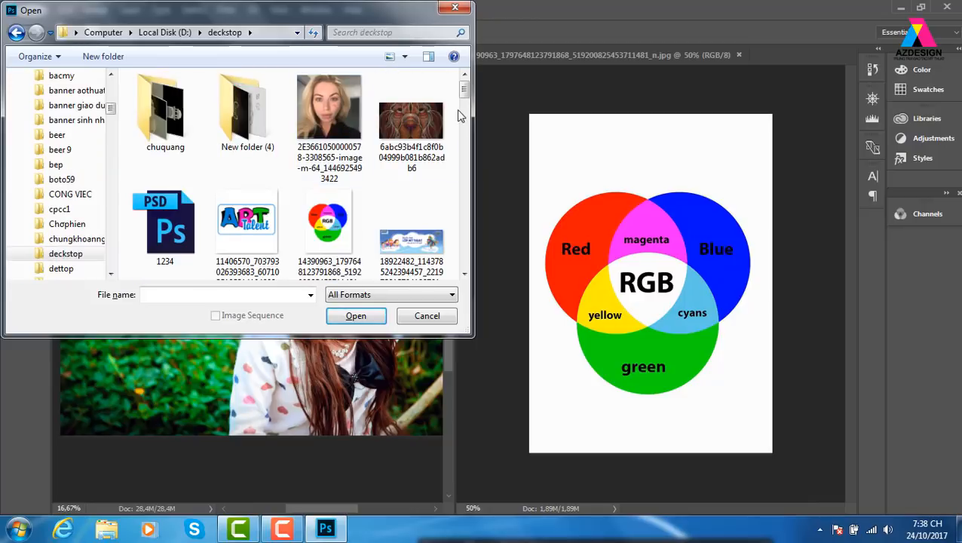
Step: Open the bride photo ho-ngoc-ha-283-1027 and close the RGB colour diagram document
{"action": "scroll", "coordinate": [461, 116], "scroll_direction": "down", "scroll_amount": 4}
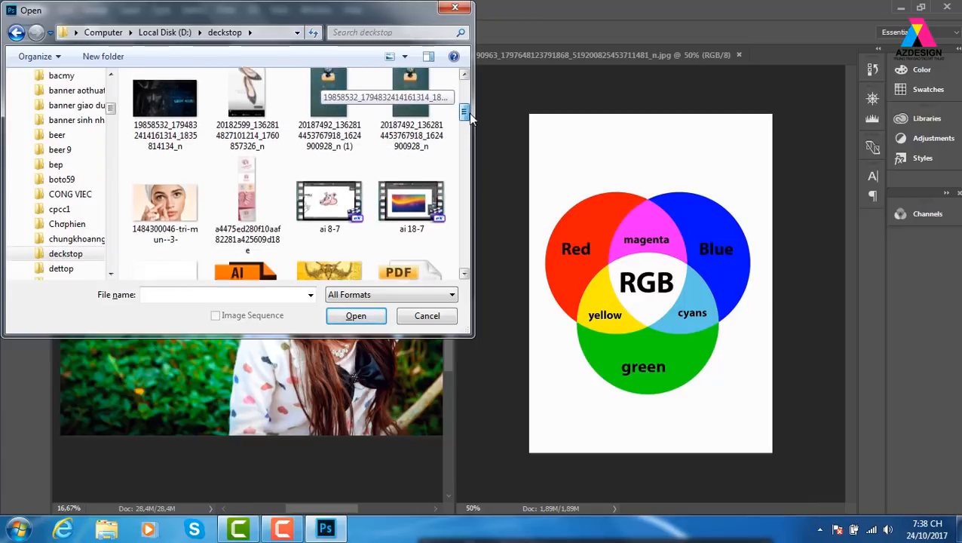
{"action": "left_click_drag", "start_coordinate": [469, 115], "coordinate": [476, 175]}
{"action": "left_click", "coordinate": [410, 175]}
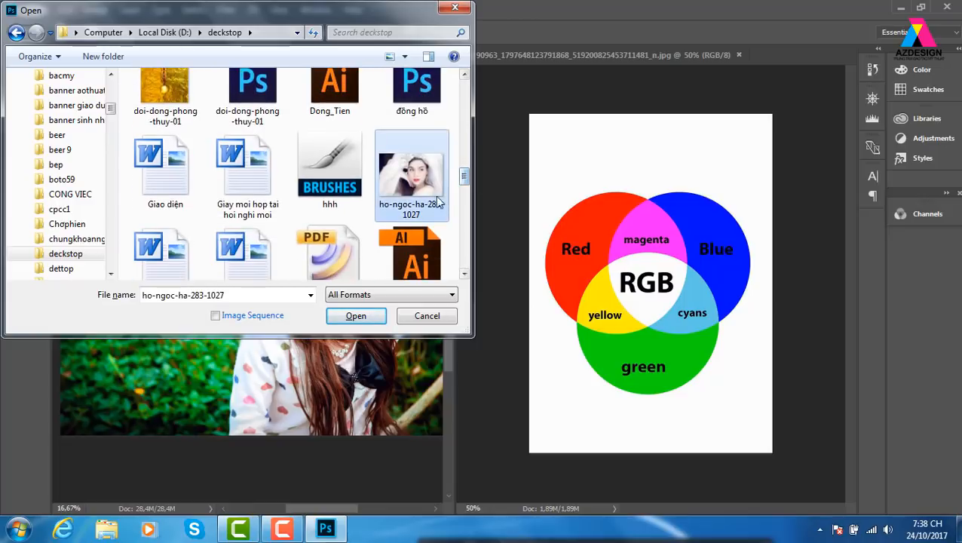
{"action": "left_click", "coordinate": [356, 315]}
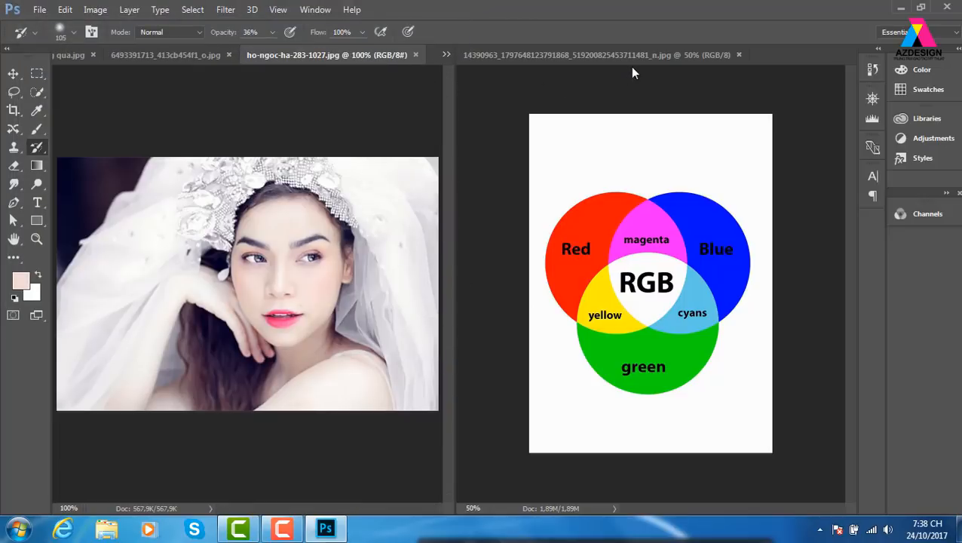
{"action": "left_click", "coordinate": [732, 51]}
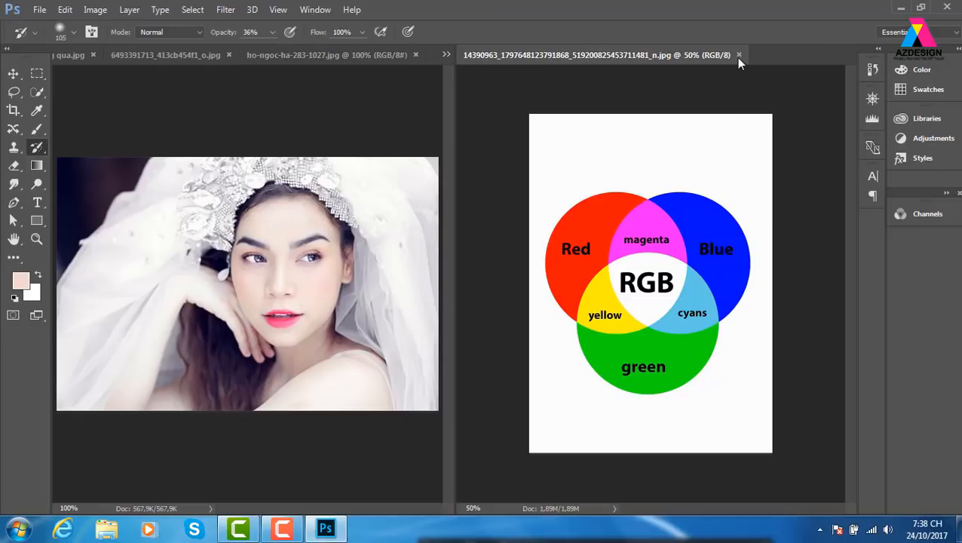
{"action": "left_click", "coordinate": [738, 55]}
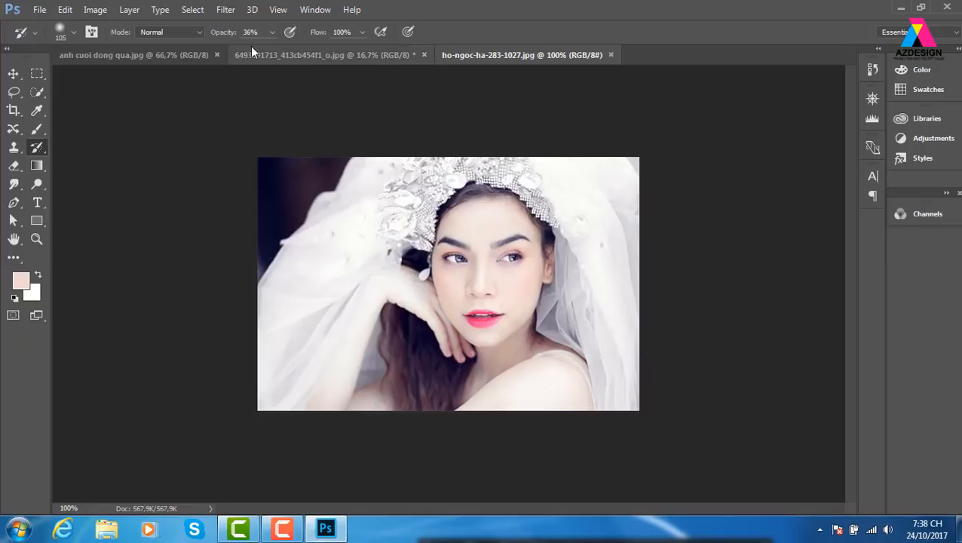
{"action": "left_click", "coordinate": [100, 11]}
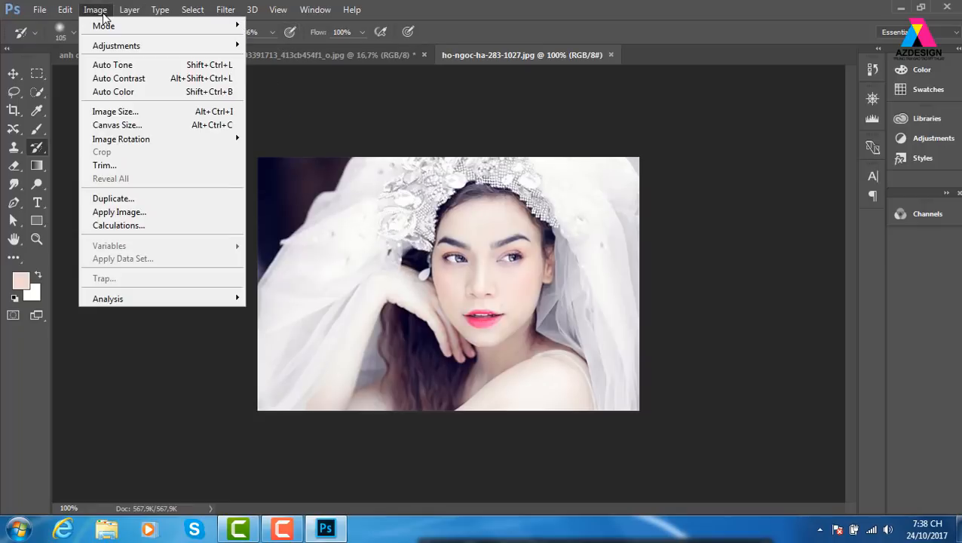
{"action": "mouse_move", "coordinate": [129, 46]}
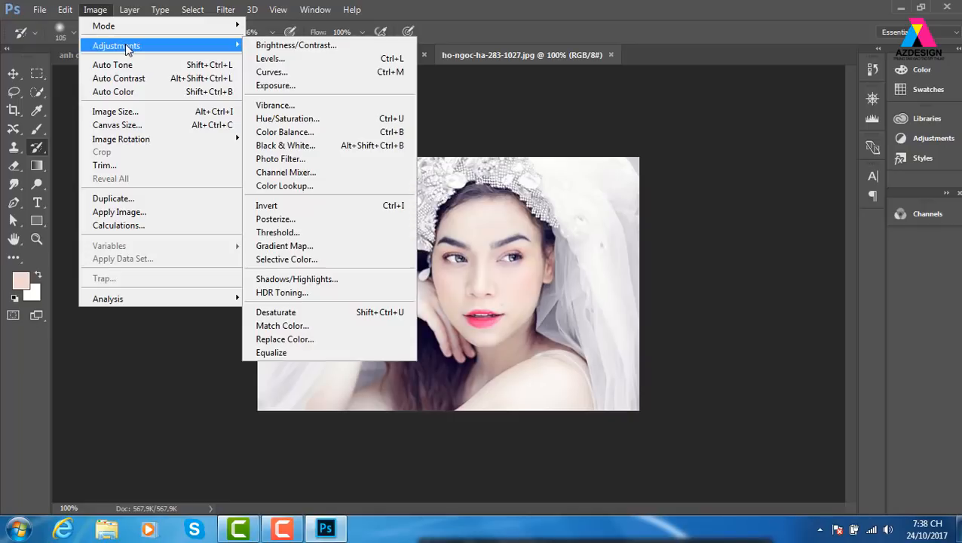
{"action": "left_click", "coordinate": [365, 279]}
{"action": "left_click_drag", "start_coordinate": [533, 126], "coordinate": [837, 126]}
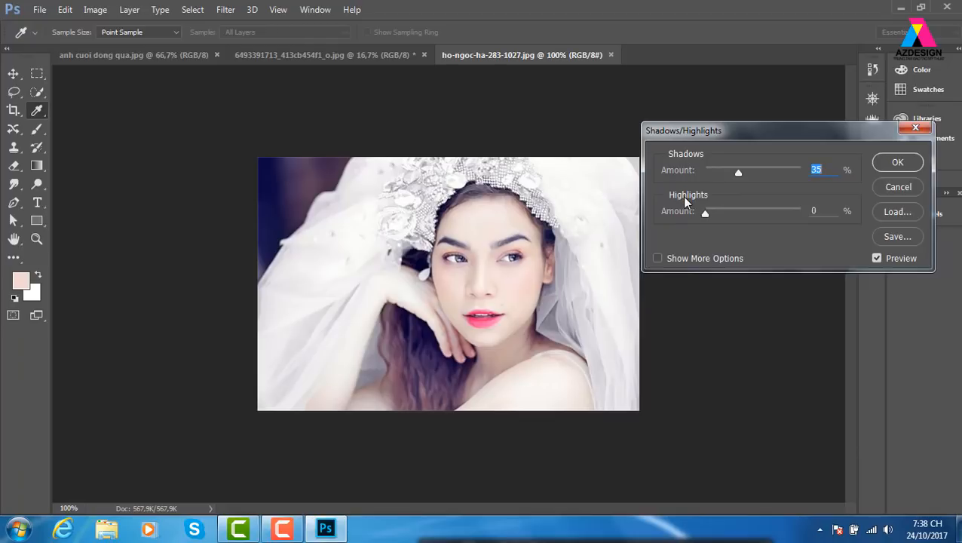
{"action": "mouse_move", "coordinate": [738, 173]}
{"action": "left_mouse_down"}
{"action": "mouse_move", "coordinate": [752, 168]}
{"action": "mouse_move", "coordinate": [688, 174]}
{"action": "mouse_move", "coordinate": [733, 175]}
{"action": "left_mouse_up"}
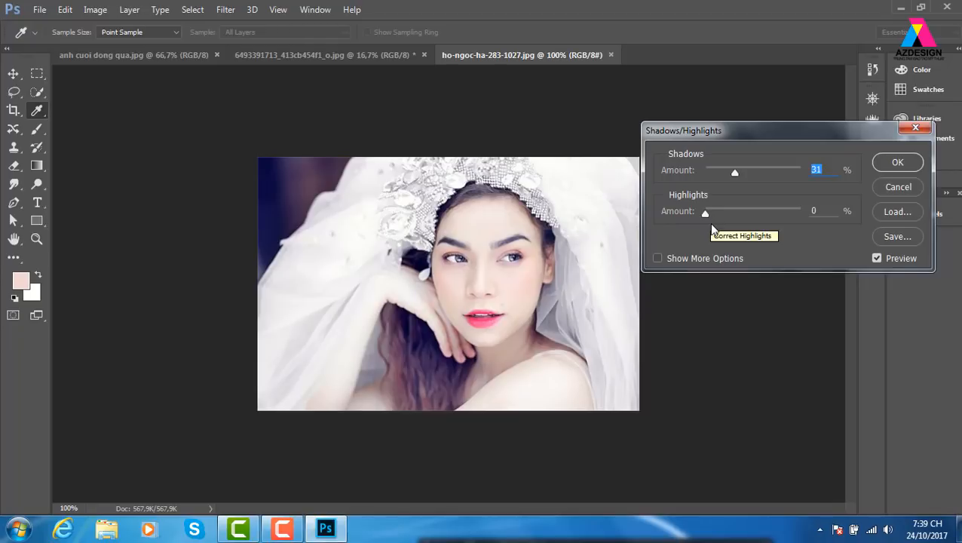
{"action": "left_click_drag", "start_coordinate": [705, 213], "coordinate": [775, 213]}
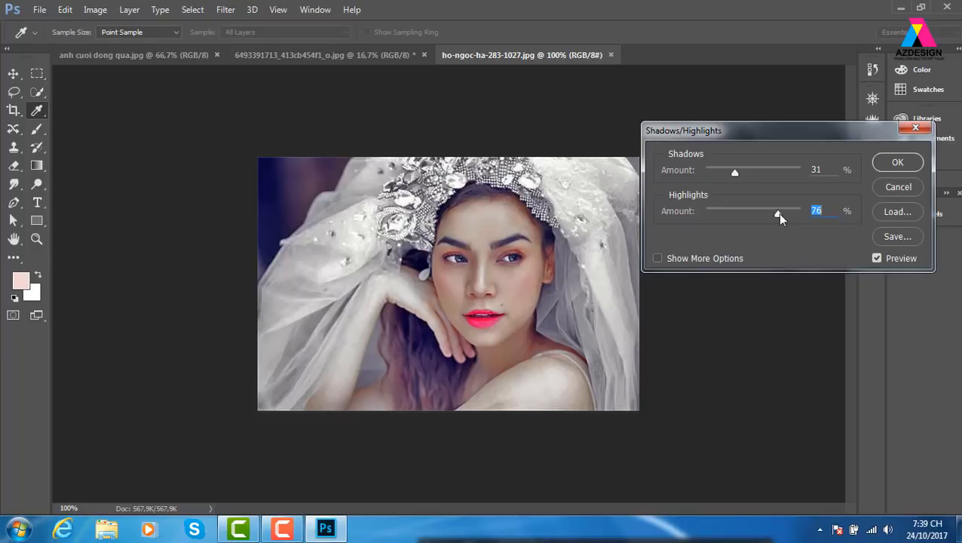
{"action": "left_click", "coordinate": [913, 129]}
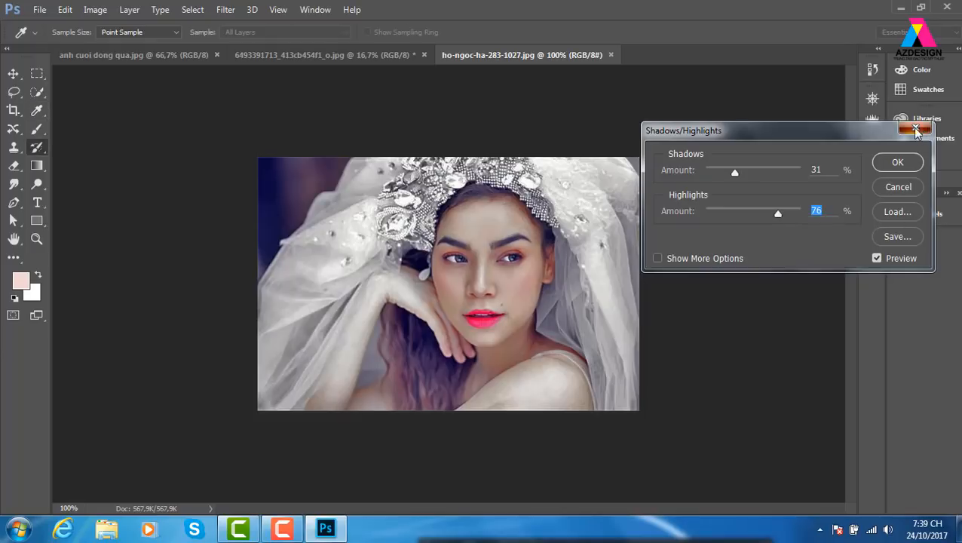
Step: Duplicate the bride photo's background layer and apply Shadows/Highlights to the copy with 35% shadows and 76% highlights
{"action": "key", "text": "F7"}
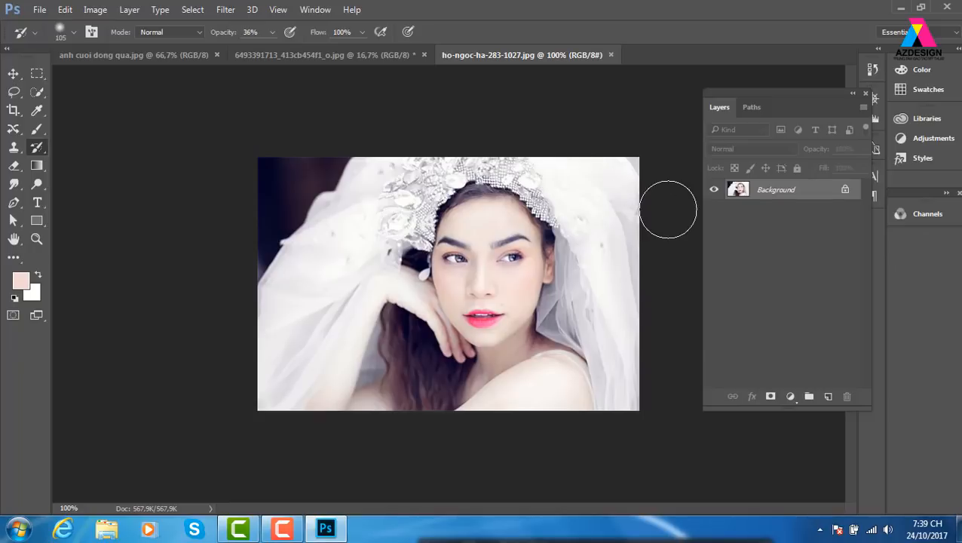
{"action": "key", "text": "ctrl+j"}
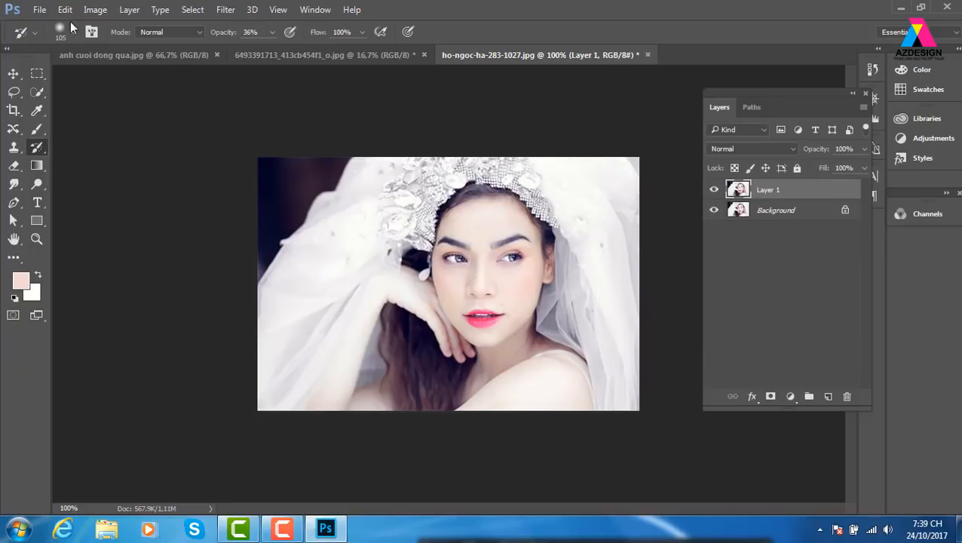
{"action": "left_click", "coordinate": [104, 10]}
{"action": "mouse_move", "coordinate": [122, 53]}
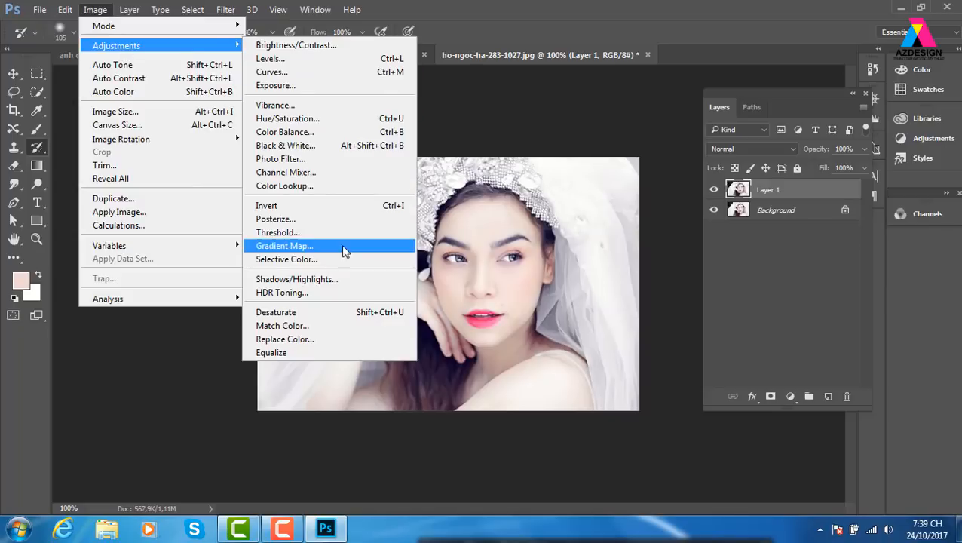
{"action": "left_click", "coordinate": [336, 279]}
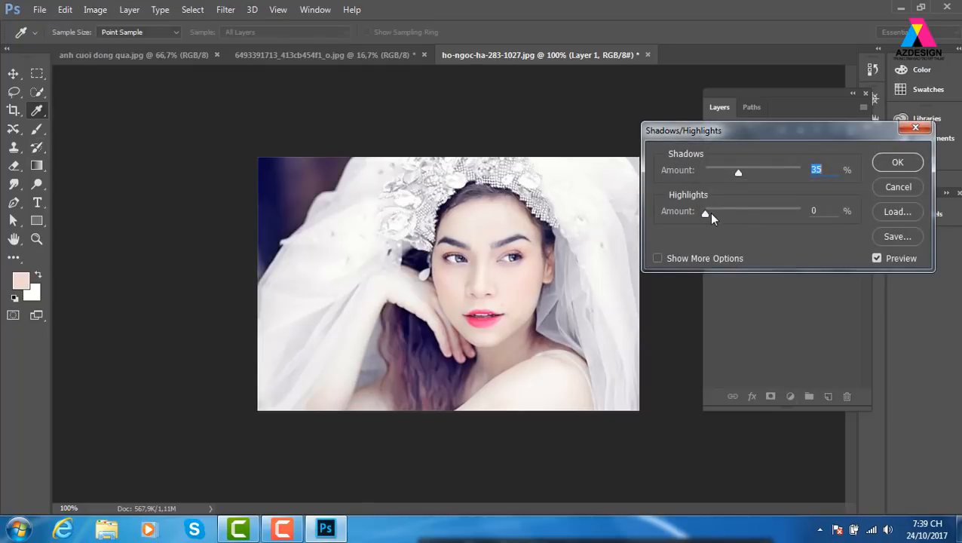
{"action": "left_click_drag", "start_coordinate": [705, 212], "coordinate": [778, 214]}
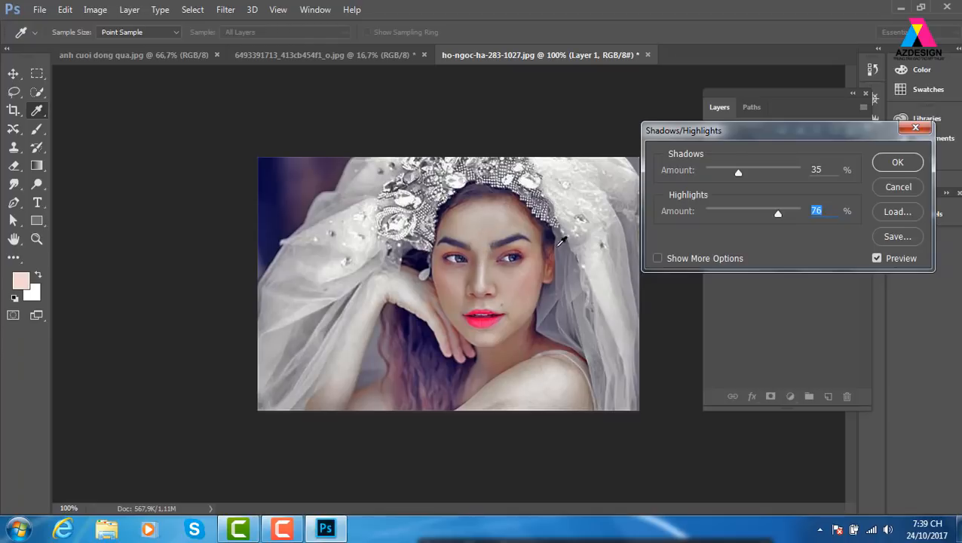
{"action": "left_click", "coordinate": [897, 164]}
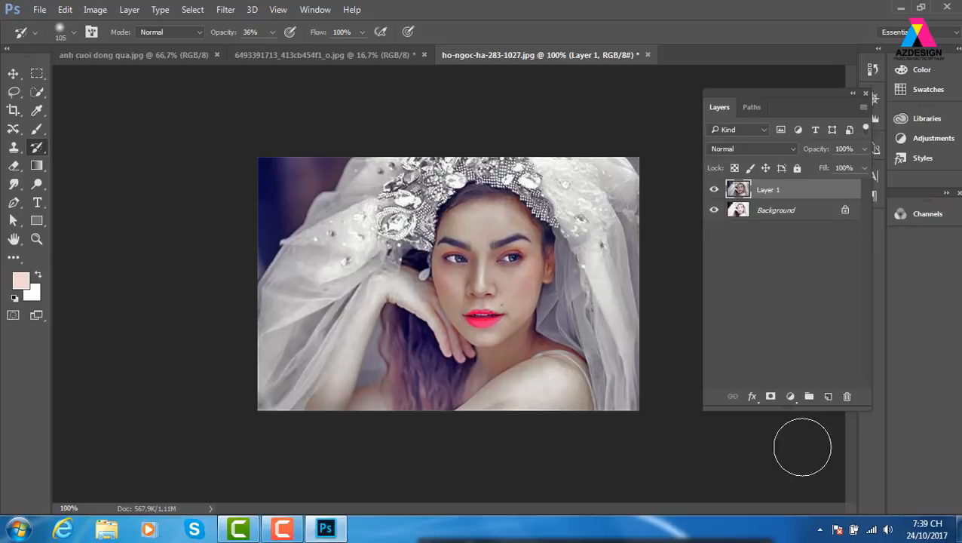
Step: Add a mask to the duplicated layer and set up a soft black brush at 81 px and 42% opacity
{"action": "left_click", "coordinate": [771, 396]}
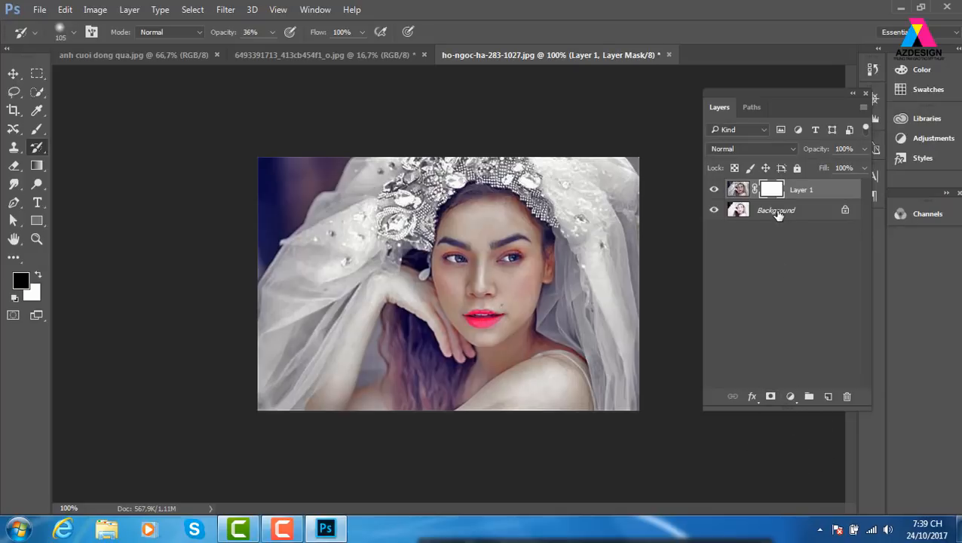
{"action": "key", "text": "b"}
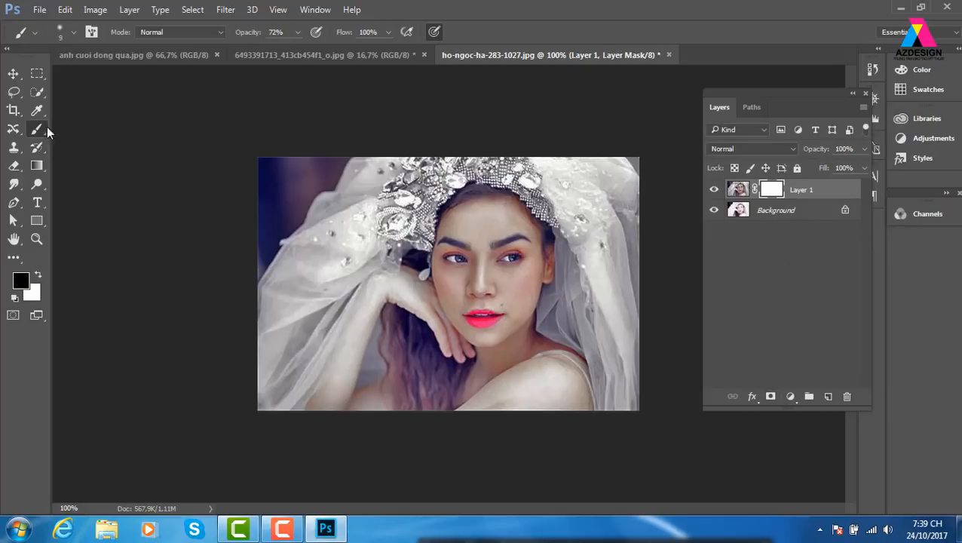
{"action": "right_click", "coordinate": [481, 249]}
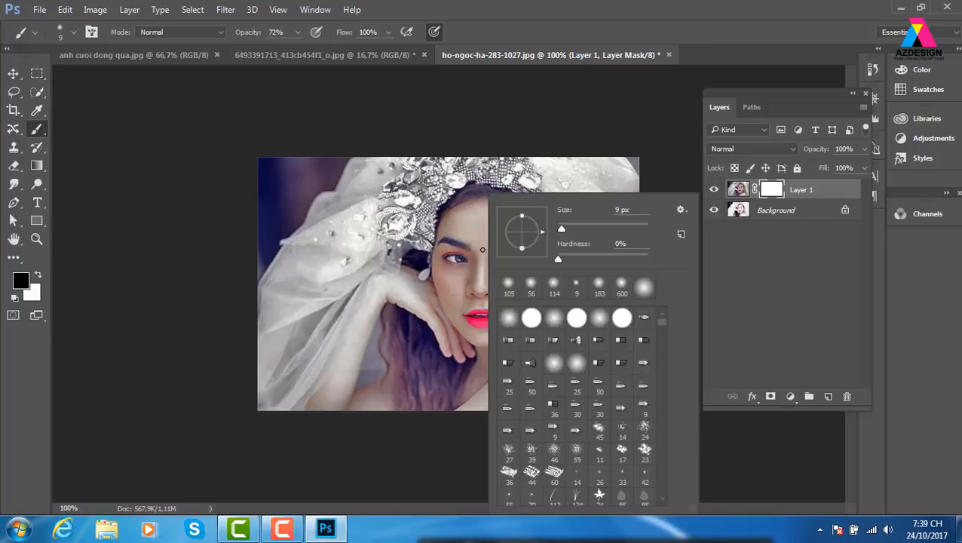
{"action": "left_click", "coordinate": [594, 229]}
{"action": "left_click", "coordinate": [298, 31]}
{"action": "left_click_drag", "start_coordinate": [299, 49], "coordinate": [277, 49]}
Step: Paint black on the layer mask over the bride's face, skin, headpiece and nearby veil to soften the adjustment there
{"action": "mouse_move", "coordinate": [485, 237]}
{"action": "left_mouse_down"}
{"action": "mouse_move", "coordinate": [482, 310]}
{"action": "mouse_move", "coordinate": [458, 236]}
{"action": "mouse_move", "coordinate": [450, 277]}
{"action": "mouse_move", "coordinate": [458, 306]}
{"action": "left_mouse_up"}
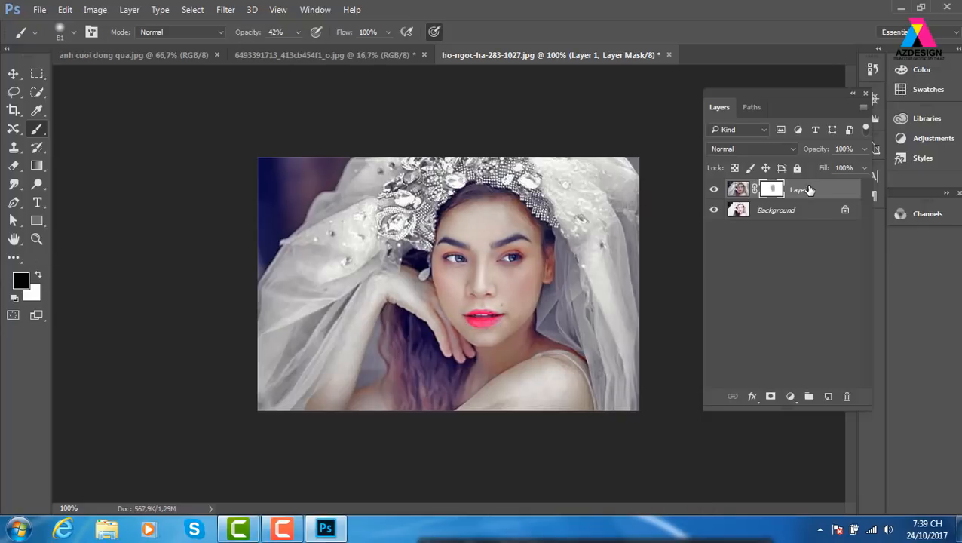
{"action": "mouse_move", "coordinate": [463, 208]}
{"action": "left_mouse_down"}
{"action": "mouse_move", "coordinate": [475, 413]}
{"action": "mouse_move", "coordinate": [551, 388]}
{"action": "mouse_move", "coordinate": [548, 367]}
{"action": "mouse_move", "coordinate": [572, 385]}
{"action": "mouse_move", "coordinate": [520, 334]}
{"action": "mouse_move", "coordinate": [502, 245]}
{"action": "mouse_move", "coordinate": [482, 245]}
{"action": "mouse_move", "coordinate": [446, 367]}
{"action": "mouse_move", "coordinate": [418, 417]}
{"action": "mouse_move", "coordinate": [382, 322]}
{"action": "mouse_move", "coordinate": [324, 416]}
{"action": "mouse_move", "coordinate": [434, 321]}
{"action": "mouse_move", "coordinate": [443, 389]}
{"action": "mouse_move", "coordinate": [514, 242]}
{"action": "mouse_move", "coordinate": [509, 351]}
{"action": "mouse_move", "coordinate": [467, 261]}
{"action": "mouse_move", "coordinate": [451, 343]}
{"action": "mouse_move", "coordinate": [445, 334]}
{"action": "mouse_move", "coordinate": [462, 310]}
{"action": "mouse_move", "coordinate": [474, 208]}
{"action": "mouse_move", "coordinate": [475, 378]}
{"action": "mouse_move", "coordinate": [501, 297]}
{"action": "mouse_move", "coordinate": [509, 202]}
{"action": "mouse_move", "coordinate": [529, 254]}
{"action": "mouse_move", "coordinate": [550, 386]}
{"action": "mouse_move", "coordinate": [535, 188]}
{"action": "left_mouse_up"}
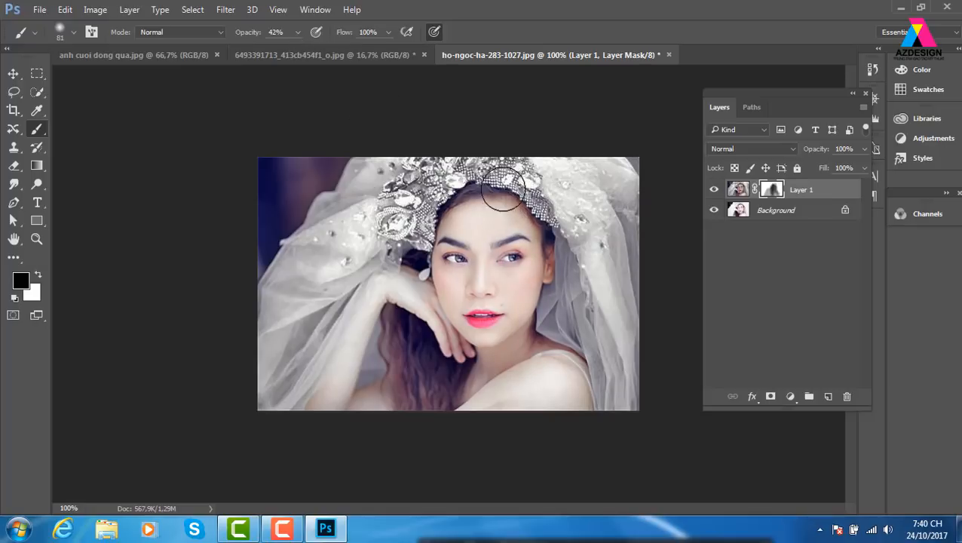
{"action": "mouse_move", "coordinate": [504, 188]}
{"action": "left_mouse_down"}
{"action": "mouse_move", "coordinate": [573, 319]}
{"action": "mouse_move", "coordinate": [526, 240]}
{"action": "mouse_move", "coordinate": [585, 377]}
{"action": "mouse_move", "coordinate": [505, 247]}
{"action": "mouse_move", "coordinate": [594, 411]}
{"action": "mouse_move", "coordinate": [522, 246]}
{"action": "mouse_move", "coordinate": [617, 421]}
{"action": "mouse_move", "coordinate": [554, 217]}
{"action": "mouse_move", "coordinate": [608, 355]}
{"action": "mouse_move", "coordinate": [535, 201]}
{"action": "mouse_move", "coordinate": [433, 178]}
{"action": "mouse_move", "coordinate": [394, 214]}
{"action": "mouse_move", "coordinate": [510, 202]}
{"action": "mouse_move", "coordinate": [430, 211]}
{"action": "mouse_move", "coordinate": [377, 307]}
{"action": "mouse_move", "coordinate": [371, 283]}
{"action": "mouse_move", "coordinate": [319, 422]}
{"action": "left_mouse_up"}
{"action": "left_click_drag", "start_coordinate": [411, 229], "coordinate": [208, 294]}
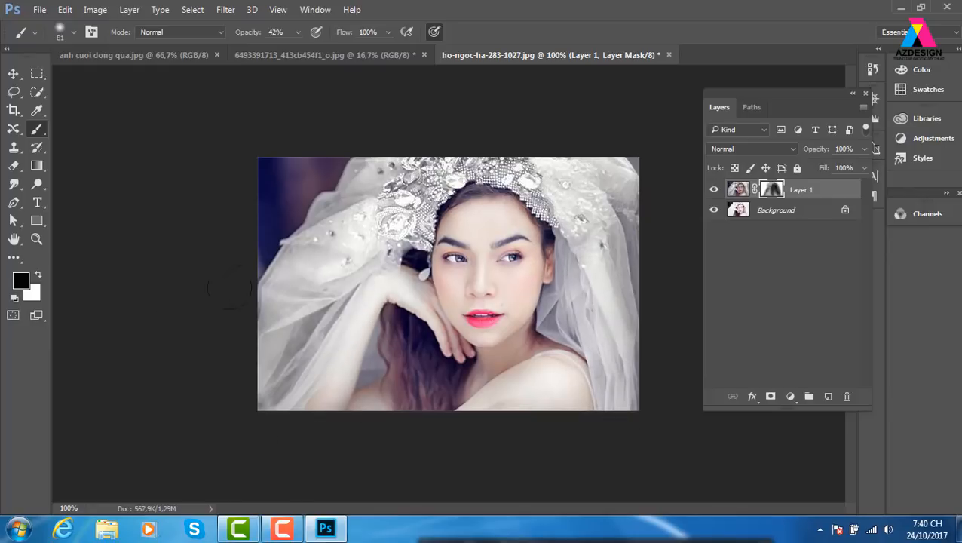
{"action": "left_click_drag", "start_coordinate": [358, 215], "coordinate": [401, 148]}
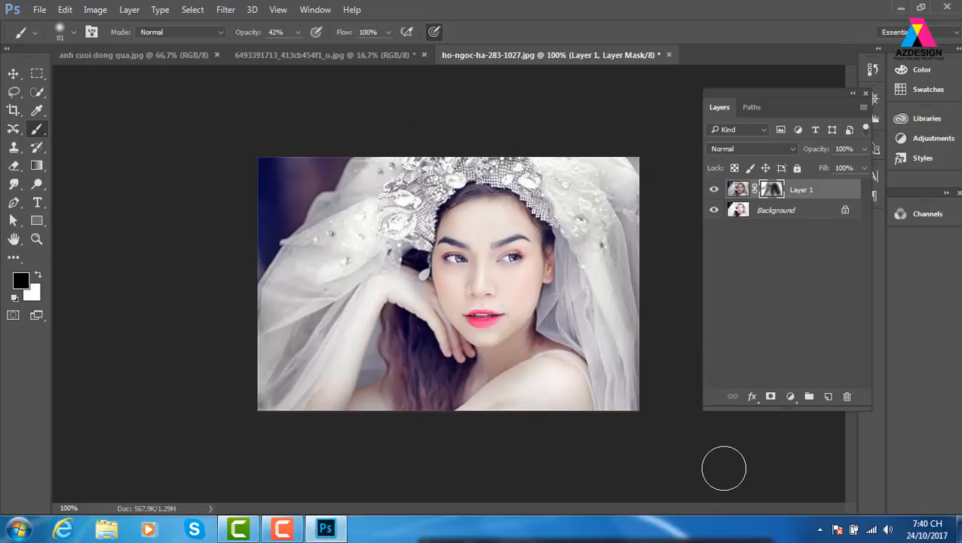
Step: Compare the bride photo with and without the masked adjustment layer
{"action": "left_click", "coordinate": [714, 189]}
{"action": "left_click", "coordinate": [714, 189]}
{"action": "left_click", "coordinate": [713, 189]}
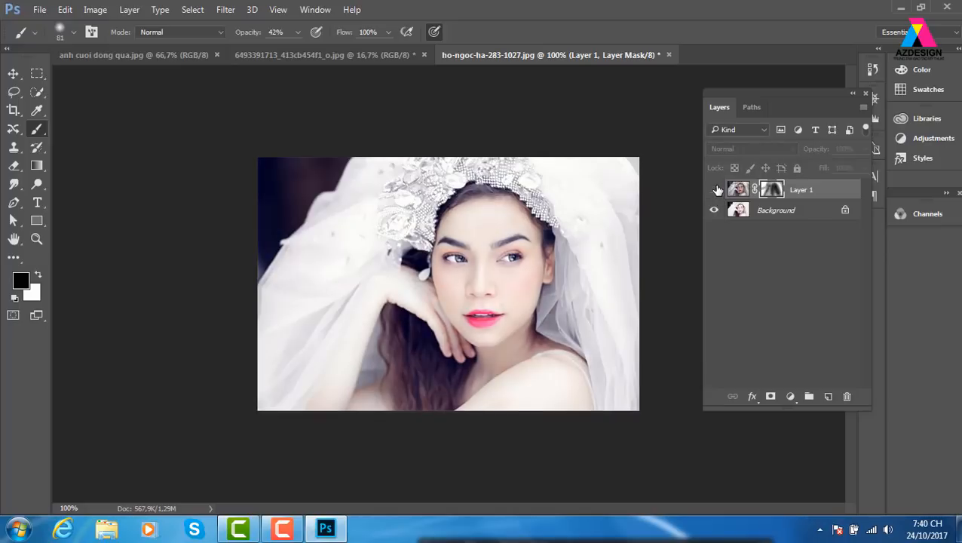
{"action": "left_click", "coordinate": [713, 189]}
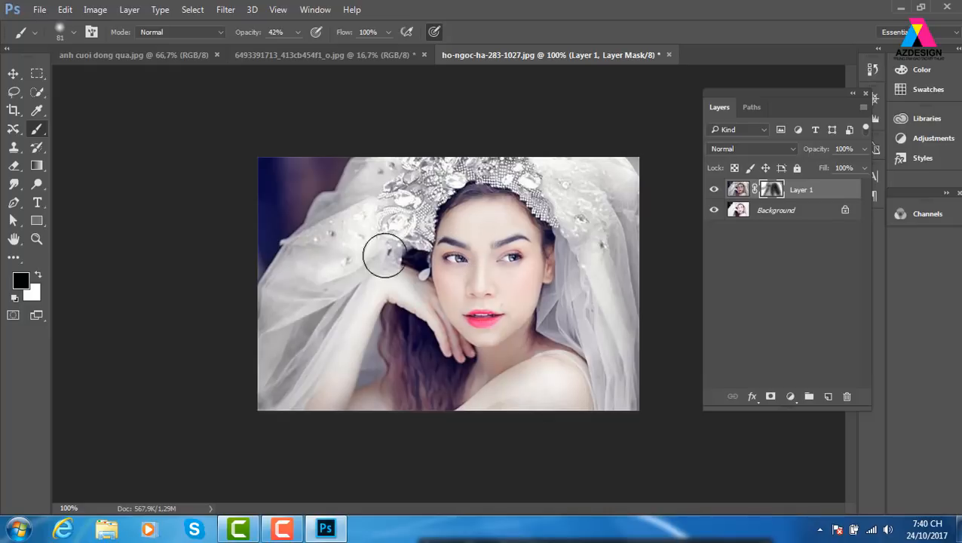
Step: Close the bride photo without saving, start opening another image and browse to the thuvienanh folder on Local Disk (E:)
{"action": "left_click", "coordinate": [668, 55]}
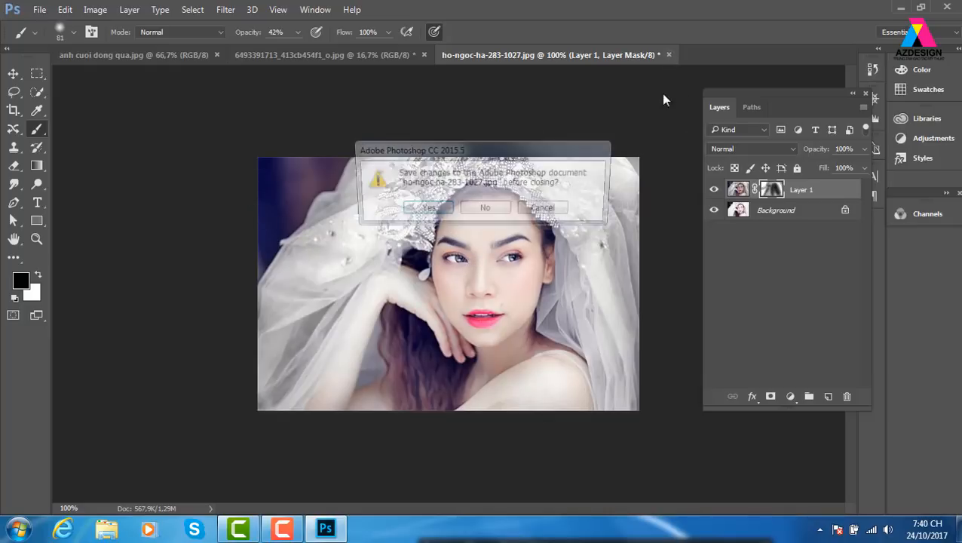
{"action": "left_click", "coordinate": [496, 208]}
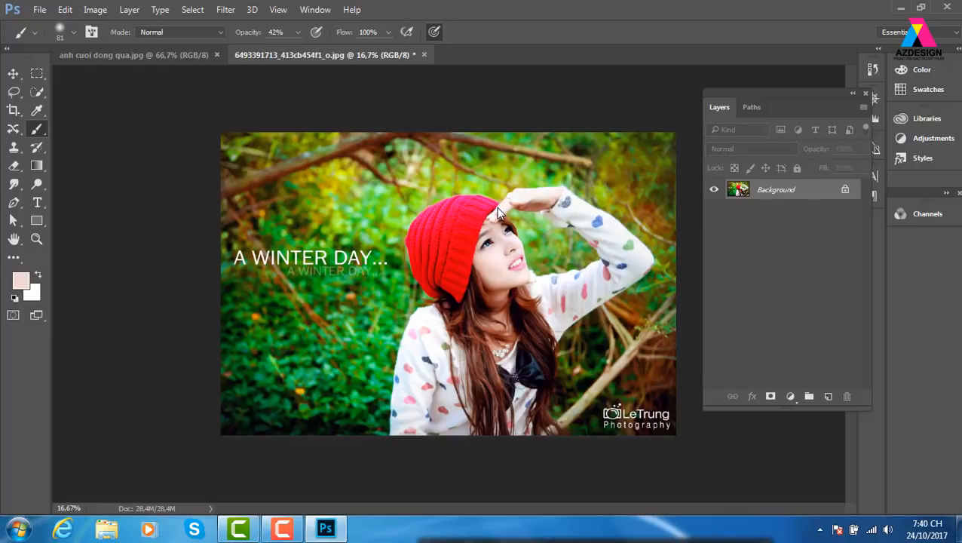
{"action": "key", "text": "ctrl+o"}
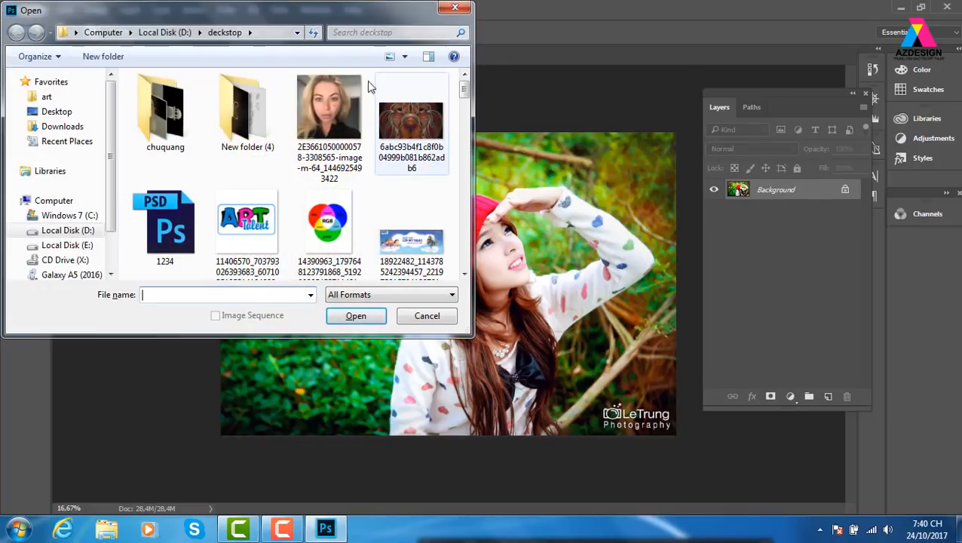
{"action": "left_click", "coordinate": [165, 33]}
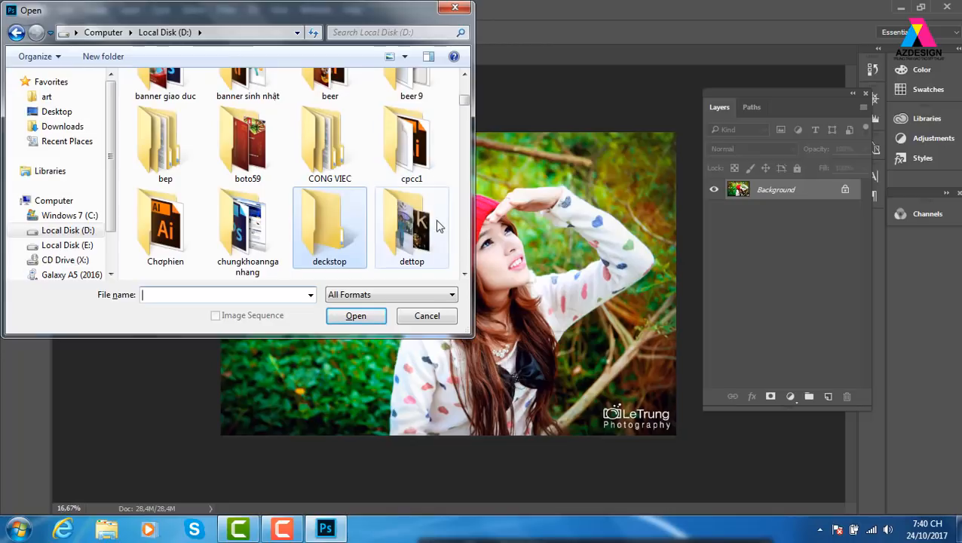
{"action": "left_click_drag", "start_coordinate": [464, 118], "coordinate": [456, 251]}
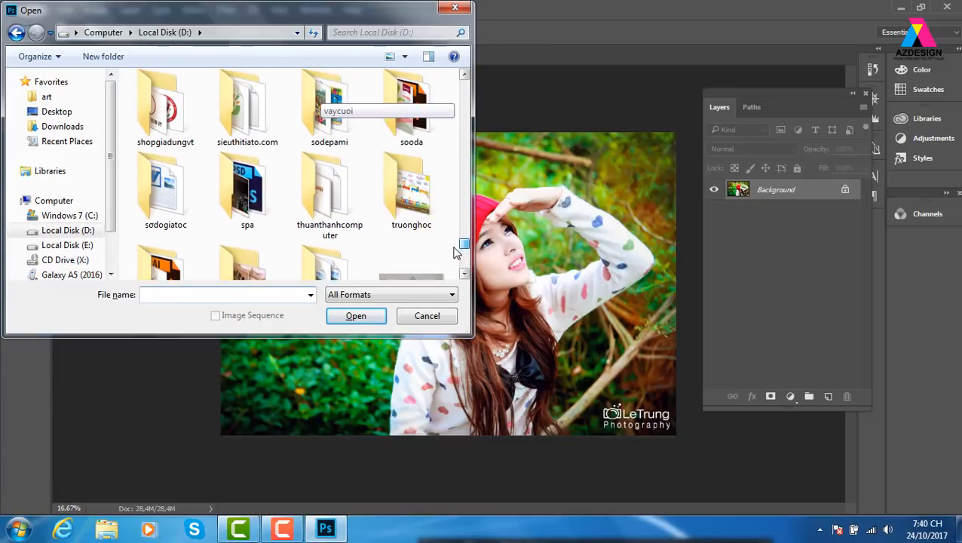
{"action": "left_click", "coordinate": [75, 246]}
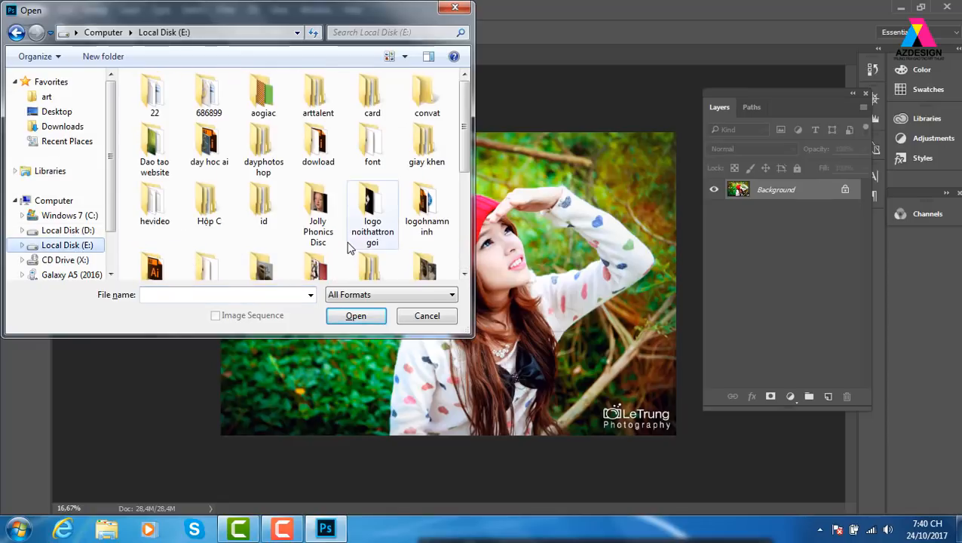
{"action": "scroll", "coordinate": [369, 230], "scroll_direction": "down", "scroll_amount": 3}
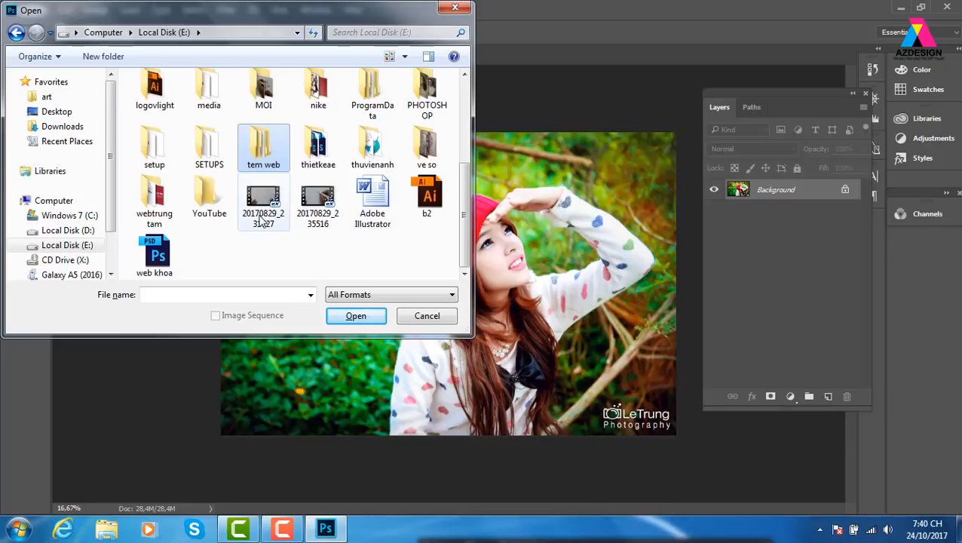
{"action": "double_click", "coordinate": [370, 153]}
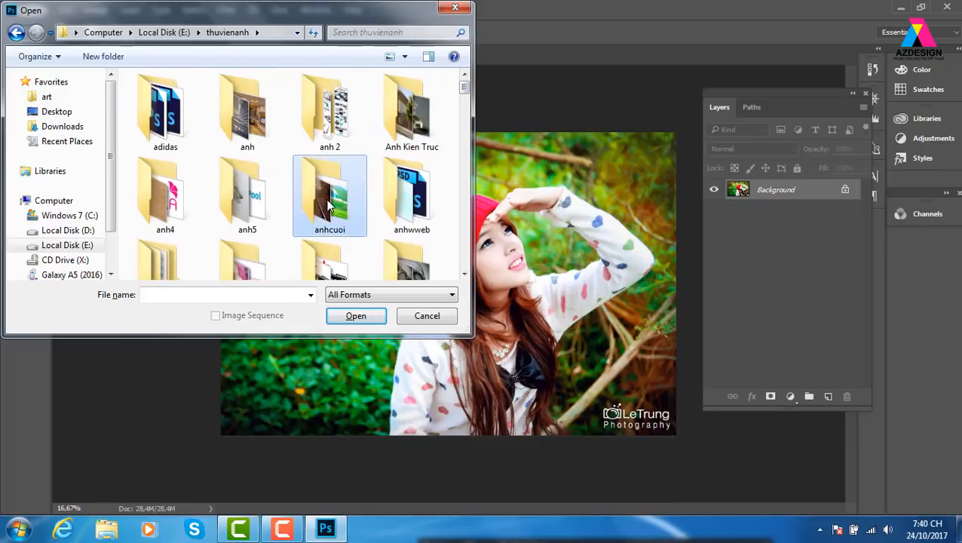
Step: Open the photo asian-girl-on-a-bench-wallpaper-1 from the Girl subfolder
{"action": "scroll", "coordinate": [324, 218], "scroll_direction": "down", "scroll_amount": 3}
{"action": "double_click", "coordinate": [243, 188]}
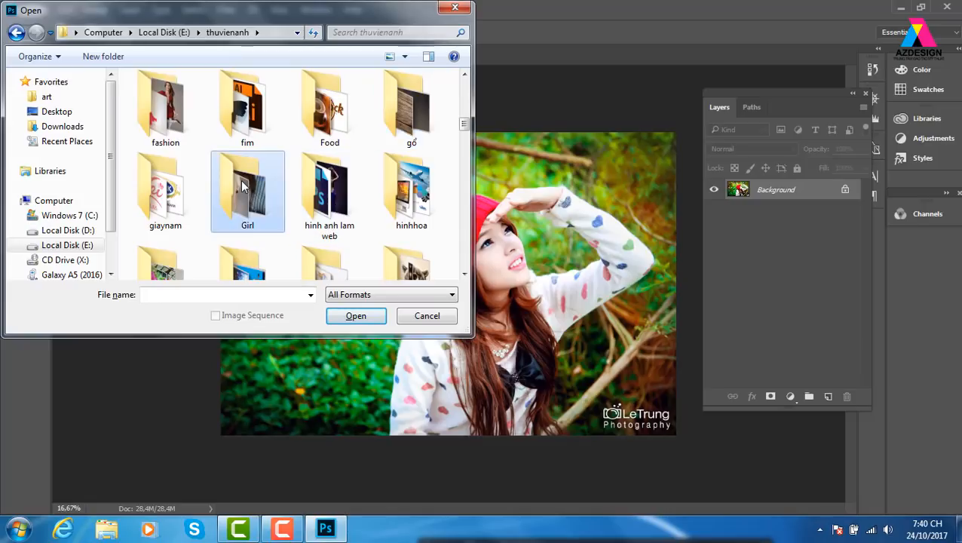
{"action": "left_click_drag", "start_coordinate": [465, 86], "coordinate": [480, 142]}
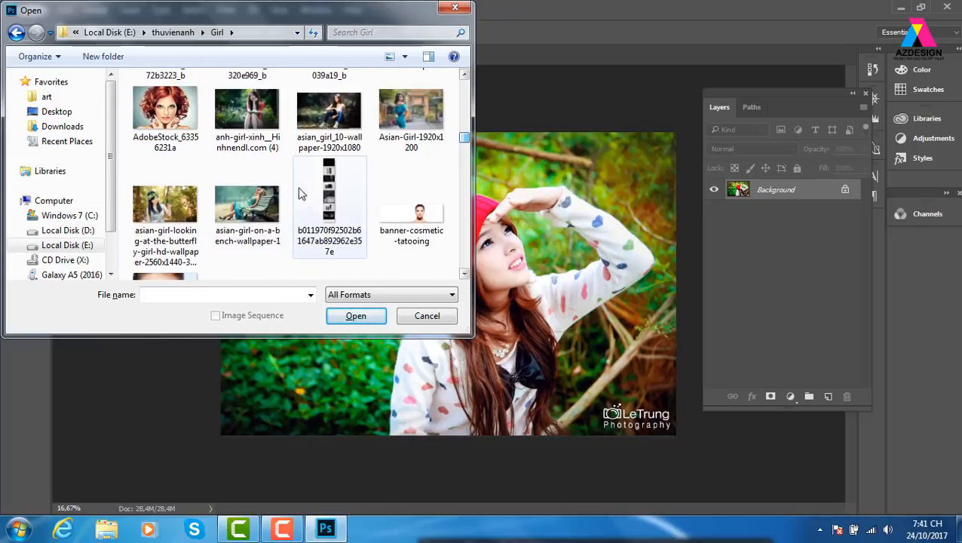
{"action": "left_click", "coordinate": [247, 205]}
{"action": "left_click", "coordinate": [348, 314]}
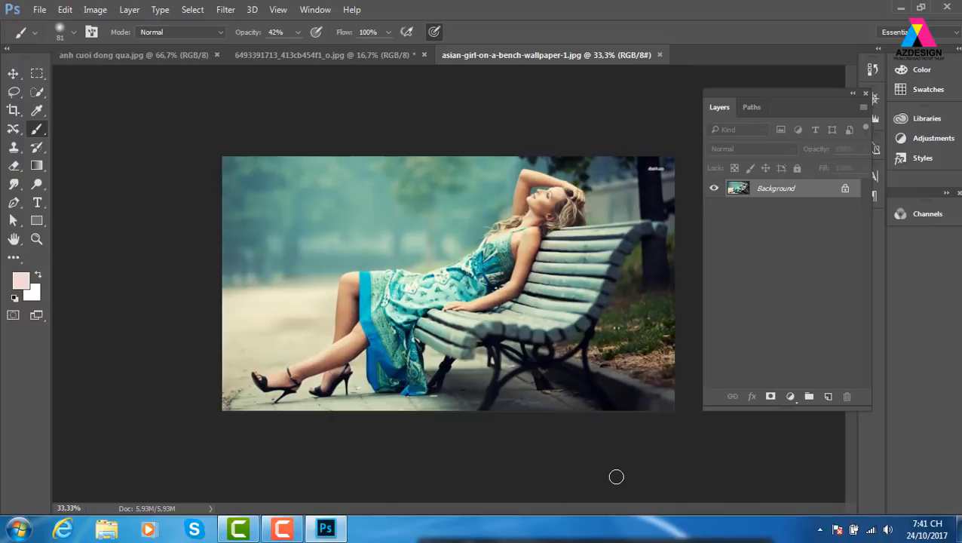
Step: Examine the shadowed area beneath and beside the bench at 66.67% magnification
{"action": "key", "text": "ctrl+plus"}
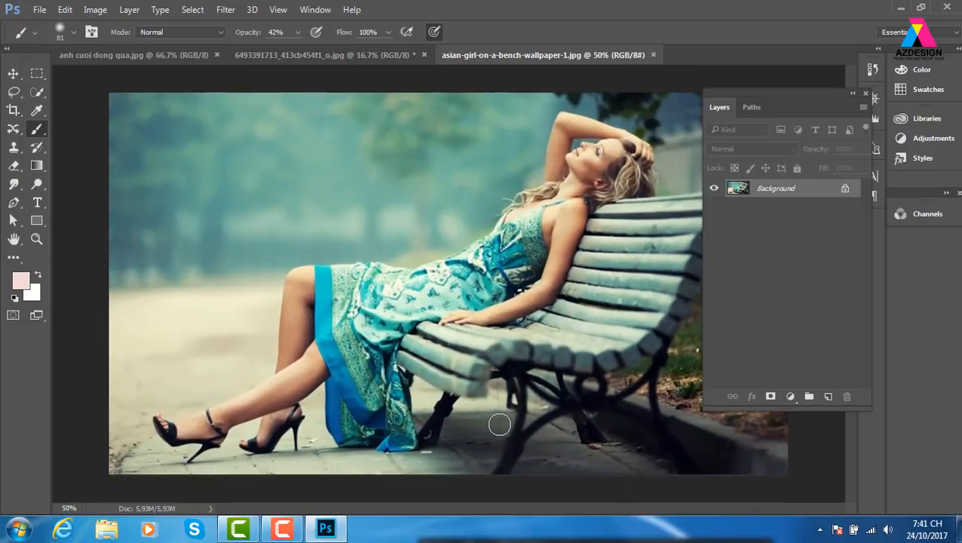
{"action": "key", "text": "ctrl+plus"}
{"action": "scroll", "coordinate": [509, 377], "scroll_direction": "down", "scroll_amount": 3}
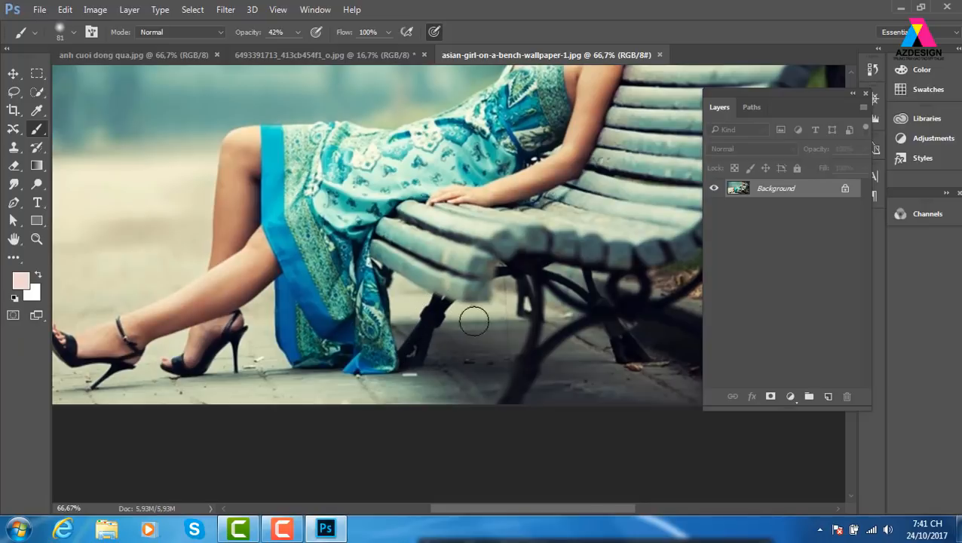
{"action": "left_click_drag", "start_coordinate": [657, 332], "coordinate": [439, 305]}
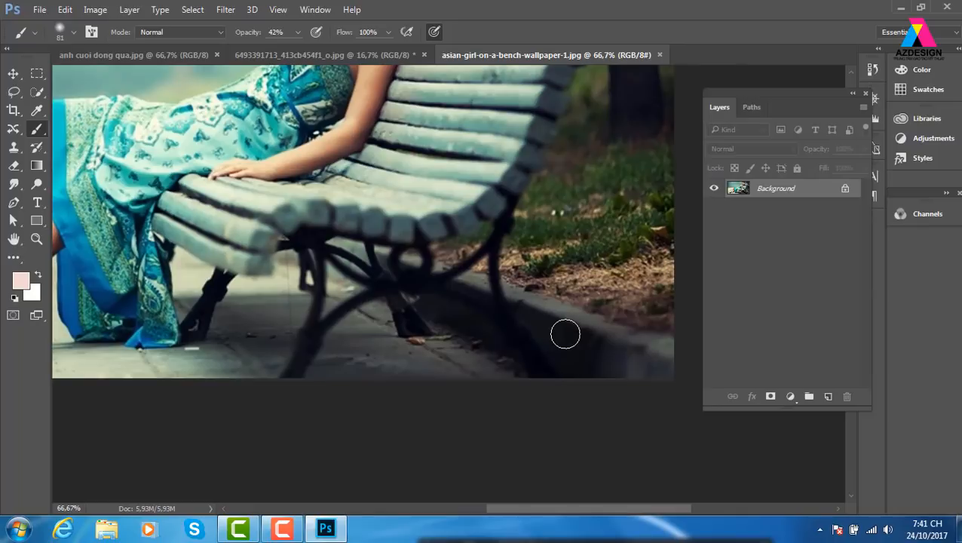
Step: Try brightening the bench photo's dark areas with Shadows/Highlights at a Shadows amount of 70%, and undo the adjustment
{"action": "left_click", "coordinate": [95, 10]}
{"action": "mouse_move", "coordinate": [116, 47]}
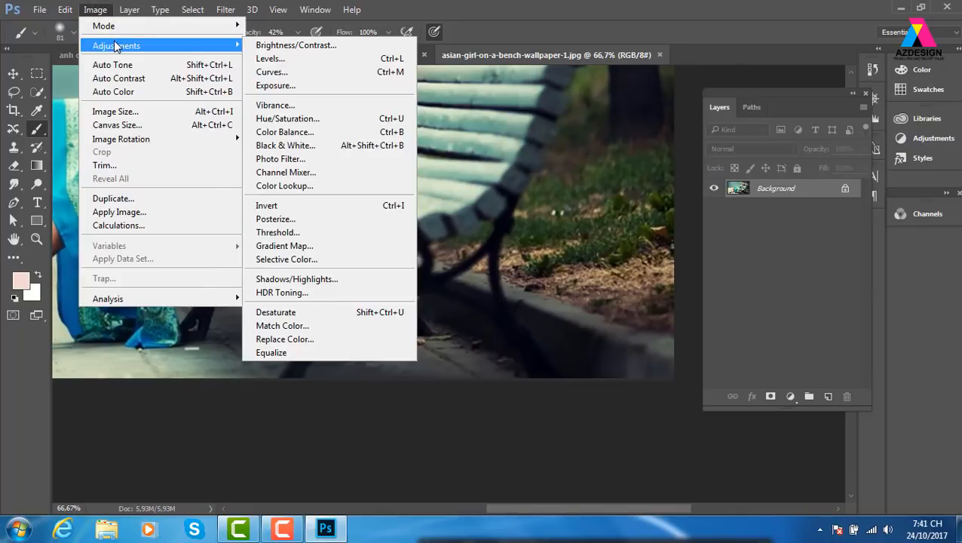
{"action": "left_click", "coordinate": [327, 280]}
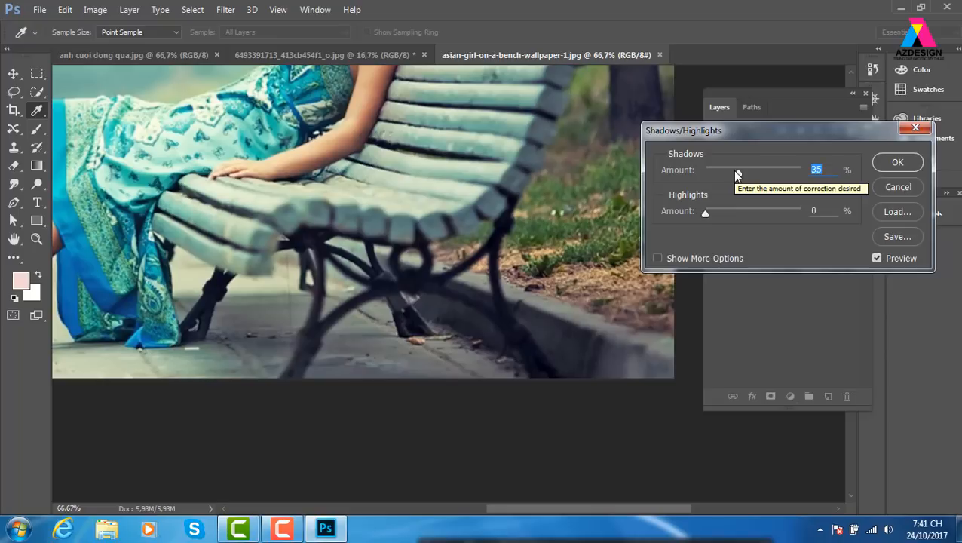
{"action": "left_click_drag", "start_coordinate": [762, 171], "coordinate": [780, 172]}
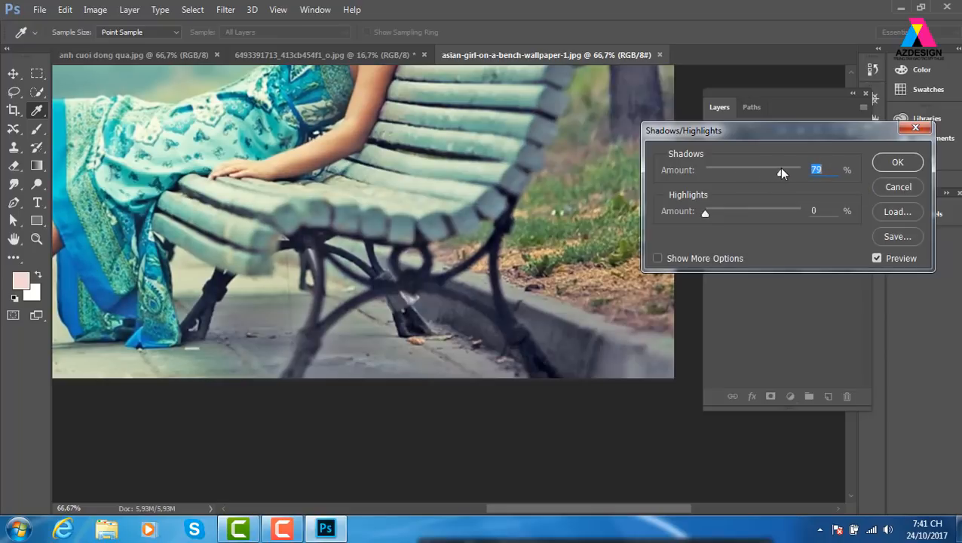
{"action": "left_click", "coordinate": [705, 170]}
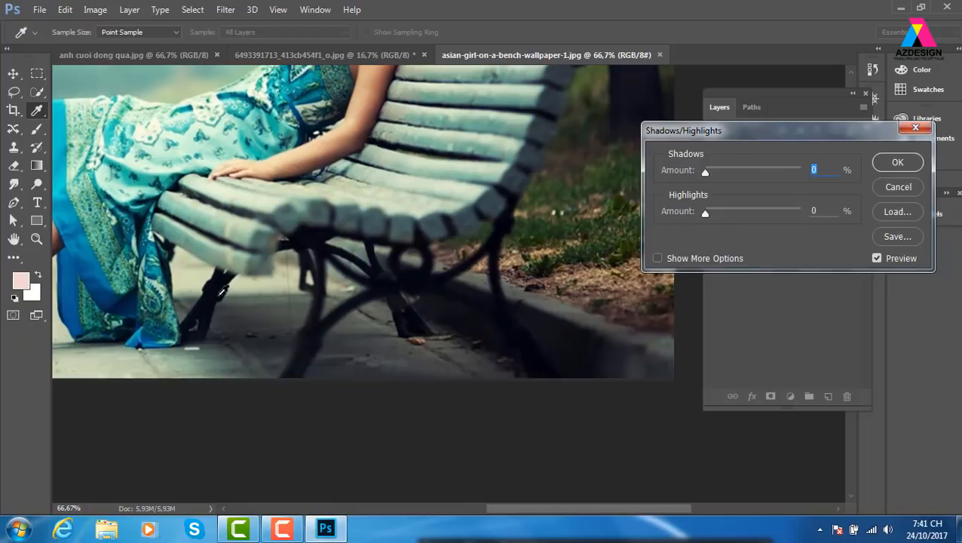
{"action": "left_click_drag", "start_coordinate": [705, 173], "coordinate": [770, 168]}
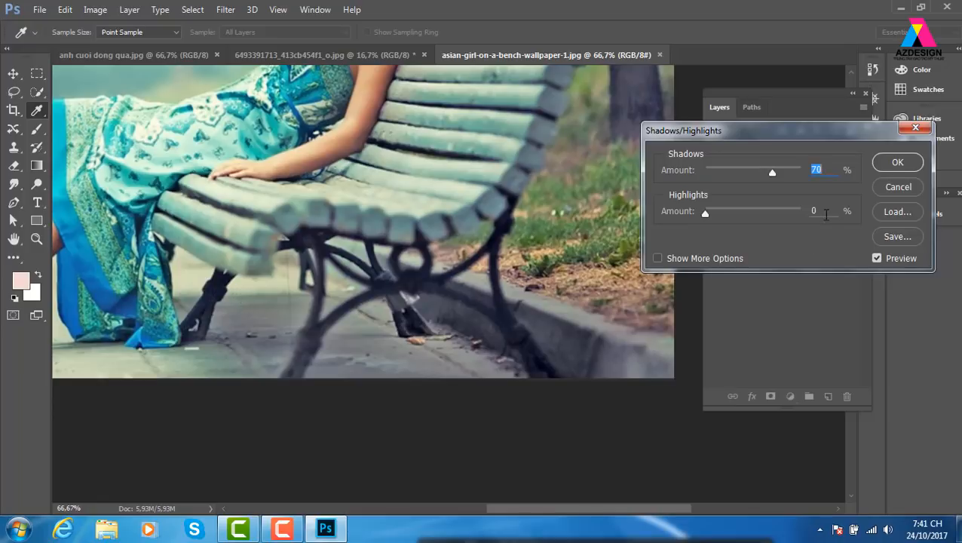
{"action": "left_click", "coordinate": [897, 162]}
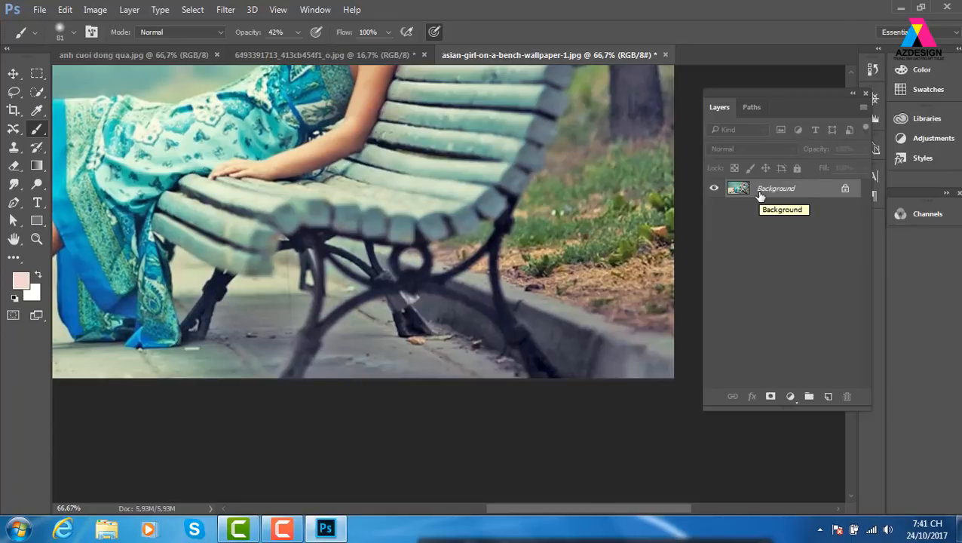
{"action": "key", "text": "ctrl+z"}
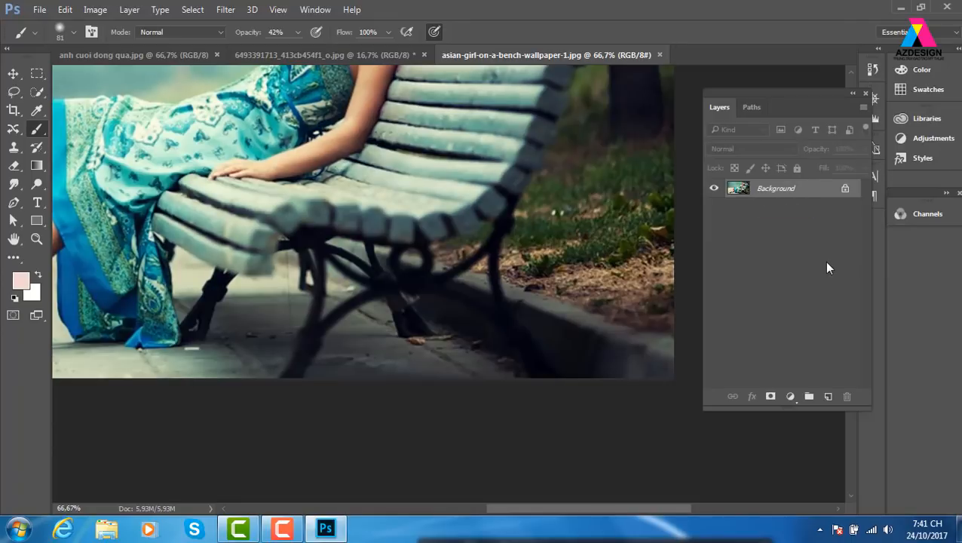
Step: Duplicate the Background layer and apply Shadows/Highlights to the copy with a Shadows amount of 100%
{"action": "key", "text": "ctrl+j"}
{"action": "left_click", "coordinate": [110, 10]}
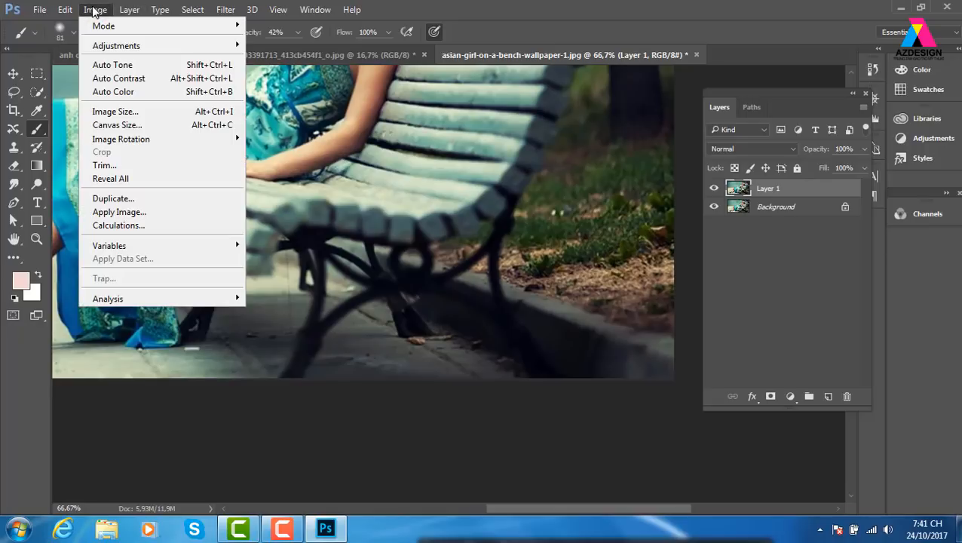
{"action": "mouse_move", "coordinate": [132, 47]}
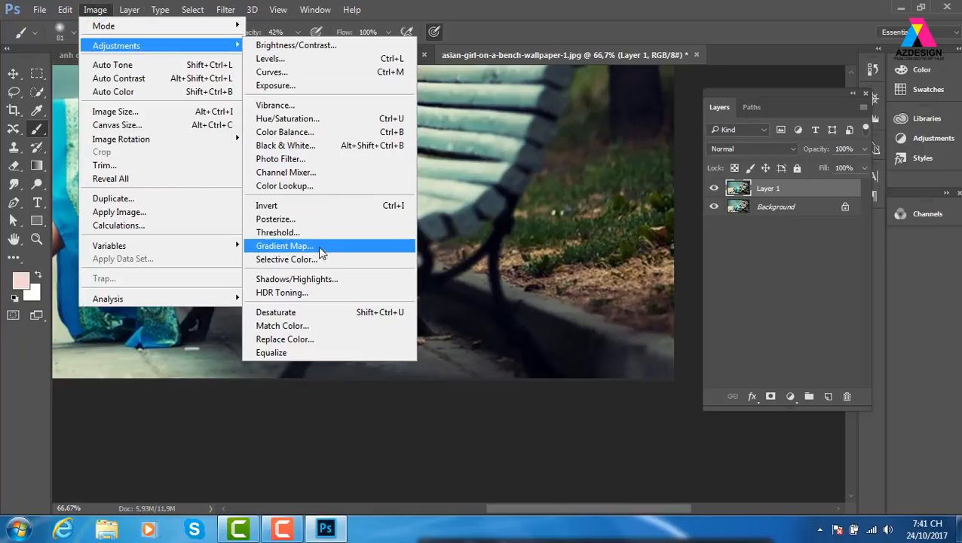
{"action": "left_click", "coordinate": [309, 279]}
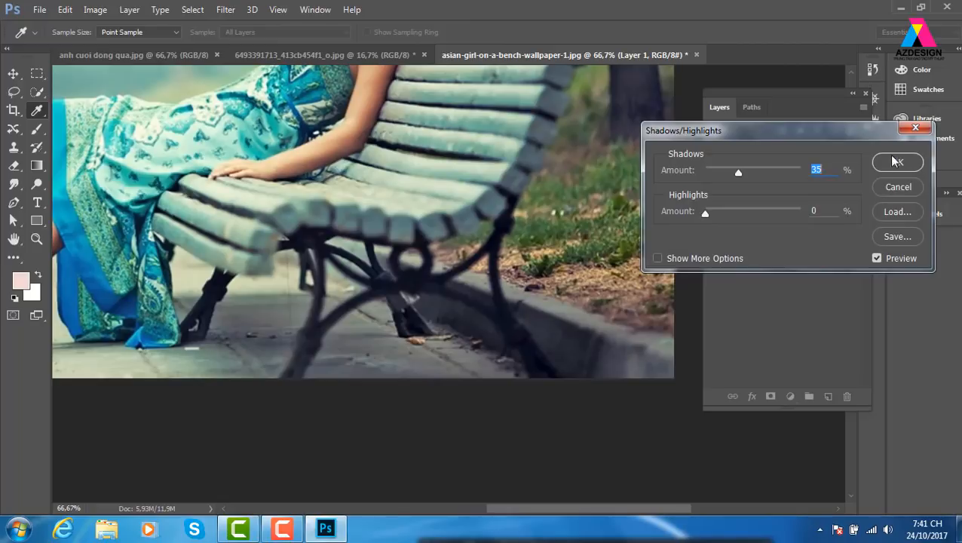
{"action": "left_click_drag", "start_coordinate": [762, 175], "coordinate": [807, 155]}
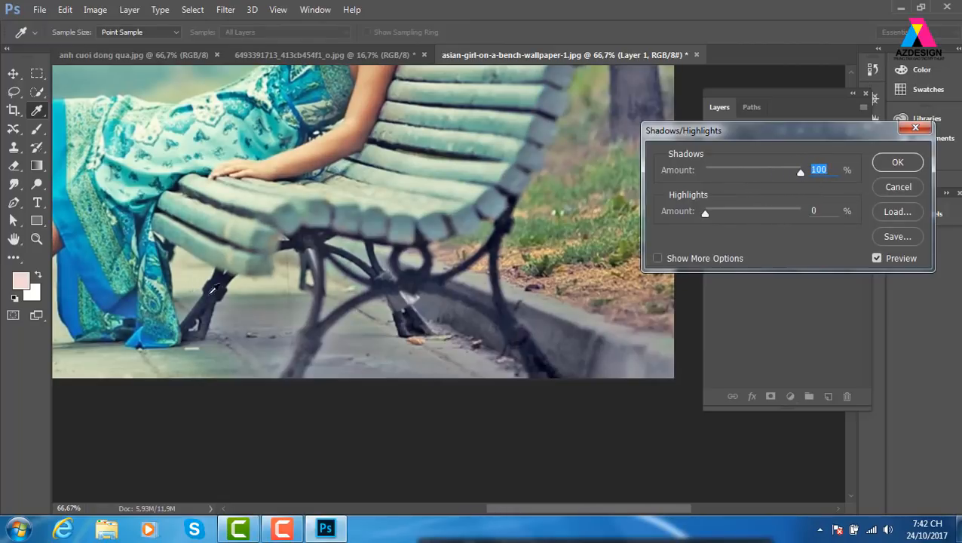
{"action": "left_click", "coordinate": [892, 162]}
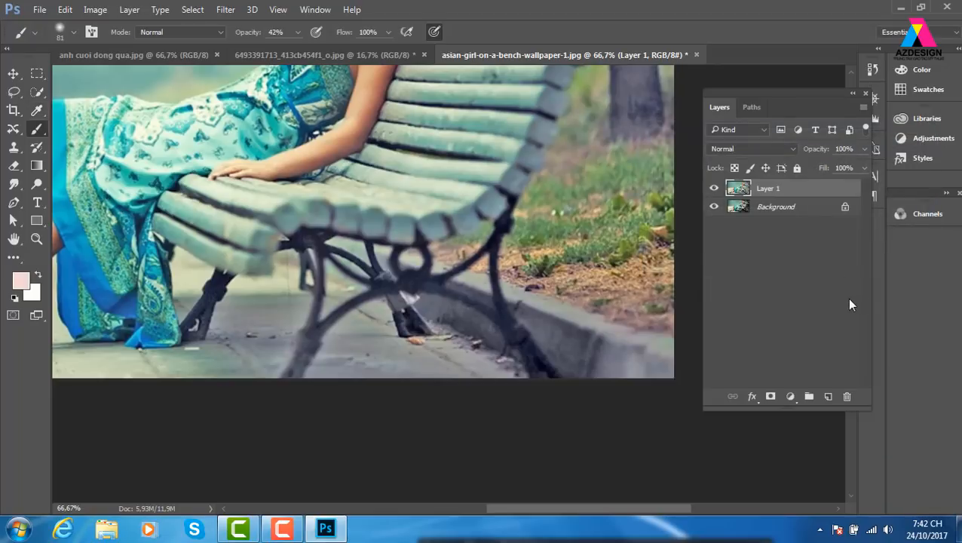
Step: Add a layer mask to Layer 1, invert it to black, and make white the foreground colour
{"action": "left_click", "coordinate": [770, 397]}
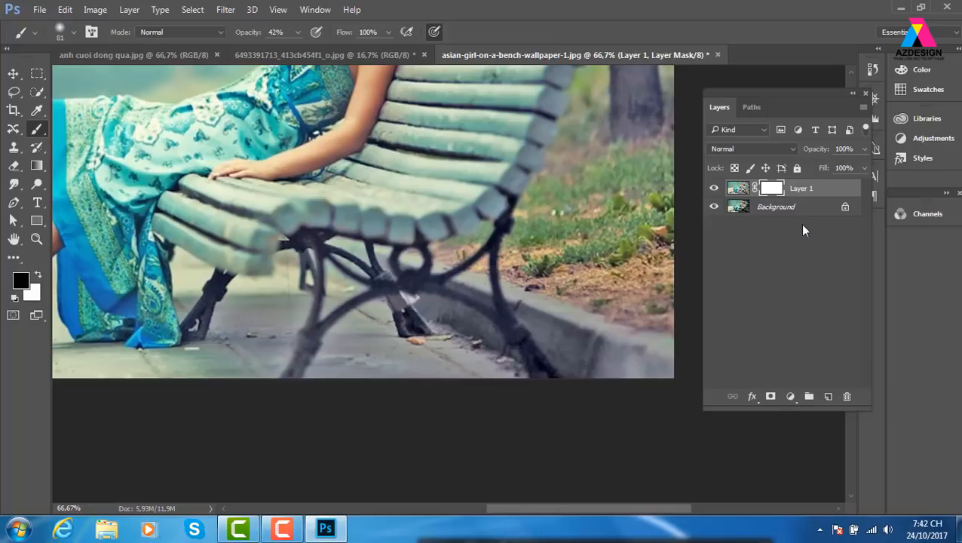
{"action": "key", "text": "ctrl+minus"}
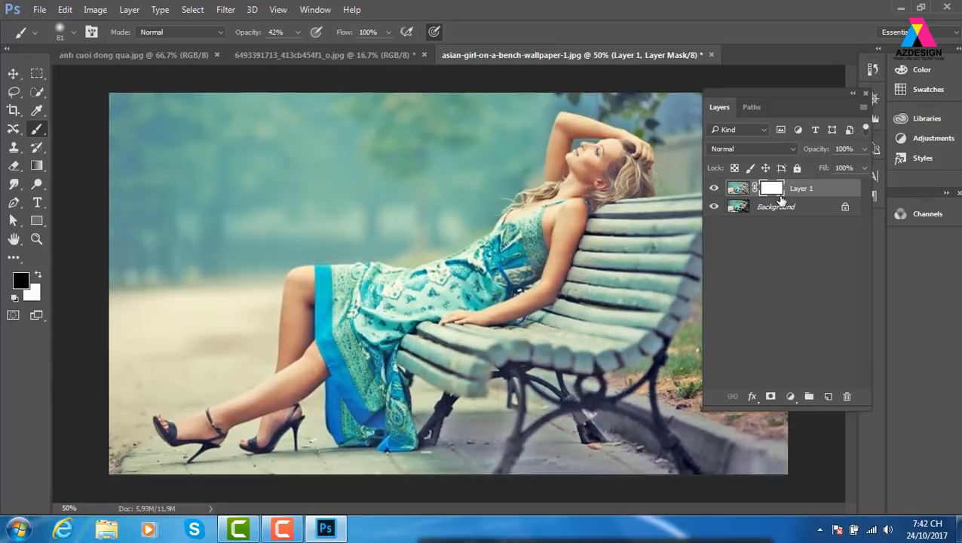
{"action": "key", "text": "ctrl+i"}
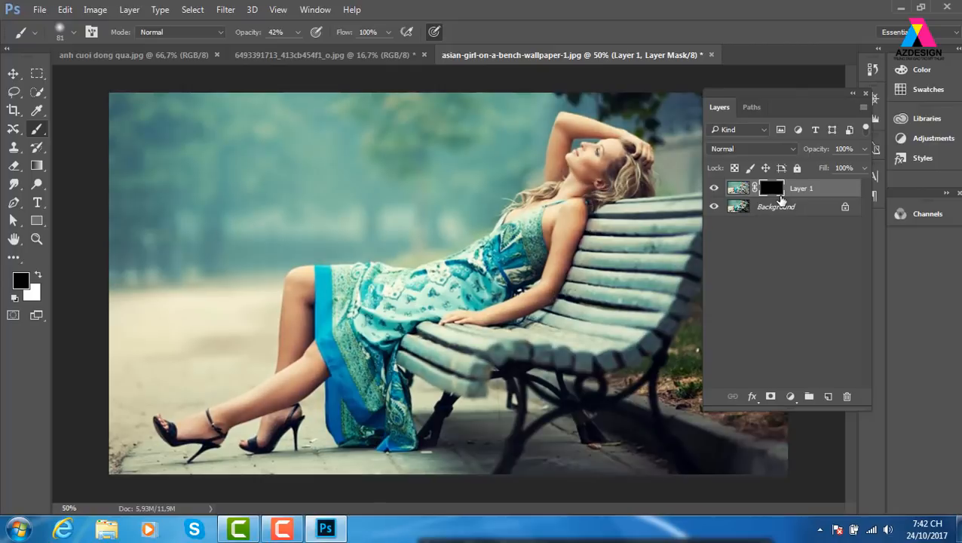
{"action": "key", "text": "ctrl+plus"}
{"action": "key", "text": "ctrl+plus"}
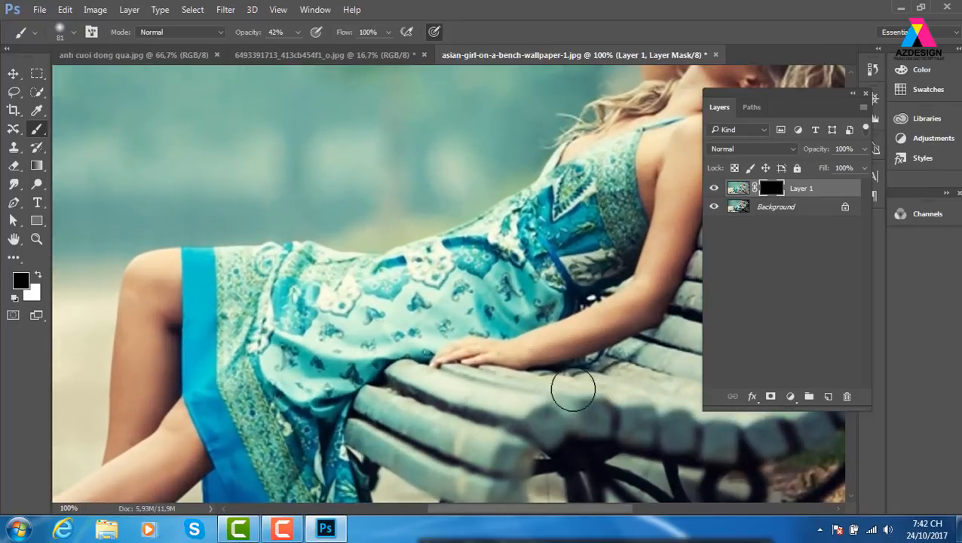
{"action": "left_click_drag", "start_coordinate": [489, 428], "coordinate": [465, 232]}
{"action": "key", "text": "x"}
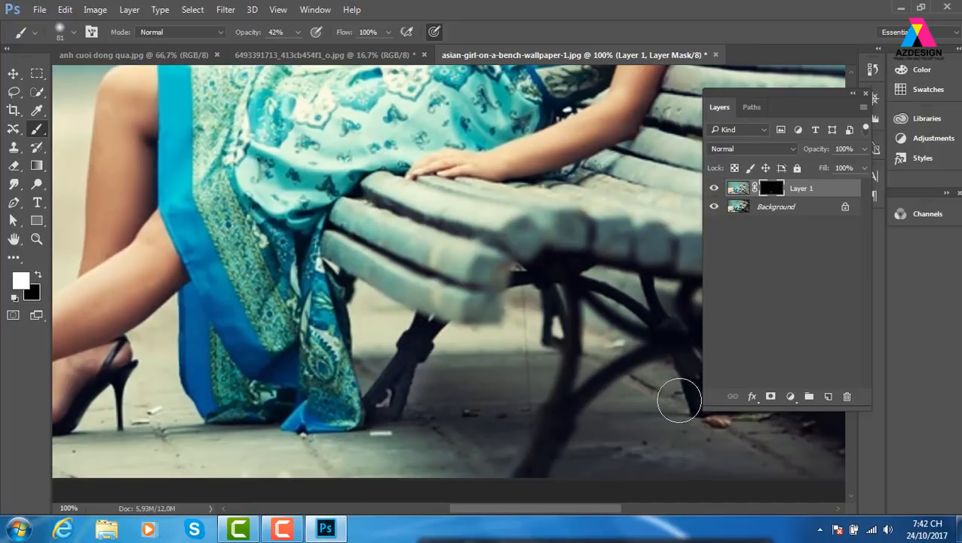
Step: Try revealing the brightened shadows along the front bench leg with a 42% opacity brush stroke on the mask, and undo it
{"action": "mouse_move", "coordinate": [546, 360]}
{"action": "left_mouse_down"}
{"action": "mouse_move", "coordinate": [554, 402]}
{"action": "mouse_move", "coordinate": [541, 472]}
{"action": "mouse_move", "coordinate": [581, 394]}
{"action": "mouse_move", "coordinate": [526, 463]}
{"action": "mouse_move", "coordinate": [521, 492]}
{"action": "left_mouse_up"}
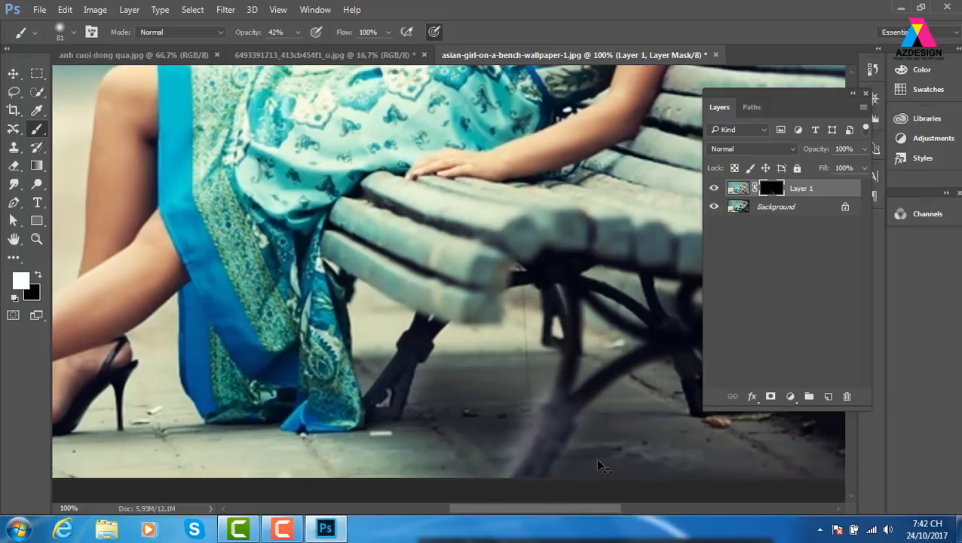
{"action": "key", "text": "ctrl+z"}
{"action": "key", "text": "ctrl+z"}
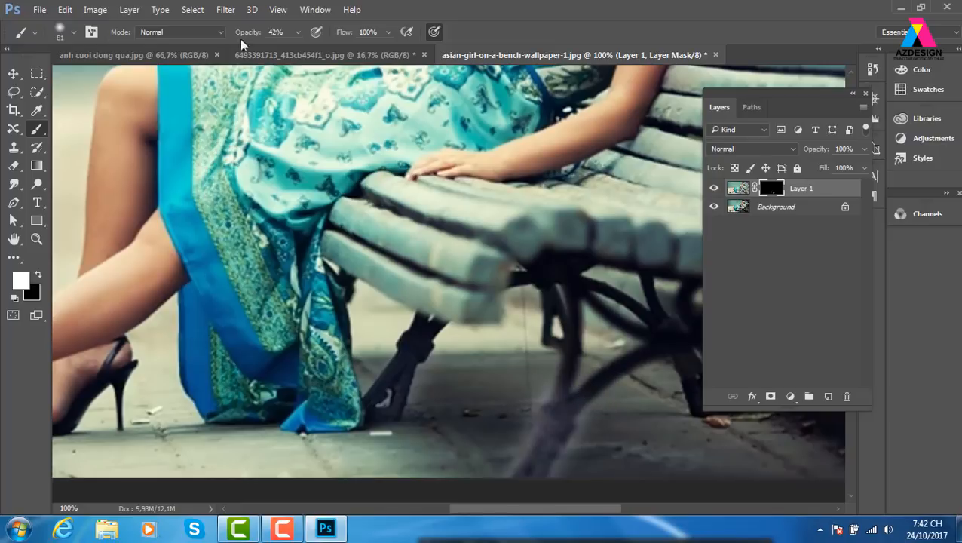
{"action": "key", "text": "ctrl+z"}
Step: Set the brush opacity to 17% and paint on the mask over the bench legs to softly reveal the brightened shadows
{"action": "left_click", "coordinate": [298, 32]}
{"action": "left_click", "coordinate": [280, 49]}
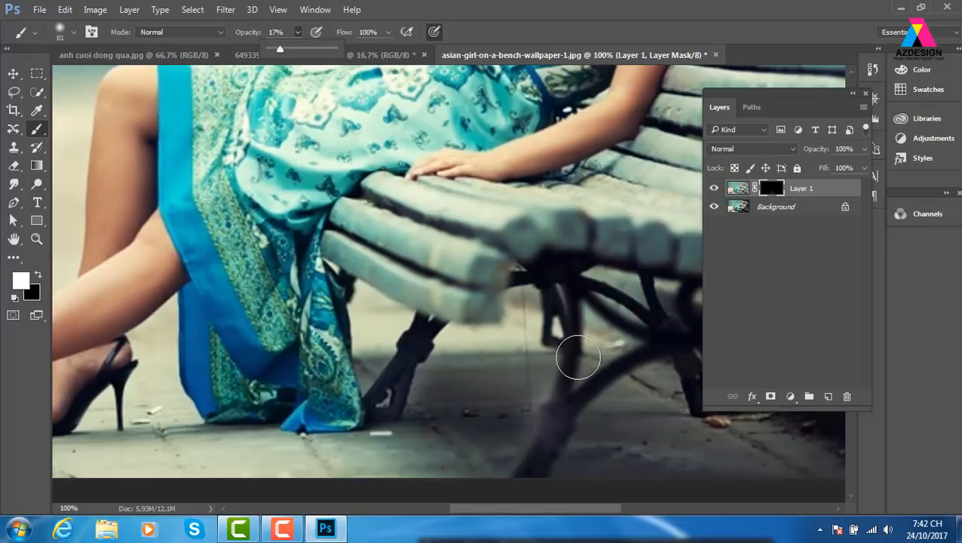
{"action": "left_click_drag", "start_coordinate": [577, 356], "coordinate": [529, 485]}
{"action": "left_click_drag", "start_coordinate": [553, 307], "coordinate": [576, 377]}
{"action": "left_click", "coordinate": [650, 327]}
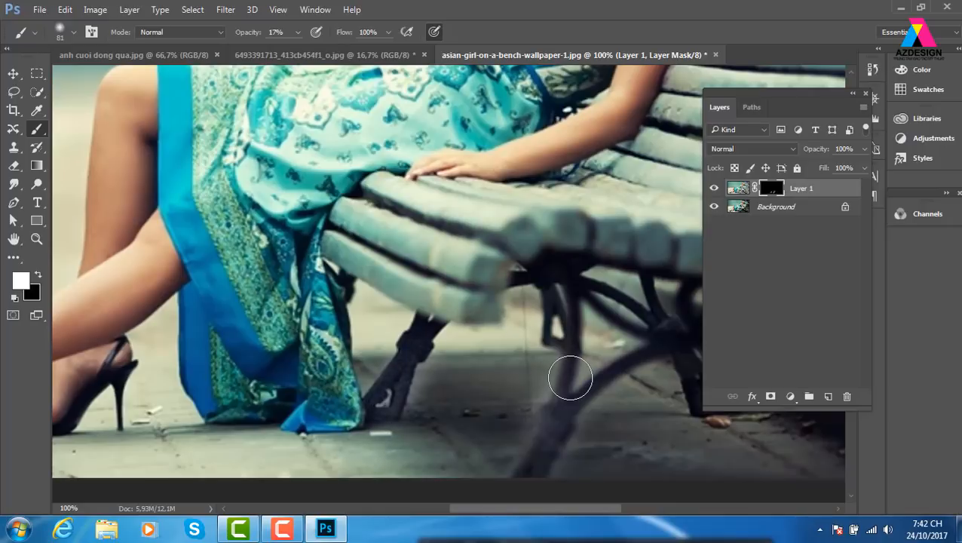
{"action": "key", "text": "ctrl+minus"}
{"action": "key", "text": "ctrl+minus"}
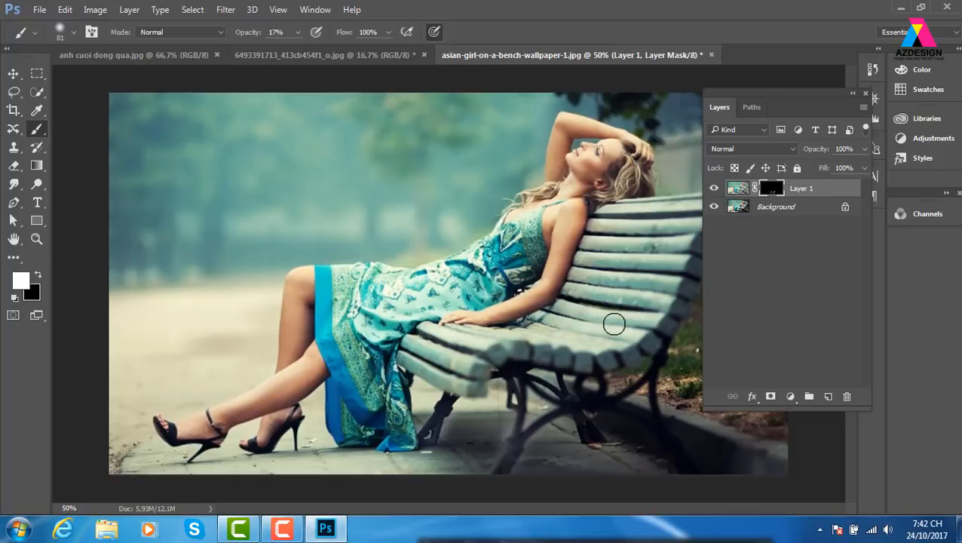
{"action": "left_click", "coordinate": [711, 55]}
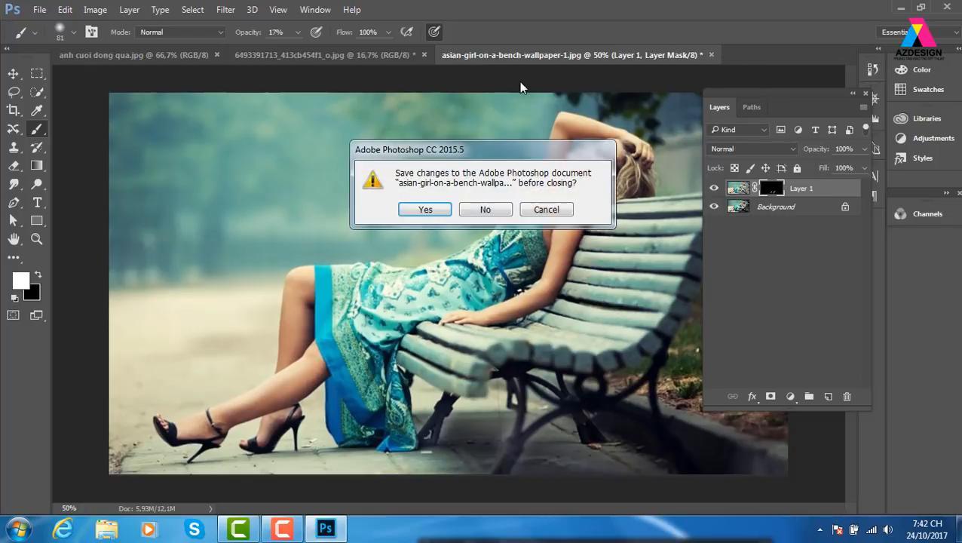
{"action": "left_click", "coordinate": [486, 211]}
{"action": "left_click", "coordinate": [423, 54]}
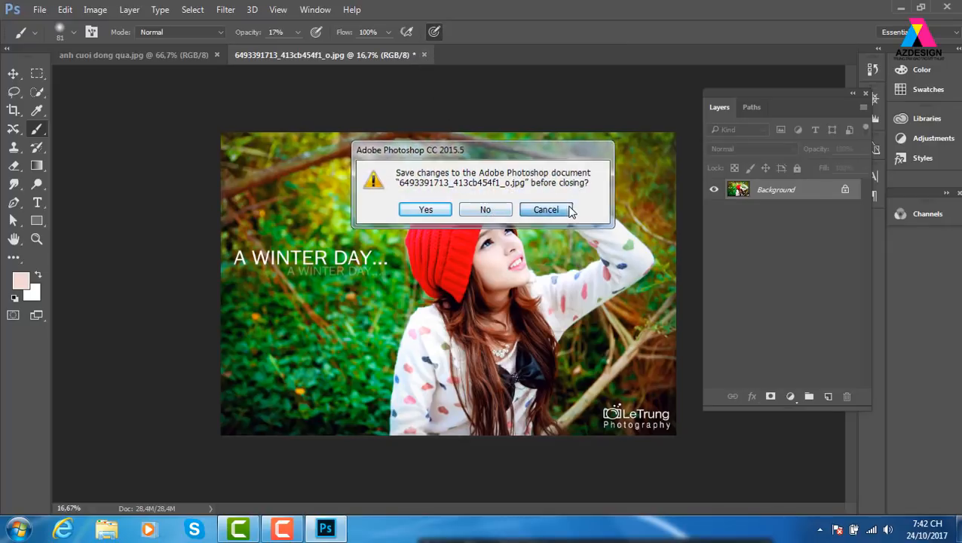
{"action": "left_click", "coordinate": [545, 209]}
Step: Try turning the red-hat portrait grey with Desaturate, and undo it
{"action": "left_click", "coordinate": [95, 11]}
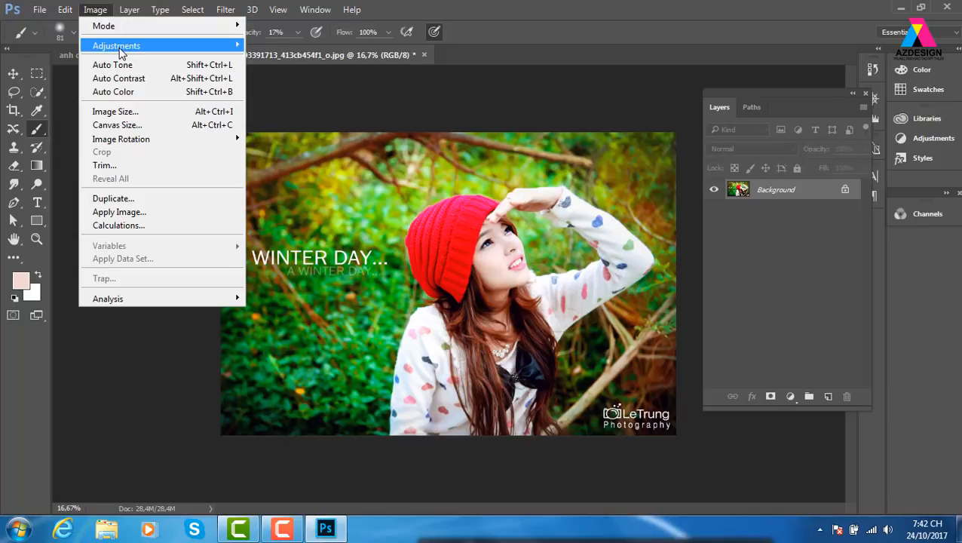
{"action": "mouse_move", "coordinate": [119, 50]}
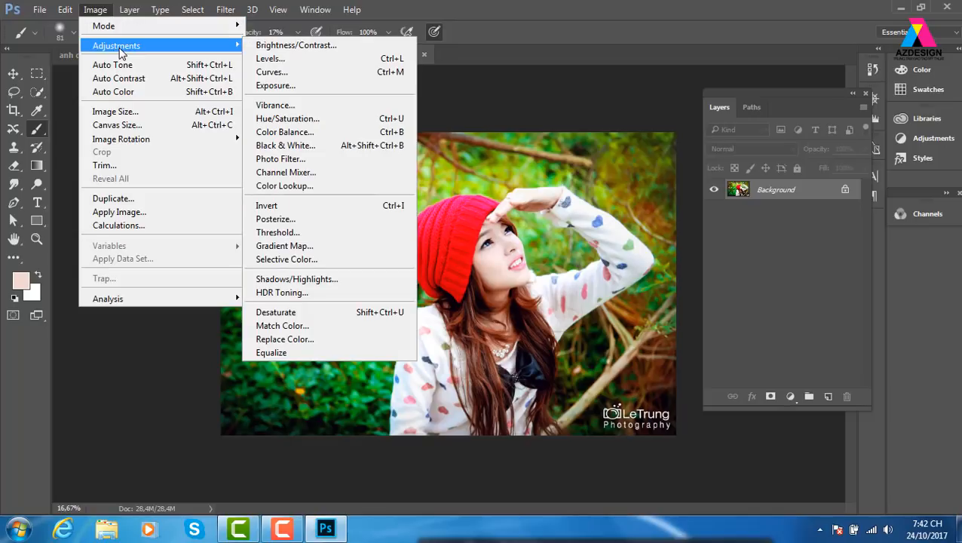
{"action": "left_click", "coordinate": [365, 315]}
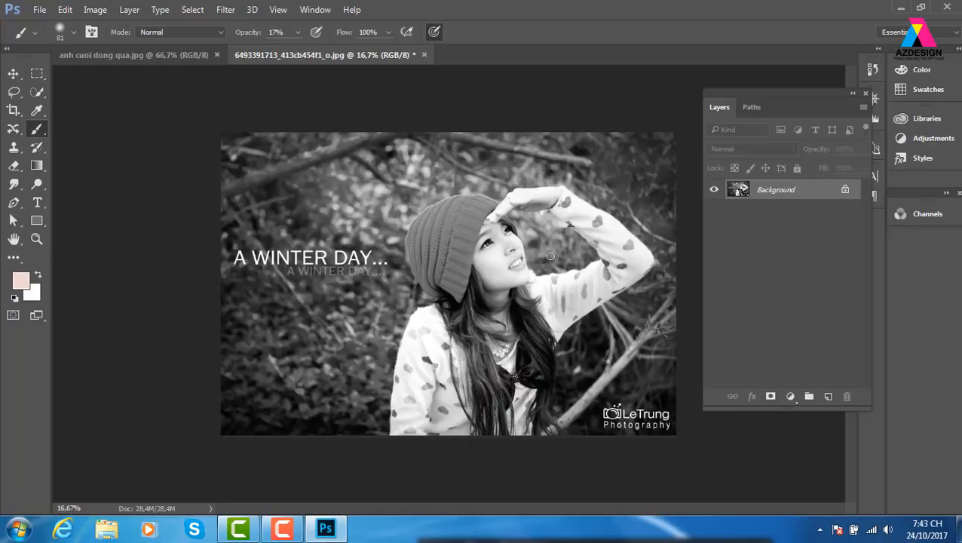
{"action": "key", "text": "ctrl+z"}
{"action": "left_click", "coordinate": [95, 9]}
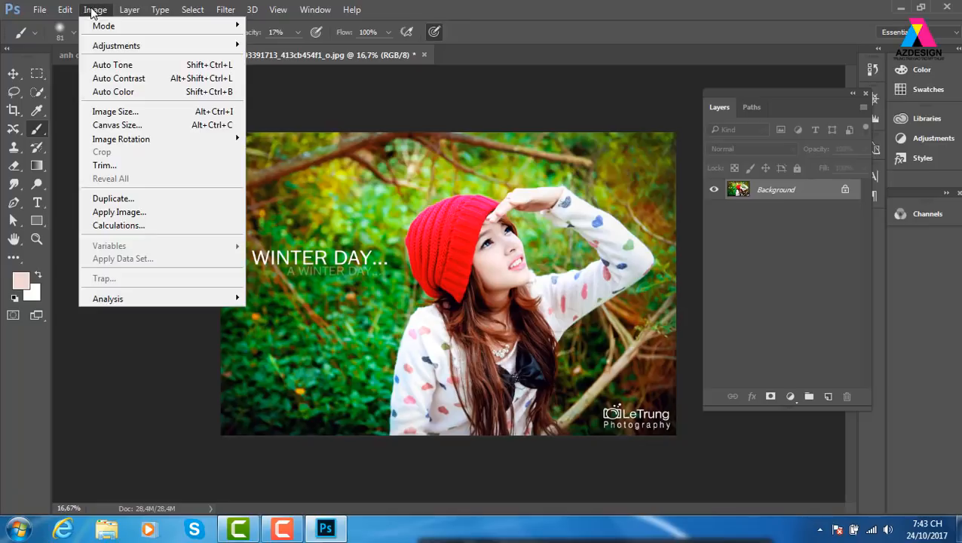
{"action": "mouse_move", "coordinate": [159, 51]}
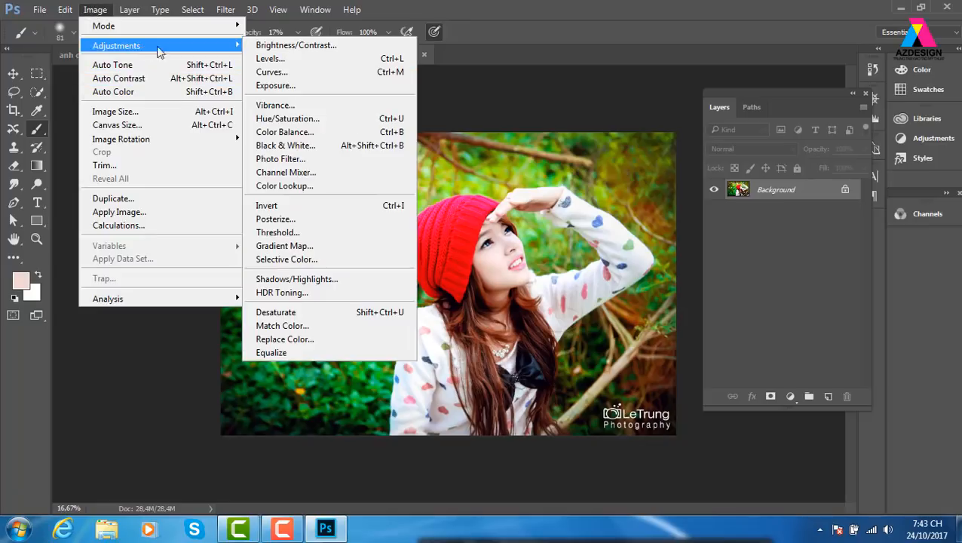
{"action": "left_click", "coordinate": [390, 134]}
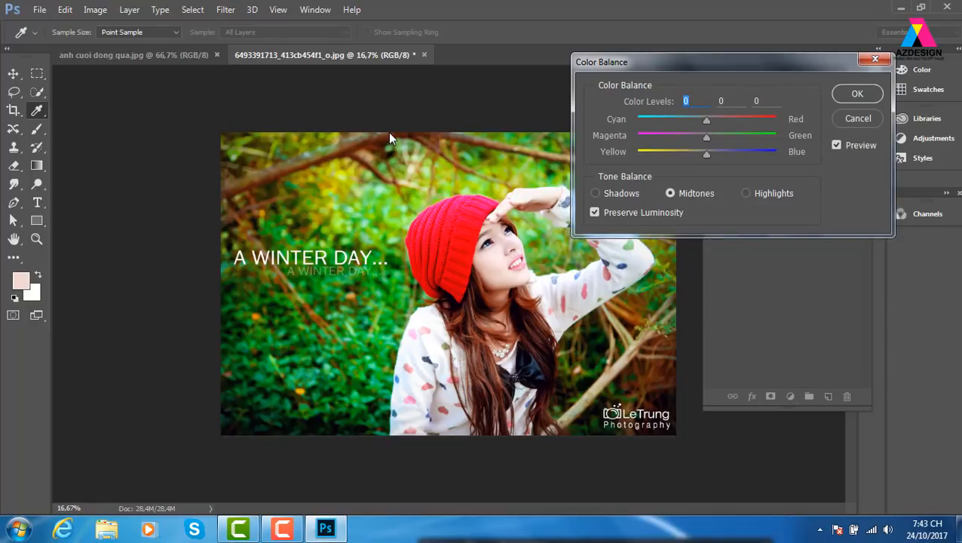
{"action": "left_click", "coordinate": [859, 118]}
Step: Try a Black & White conversion of the red-hat portrait with Greens at -77, comparing it with the original, and cancel it
{"action": "left_click", "coordinate": [95, 10]}
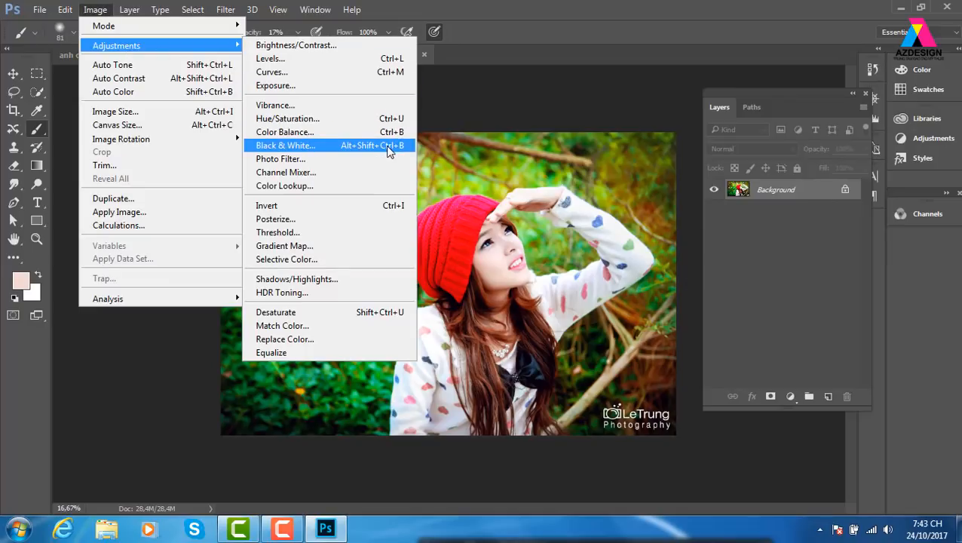
{"action": "left_click", "coordinate": [382, 145]}
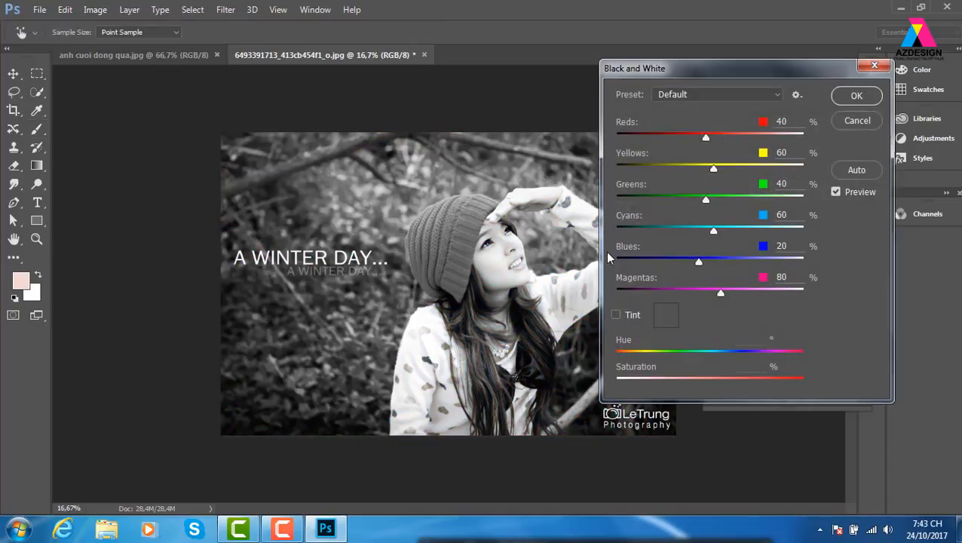
{"action": "left_click", "coordinate": [836, 193]}
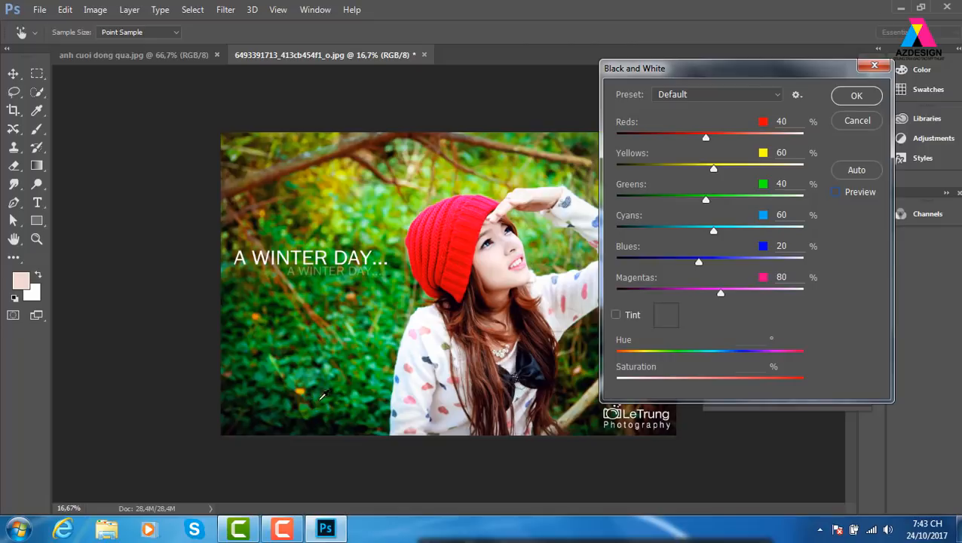
{"action": "left_click_drag", "start_coordinate": [728, 75], "coordinate": [814, 82]}
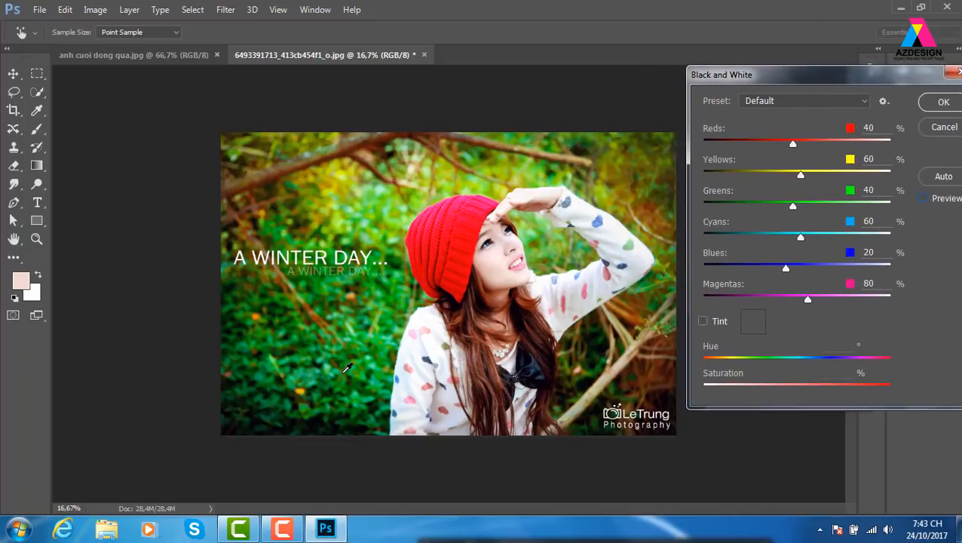
{"action": "left_click_drag", "start_coordinate": [884, 76], "coordinate": [798, 69]}
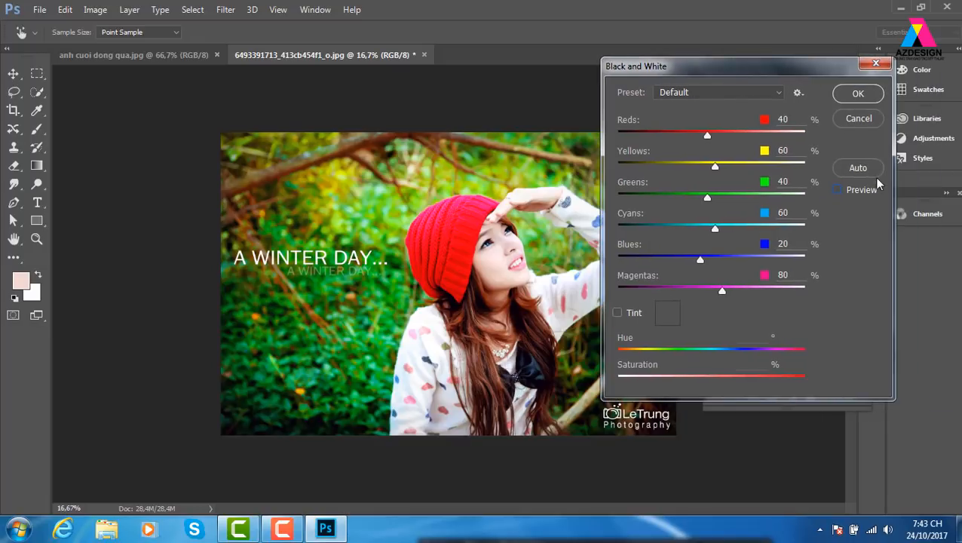
{"action": "left_click", "coordinate": [838, 191]}
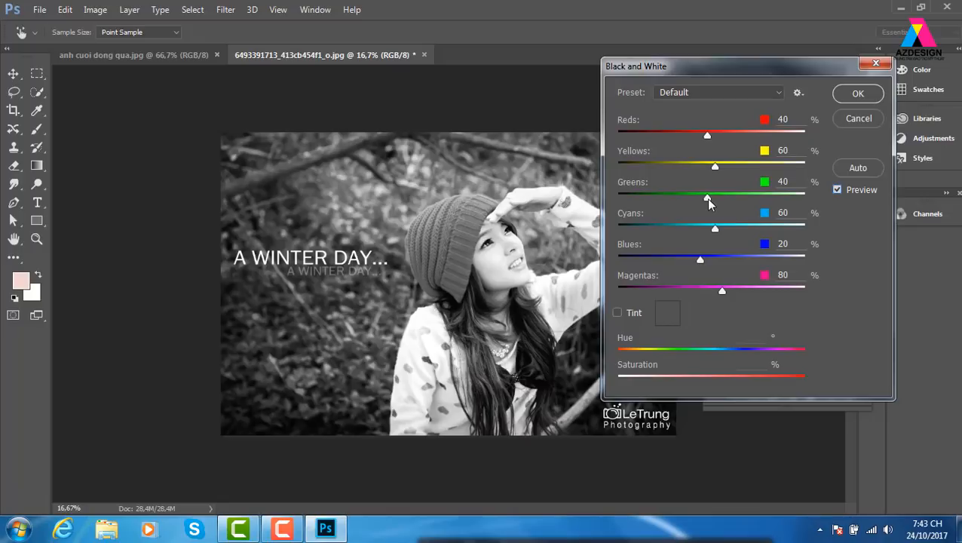
{"action": "left_click_drag", "start_coordinate": [709, 202], "coordinate": [665, 206]}
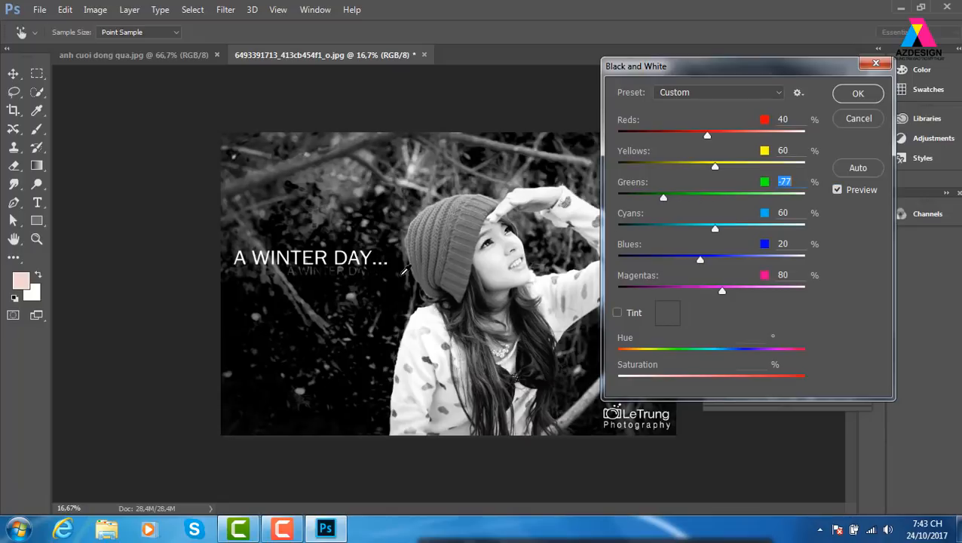
{"action": "left_click", "coordinate": [858, 119]}
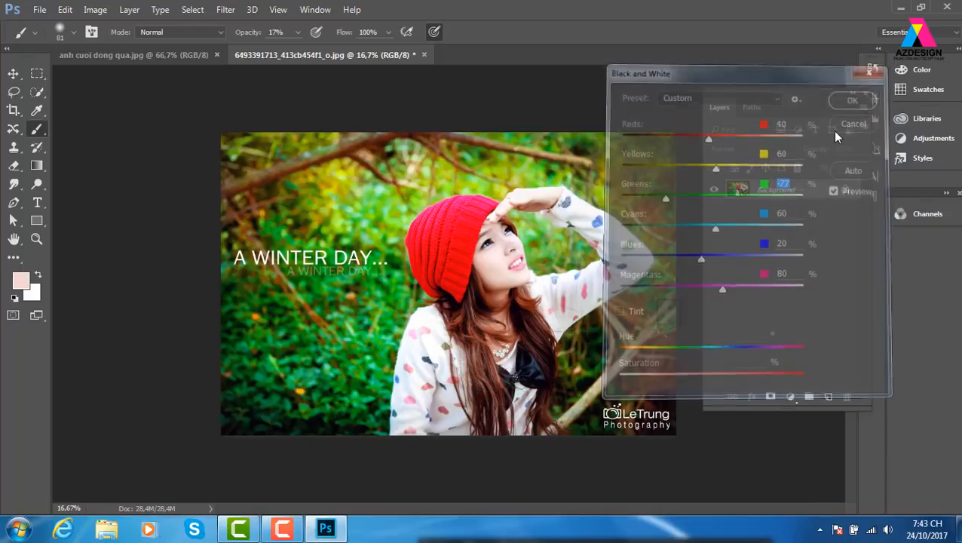
Step: Try shifting the portrait's highlights towards magenta with a Color Balance level of -39, and reset the adjustment
{"action": "left_click", "coordinate": [95, 10]}
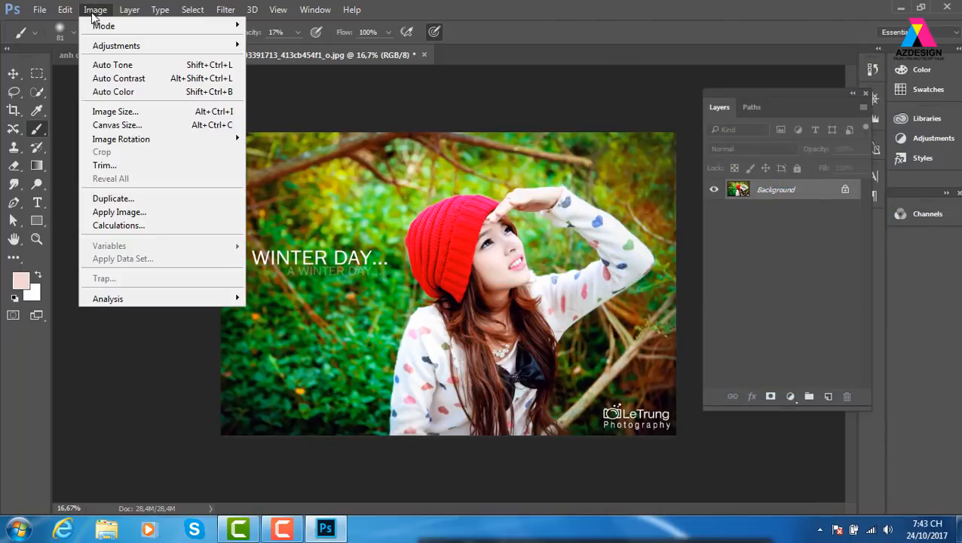
{"action": "mouse_move", "coordinate": [106, 46]}
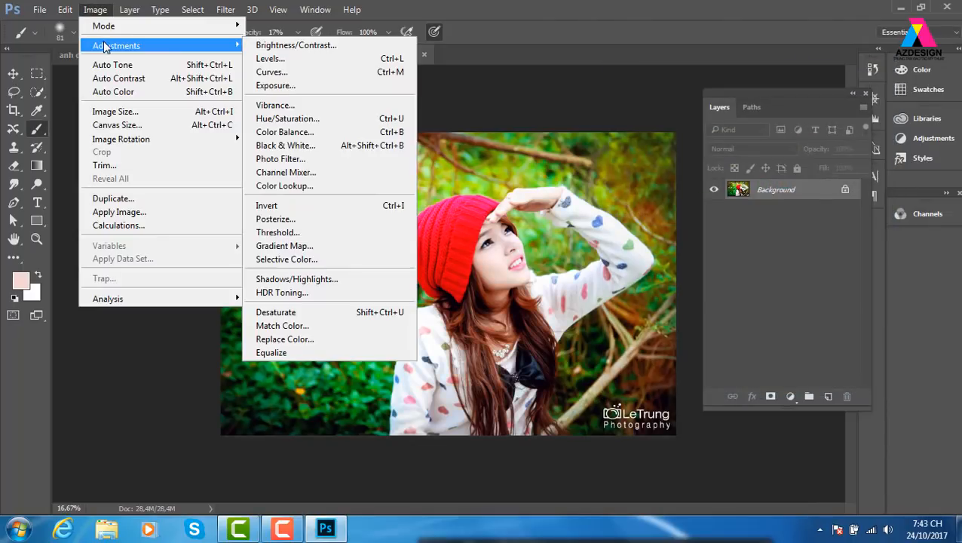
{"action": "left_click", "coordinate": [373, 132]}
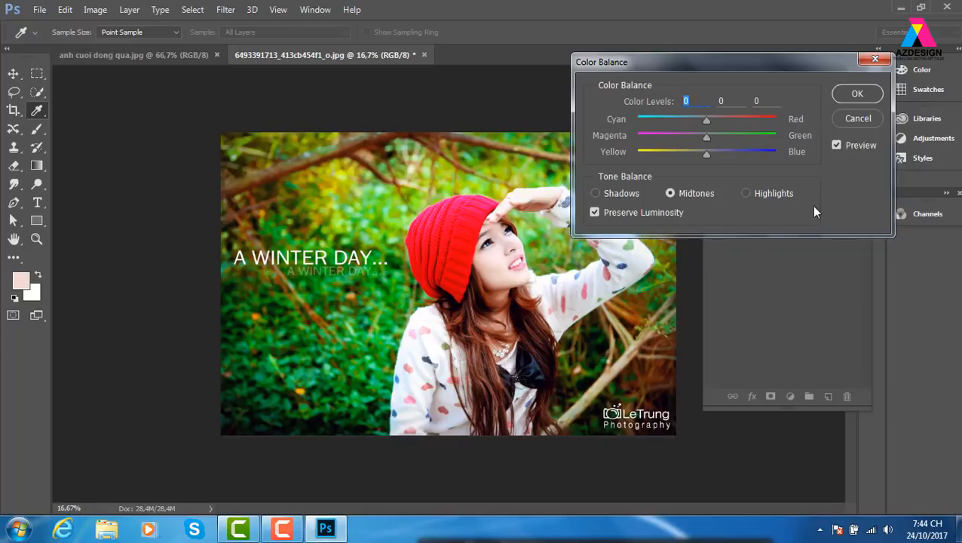
{"action": "left_click", "coordinate": [746, 193]}
{"action": "left_click_drag", "start_coordinate": [706, 136], "coordinate": [680, 141]}
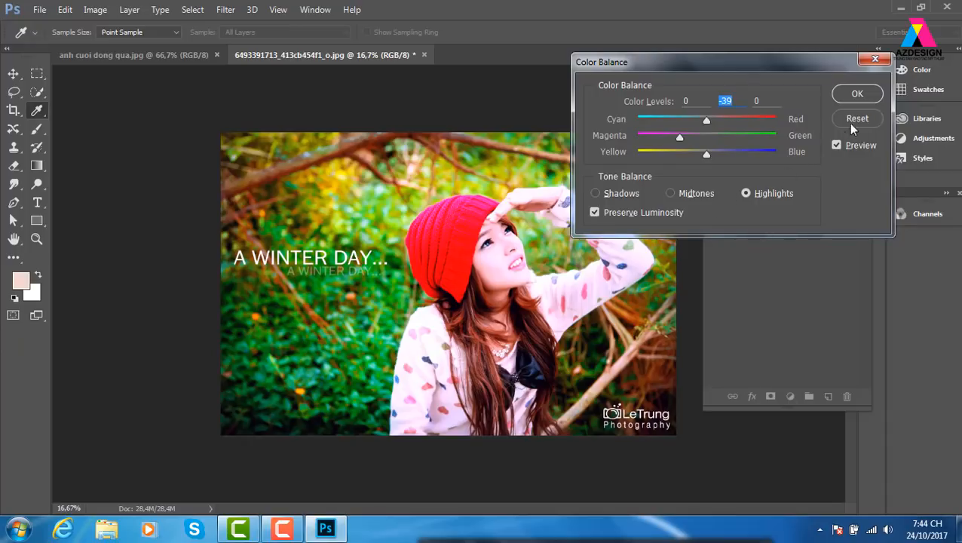
{"action": "left_click", "coordinate": [850, 120], "text": "alt"}
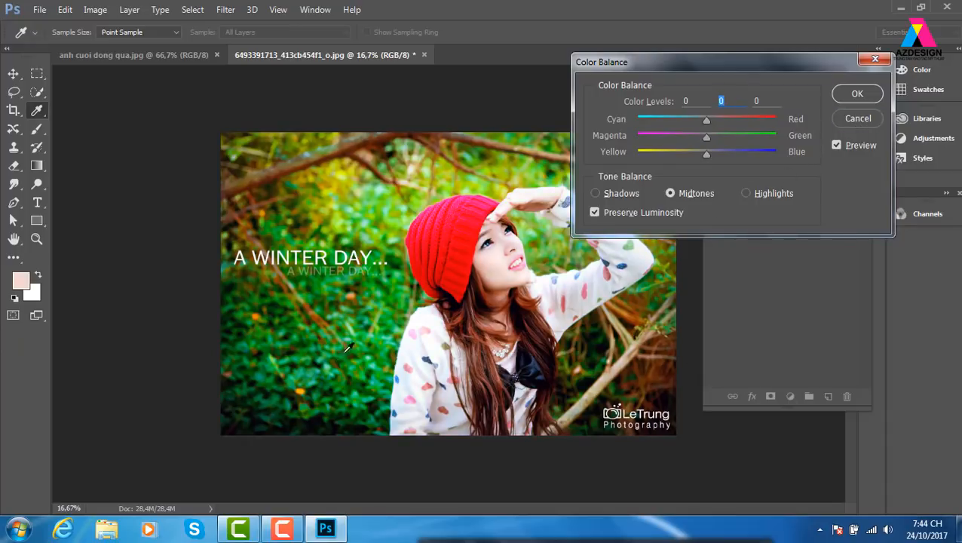
Step: Try shifting the portrait's shadows towards magenta with a Color Balance level of -59, and cancel the adjustment
{"action": "left_click", "coordinate": [608, 193]}
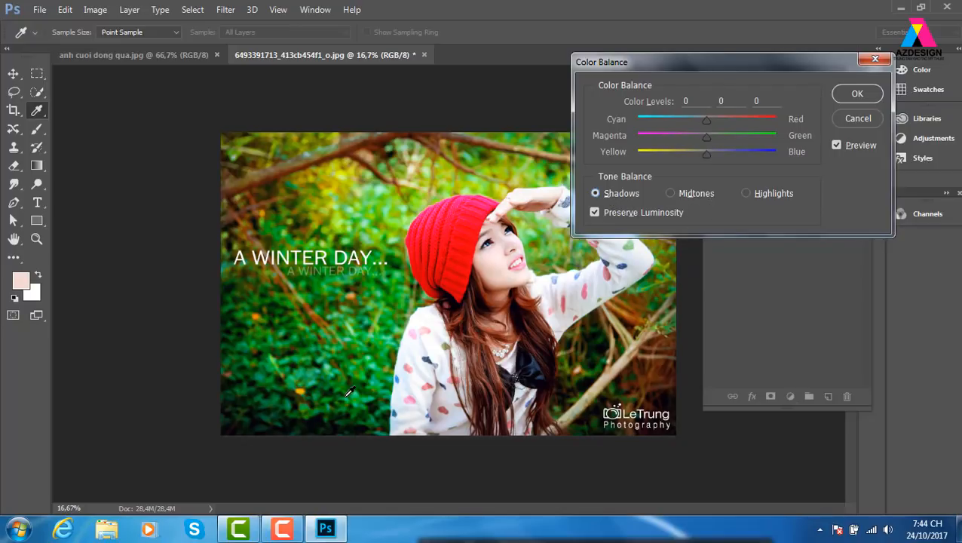
{"action": "left_click_drag", "start_coordinate": [706, 136], "coordinate": [666, 141]}
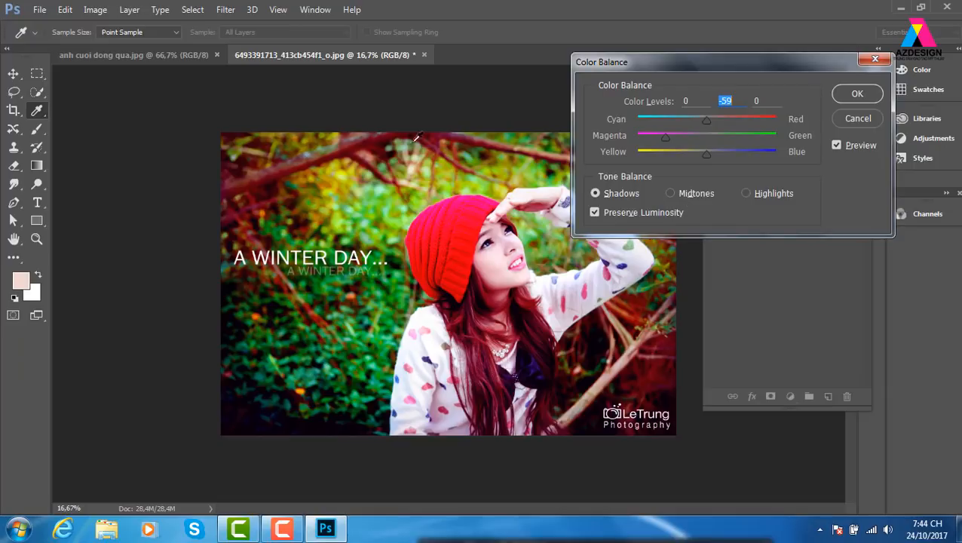
{"action": "left_click", "coordinate": [875, 60]}
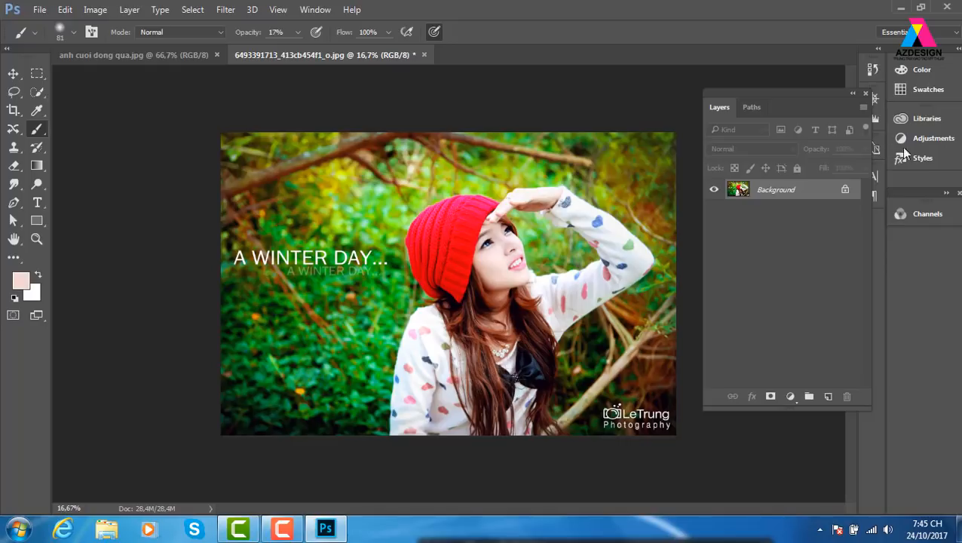
{"action": "left_click", "coordinate": [70, 13]}
{"action": "left_click", "coordinate": [639, 10]}
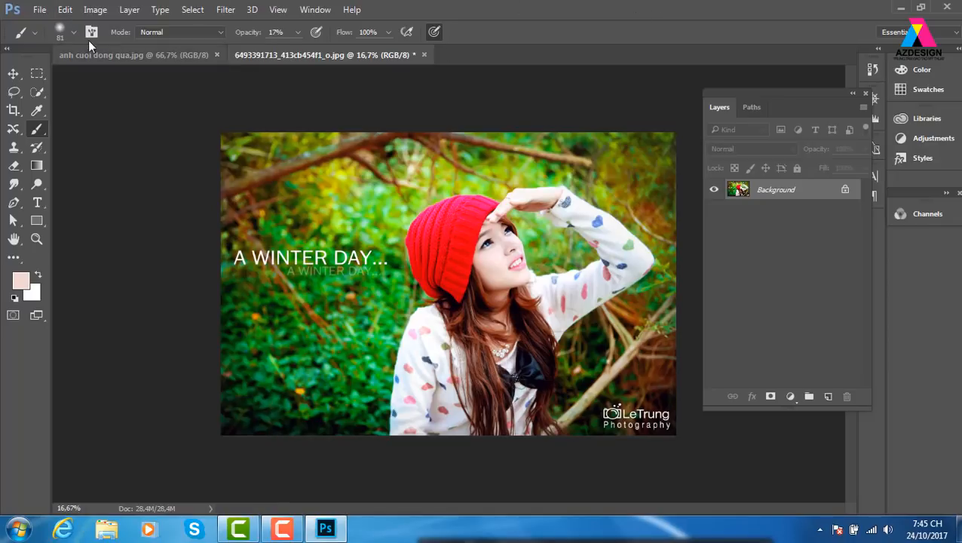
{"action": "left_click", "coordinate": [95, 9]}
{"action": "mouse_move", "coordinate": [111, 47]}
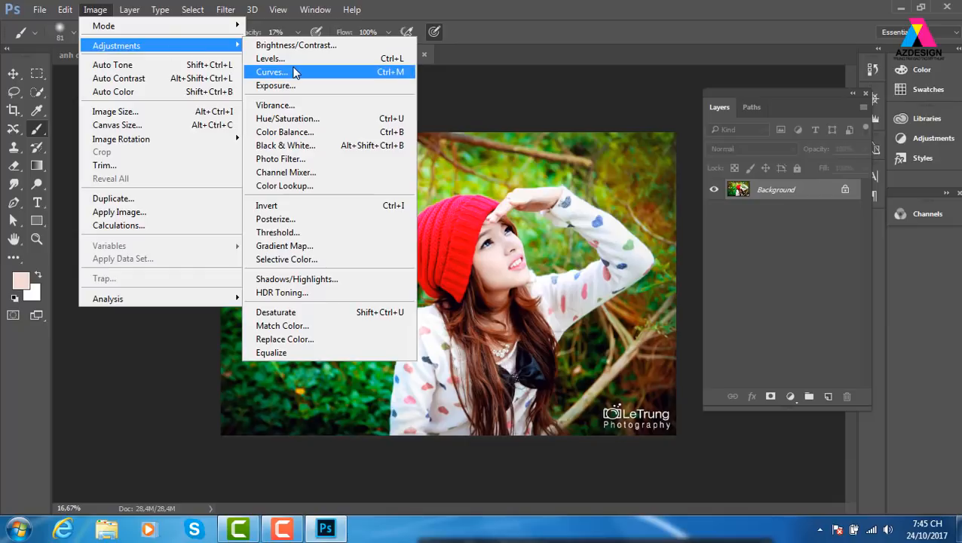
{"action": "left_click", "coordinate": [324, 328]}
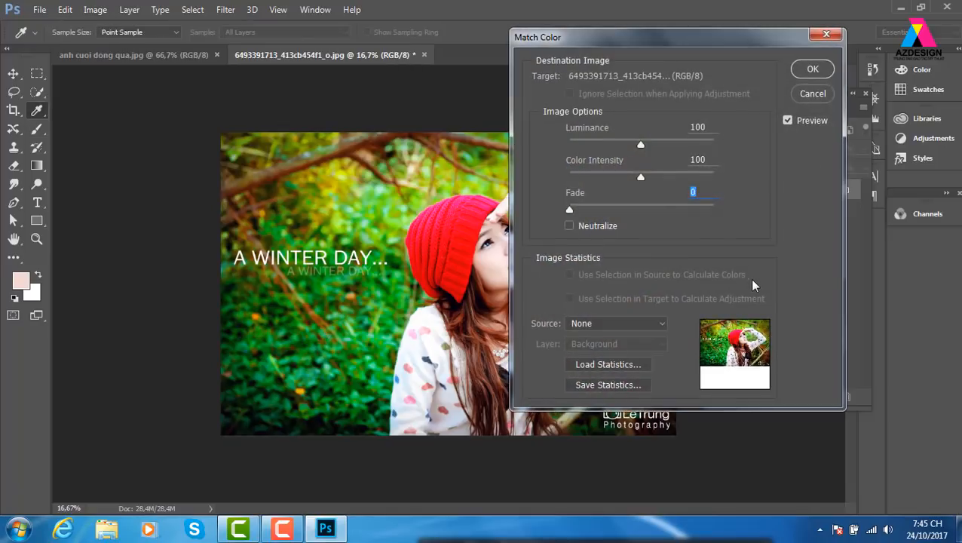
{"action": "left_click", "coordinate": [813, 93]}
Step: Close the wedding photo anh cuoi dong qua.jpg and open sign.png from the thuvienanh/Backgroud/Texture Color folder on Local Disk (E:)
{"action": "left_click", "coordinate": [146, 57]}
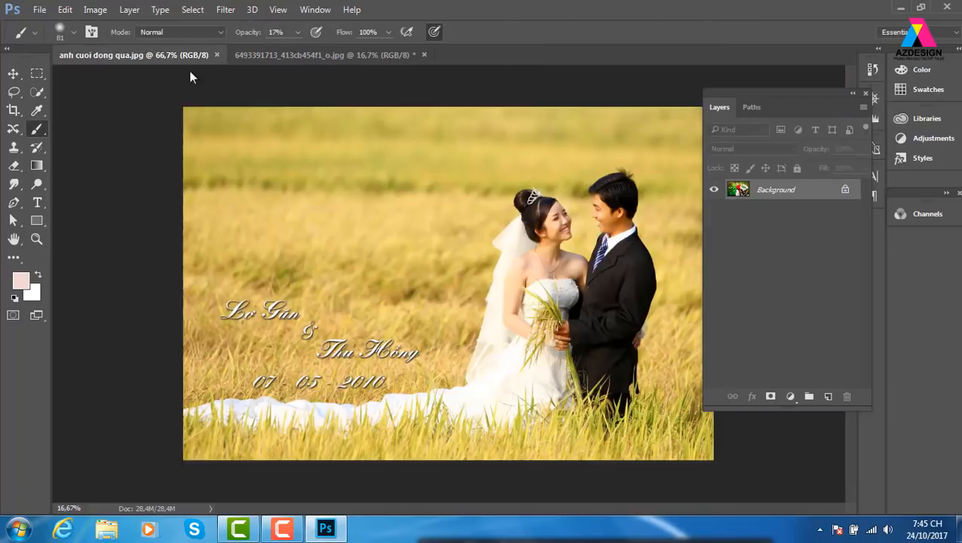
{"action": "left_click", "coordinate": [217, 55]}
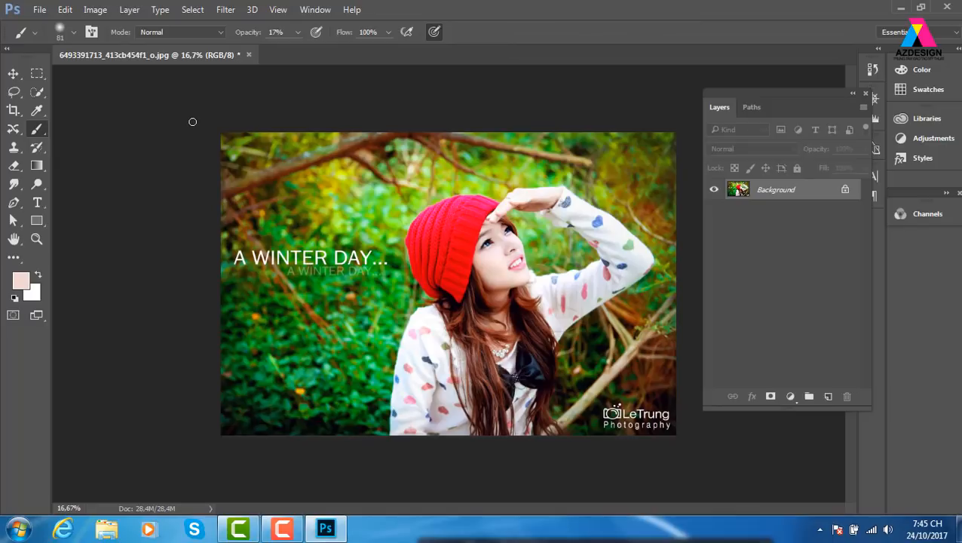
{"action": "key", "text": "ctrl+o"}
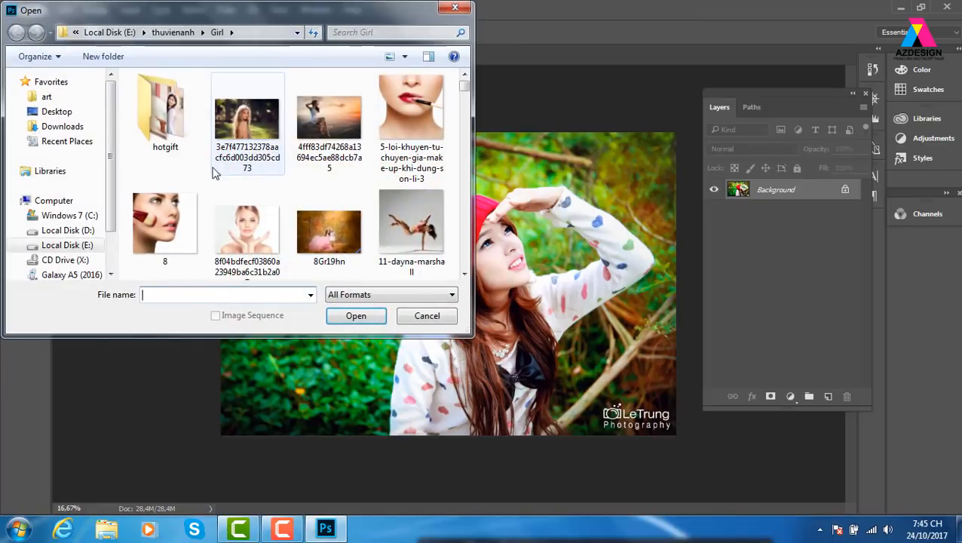
{"action": "left_click", "coordinate": [68, 245]}
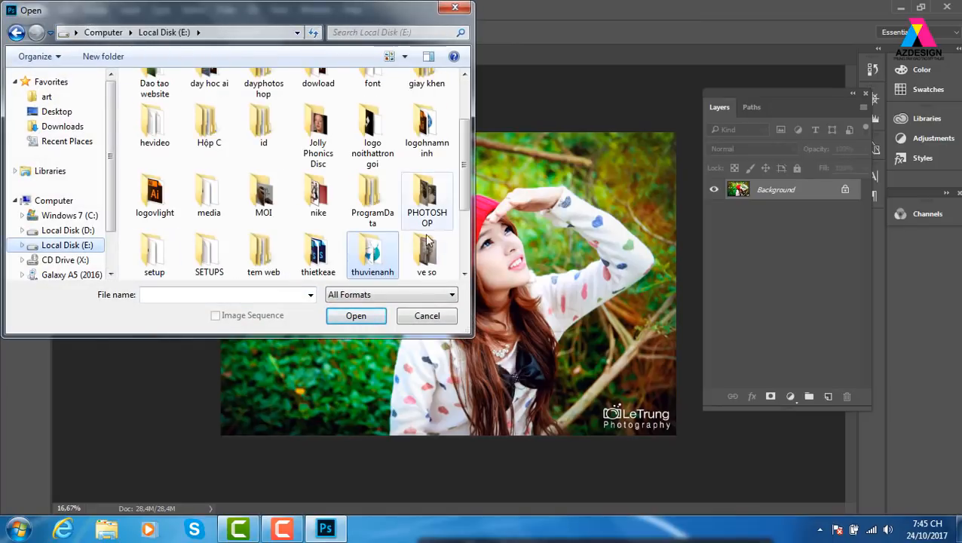
{"action": "double_click", "coordinate": [369, 219]}
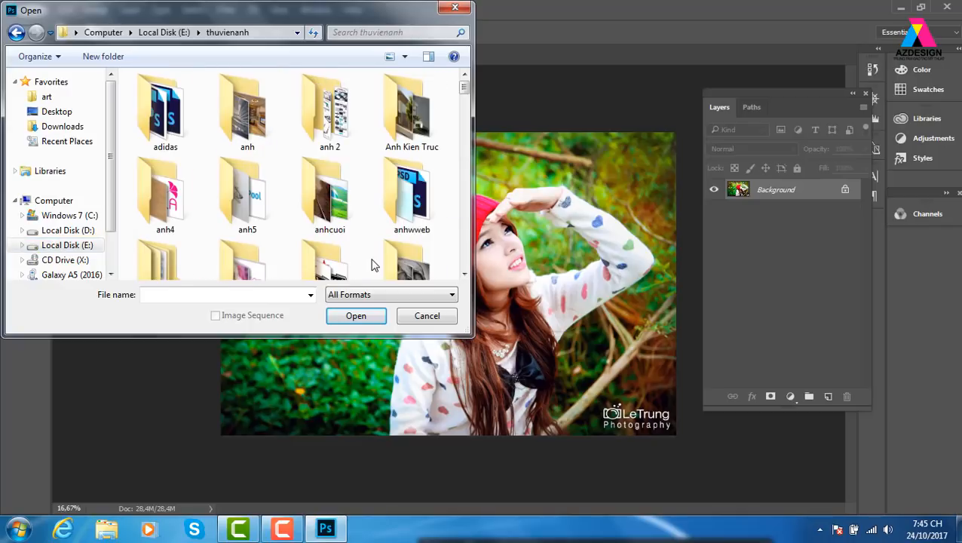
{"action": "left_click", "coordinate": [177, 197]}
{"action": "key", "text": "b"}
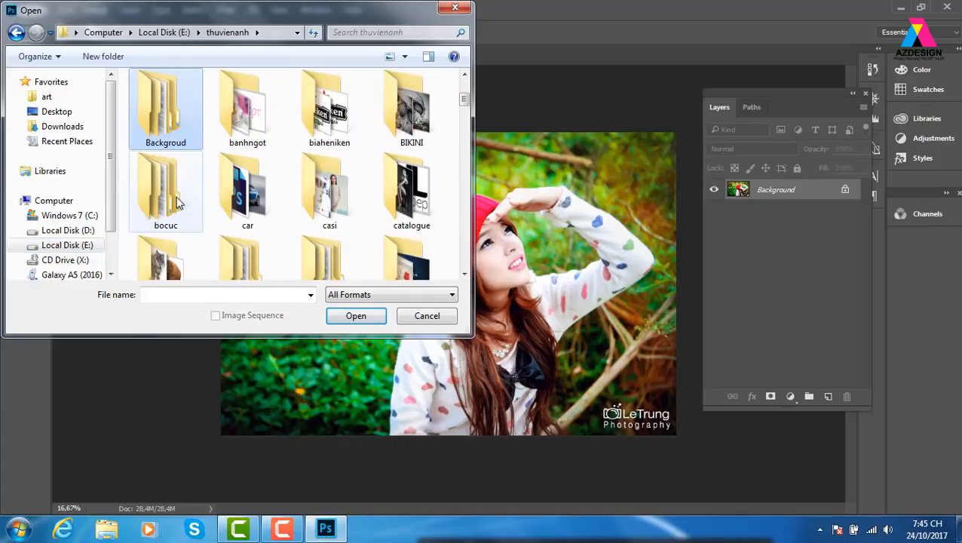
{"action": "double_click", "coordinate": [180, 133]}
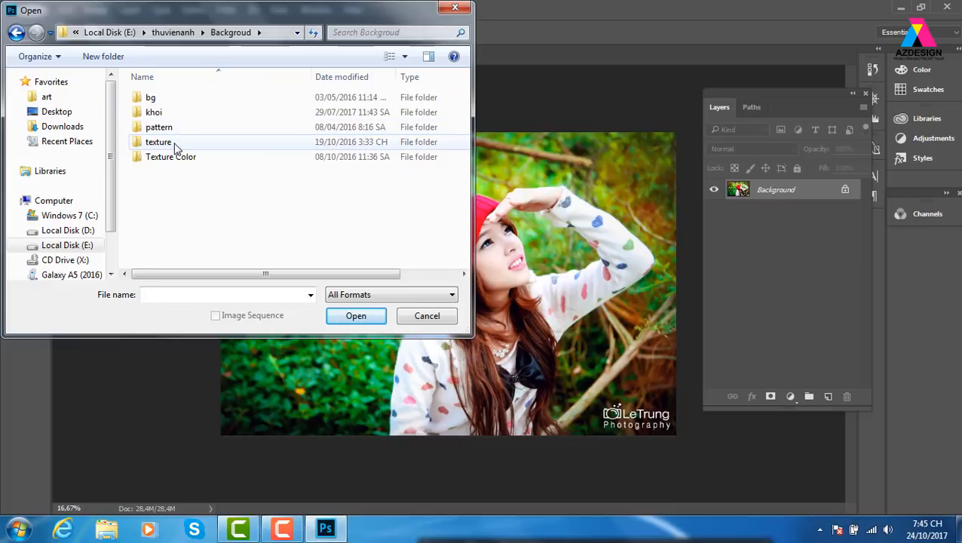
{"action": "double_click", "coordinate": [177, 158]}
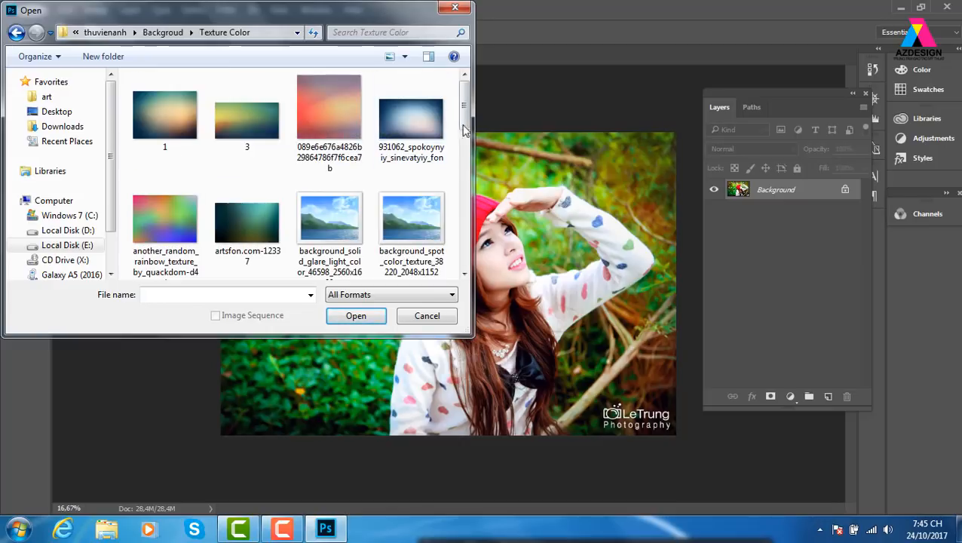
{"action": "left_click_drag", "start_coordinate": [466, 111], "coordinate": [464, 186]}
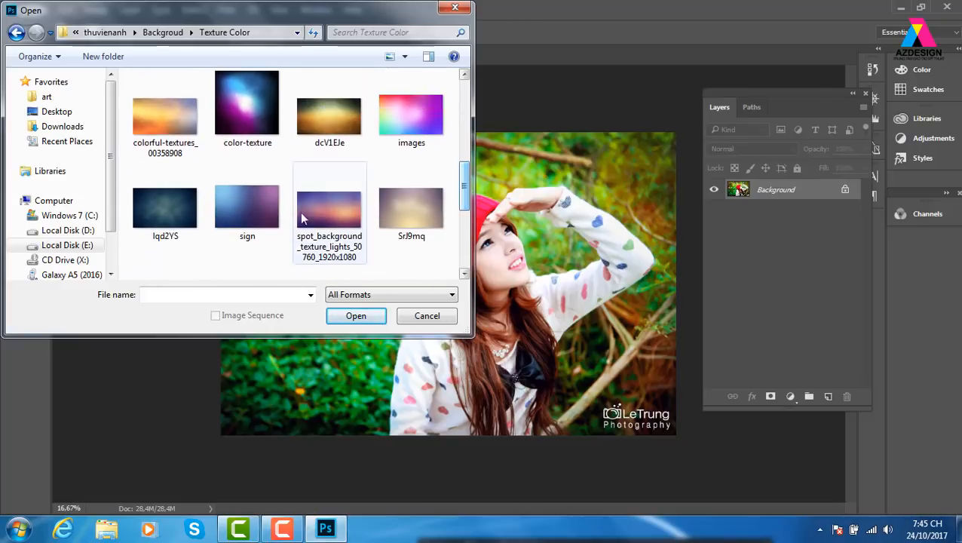
{"action": "left_click", "coordinate": [260, 215]}
{"action": "left_click", "coordinate": [356, 316]}
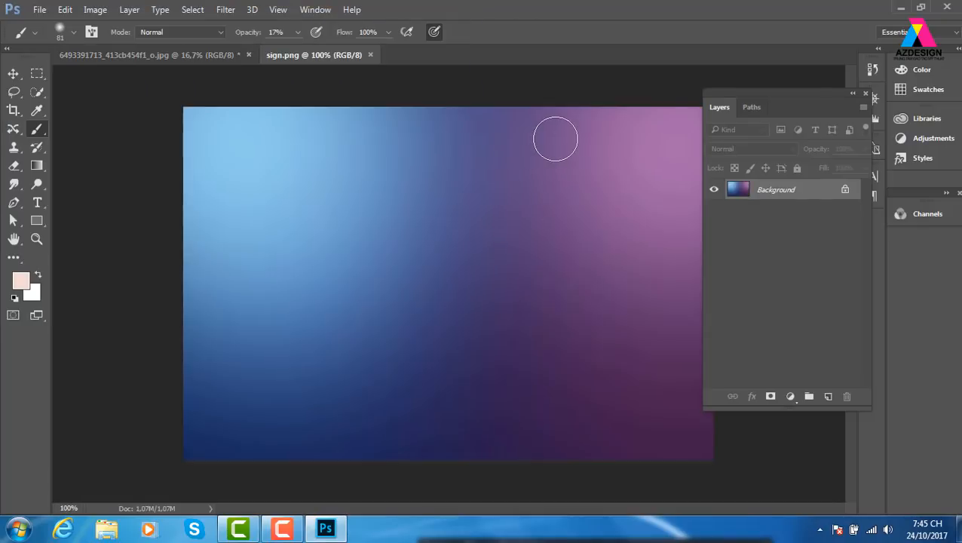
Step: Set up Match Color on the red-hat portrait with sign.png as the source, keeping the photo in view
{"action": "left_click", "coordinate": [180, 59]}
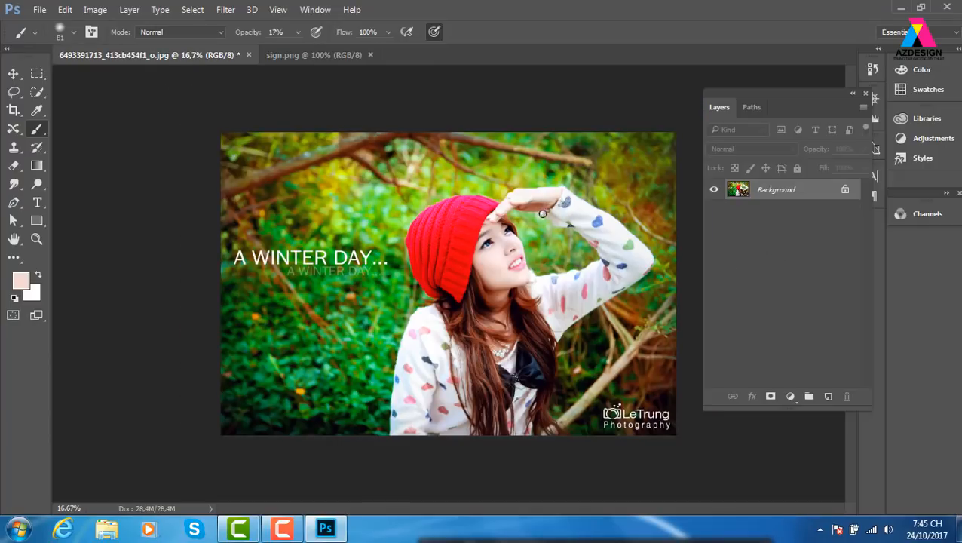
{"action": "left_click", "coordinate": [94, 11]}
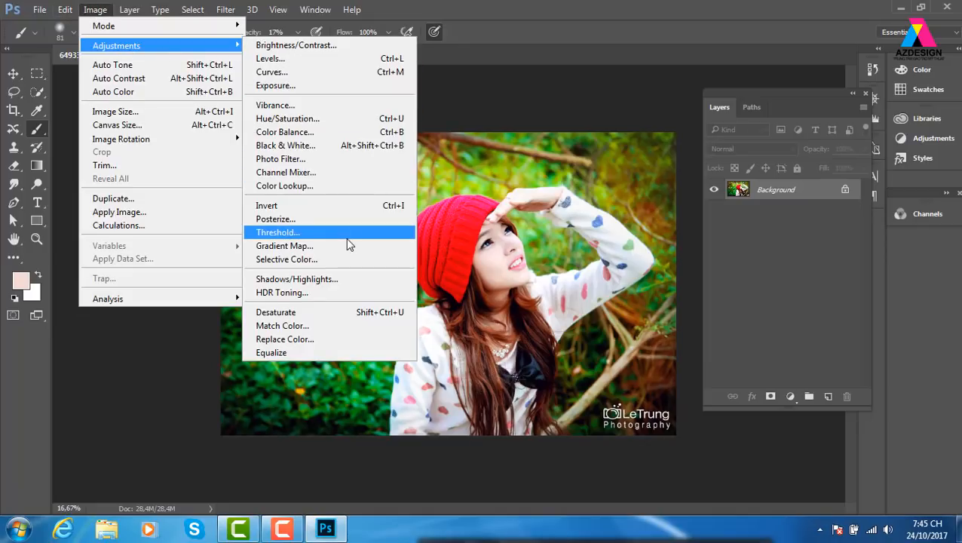
{"action": "left_click", "coordinate": [324, 324]}
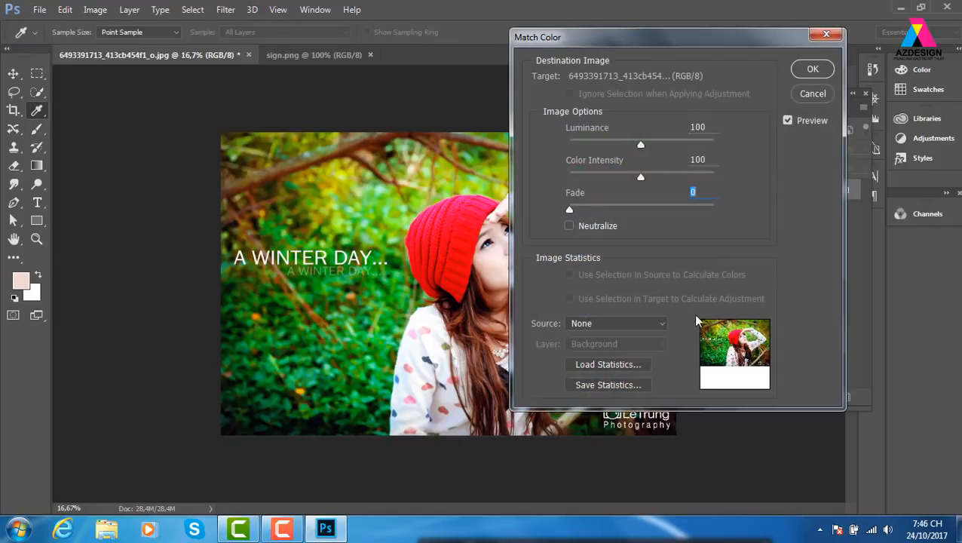
{"action": "left_click", "coordinate": [657, 324]}
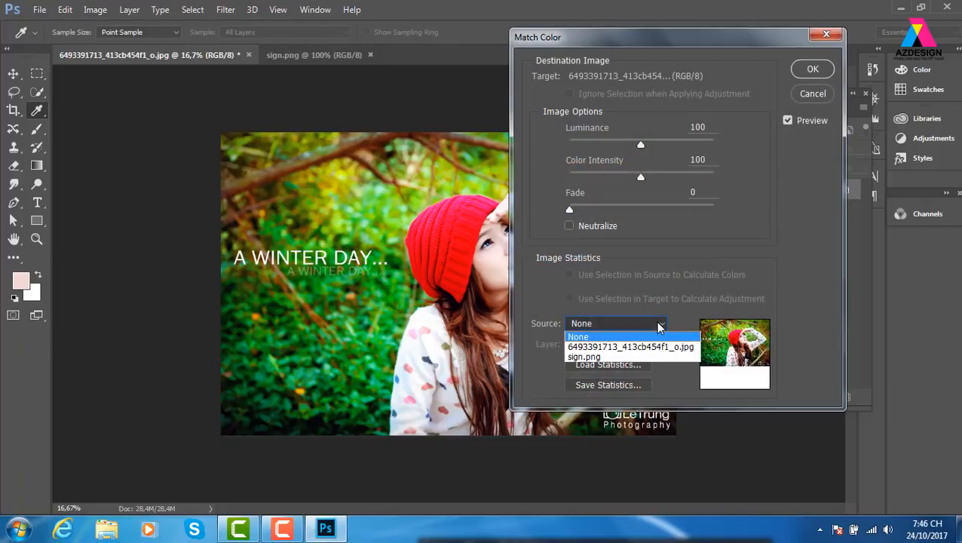
{"action": "left_click", "coordinate": [598, 357]}
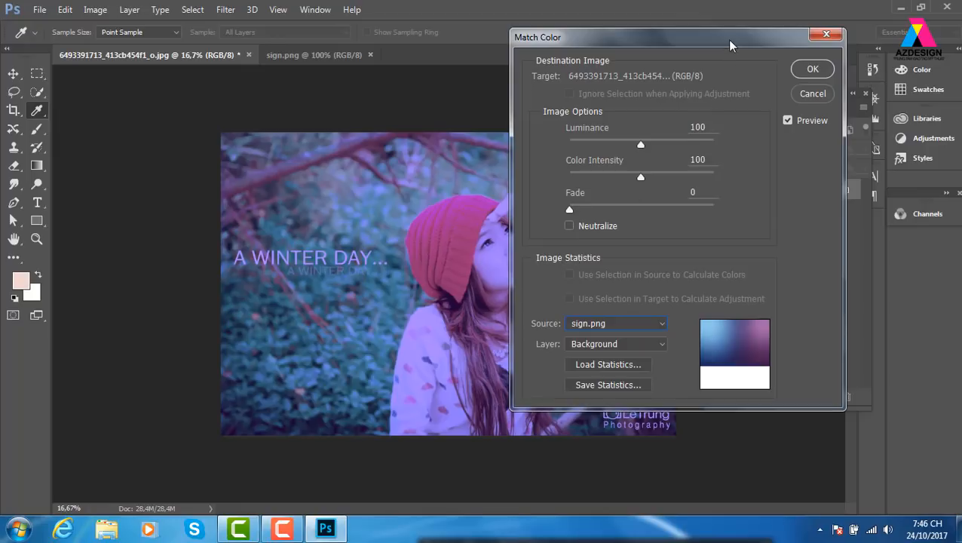
{"action": "left_click_drag", "start_coordinate": [745, 39], "coordinate": [893, 41]}
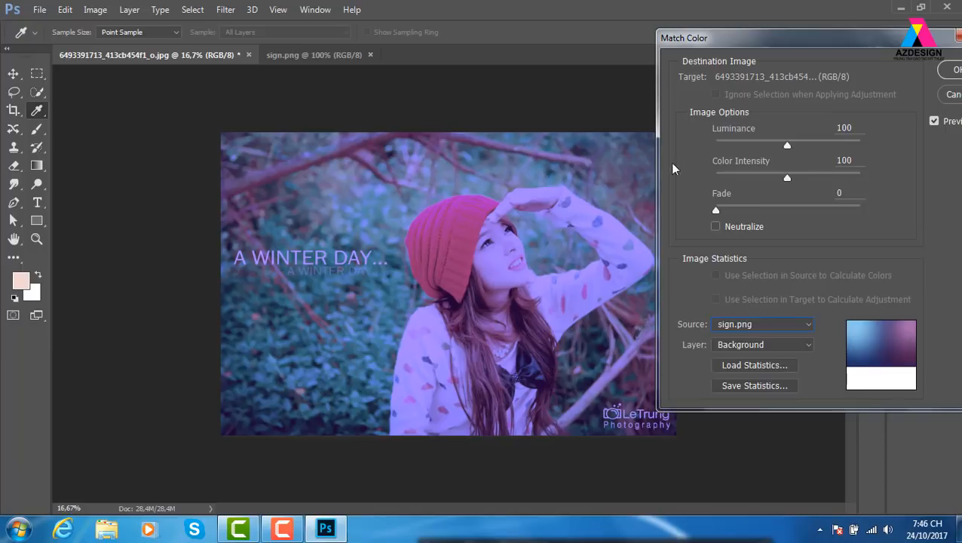
Step: Set the Match Color fade to 44 for the red-hat portrait and apply the adjustment
{"action": "left_click_drag", "start_coordinate": [868, 40], "coordinate": [802, 17]}
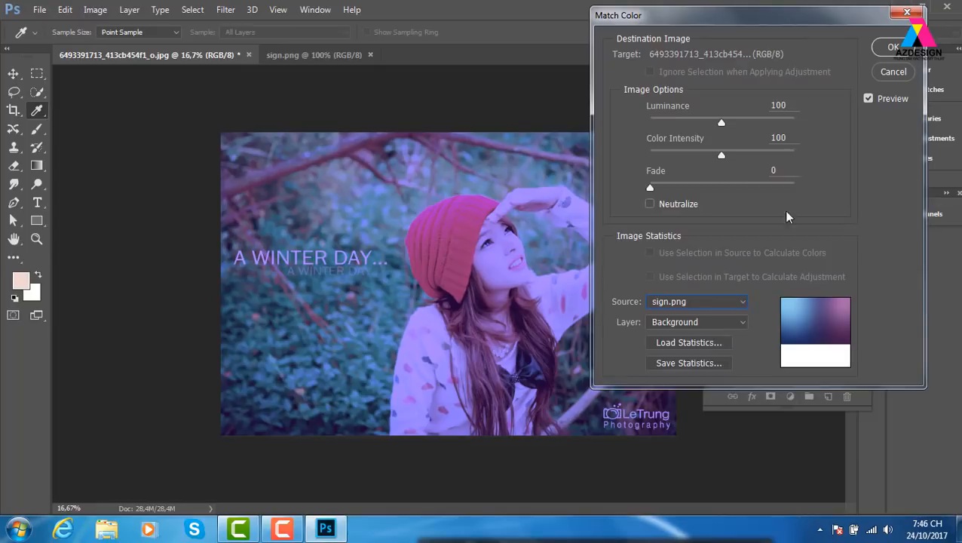
{"action": "left_click_drag", "start_coordinate": [650, 189], "coordinate": [712, 186]}
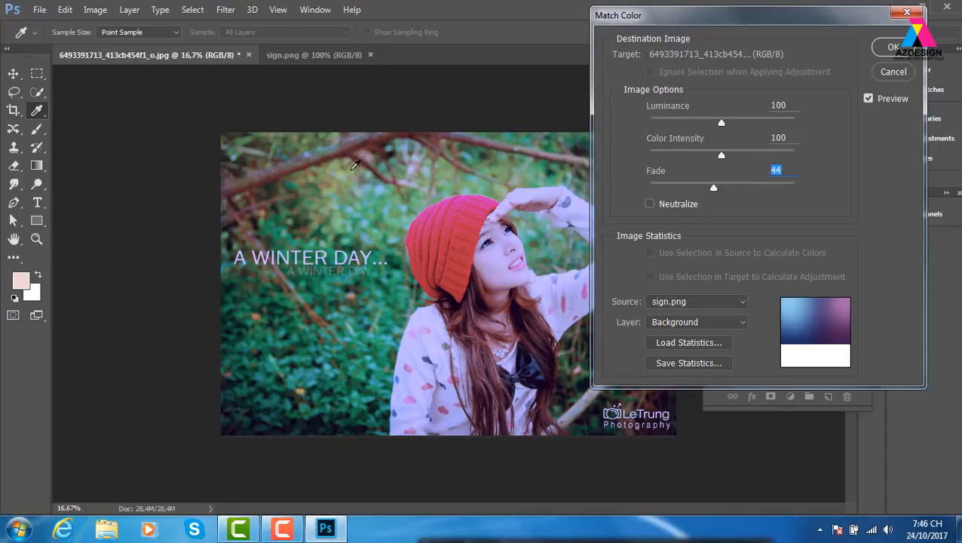
{"action": "left_click", "coordinate": [893, 47]}
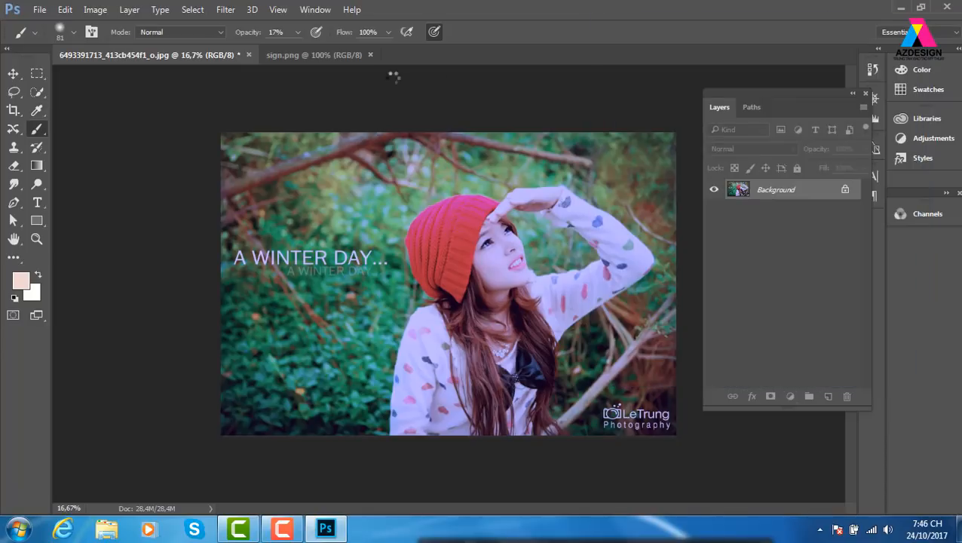
Step: Close the sign.png texture and undo the Match Color adjustment on the red-hat portrait
{"action": "left_click", "coordinate": [336, 56]}
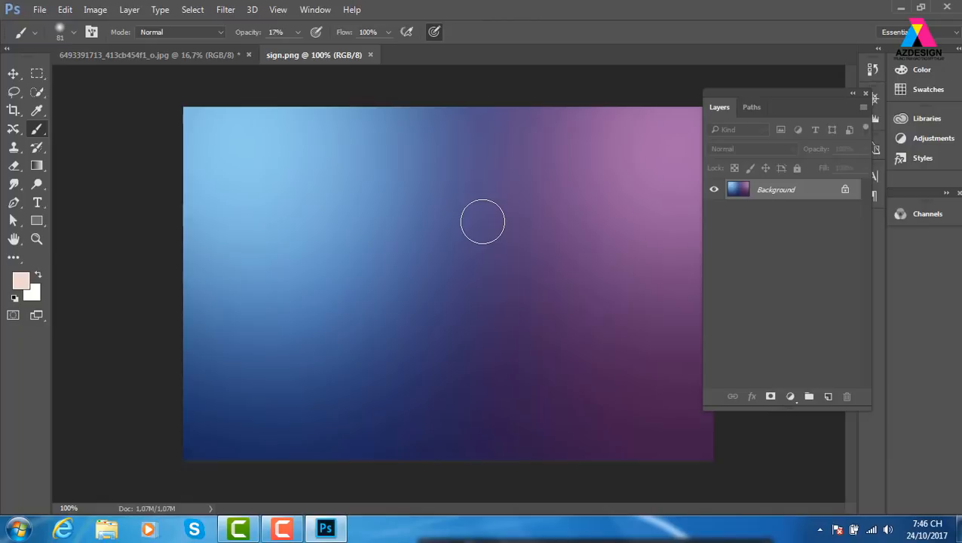
{"action": "left_click", "coordinate": [371, 55]}
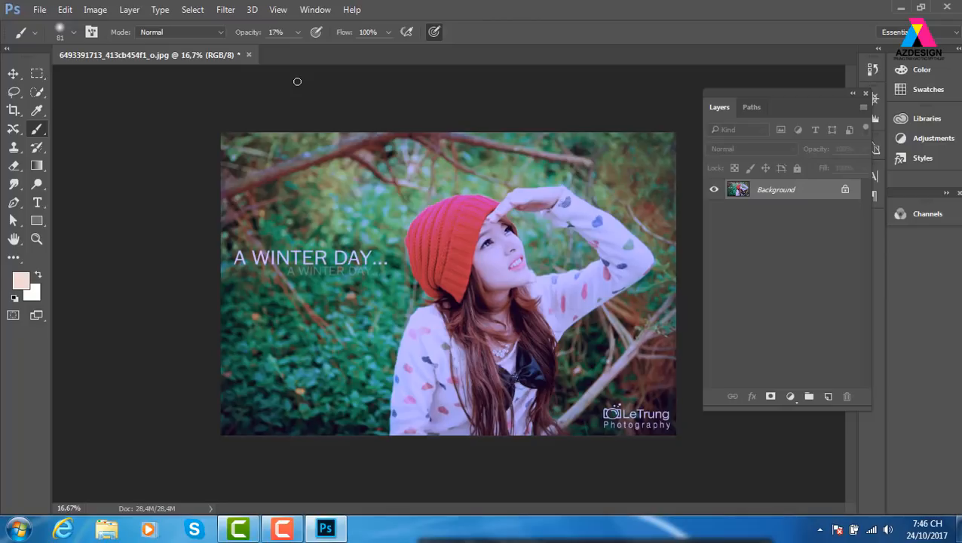
{"action": "key", "text": "ctrl+z"}
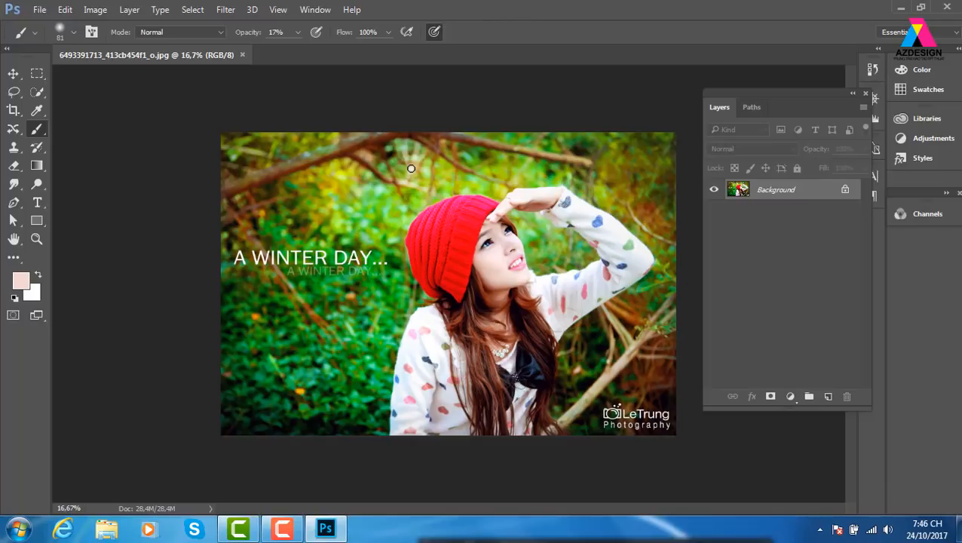
{"action": "left_click", "coordinate": [793, 399]}
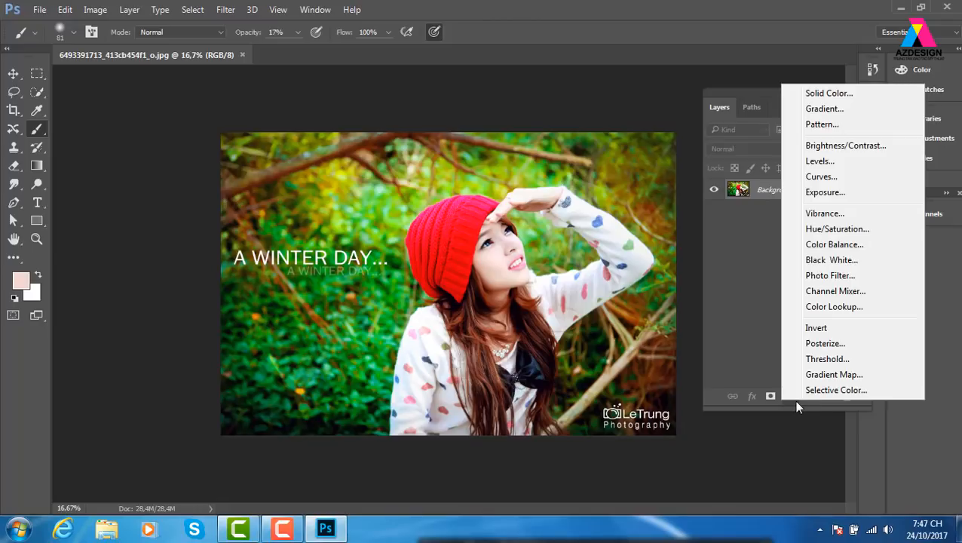
{"action": "left_click", "coordinate": [748, 282]}
{"action": "left_click", "coordinate": [95, 10]}
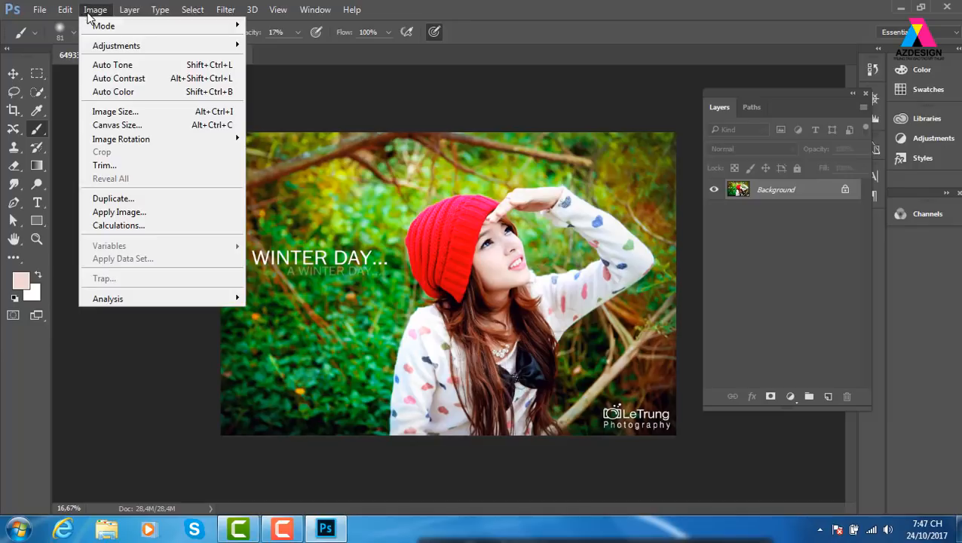
{"action": "mouse_move", "coordinate": [111, 48]}
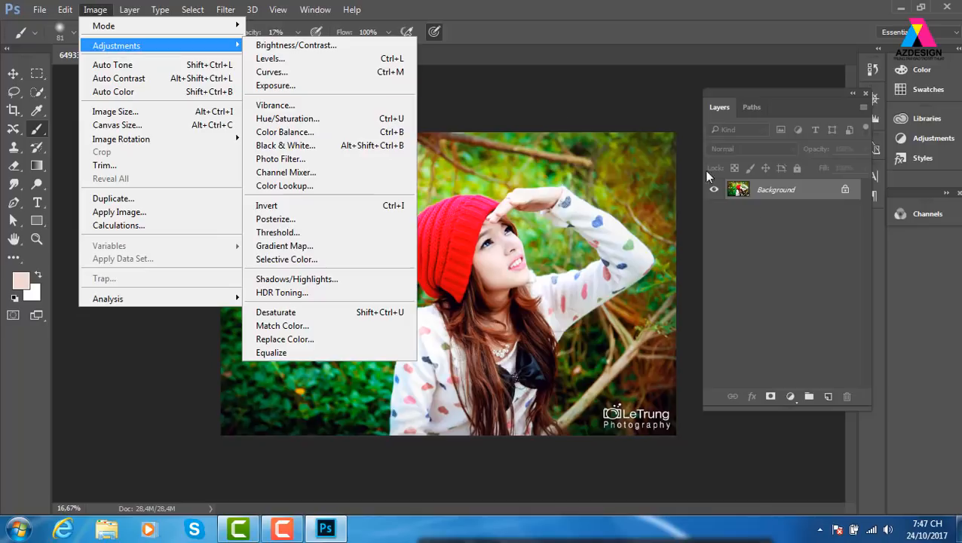
{"action": "left_click", "coordinate": [796, 399]}
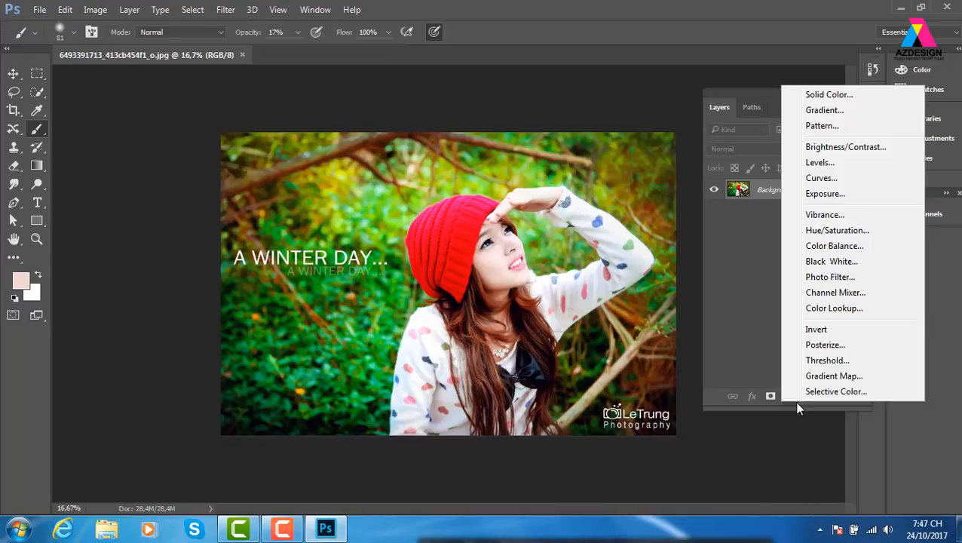
{"action": "left_click", "coordinate": [791, 399]}
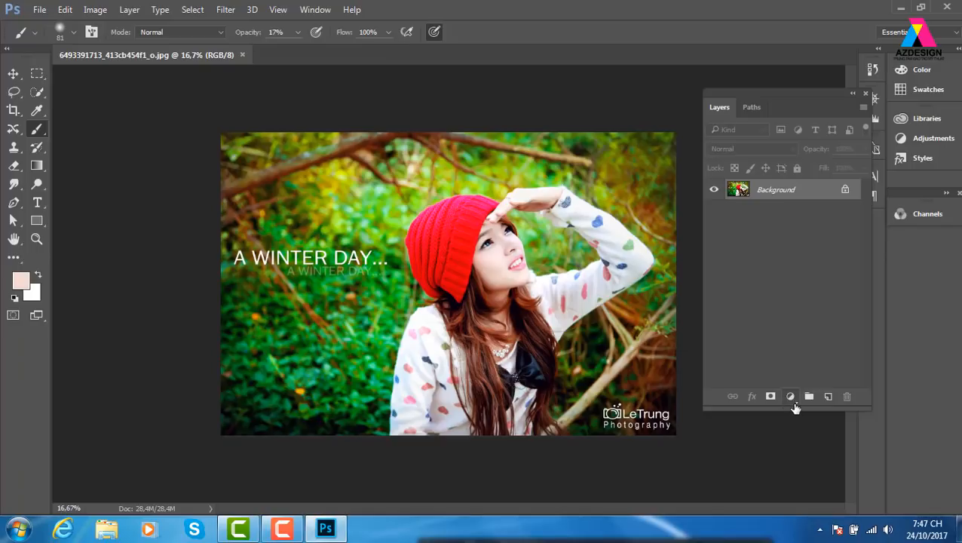
Step: Add a Levels adjustment layer above the portrait with black input level 10 and white input level 239
{"action": "left_click", "coordinate": [791, 400]}
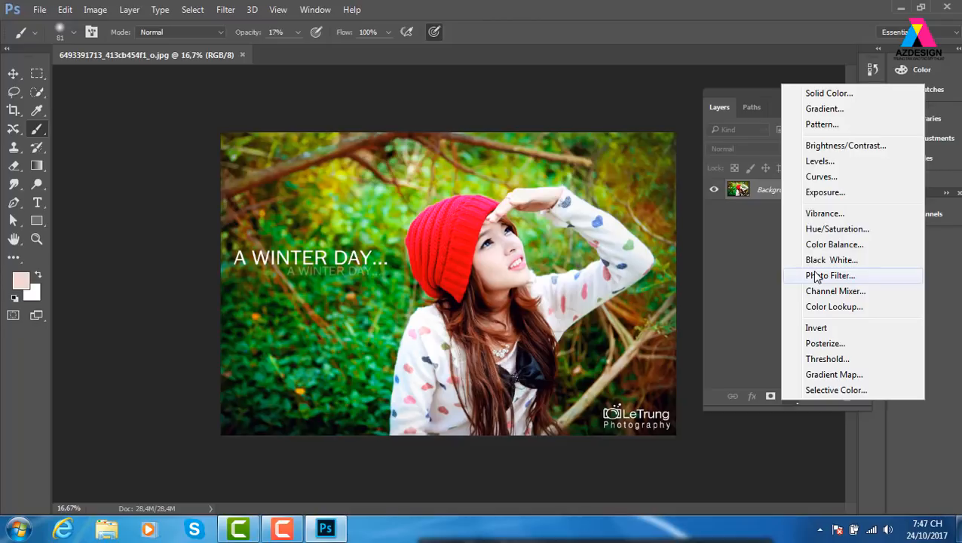
{"action": "left_click", "coordinate": [841, 161]}
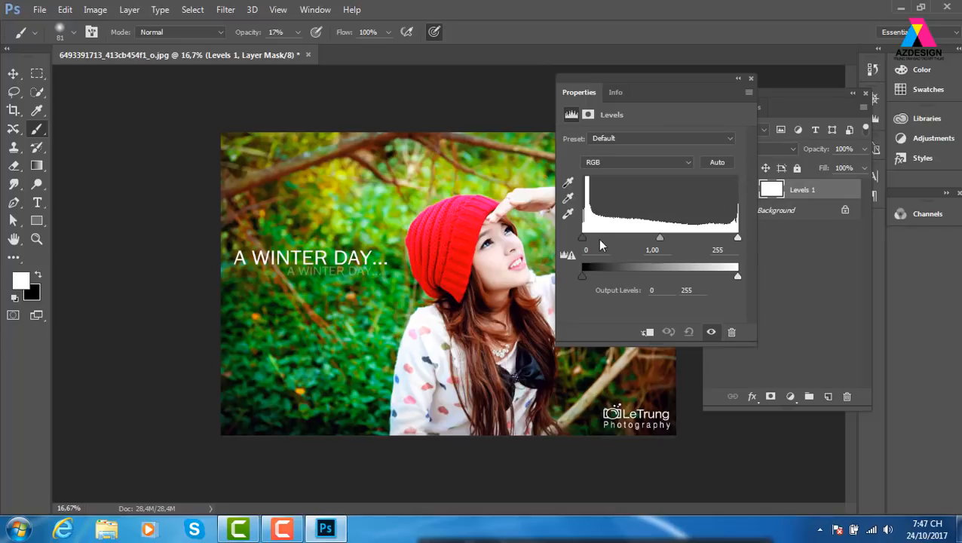
{"action": "left_click_drag", "start_coordinate": [582, 237], "coordinate": [589, 239]}
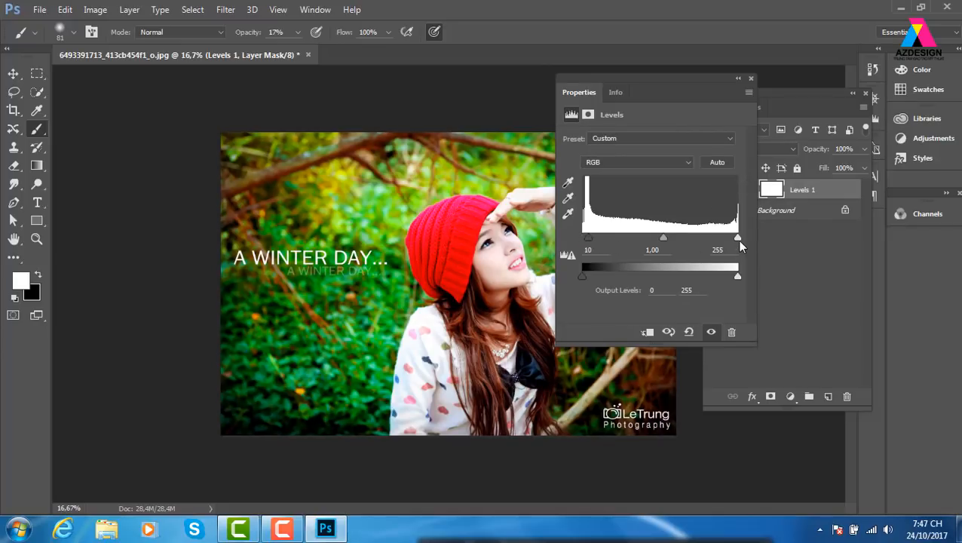
{"action": "left_click_drag", "start_coordinate": [737, 237], "coordinate": [728, 238]}
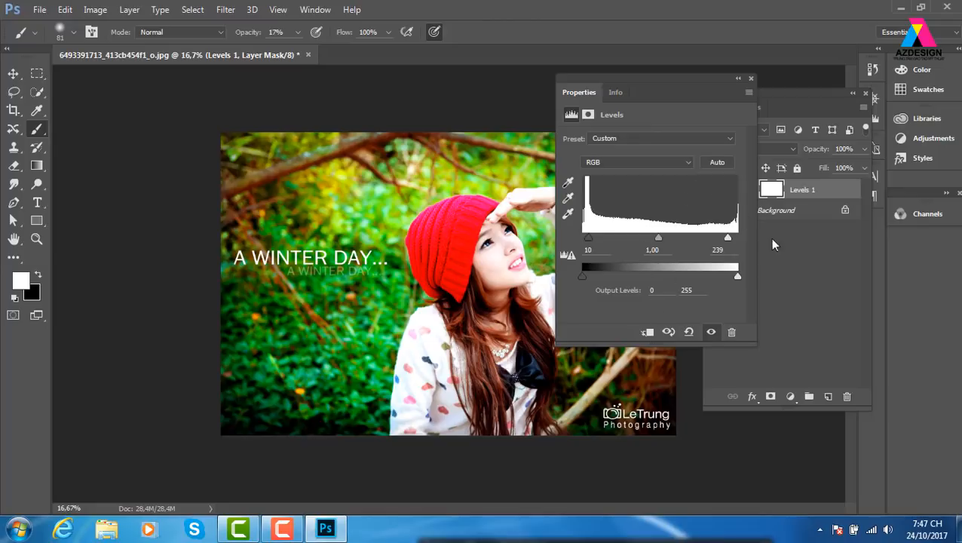
{"action": "left_click", "coordinate": [808, 278]}
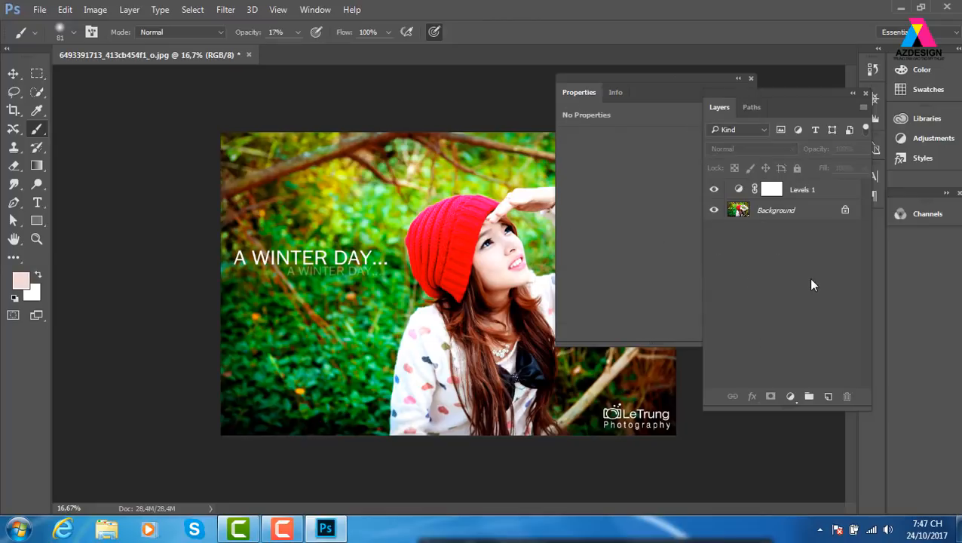
Step: Add a Color Balance adjustment layer with midtones at Cyan-Red -100, Magenta-Green -70 and Yellow-Blue +78
{"action": "left_click", "coordinate": [790, 400]}
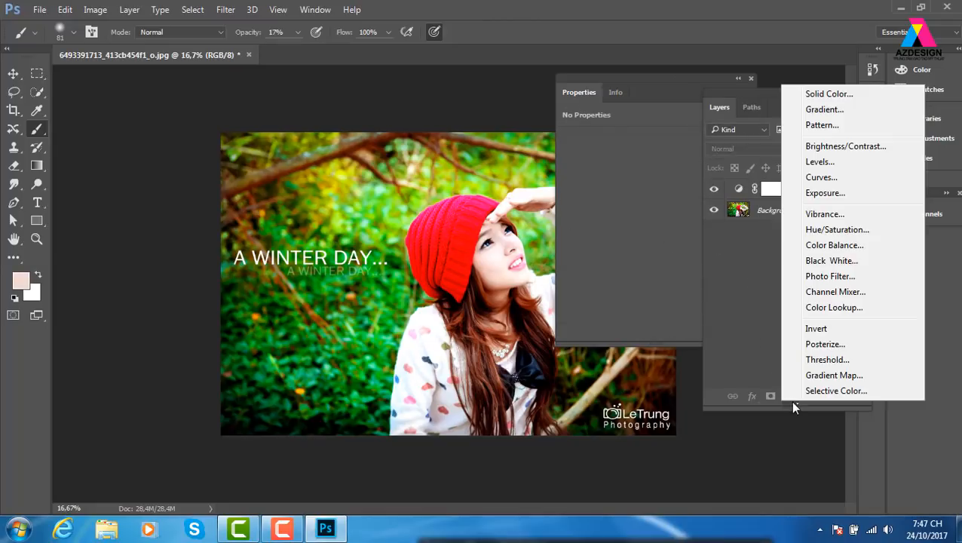
{"action": "left_click", "coordinate": [848, 244]}
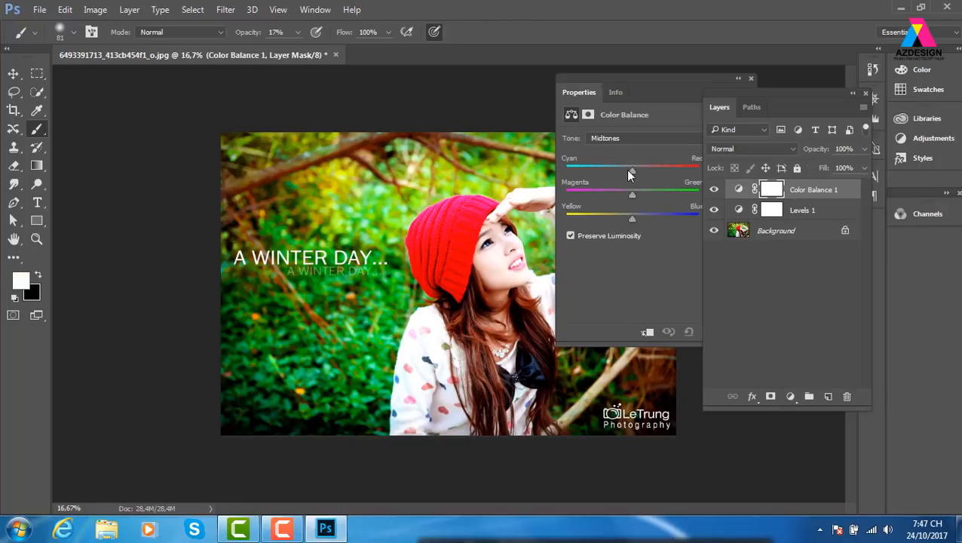
{"action": "left_click_drag", "start_coordinate": [631, 170], "coordinate": [558, 172]}
{"action": "left_click_drag", "start_coordinate": [633, 193], "coordinate": [585, 193]}
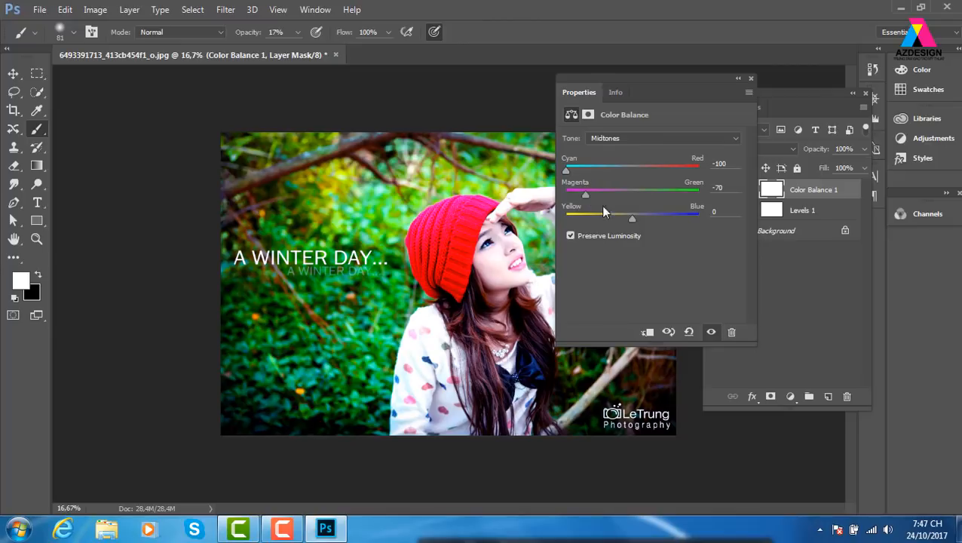
{"action": "left_click_drag", "start_coordinate": [632, 218], "coordinate": [682, 216]}
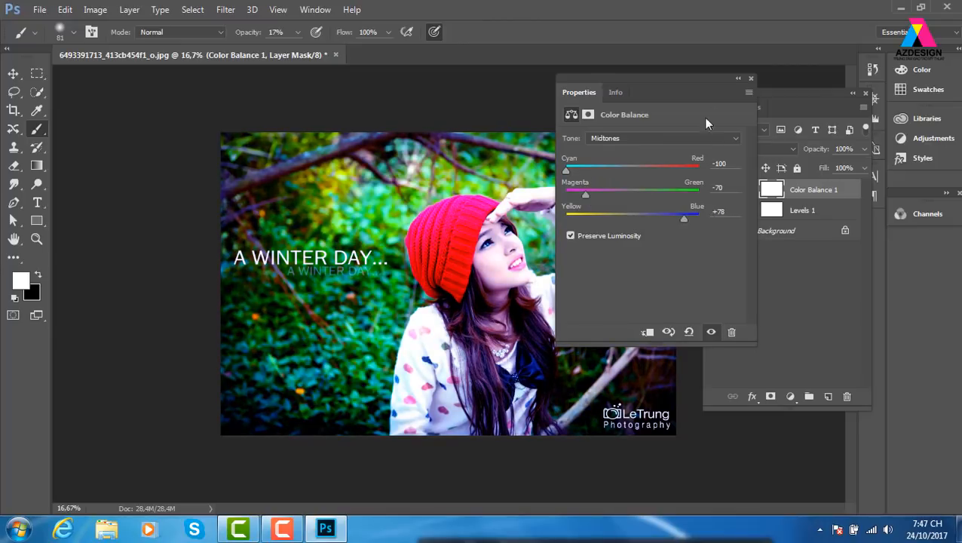
{"action": "left_click", "coordinate": [750, 77]}
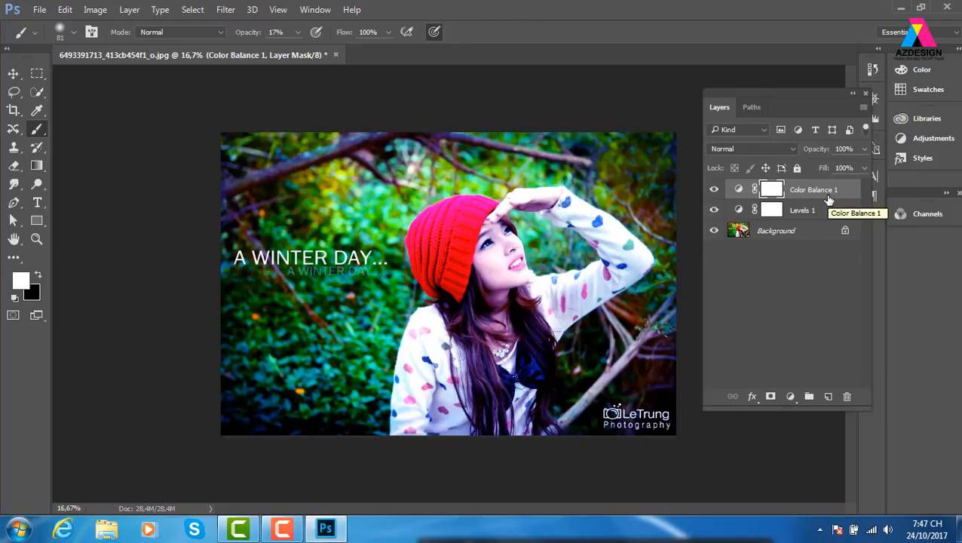
{"action": "left_click", "coordinate": [819, 215], "text": "shift"}
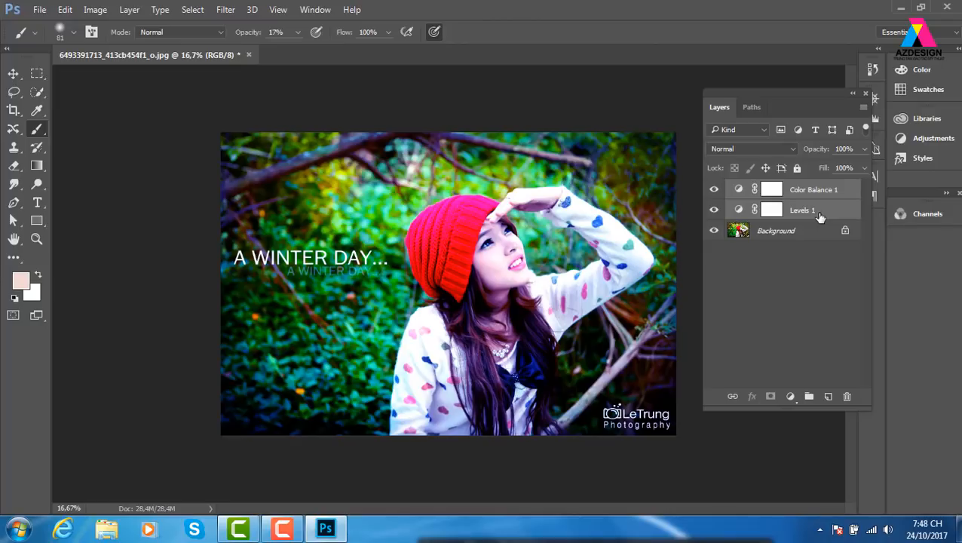
{"action": "left_click", "coordinate": [820, 216]}
{"action": "key", "text": "ctrl+g"}
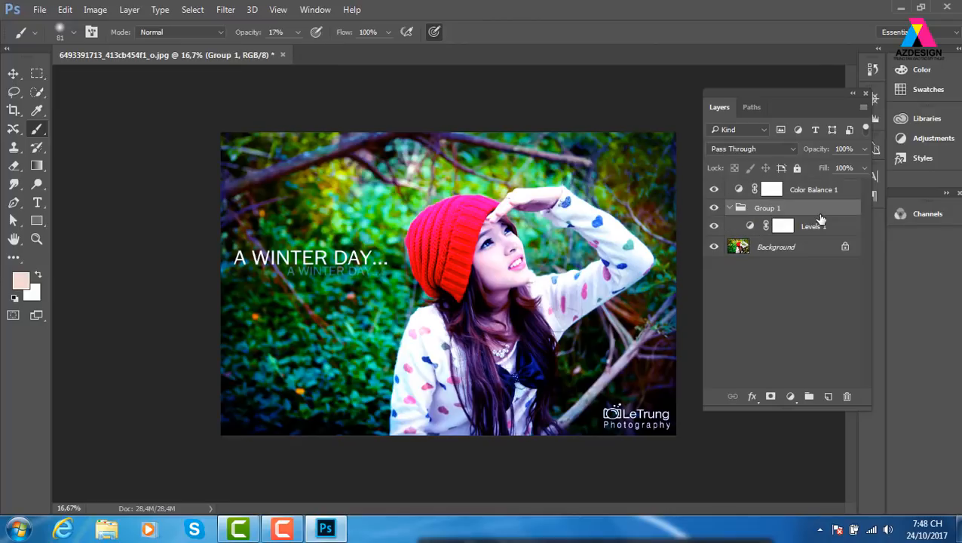
{"action": "key", "text": "ctrl+shift+g"}
Step: Group the Color Balance 1 and Levels 1 layers, name the group chinhmau, and check its contents
{"action": "left_click", "coordinate": [822, 194]}
{"action": "left_click", "coordinate": [827, 217], "text": "shift"}
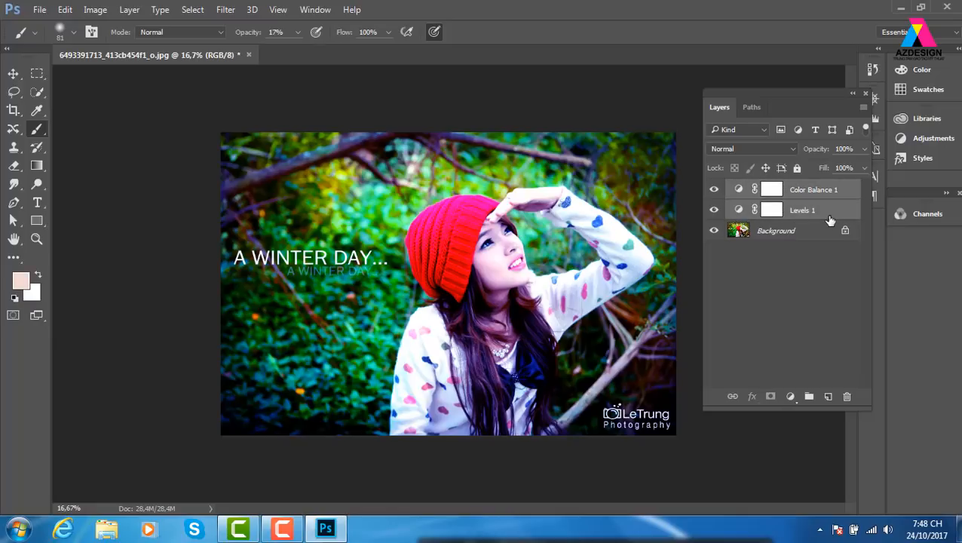
{"action": "key", "text": "ctrl+g"}
{"action": "double_click", "coordinate": [766, 188]}
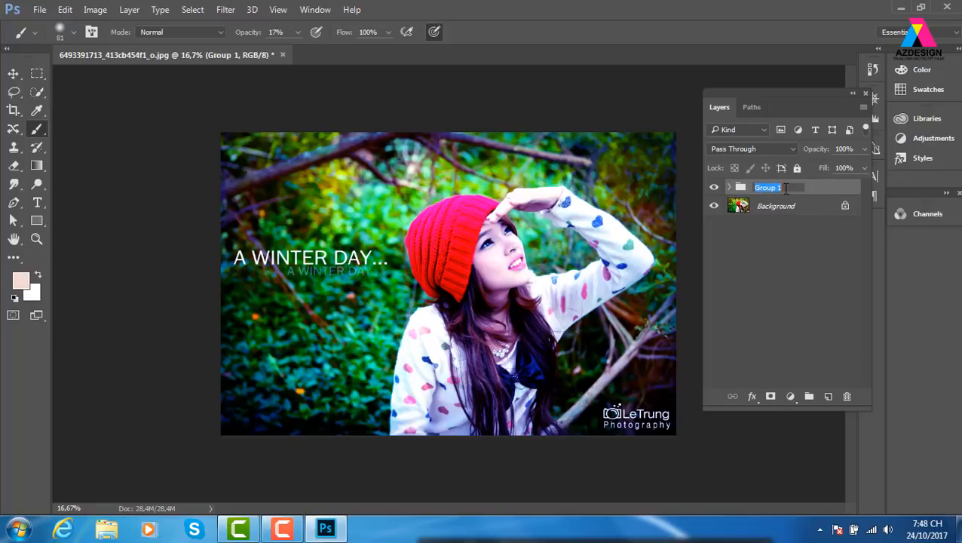
{"action": "type", "text": "chinhmau"}
{"action": "key", "text": "Return"}
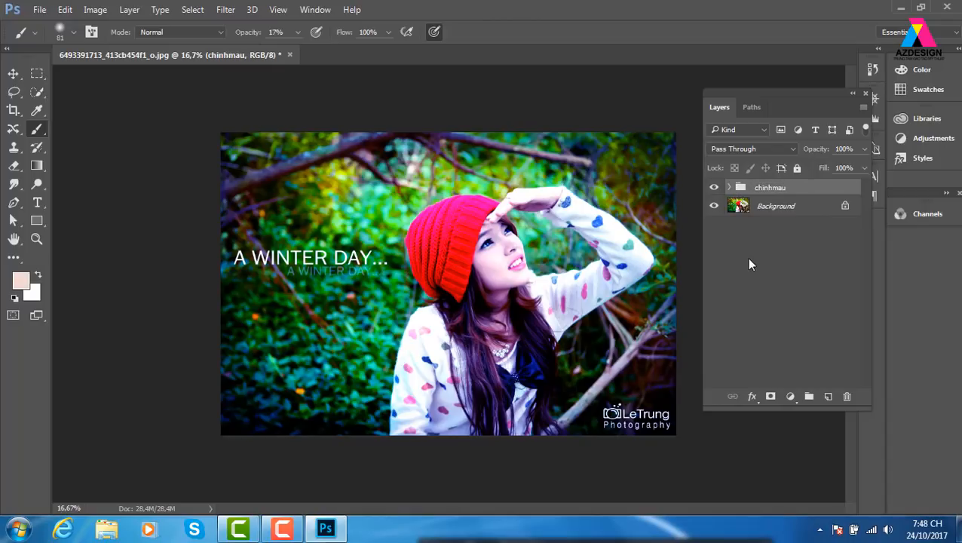
{"action": "left_click", "coordinate": [728, 187]}
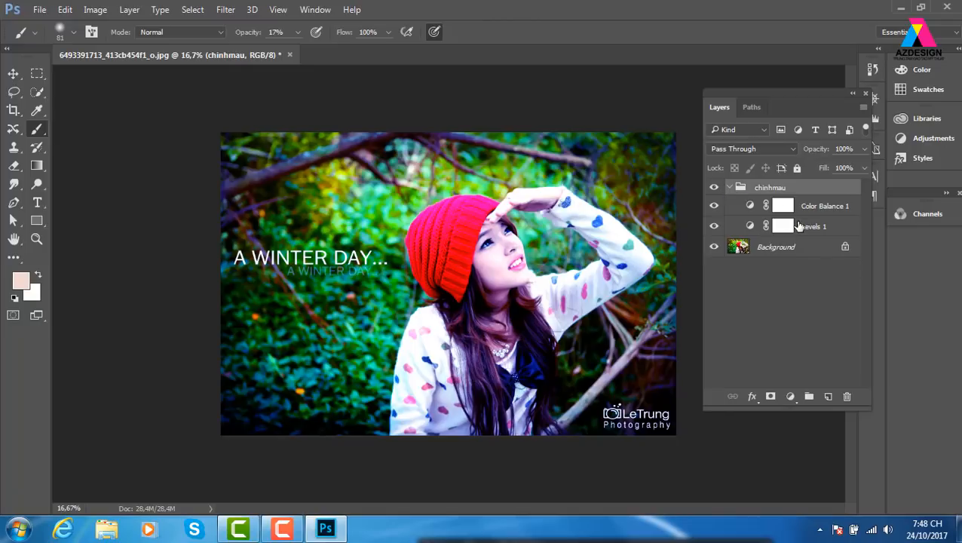
{"action": "left_click", "coordinate": [728, 188]}
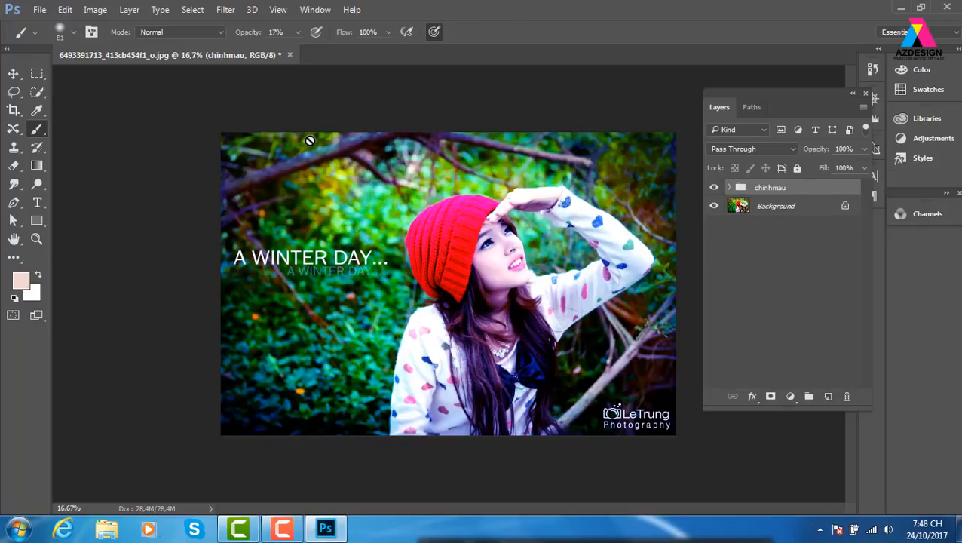
Step: Open the photo 17a3fd8ca4631bdfe3aca4a47a805c27.jpg from the thuvienanh/Girl folder on Local Disk (E:)
{"action": "key", "text": "ctrl+o"}
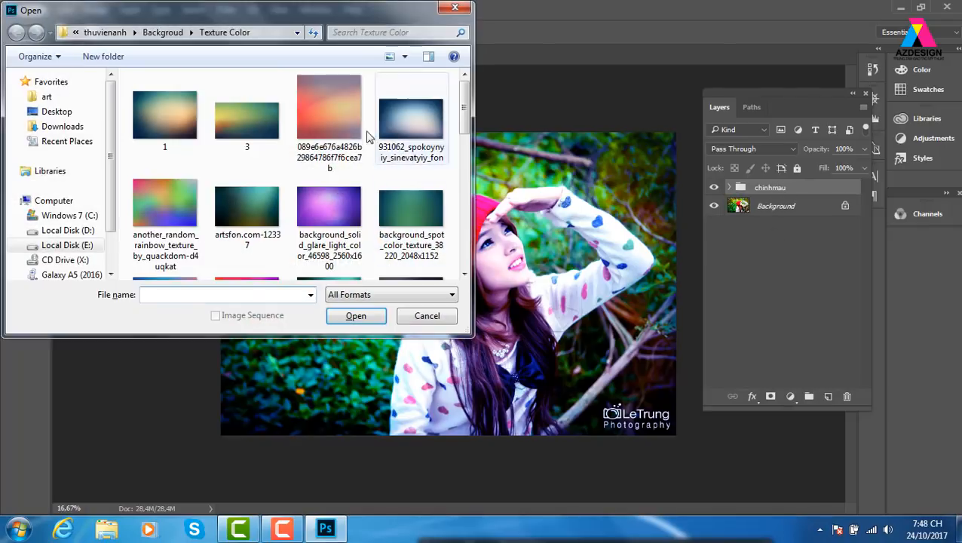
{"action": "left_click", "coordinate": [105, 32]}
{"action": "key", "text": "g"}
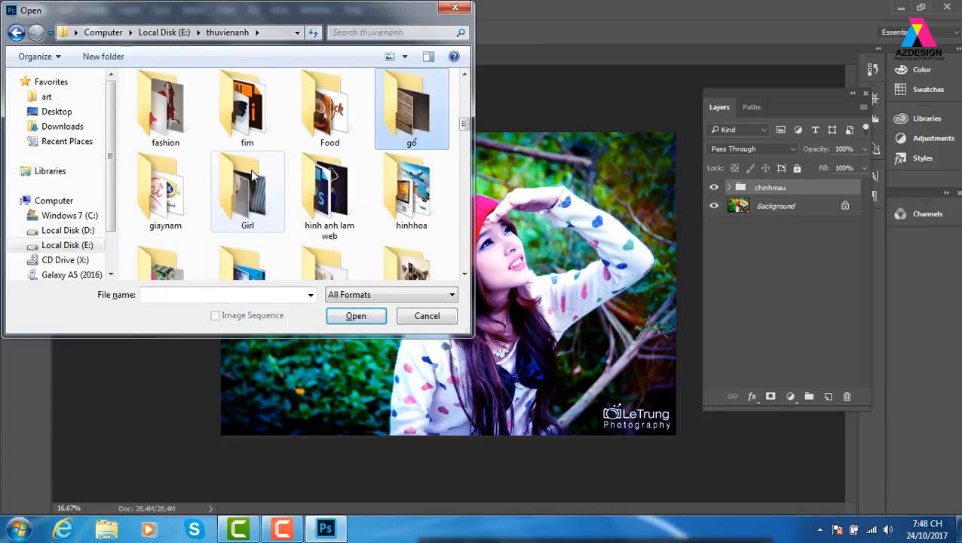
{"action": "double_click", "coordinate": [253, 175]}
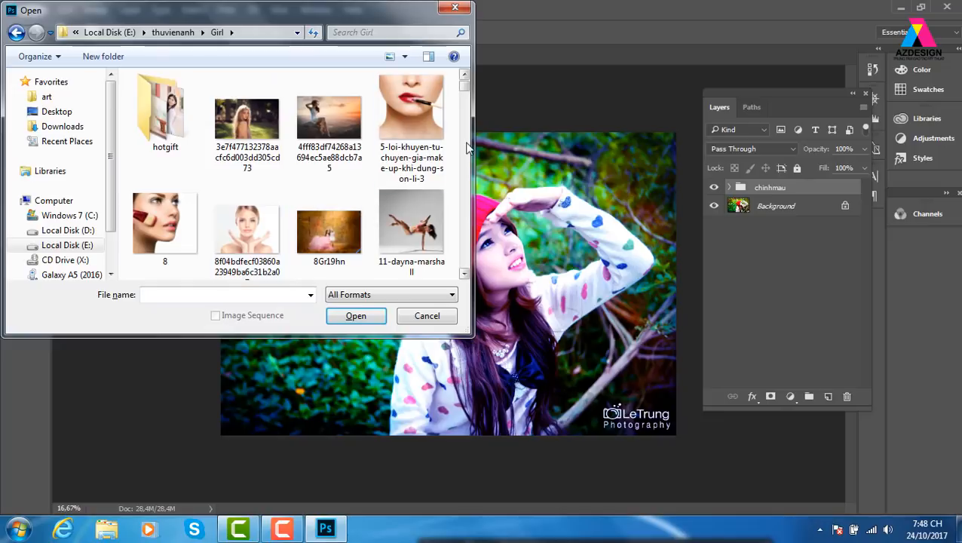
{"action": "left_click_drag", "start_coordinate": [465, 86], "coordinate": [467, 95]}
{"action": "left_click", "coordinate": [246, 181]}
{"action": "left_click", "coordinate": [356, 315]}
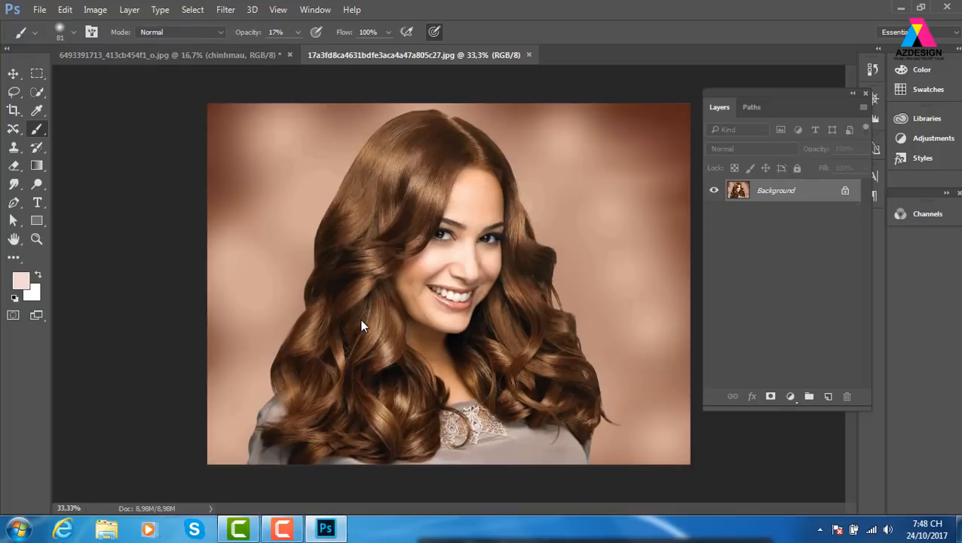
Step: Return to the red-hat portrait and look through the layer commands available for the chinhmau group
{"action": "left_click", "coordinate": [215, 54]}
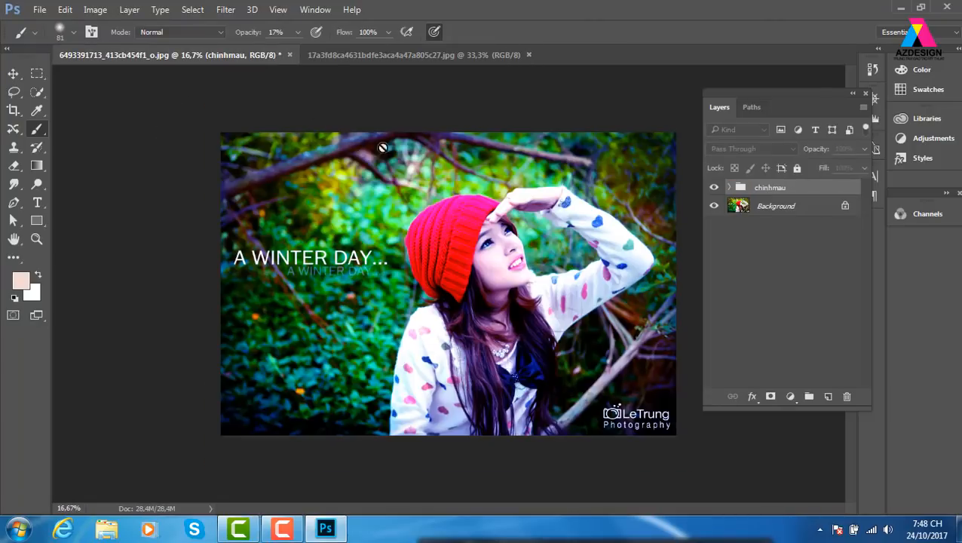
{"action": "left_click", "coordinate": [864, 107]}
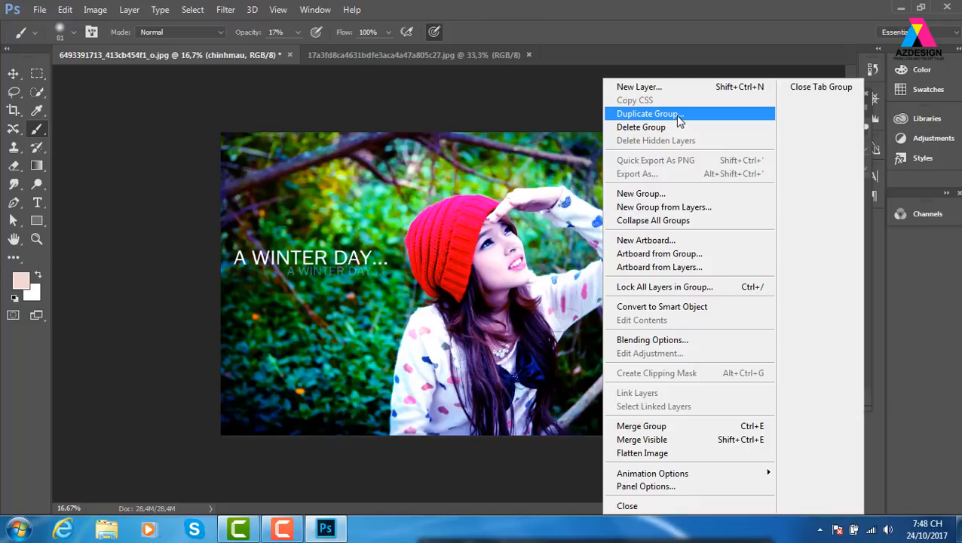
{"action": "left_click", "coordinate": [515, 90]}
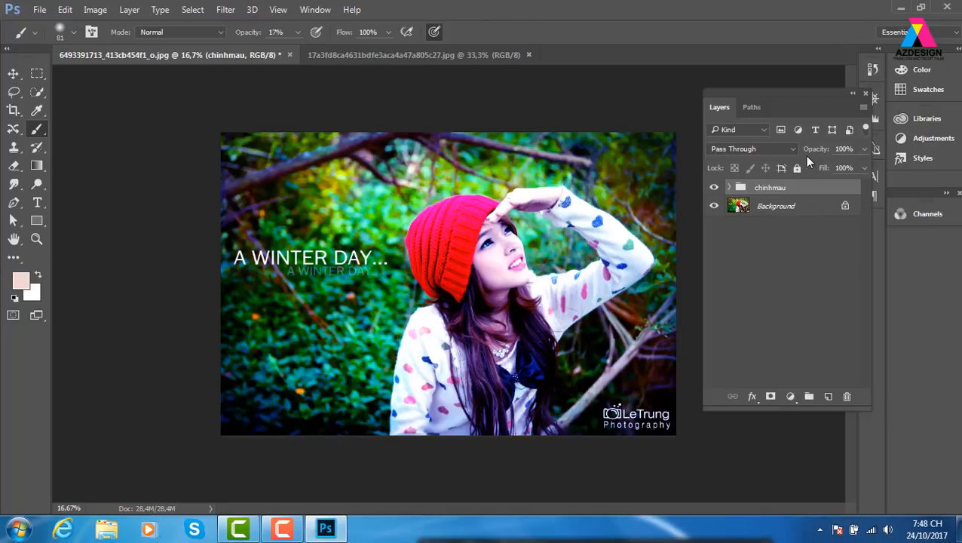
Step: Duplicate the chinhmau group into the document 17a3fd8ca4631bdfe3aca4a47a805c27.jpg under the name chinhmau
{"action": "left_click", "coordinate": [863, 108]}
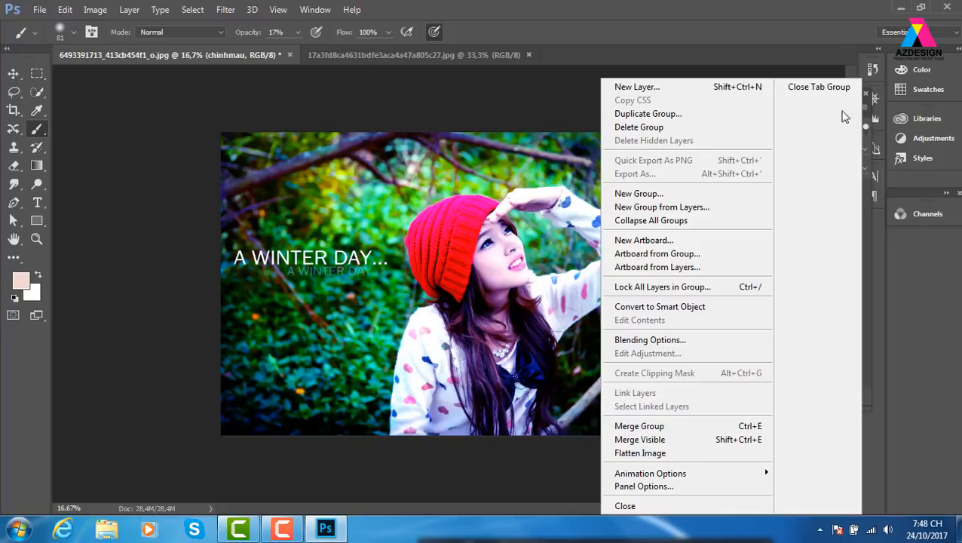
{"action": "left_click", "coordinate": [701, 117]}
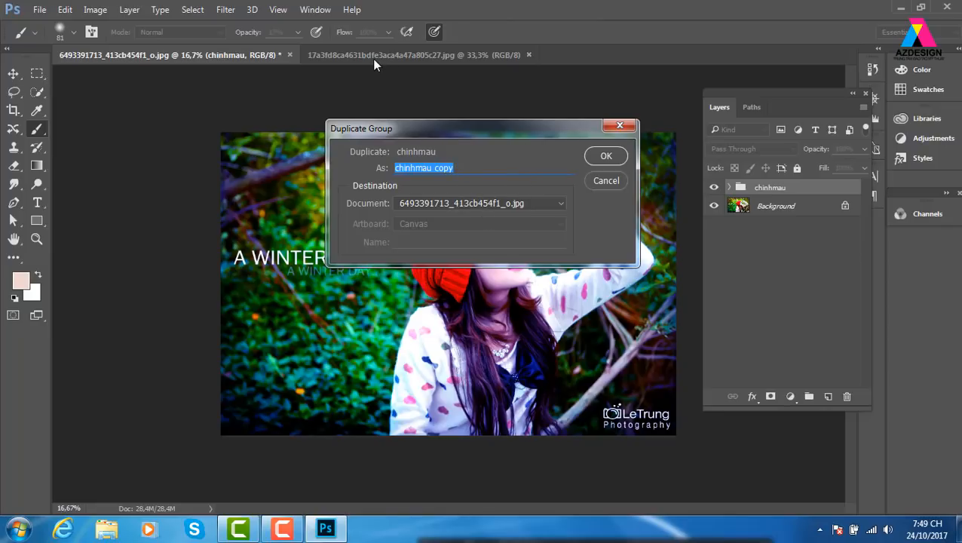
{"action": "left_click", "coordinate": [559, 204]}
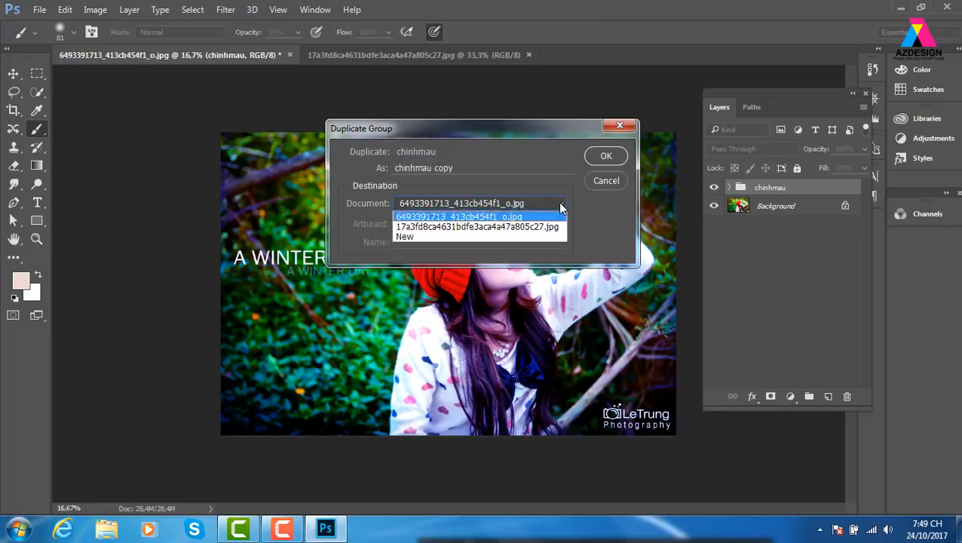
{"action": "left_click", "coordinate": [515, 228]}
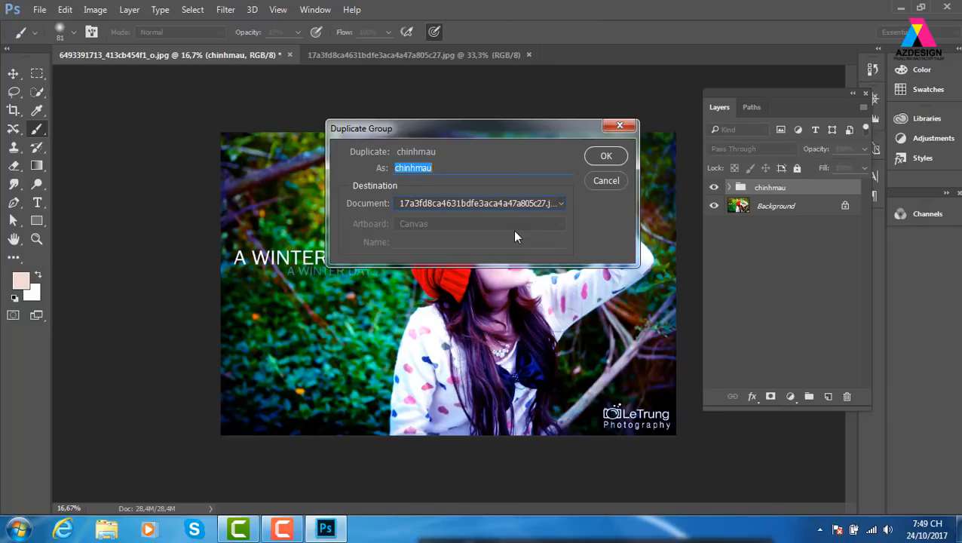
{"action": "left_click", "coordinate": [606, 157]}
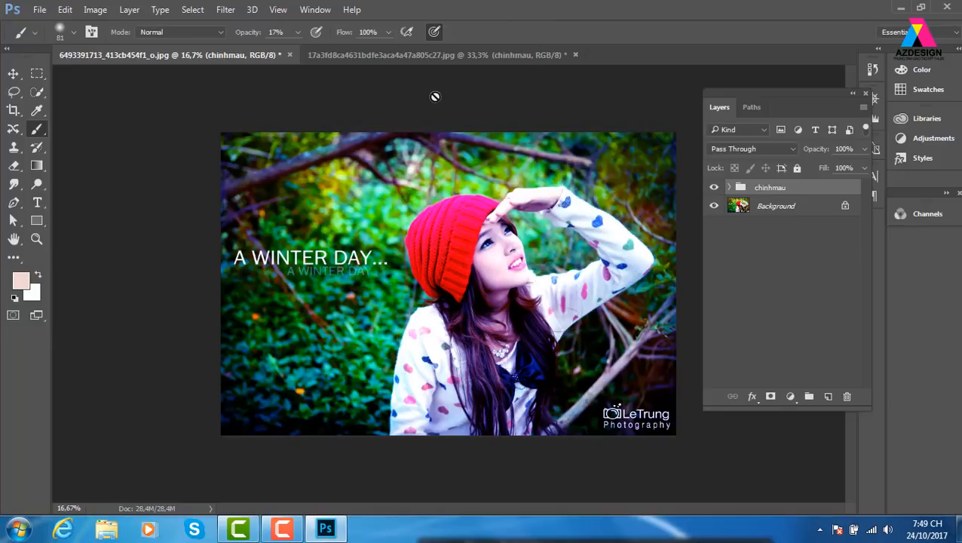
Step: Compare the long-haired woman's portrait with the red-hat portrait and inspect the contents of its copied chinhmau group
{"action": "left_click", "coordinate": [415, 57]}
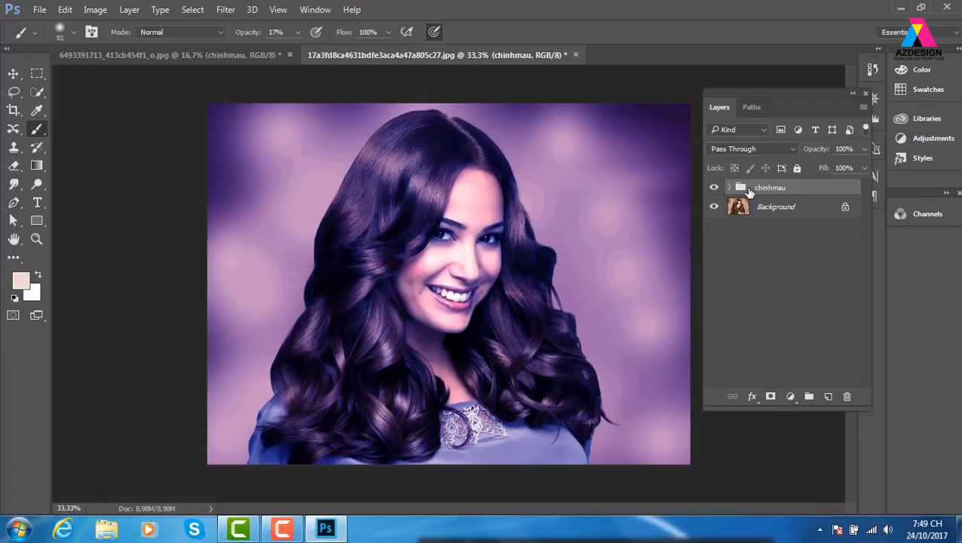
{"action": "left_click", "coordinate": [235, 56]}
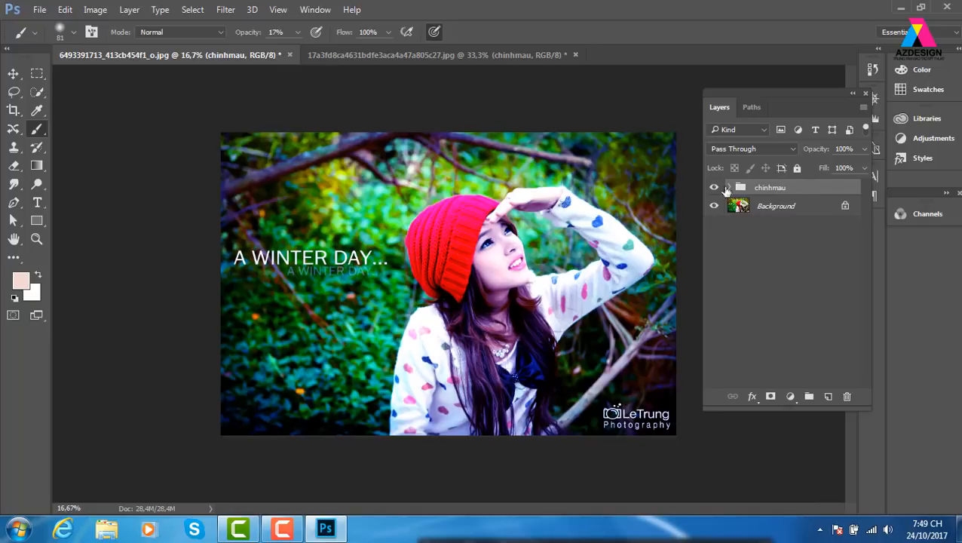
{"action": "left_click", "coordinate": [456, 57]}
{"action": "left_click", "coordinate": [729, 188]}
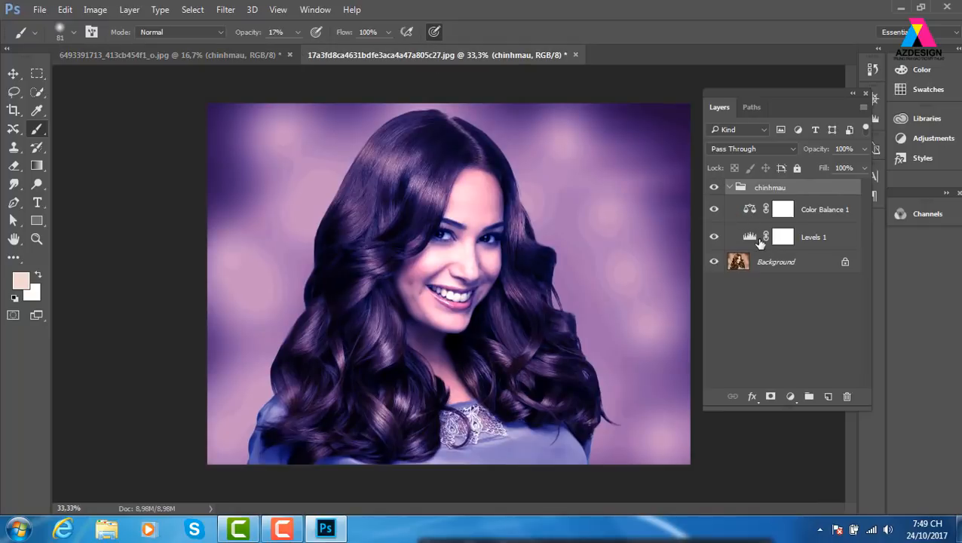
Step: Lower the black input level of the copied Levels 1 adjustment to almost the minimum in the RGB channel
{"action": "double_click", "coordinate": [746, 240]}
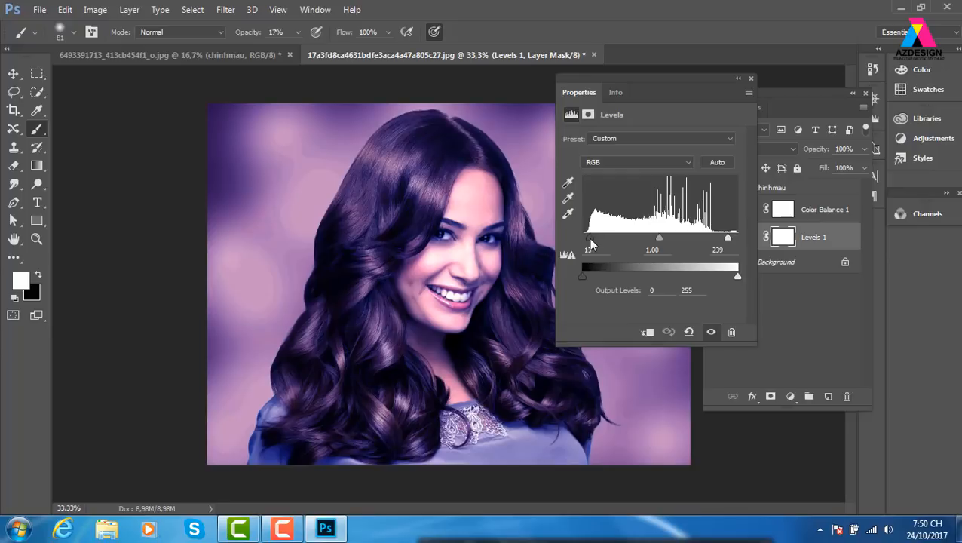
{"action": "mouse_move", "coordinate": [588, 239]}
{"action": "left_mouse_down"}
{"action": "mouse_move", "coordinate": [595, 241]}
{"action": "mouse_move", "coordinate": [585, 243]}
{"action": "left_mouse_up"}
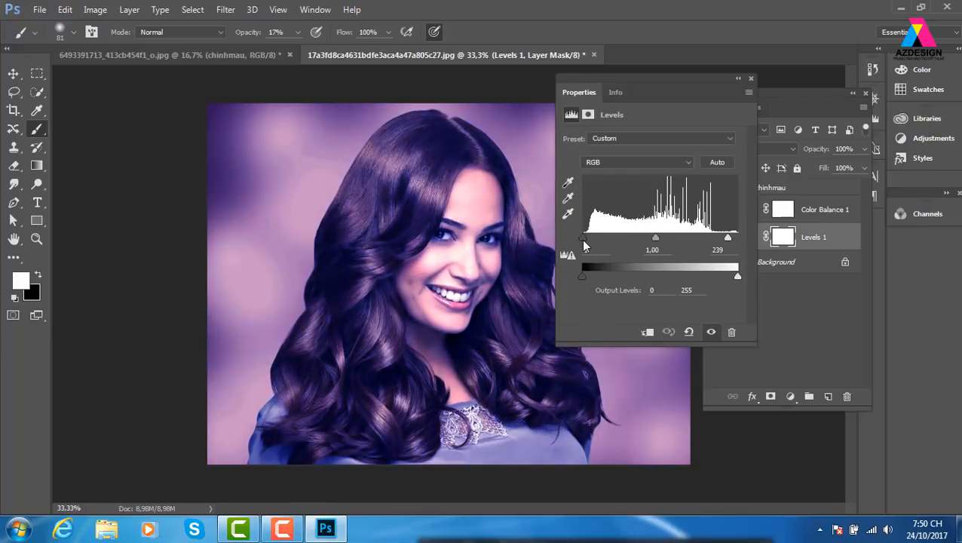
{"action": "left_click", "coordinate": [750, 79]}
Step: Set the copied Color Balance 1 midtones to Cyan-Red +2 and Magenta-Green -36
{"action": "double_click", "coordinate": [753, 217]}
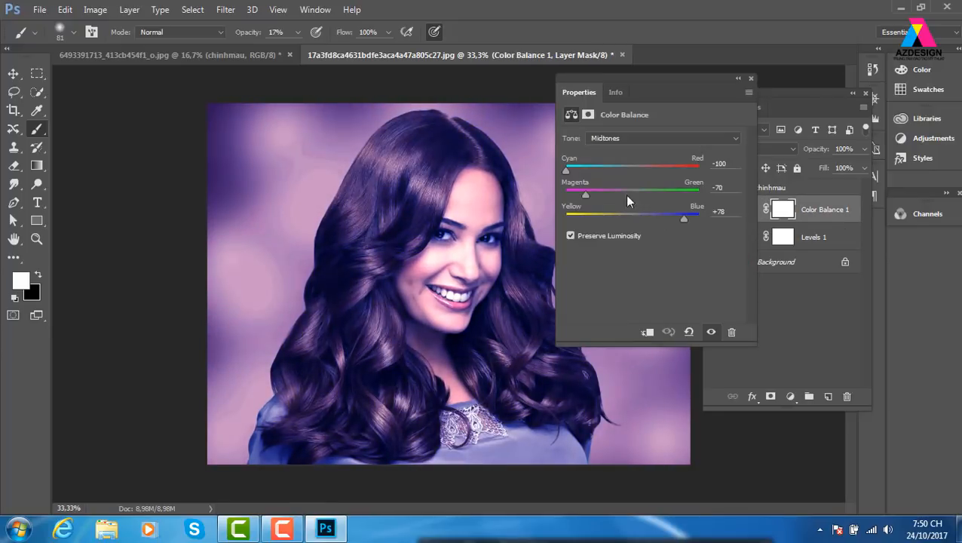
{"action": "left_click_drag", "start_coordinate": [611, 171], "coordinate": [608, 195]}
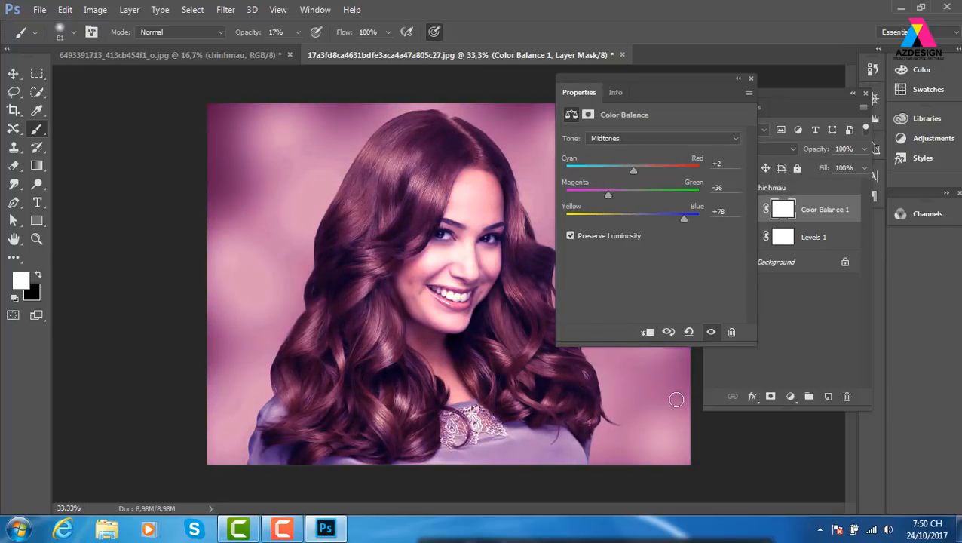
{"action": "left_click", "coordinate": [751, 79]}
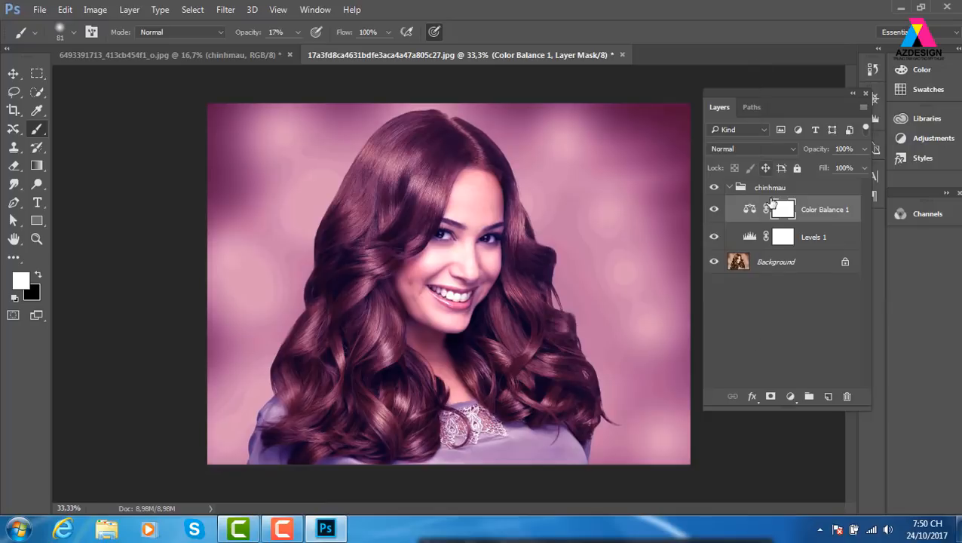
{"action": "left_click", "coordinate": [245, 56]}
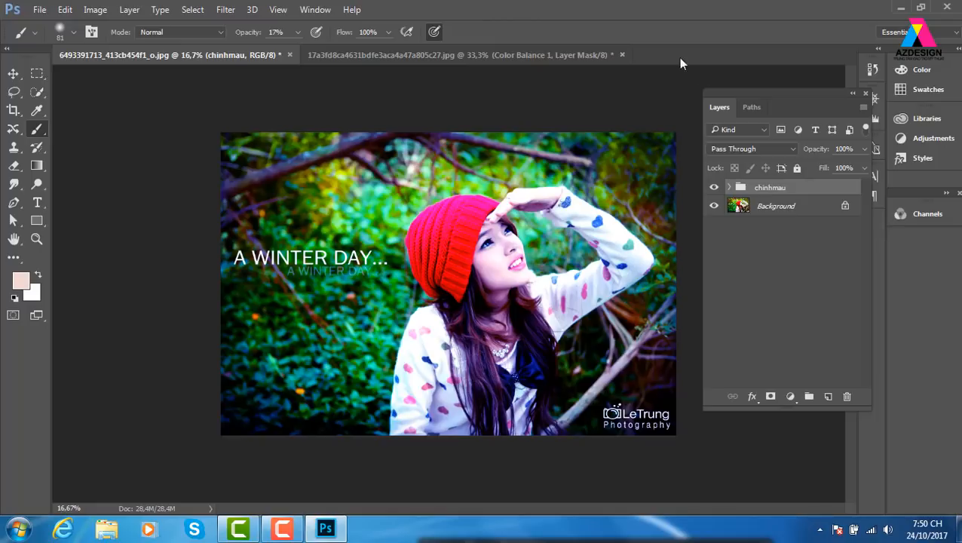
{"action": "left_click", "coordinate": [94, 10]}
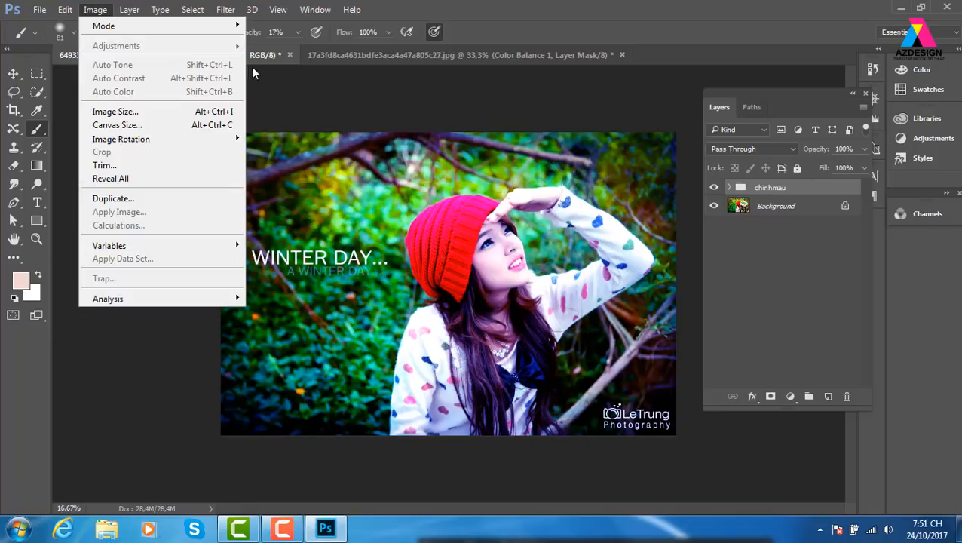
{"action": "left_click", "coordinate": [346, 90]}
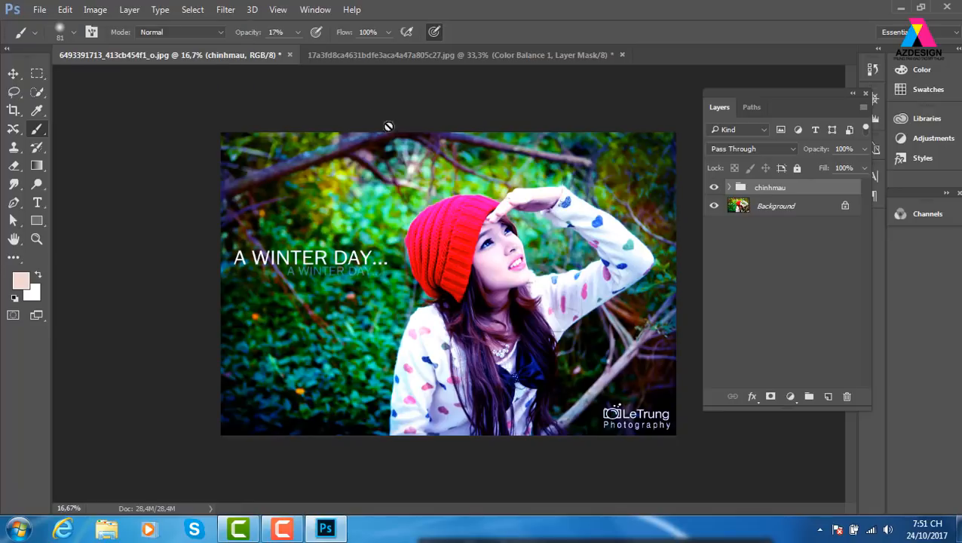
Step: Close the document 17a3fd8ca4631bdfe3aca4a47a805c27.jpg without saving its changes
{"action": "left_click", "coordinate": [485, 58]}
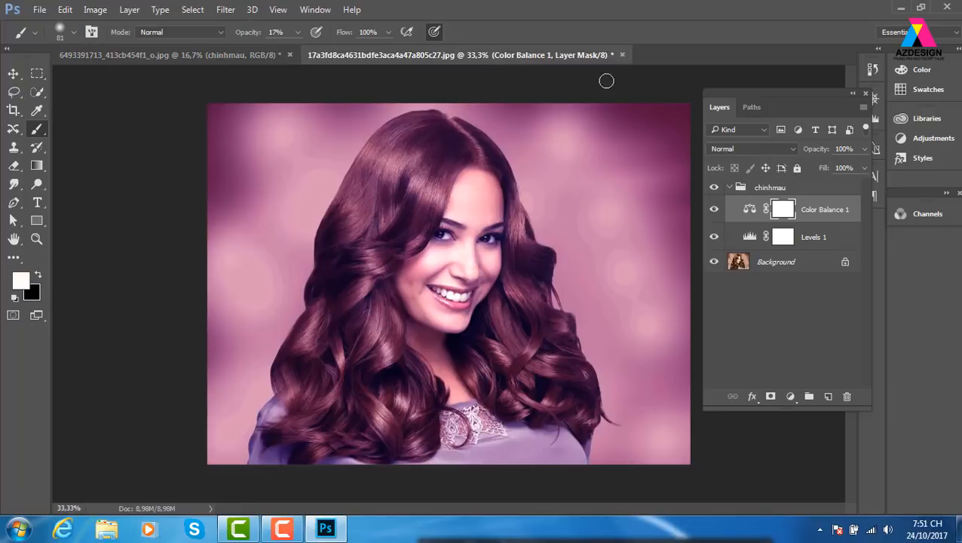
{"action": "left_click", "coordinate": [621, 55]}
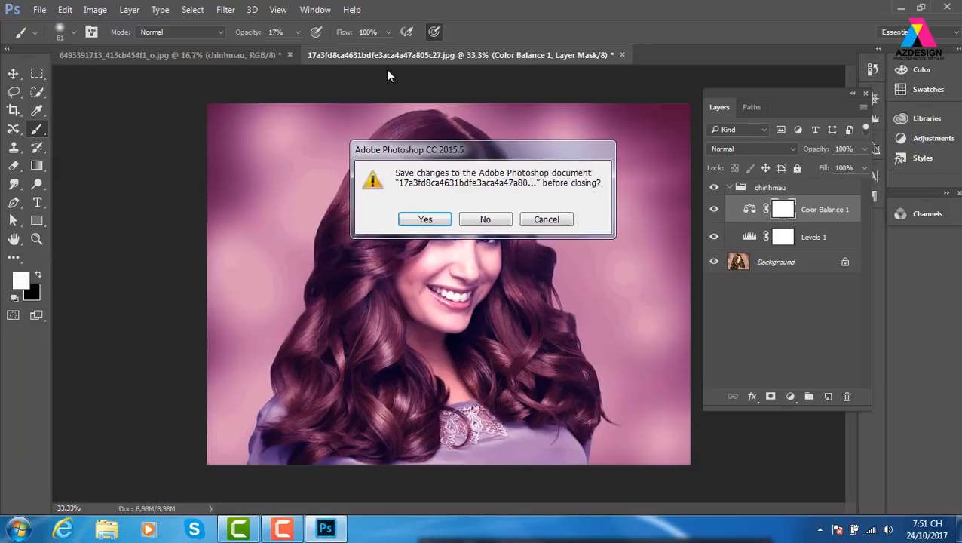
{"action": "left_click", "coordinate": [496, 219]}
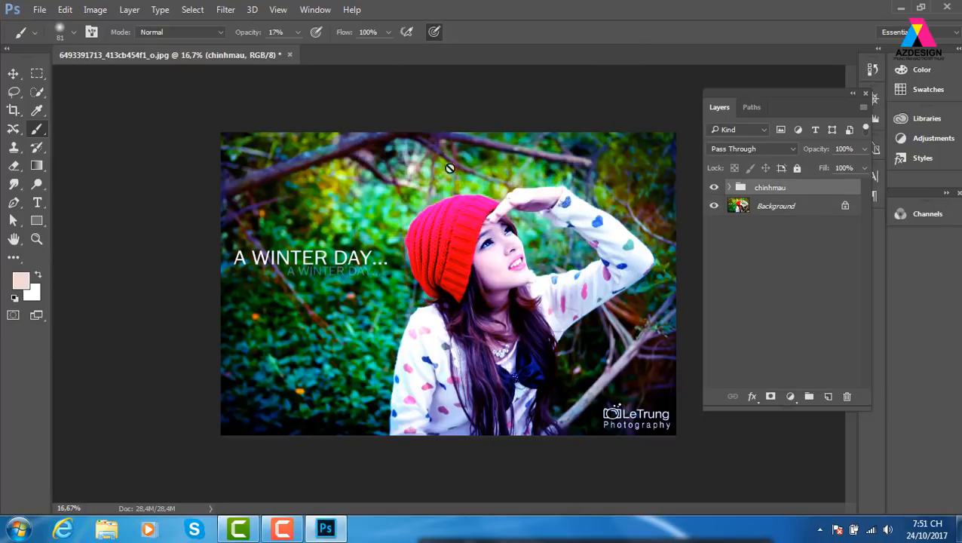
{"action": "left_click", "coordinate": [226, 10]}
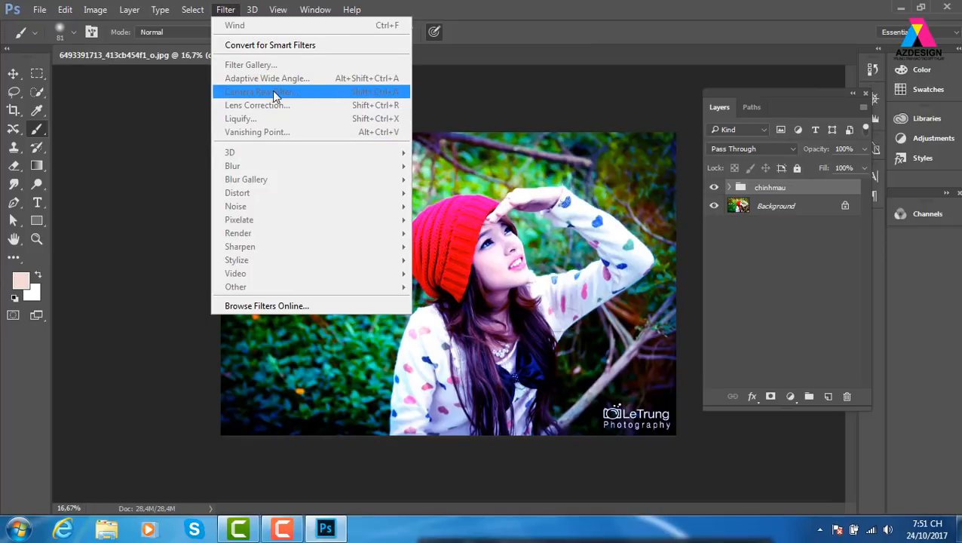
{"action": "left_click", "coordinate": [541, 94]}
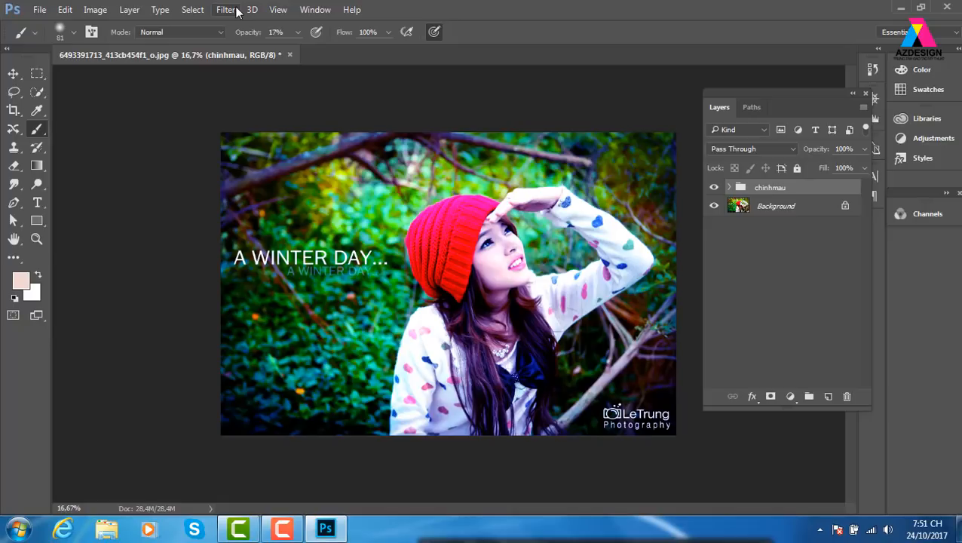
{"action": "left_click", "coordinate": [790, 398]}
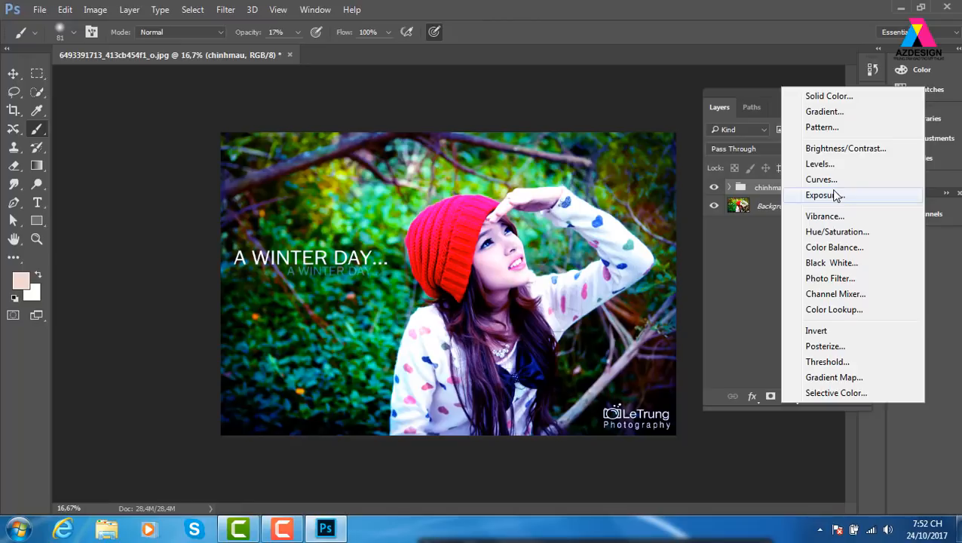
{"action": "left_click", "coordinate": [655, 113]}
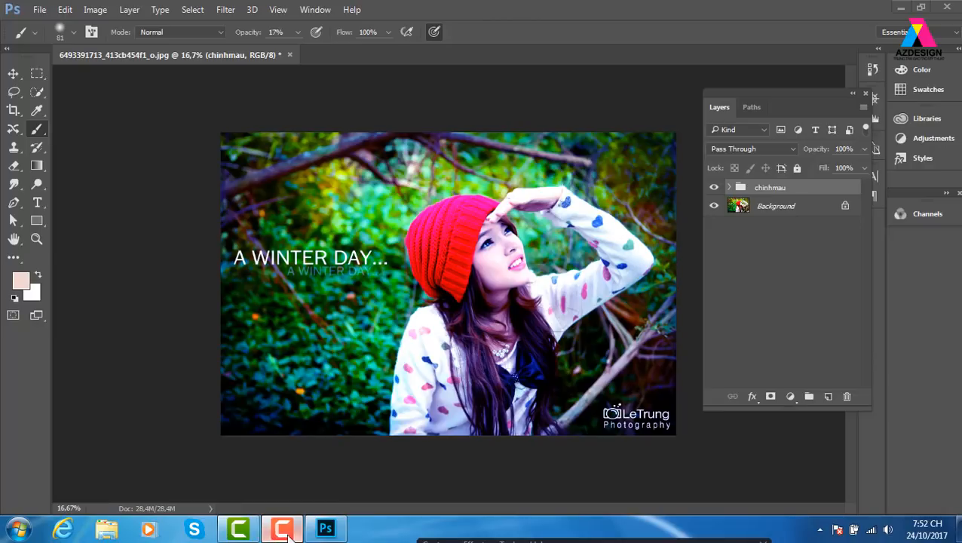
{"action": "mouse_move", "coordinate": [623, 539]}
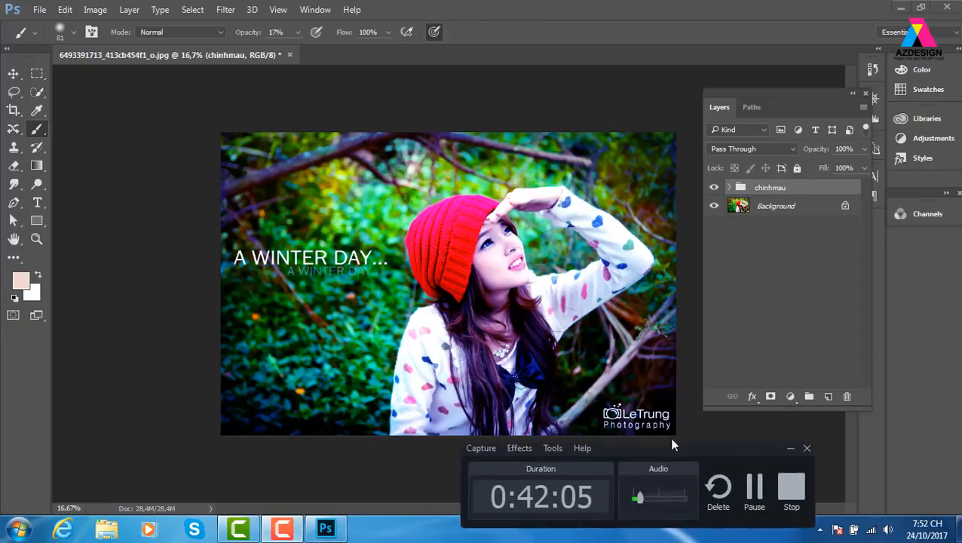